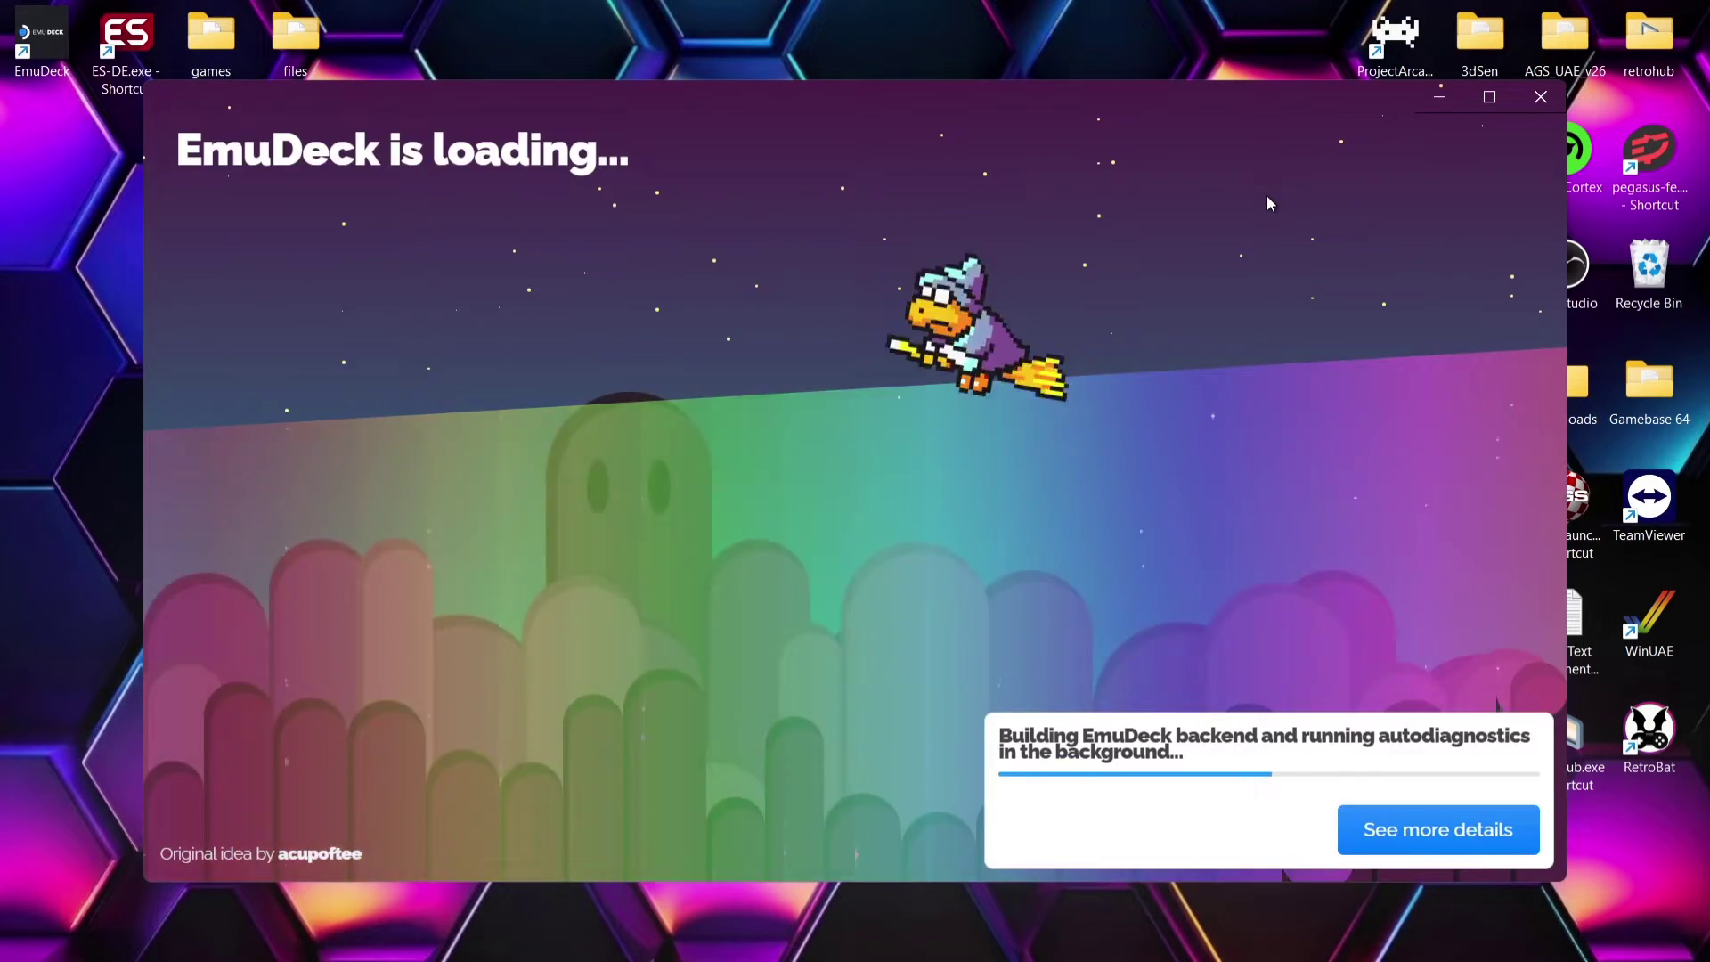
Install the Ryujinx emulator from the Manage Emulators page, dismiss the completion message and close EmuDeck.
click(1489, 97)
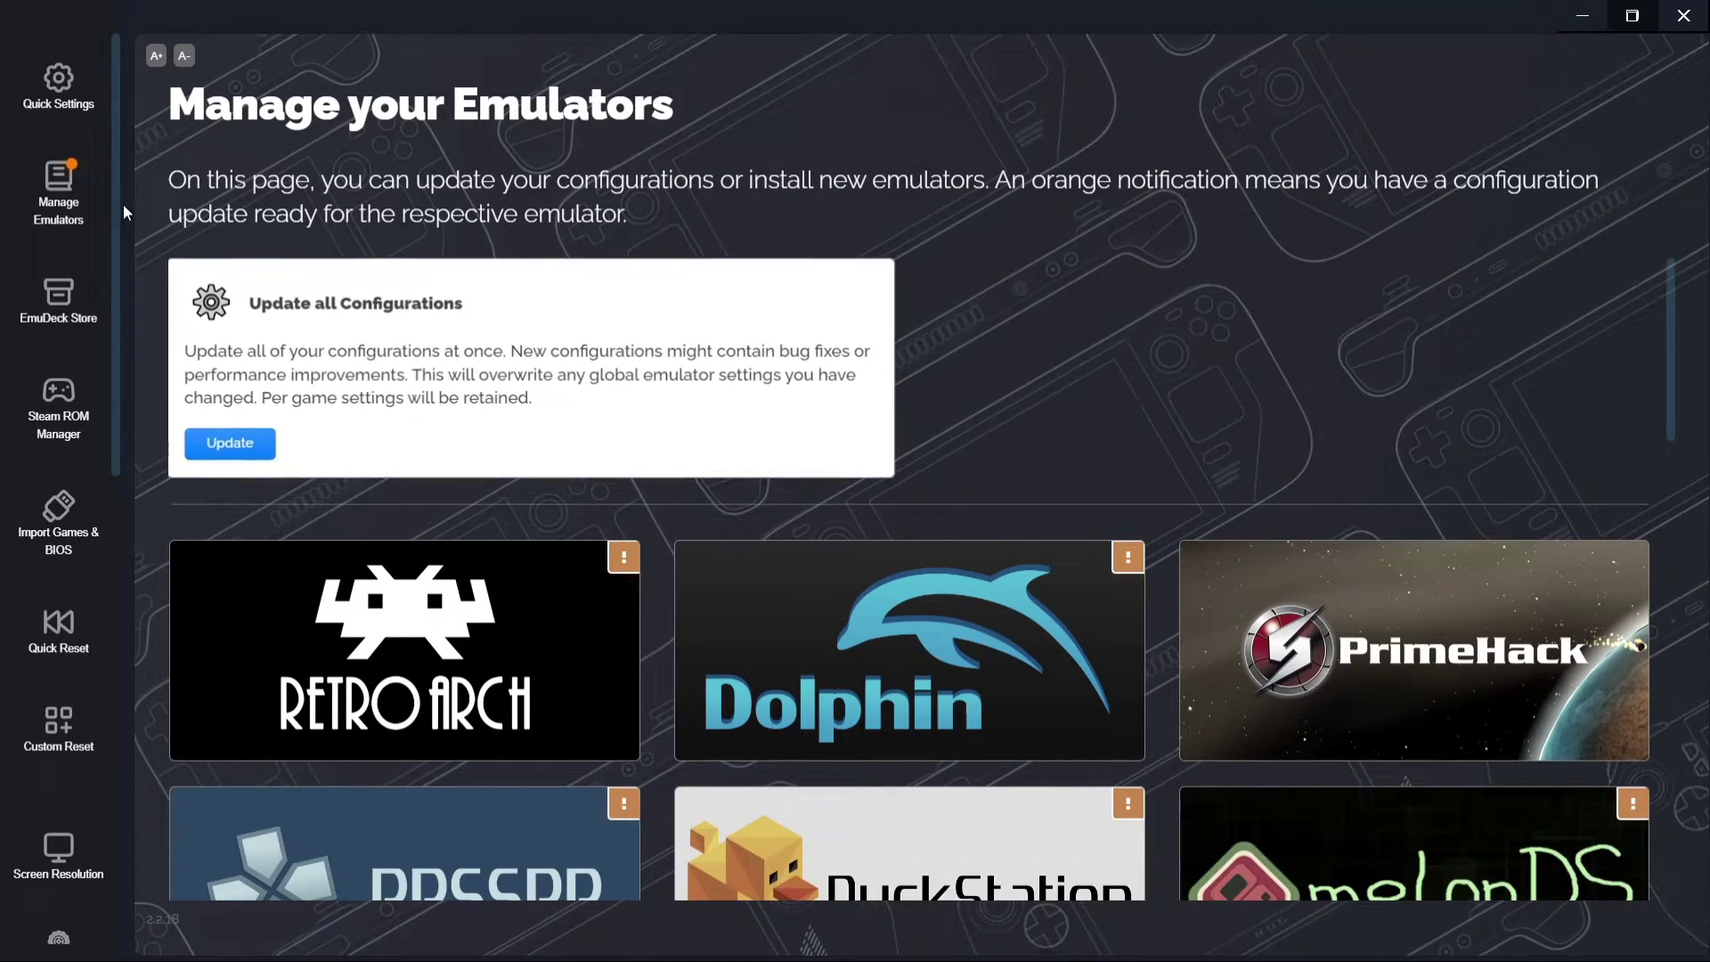
click(59, 195)
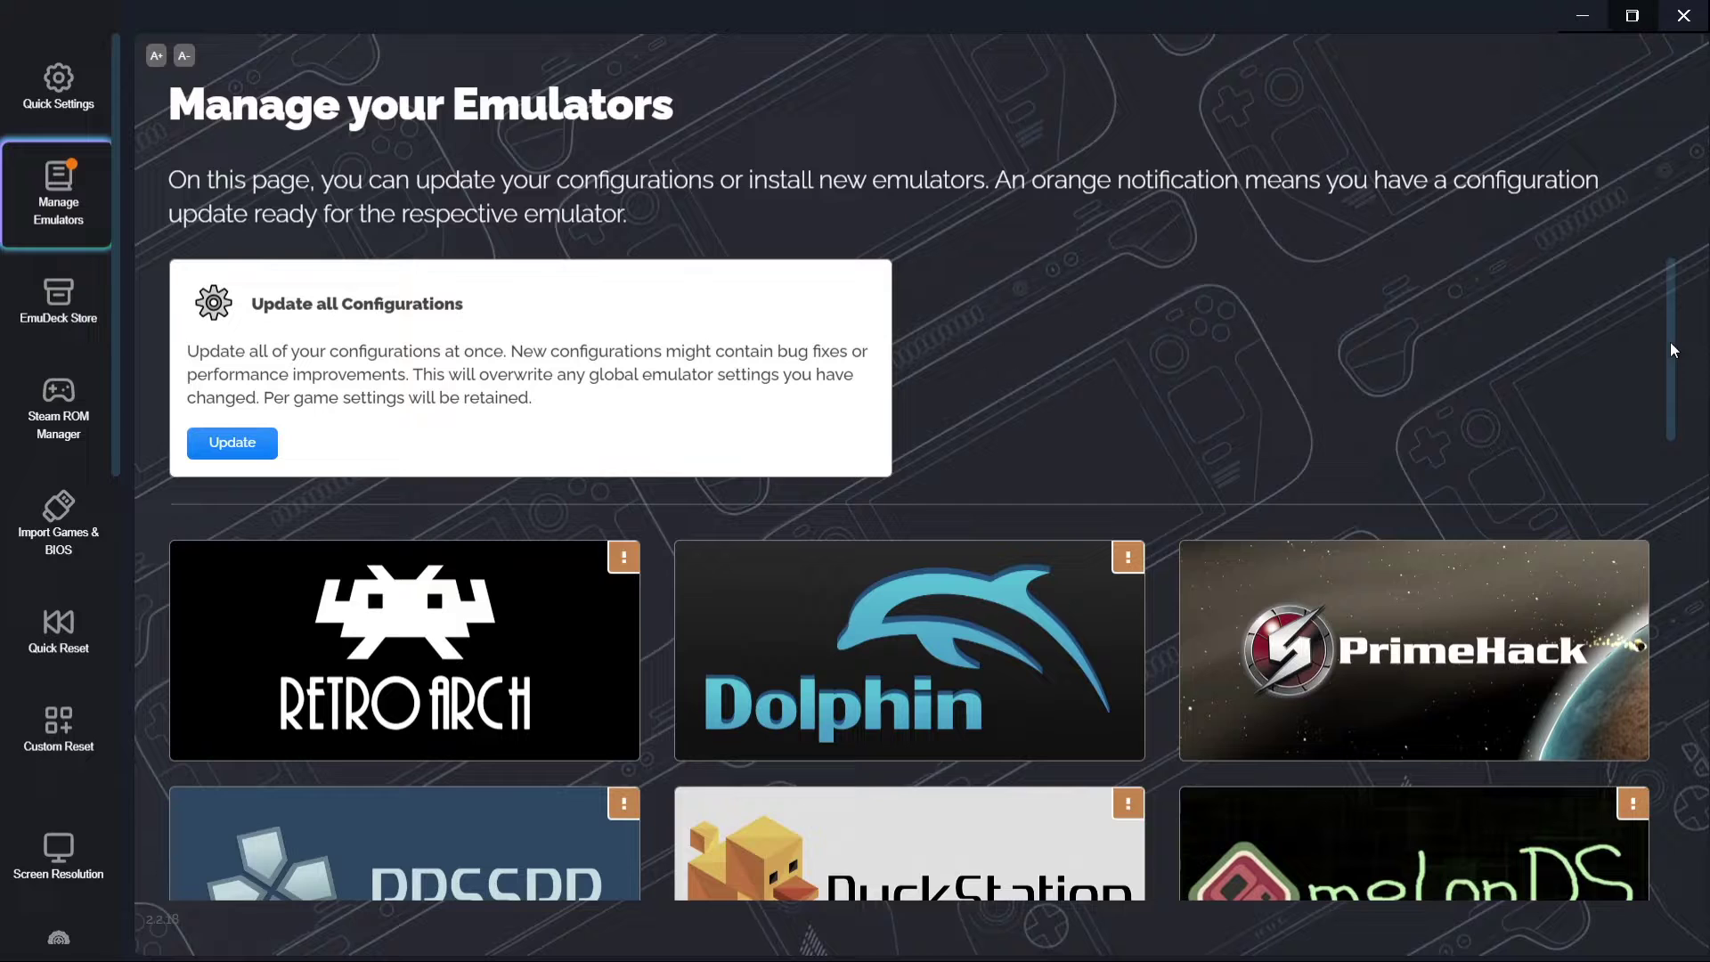
drag(1672, 337, 1439, 615)
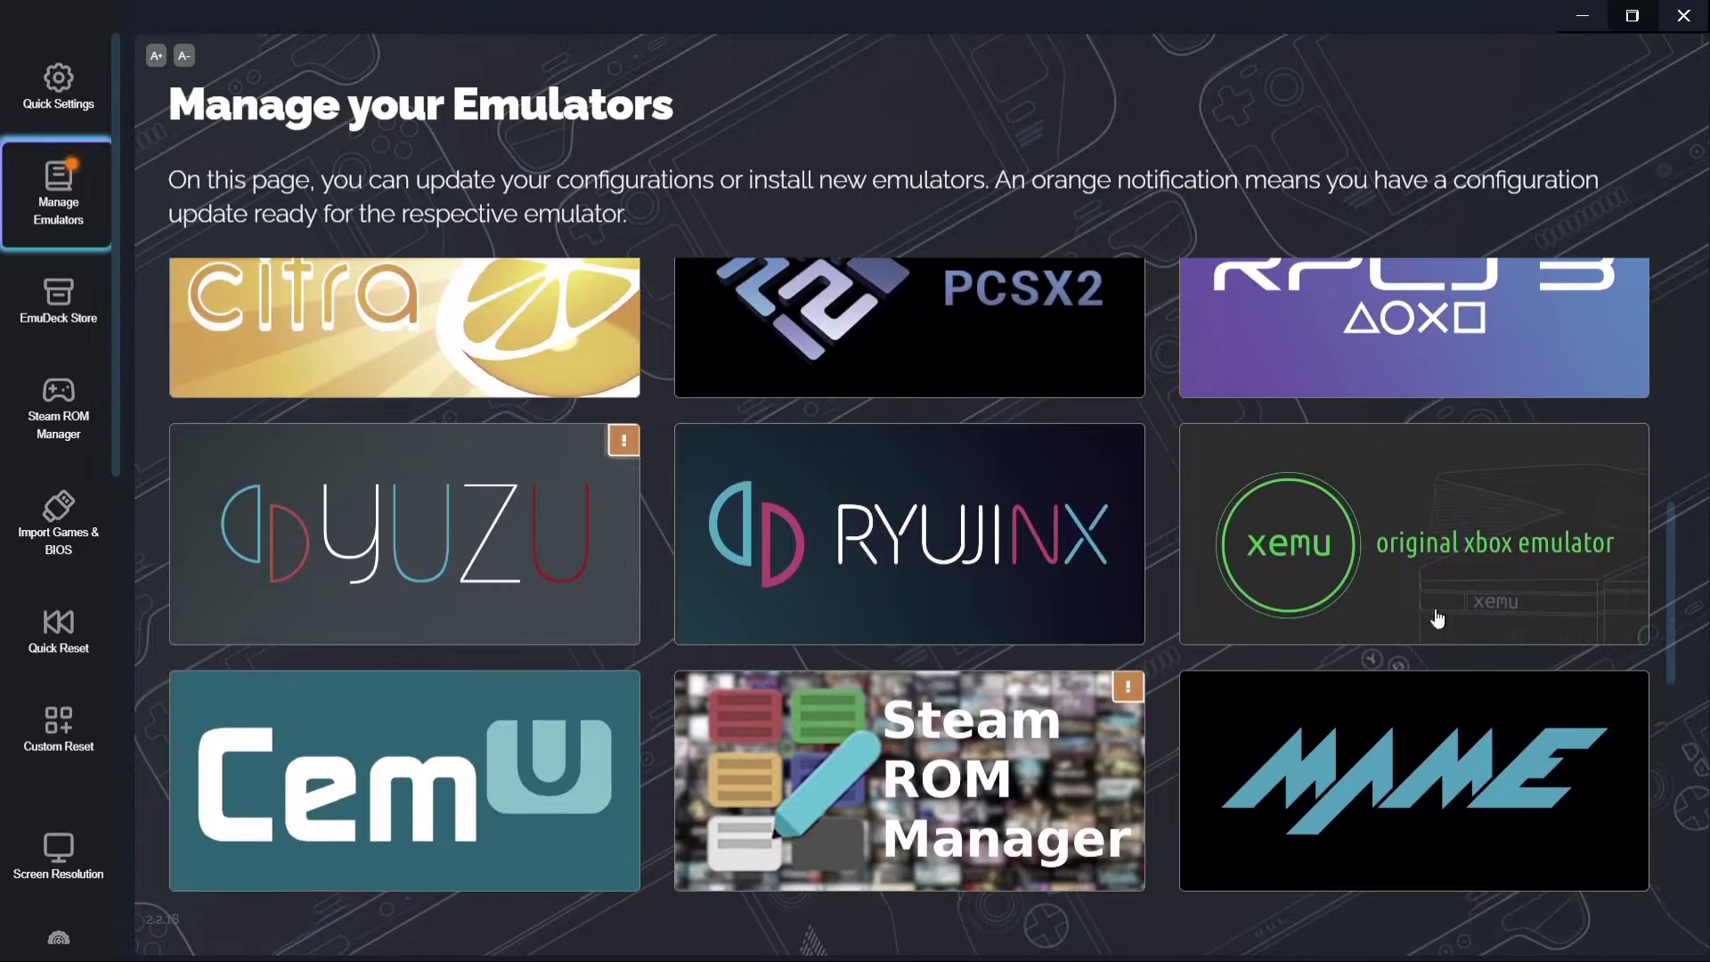
click(1055, 577)
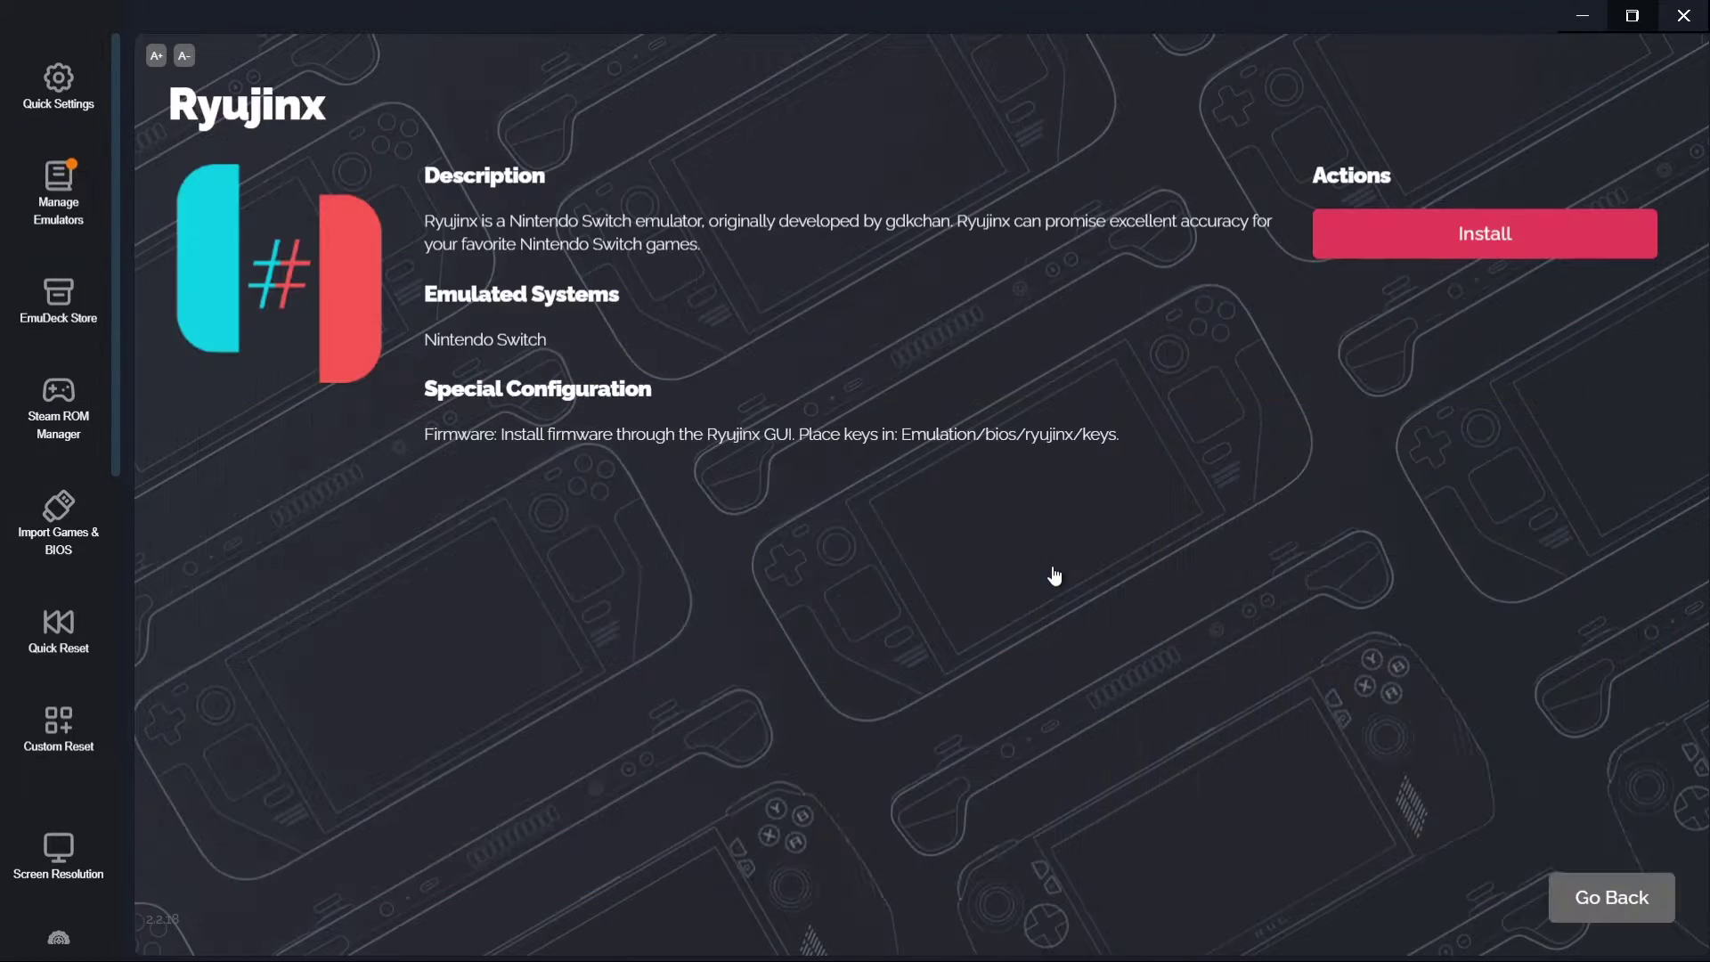
click(1452, 243)
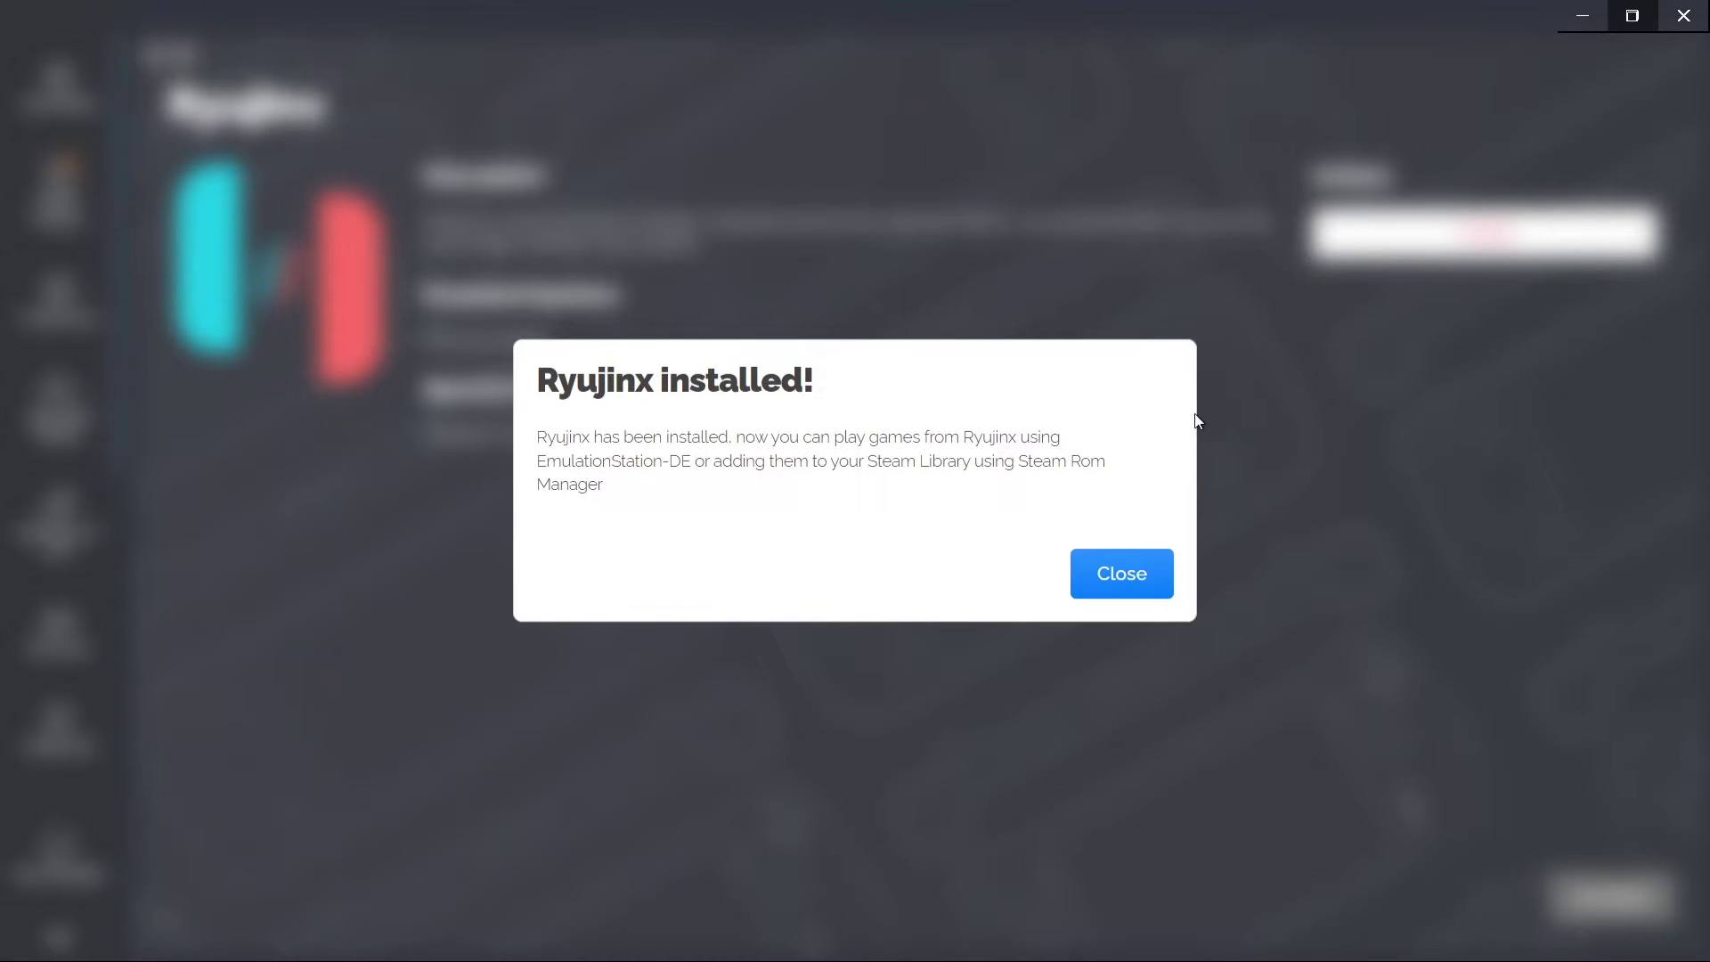
click(1136, 566)
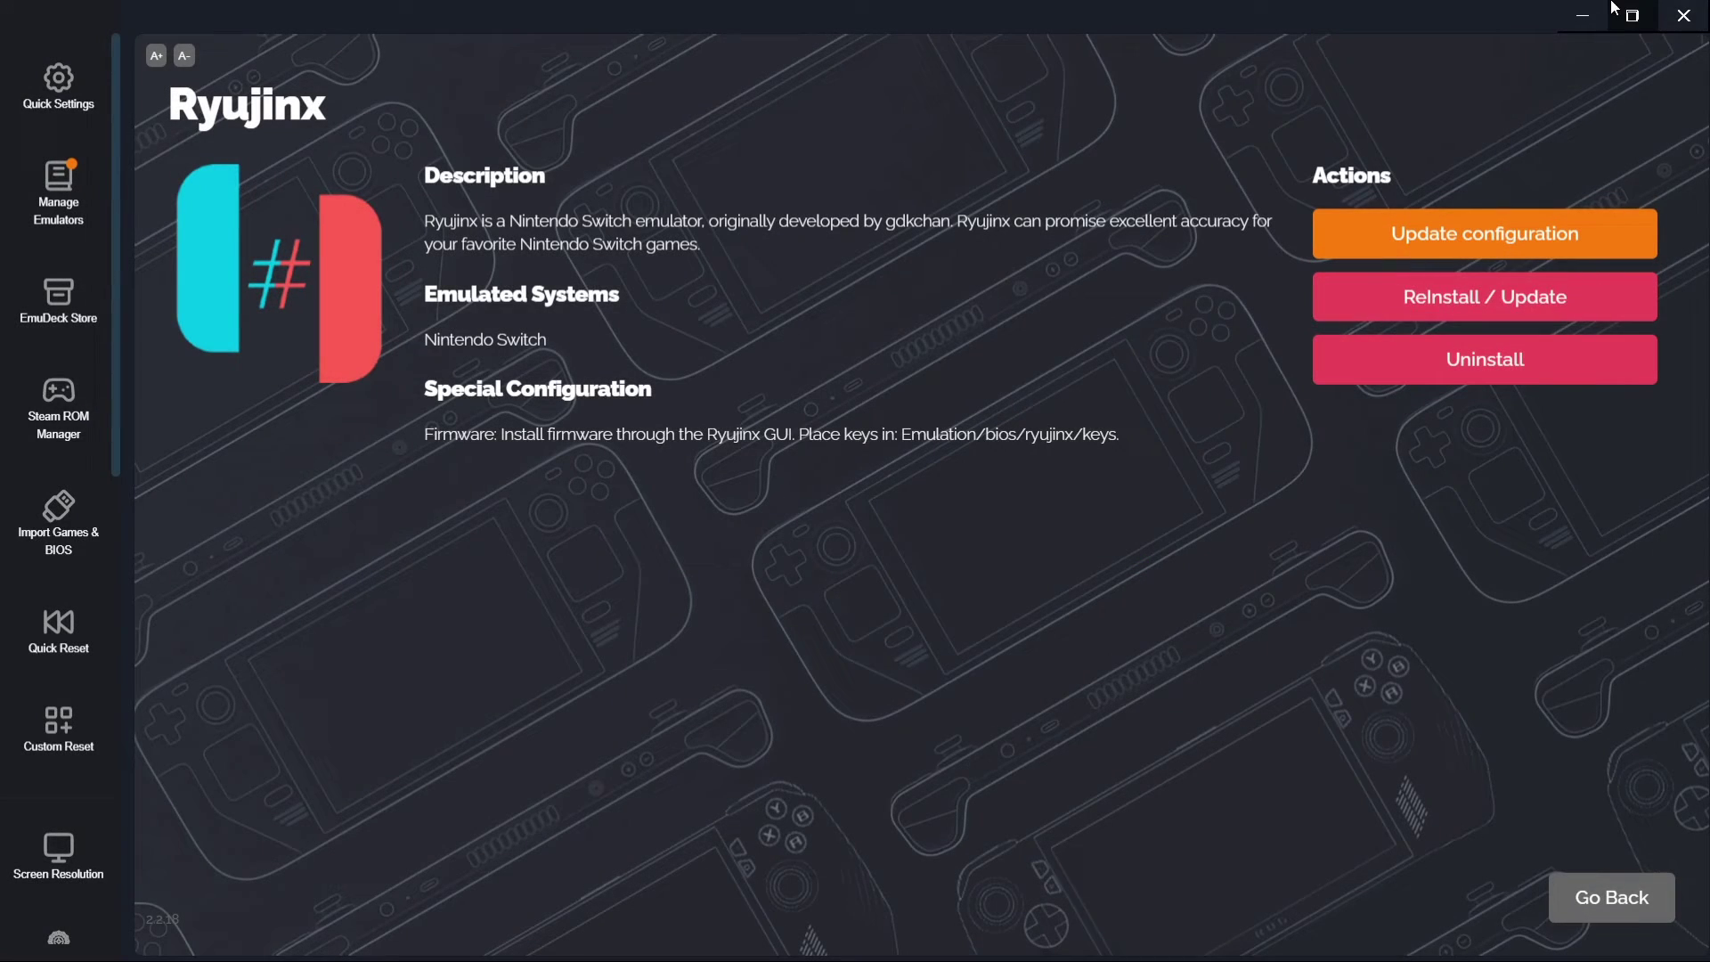
click(1701, 11)
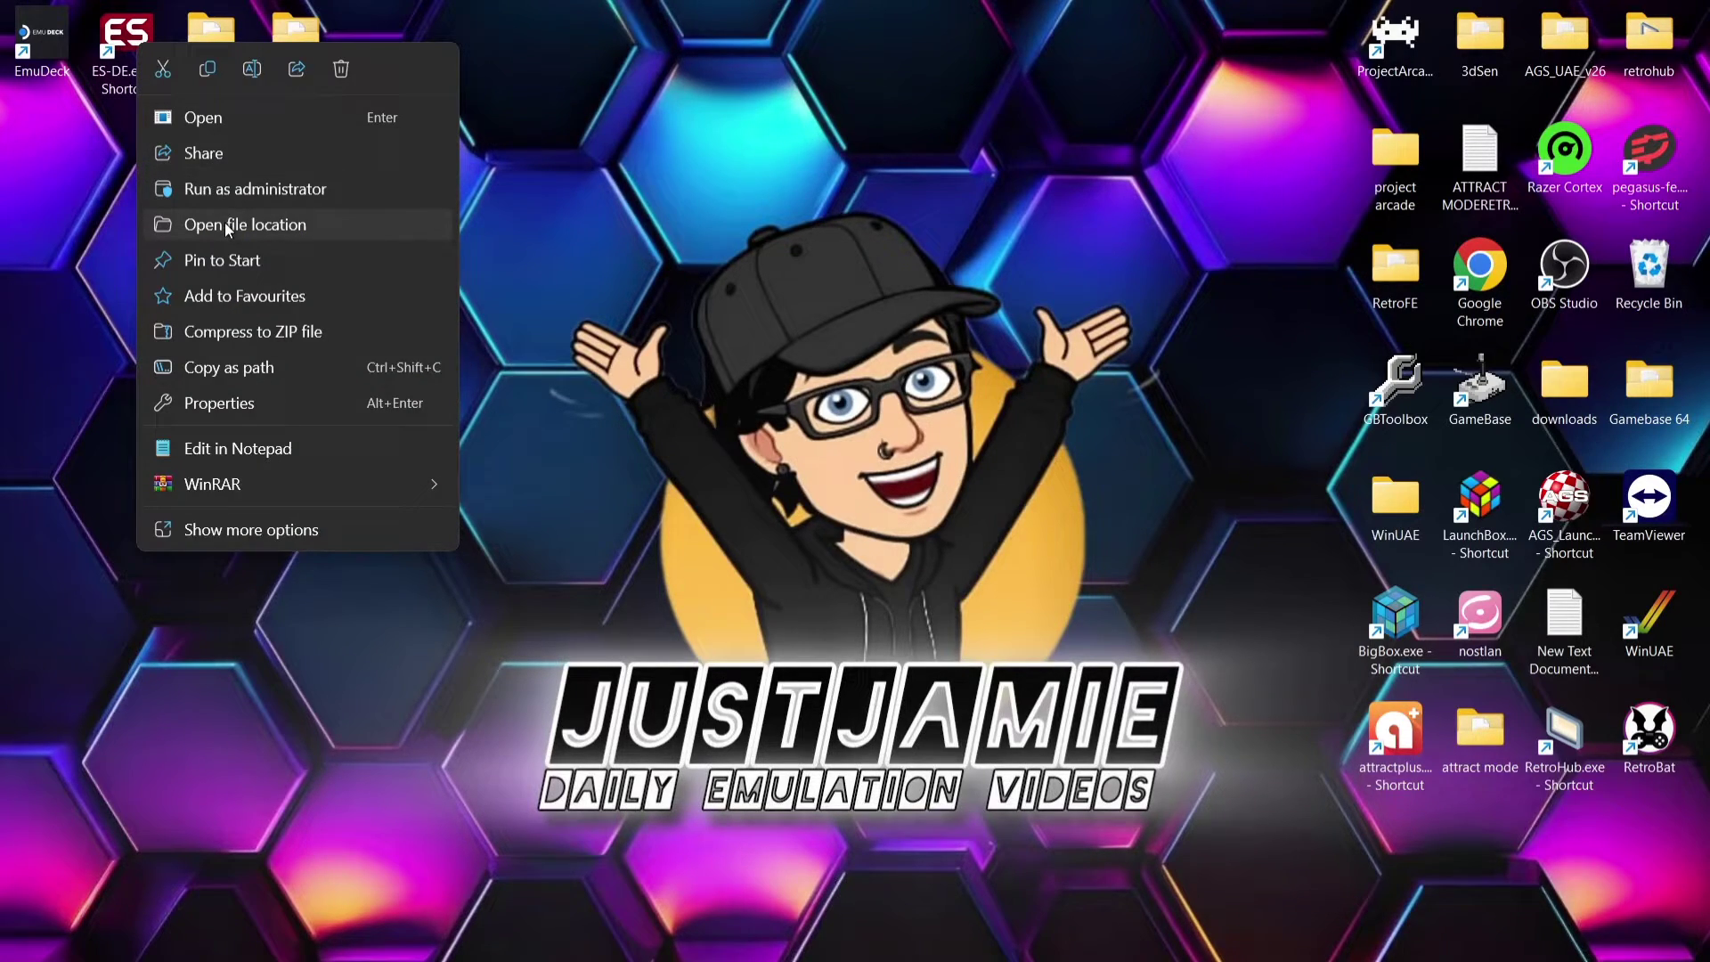
Open the ES-DE shortcut's file location and go to the Ryujinx folder inside Emulators.
click(224, 224)
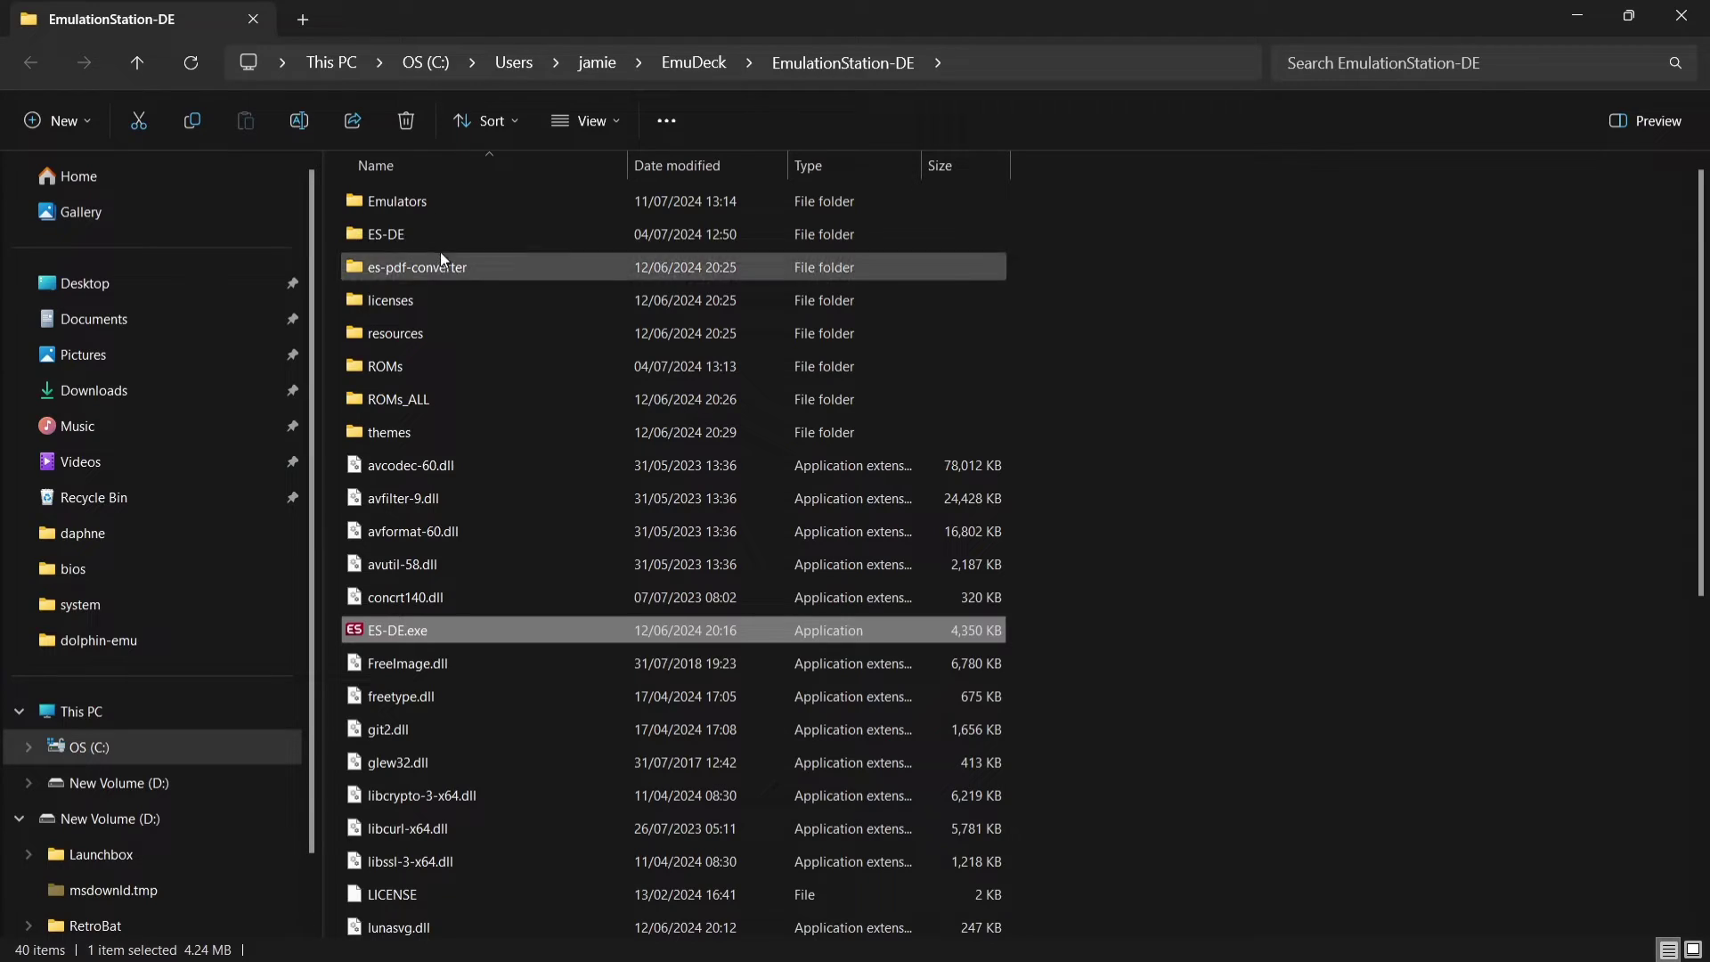
double_click(447, 200)
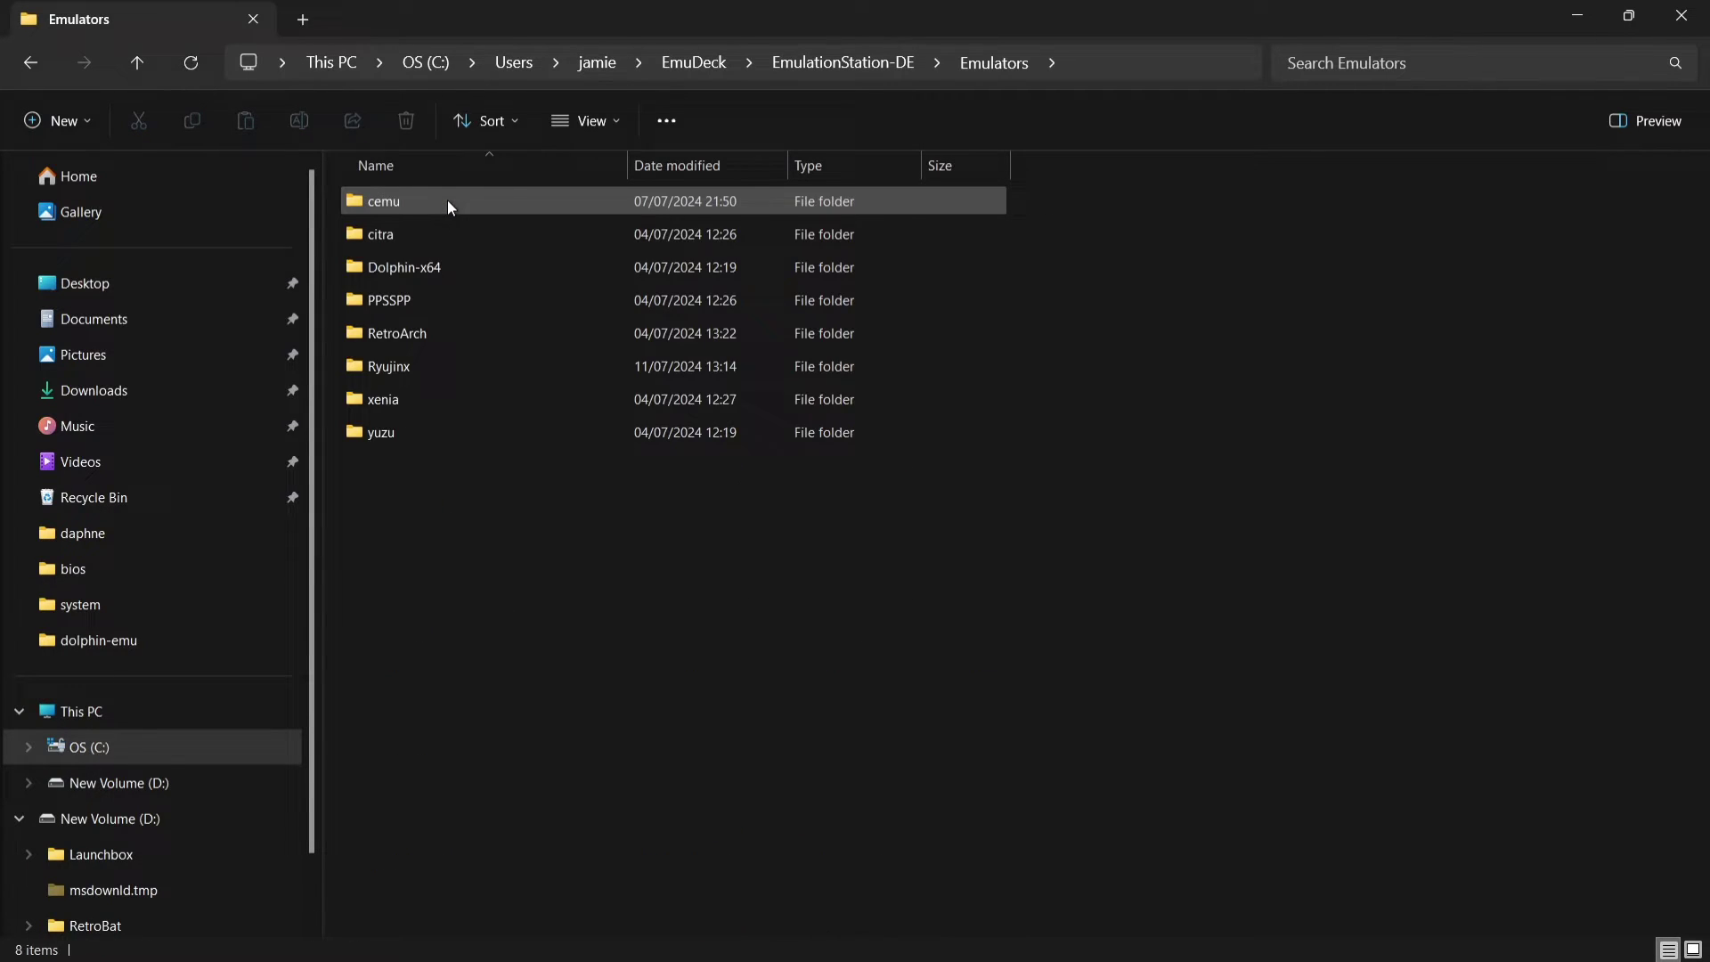
double_click(447, 365)
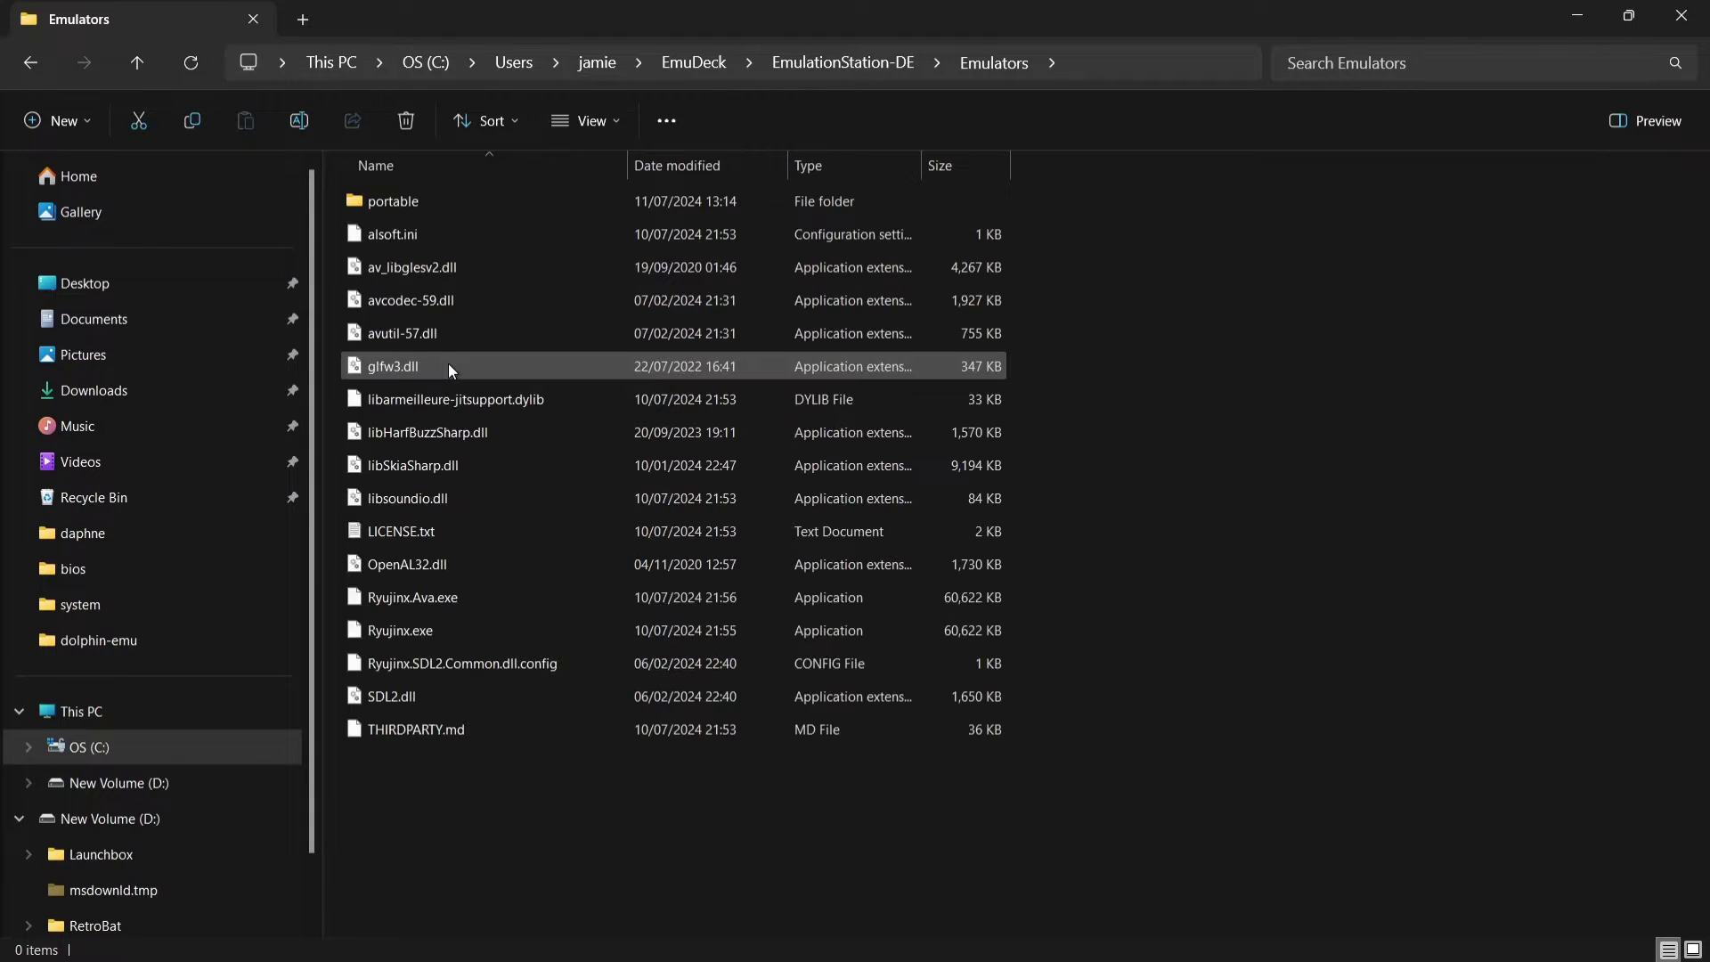
Move Firmware 18.1.0.zip, prod.keys and title.keys from the desktop's files folder into the Ryujinx folder, then close the files folder.
double_click(752, 8)
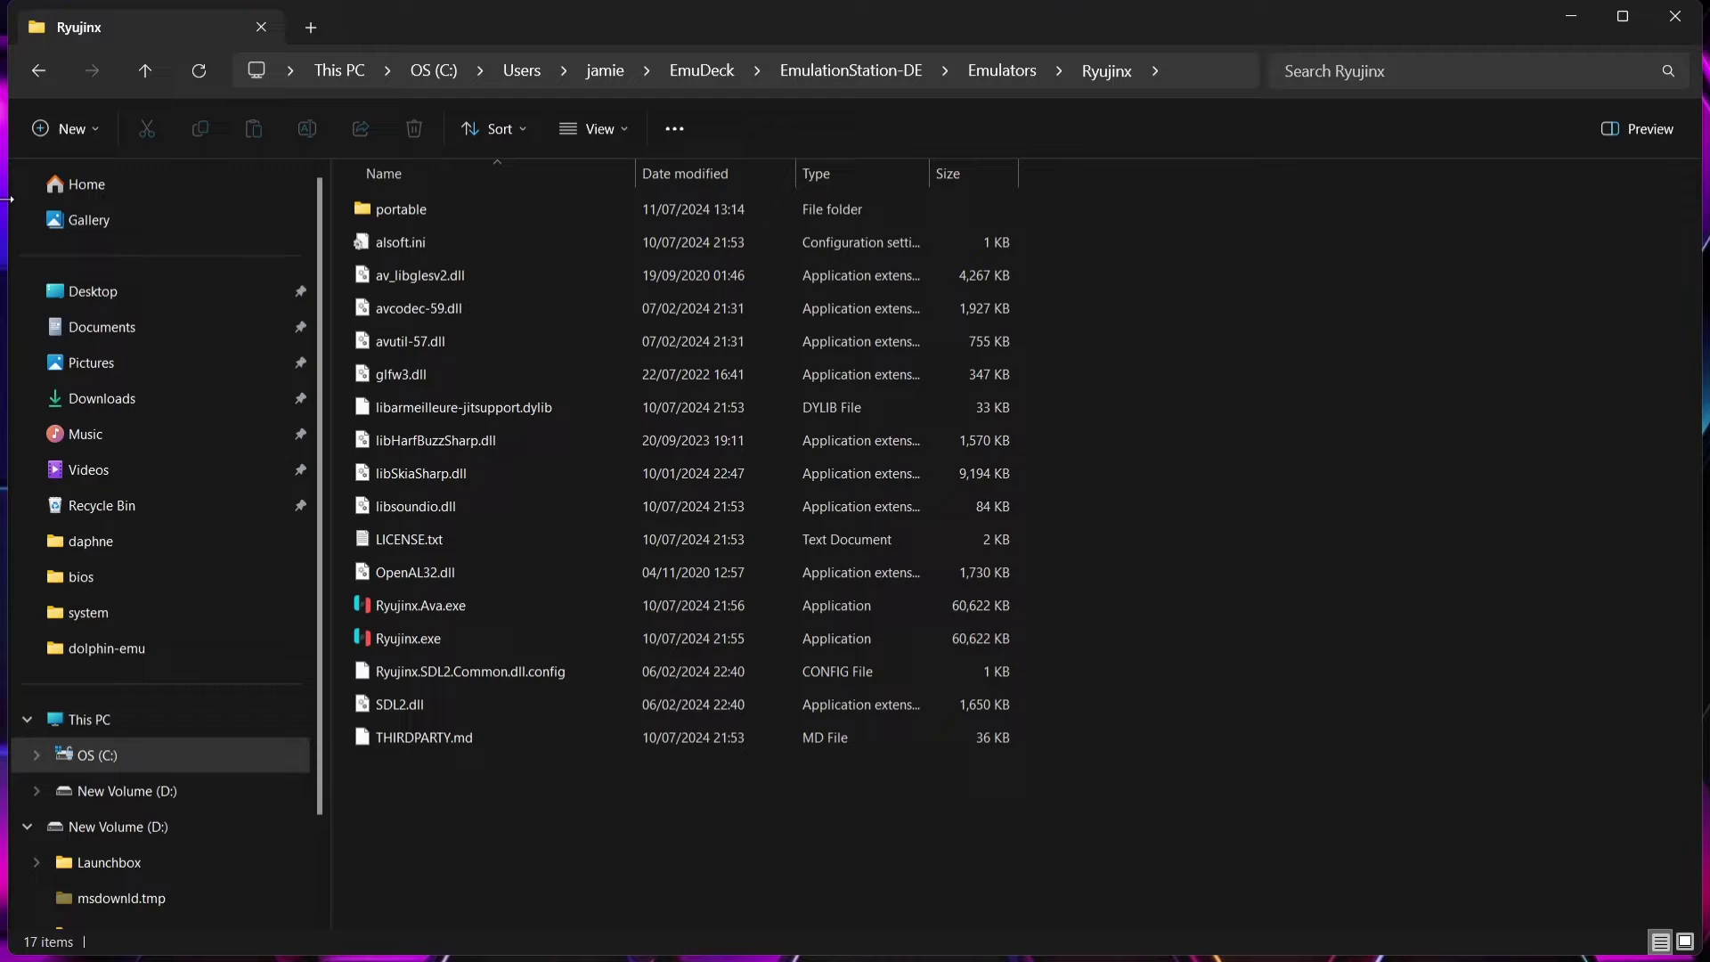
drag(8, 247, 578, 246)
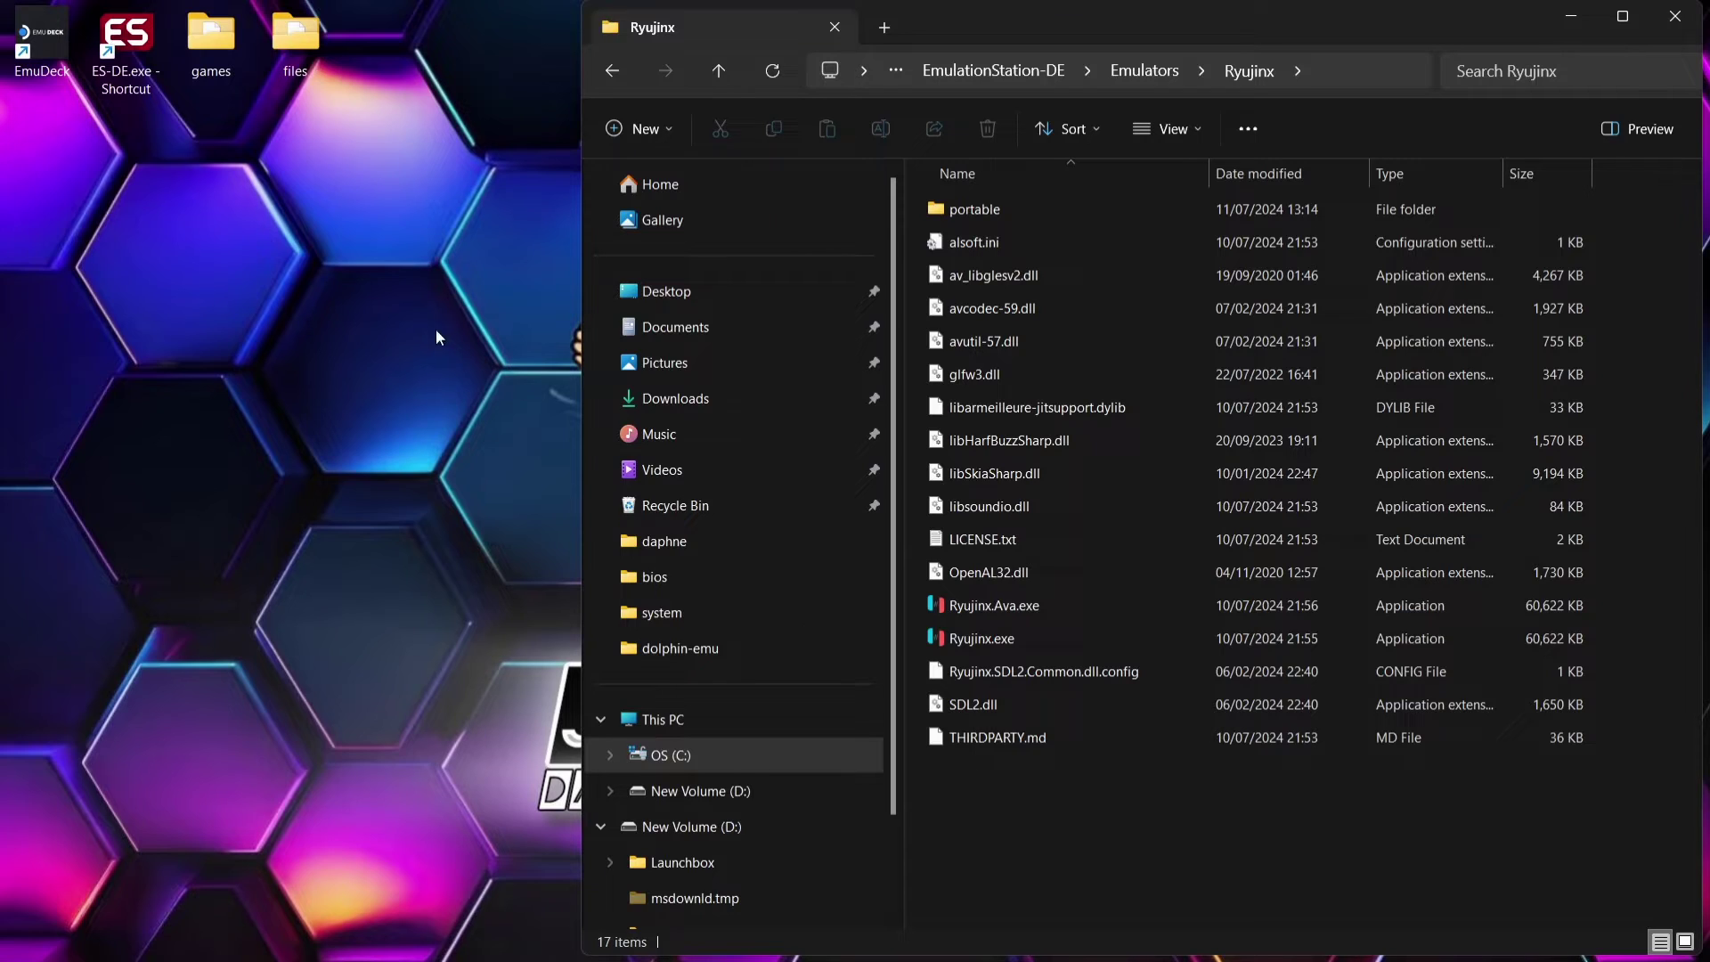
double_click(301, 42)
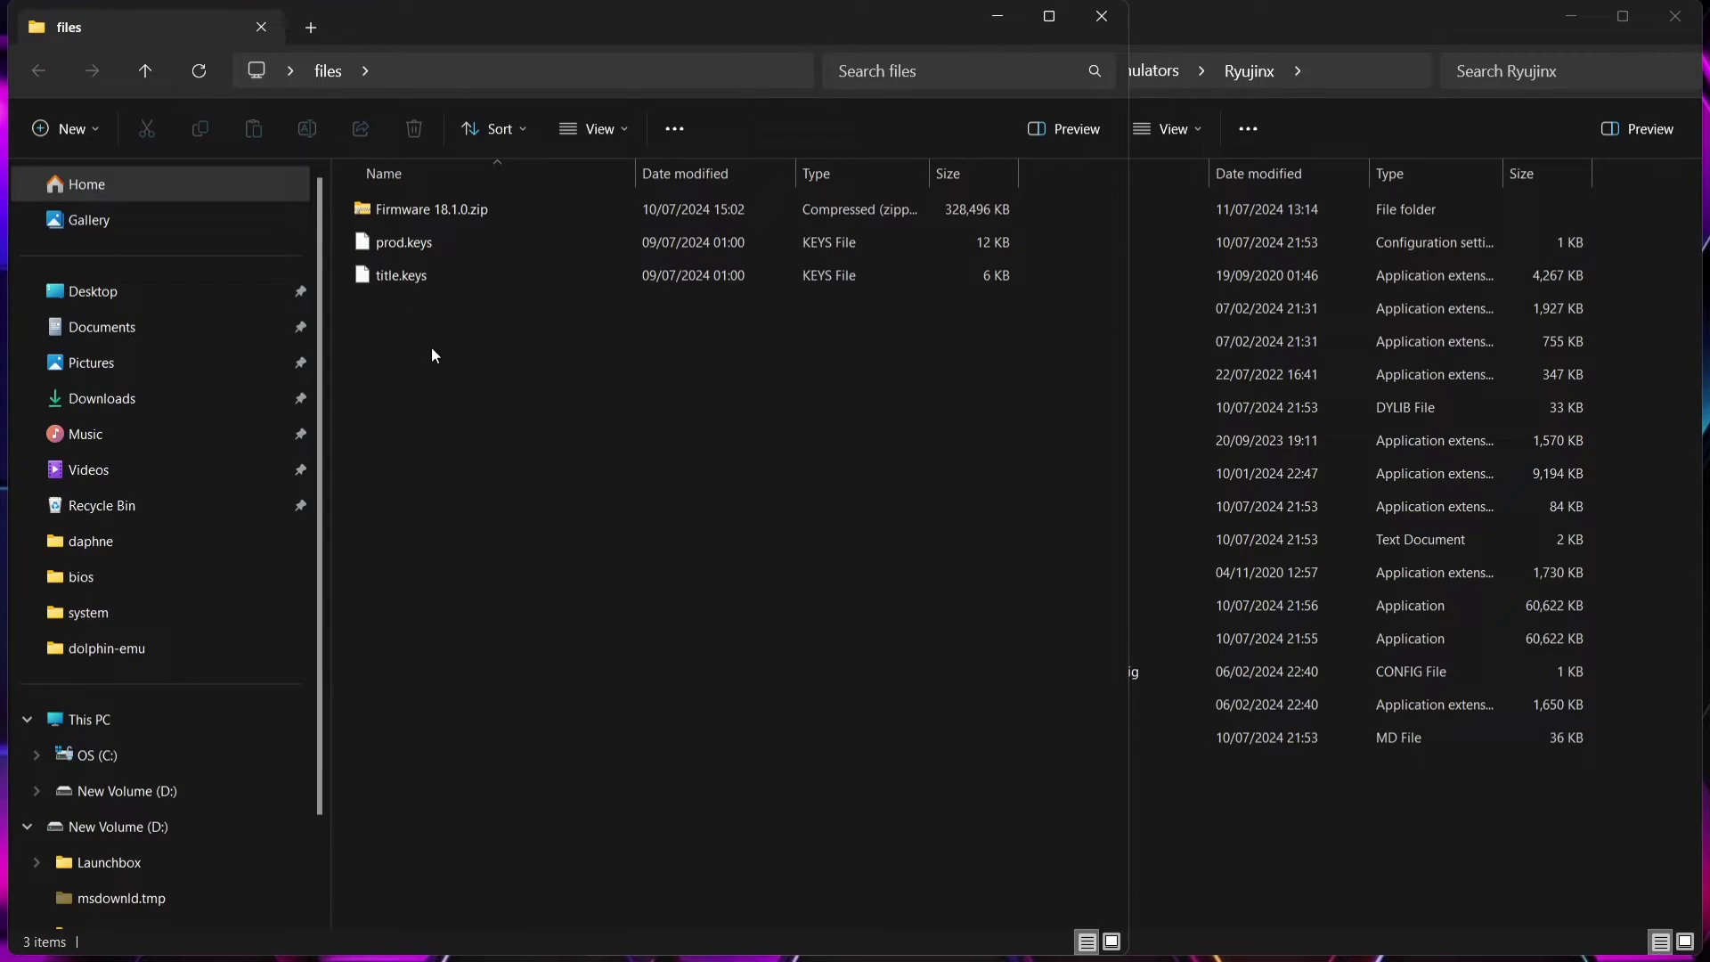
drag(432, 354, 1295, 835)
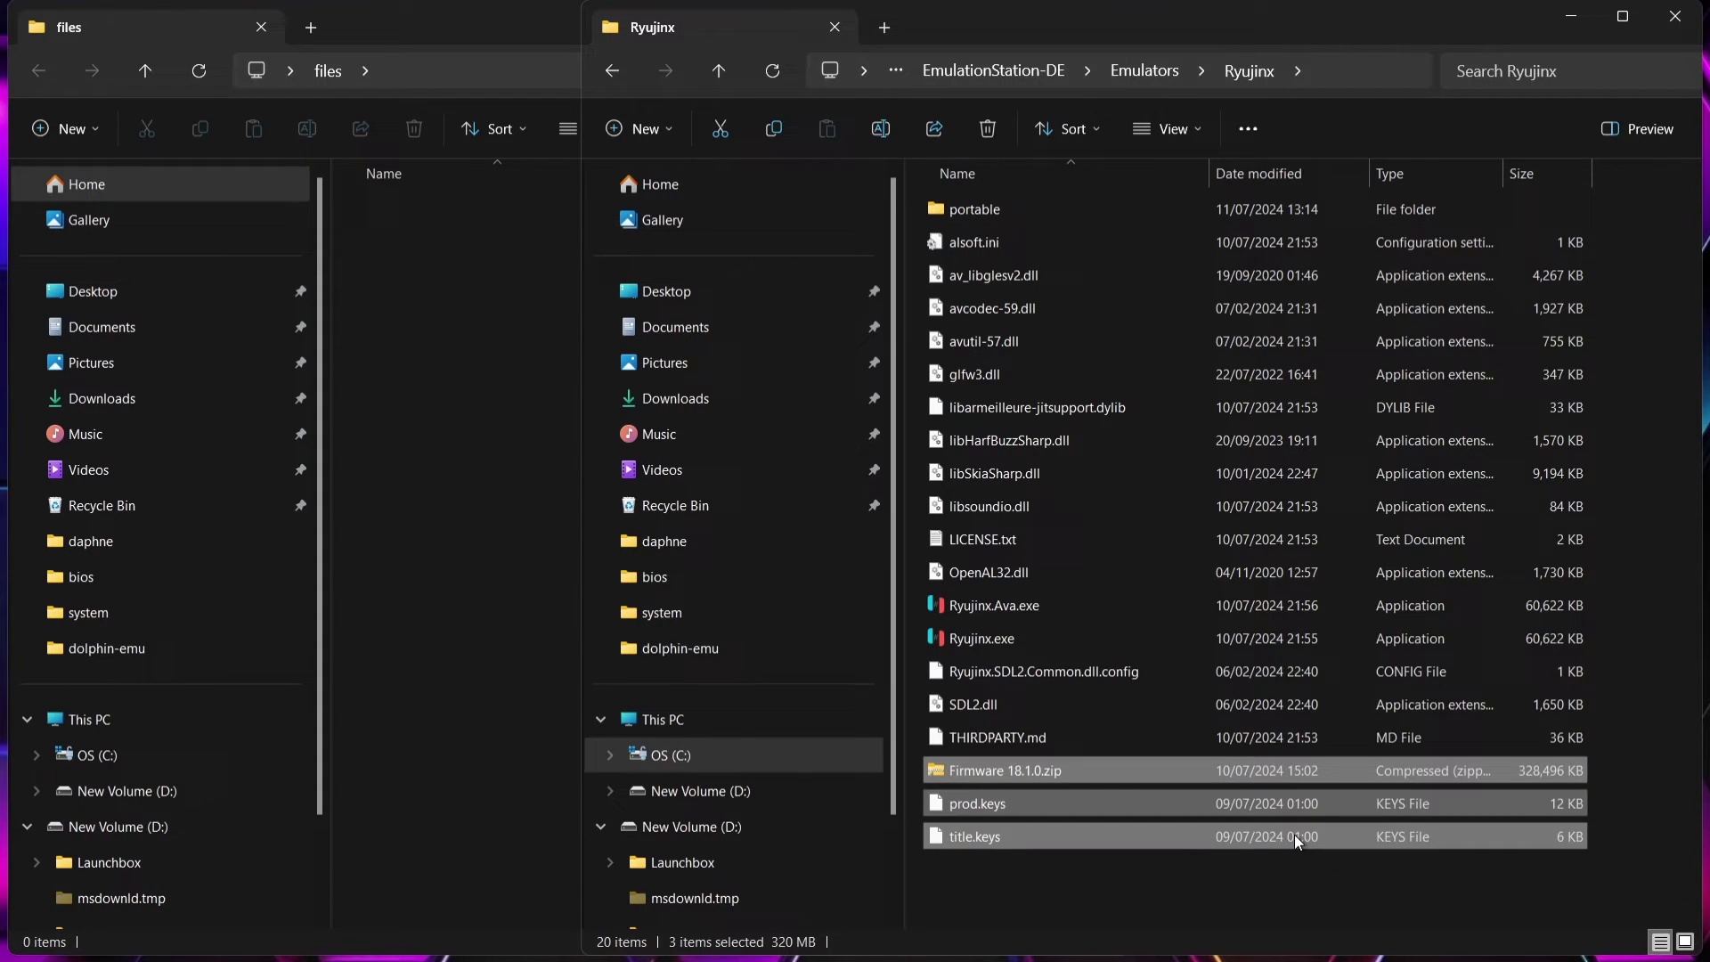
click(478, 18)
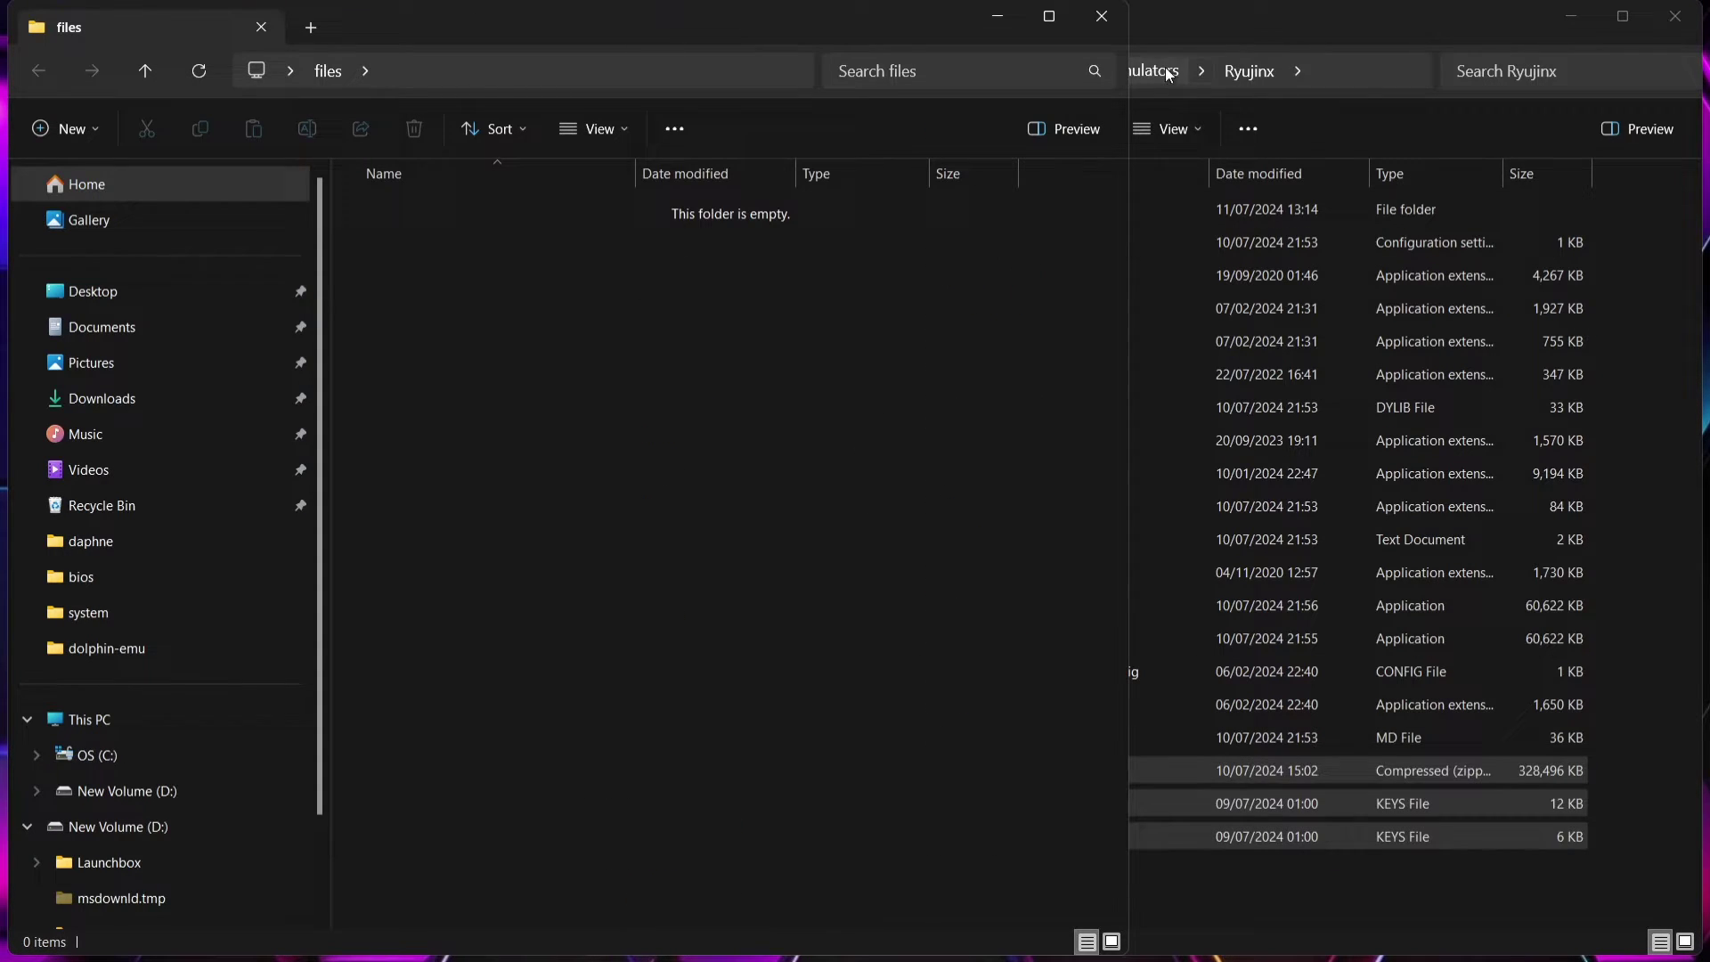
click(1101, 16)
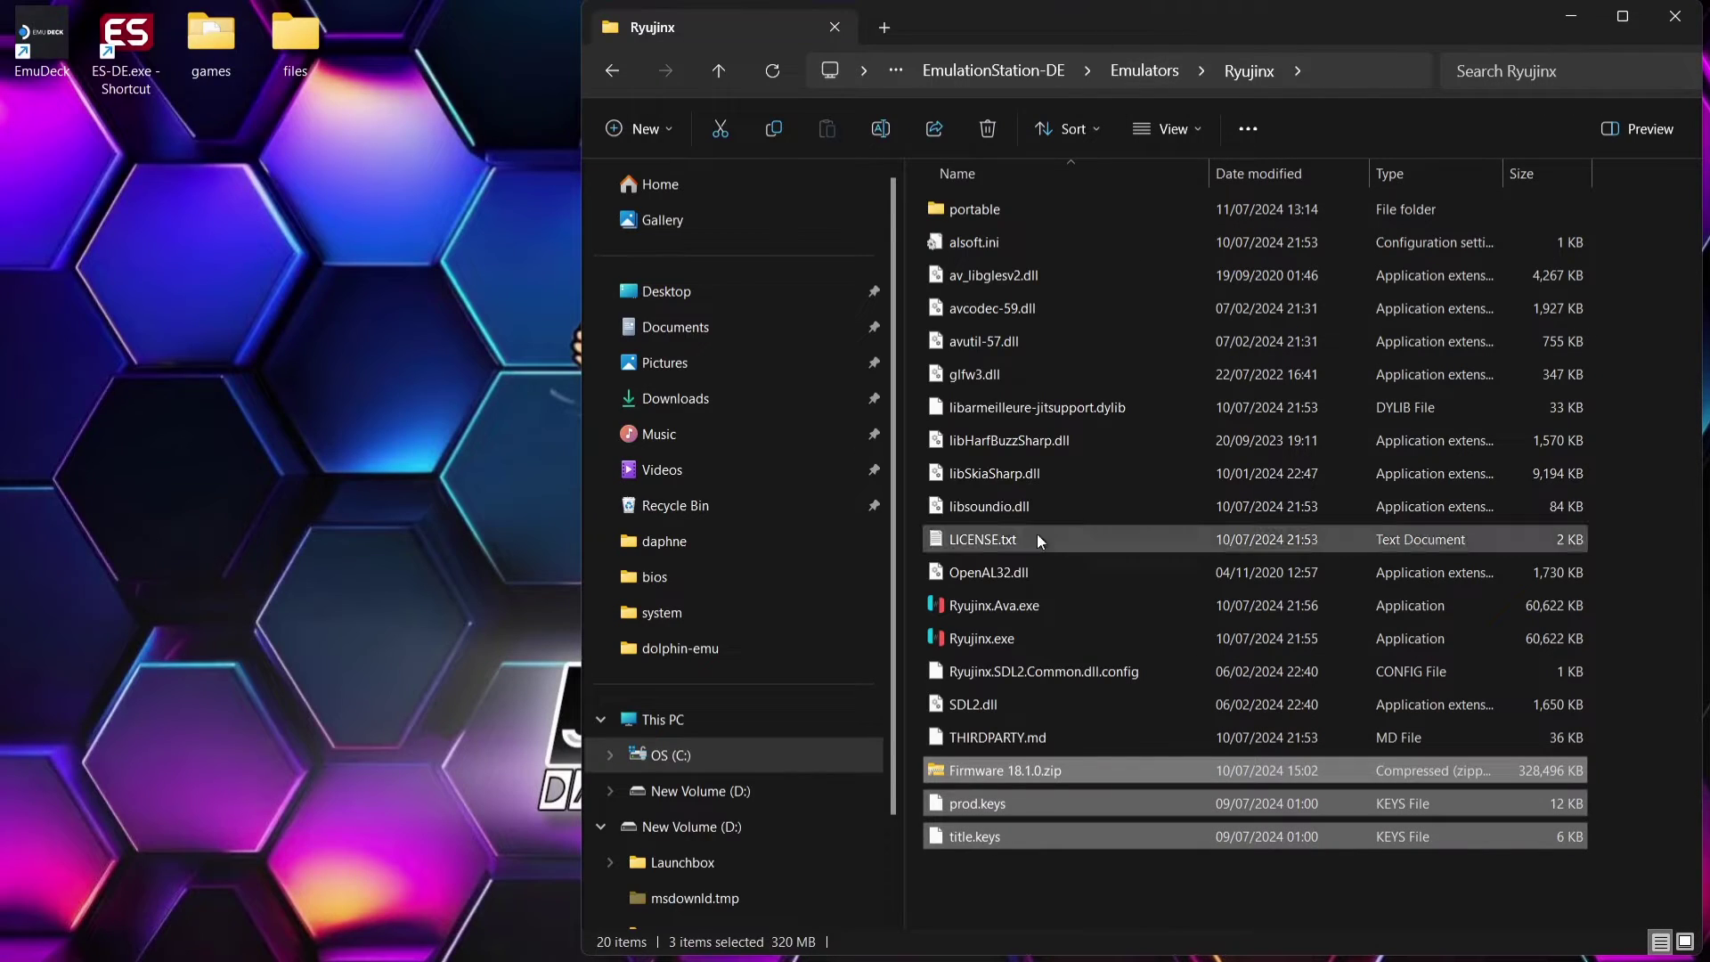
Launch Ryujinx.exe from the Ryujinx folder and dismiss the startup error about keys.
click(1011, 638)
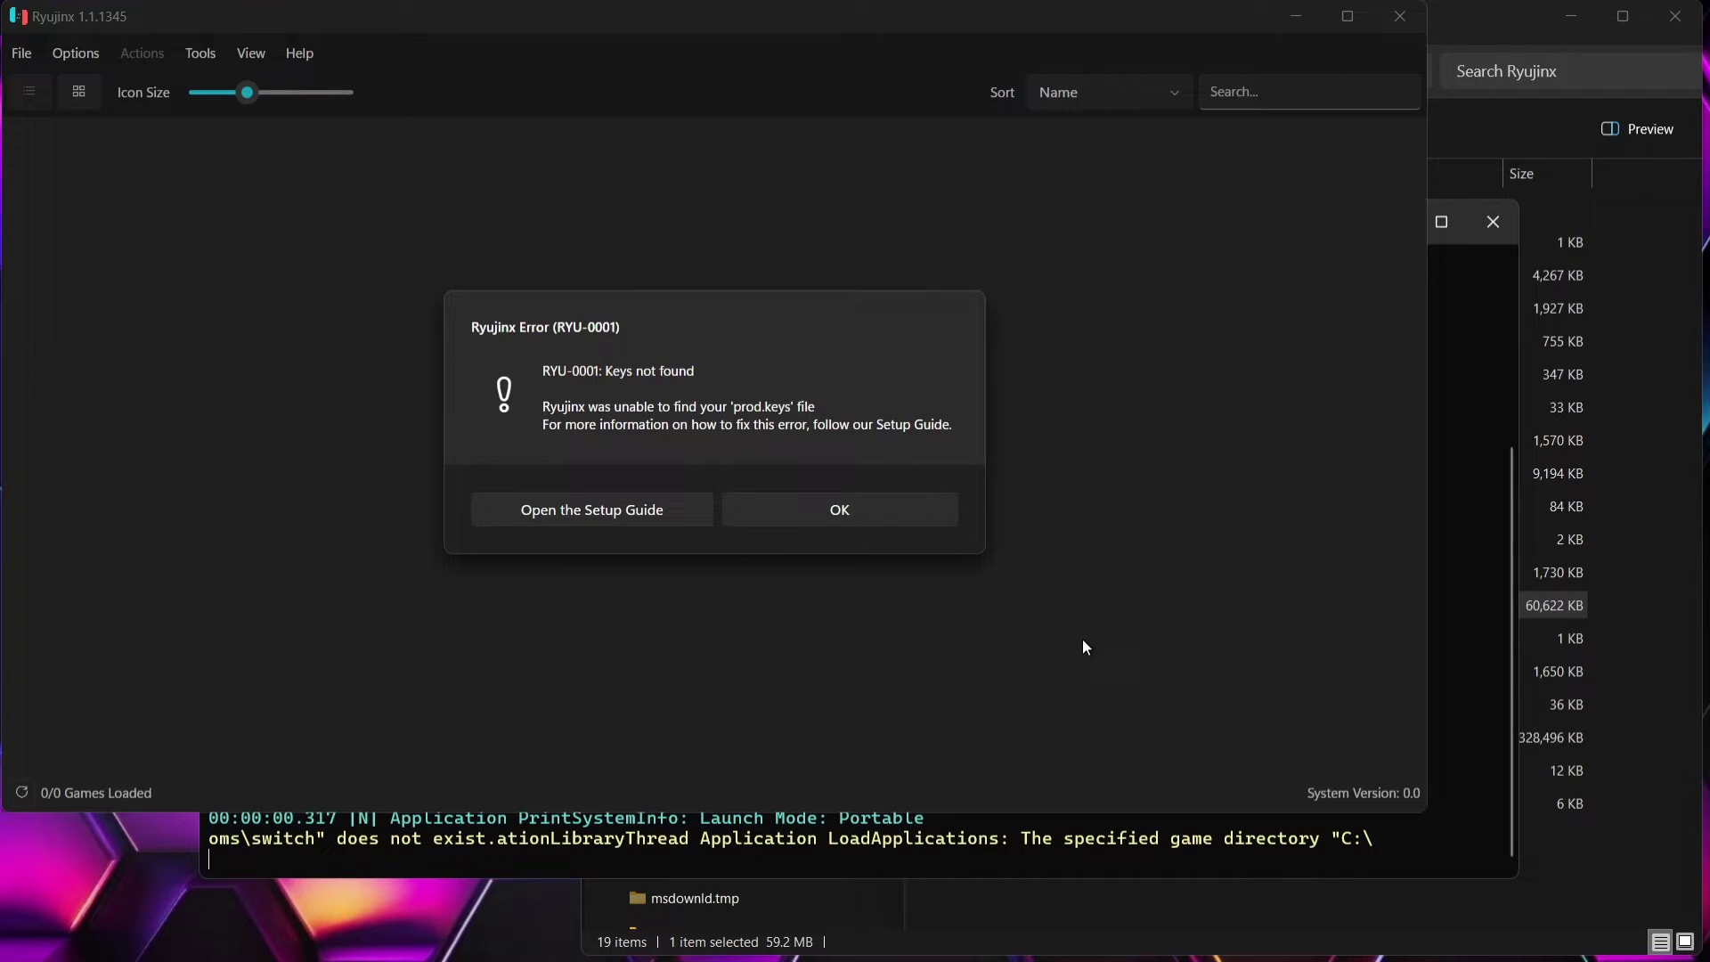
click(859, 510)
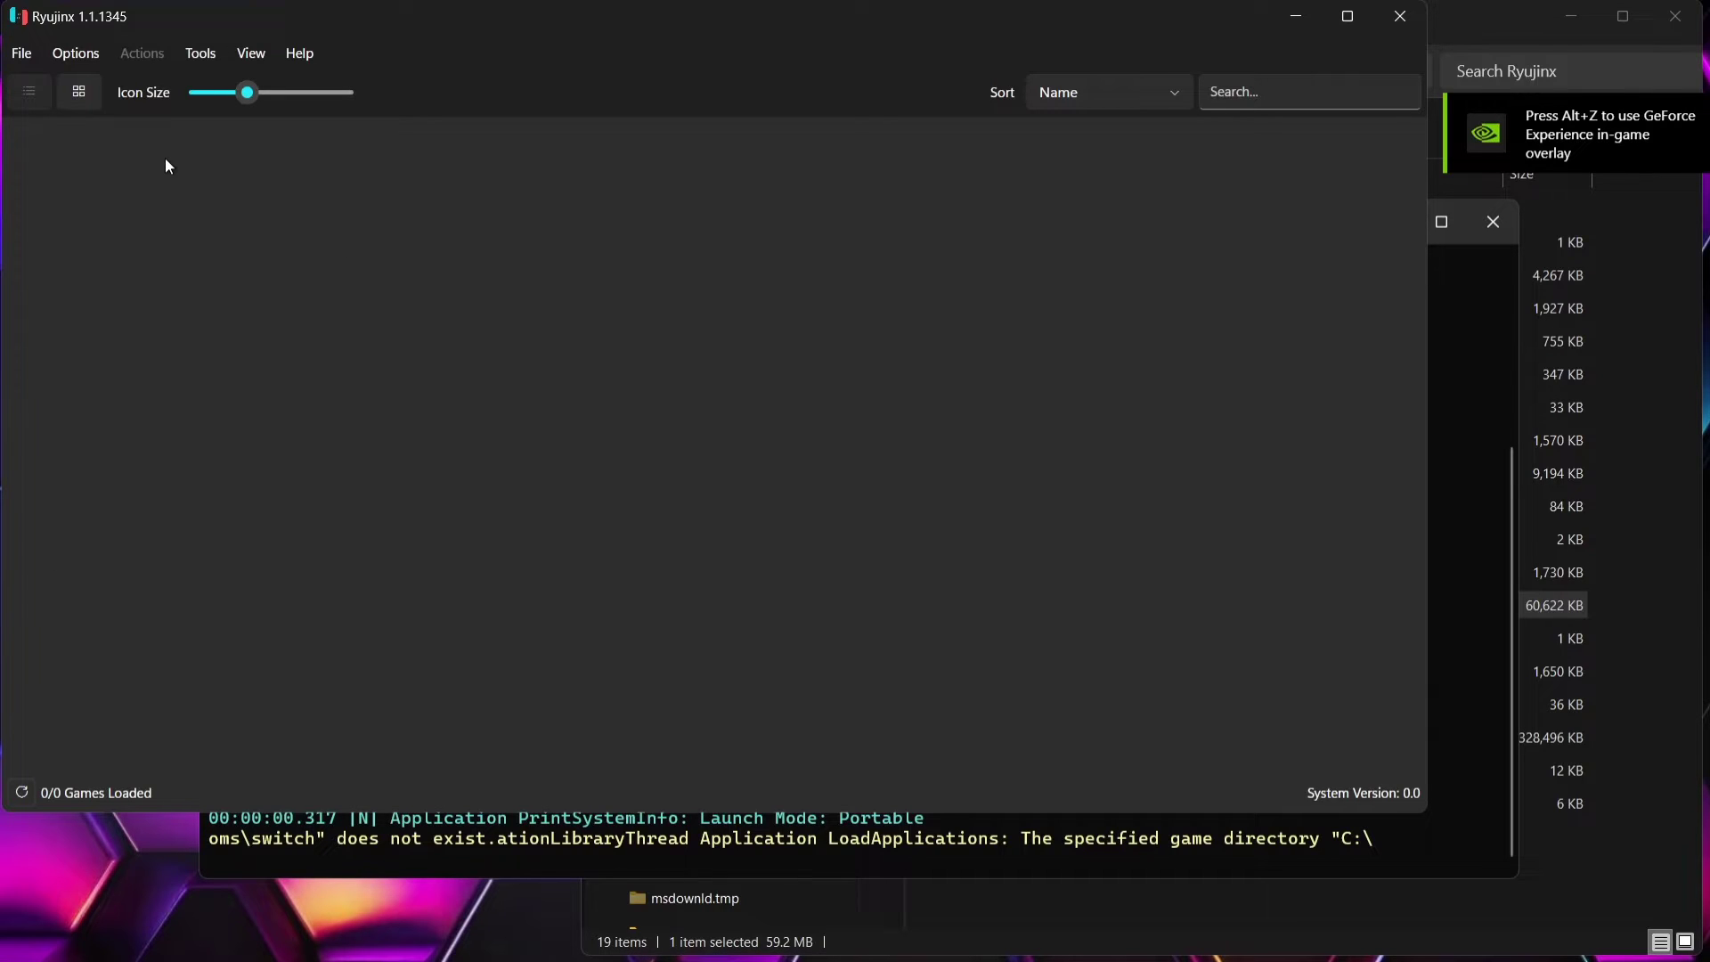
Copy prod.keys and title.keys together from the Ryujinx folder.
click(1578, 734)
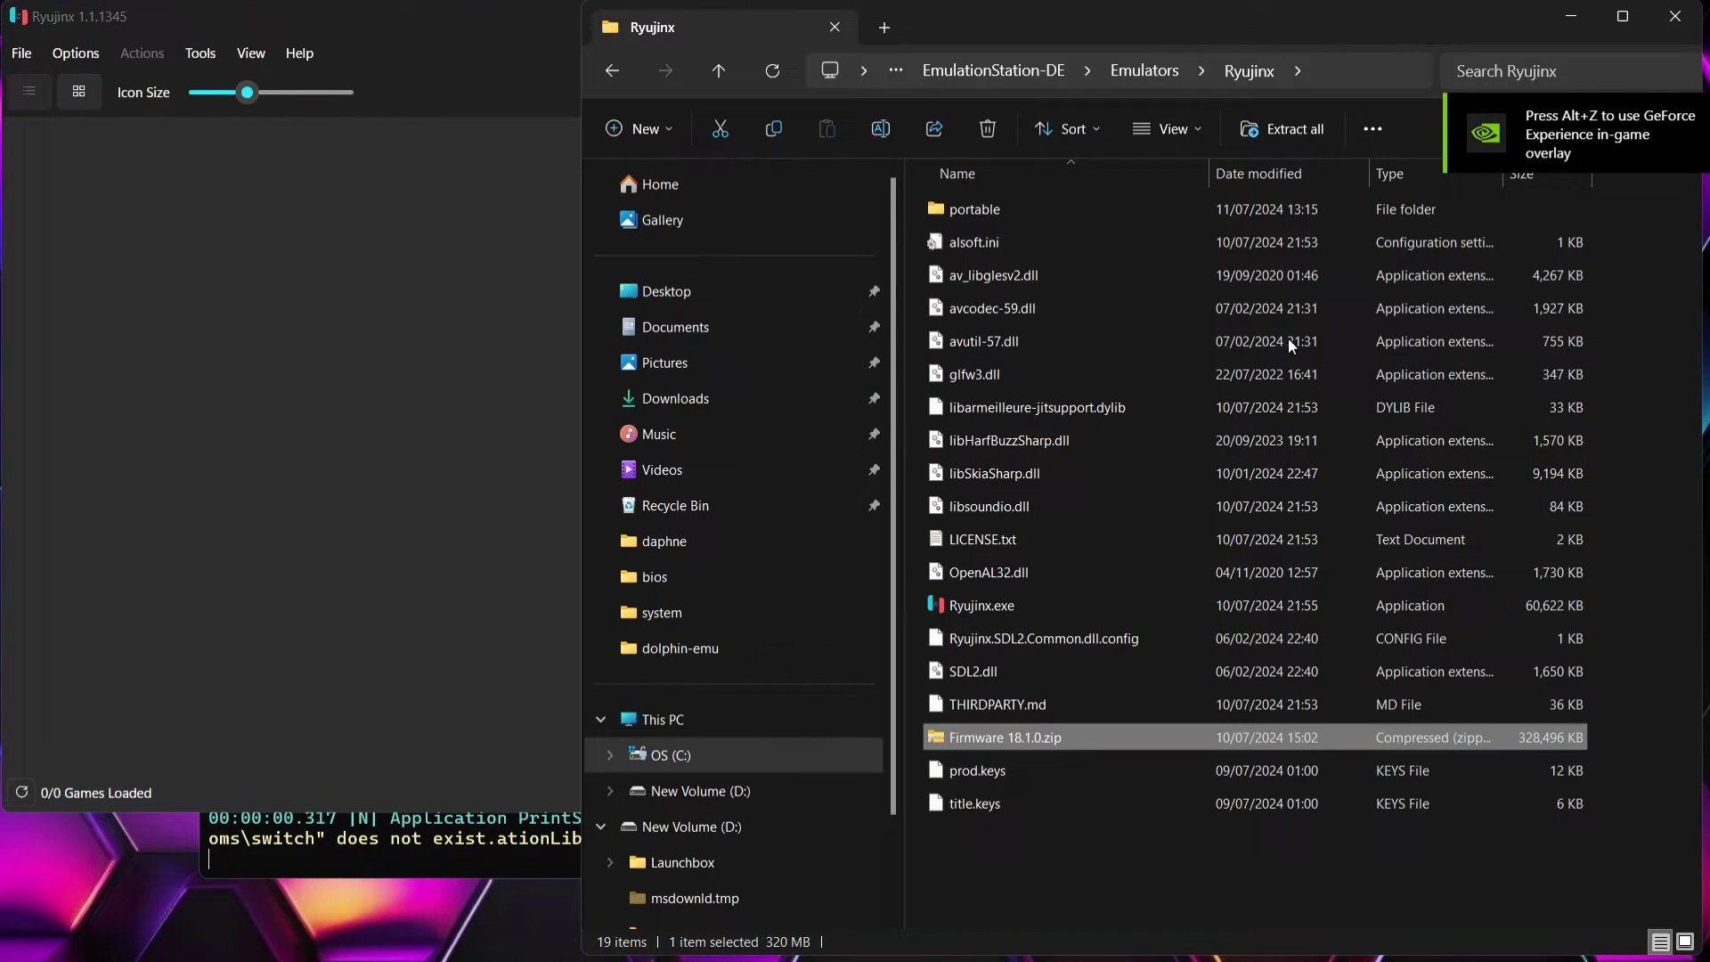
click(1086, 773)
ctrl+click(985, 805)
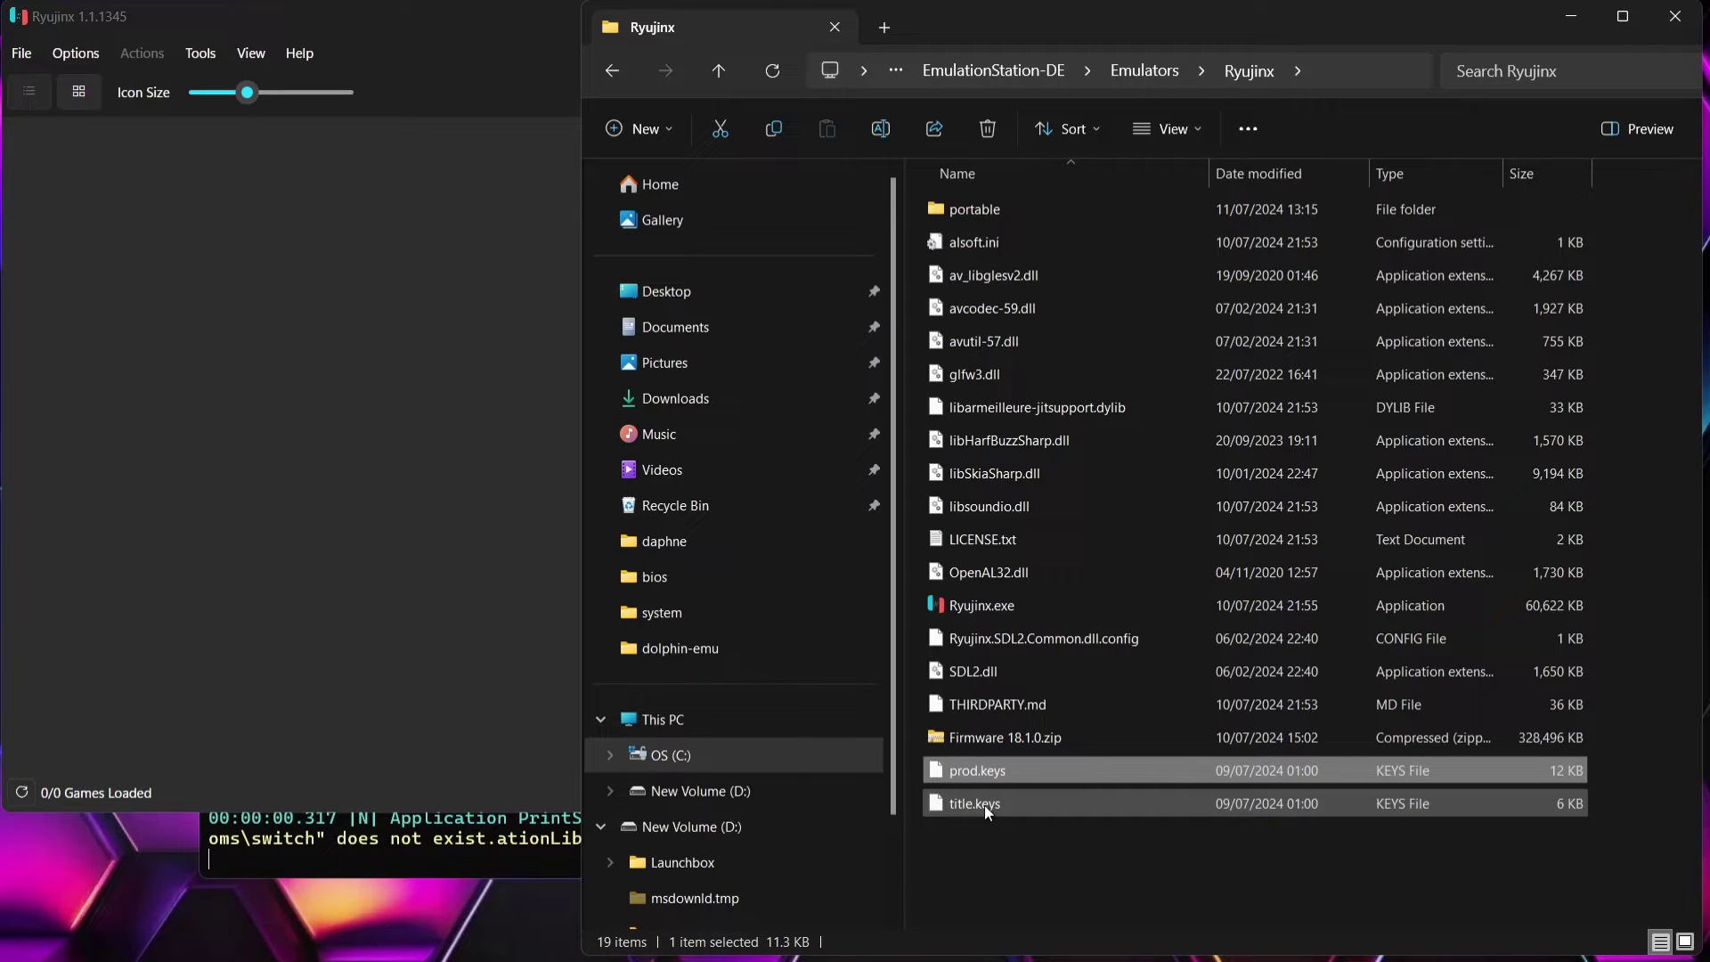
ctrl+click(985, 805)
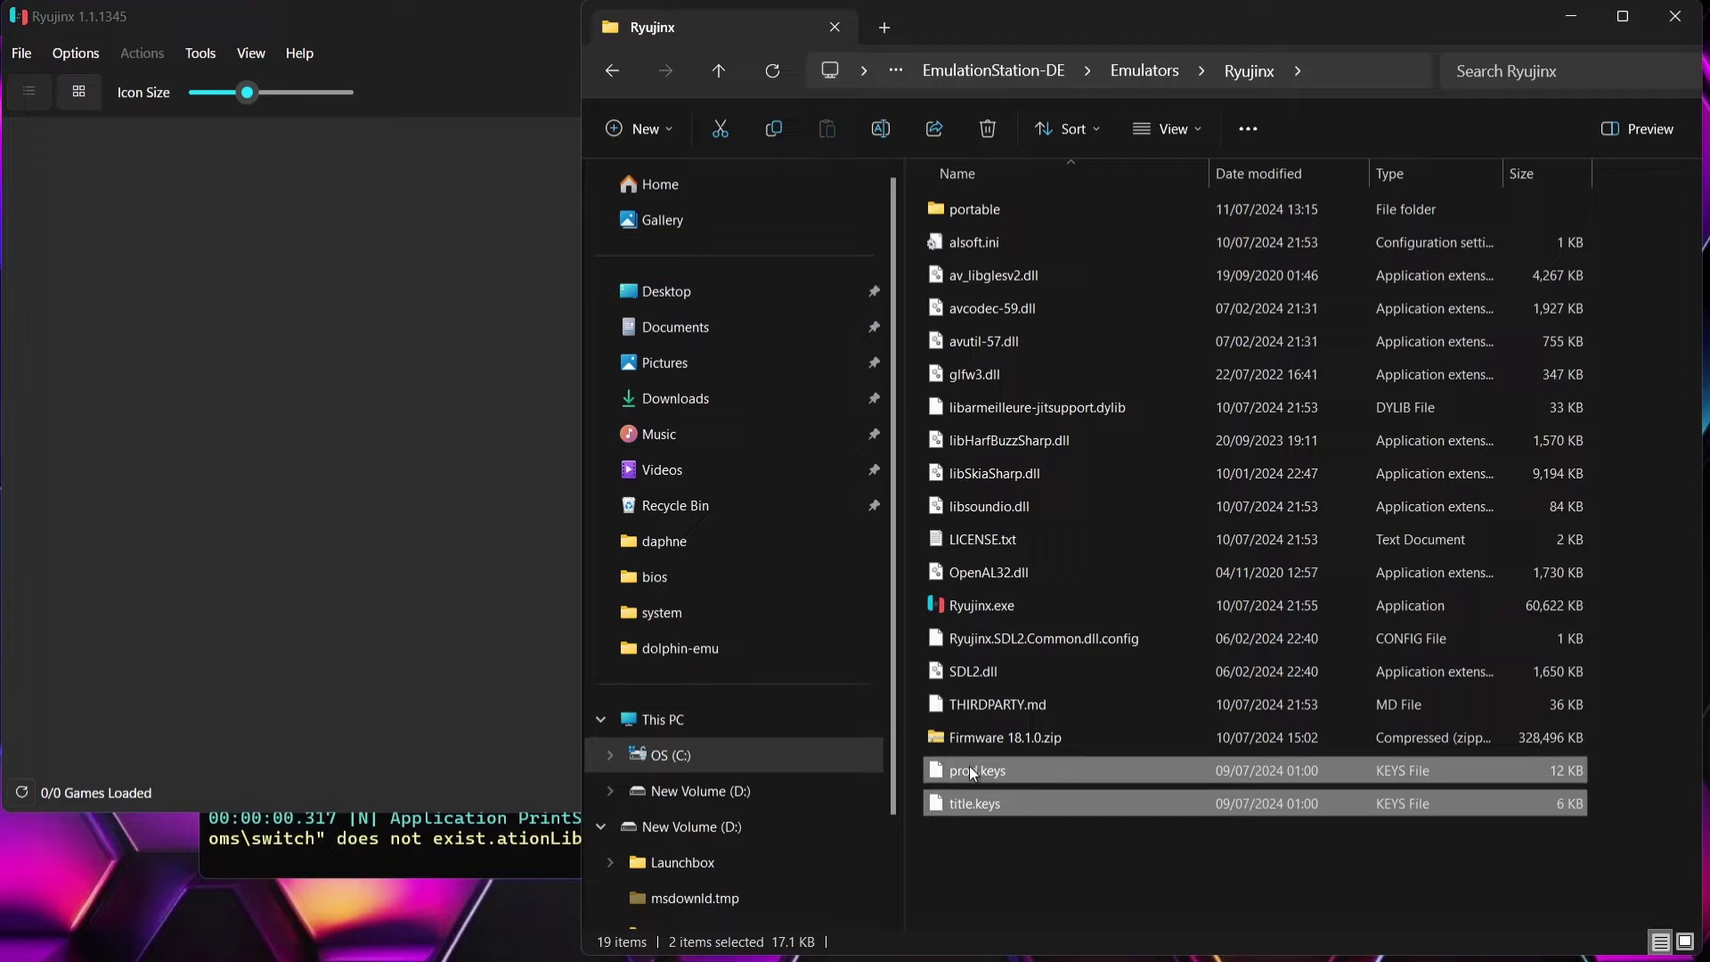
right_click(967, 768)
click(1044, 789)
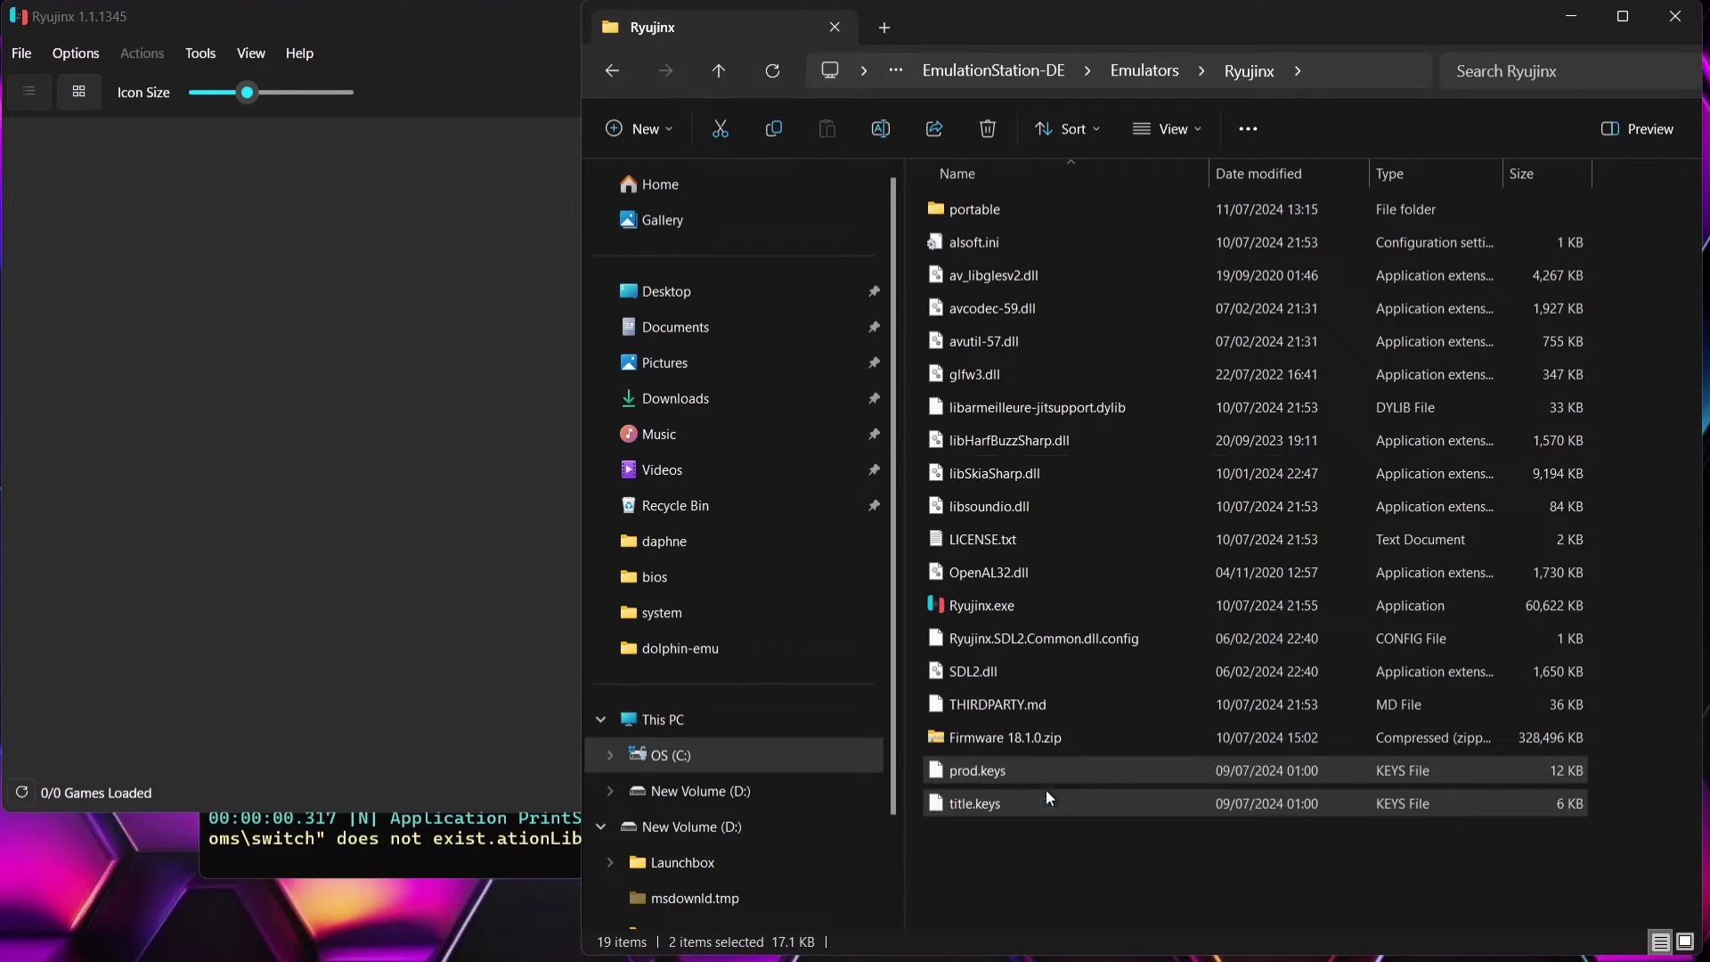
Open Ryujinx's own data folder from the emulator, paste the two key files into its system subfolder and close the folder.
click(281, 15)
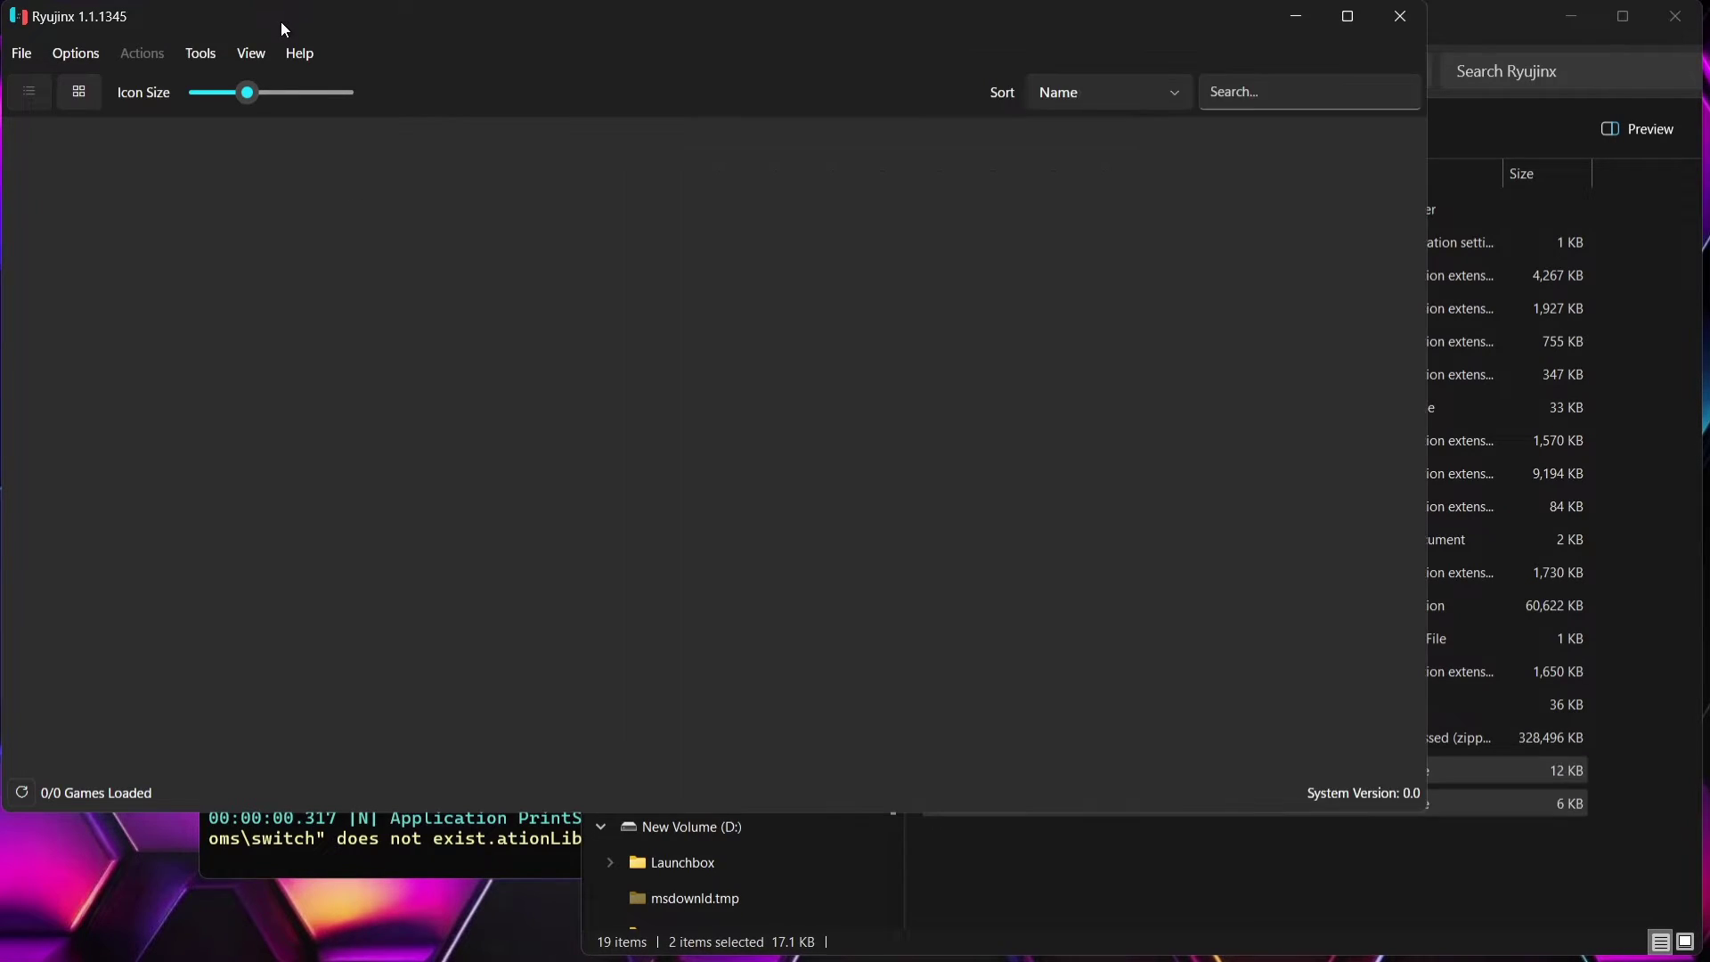
click(23, 54)
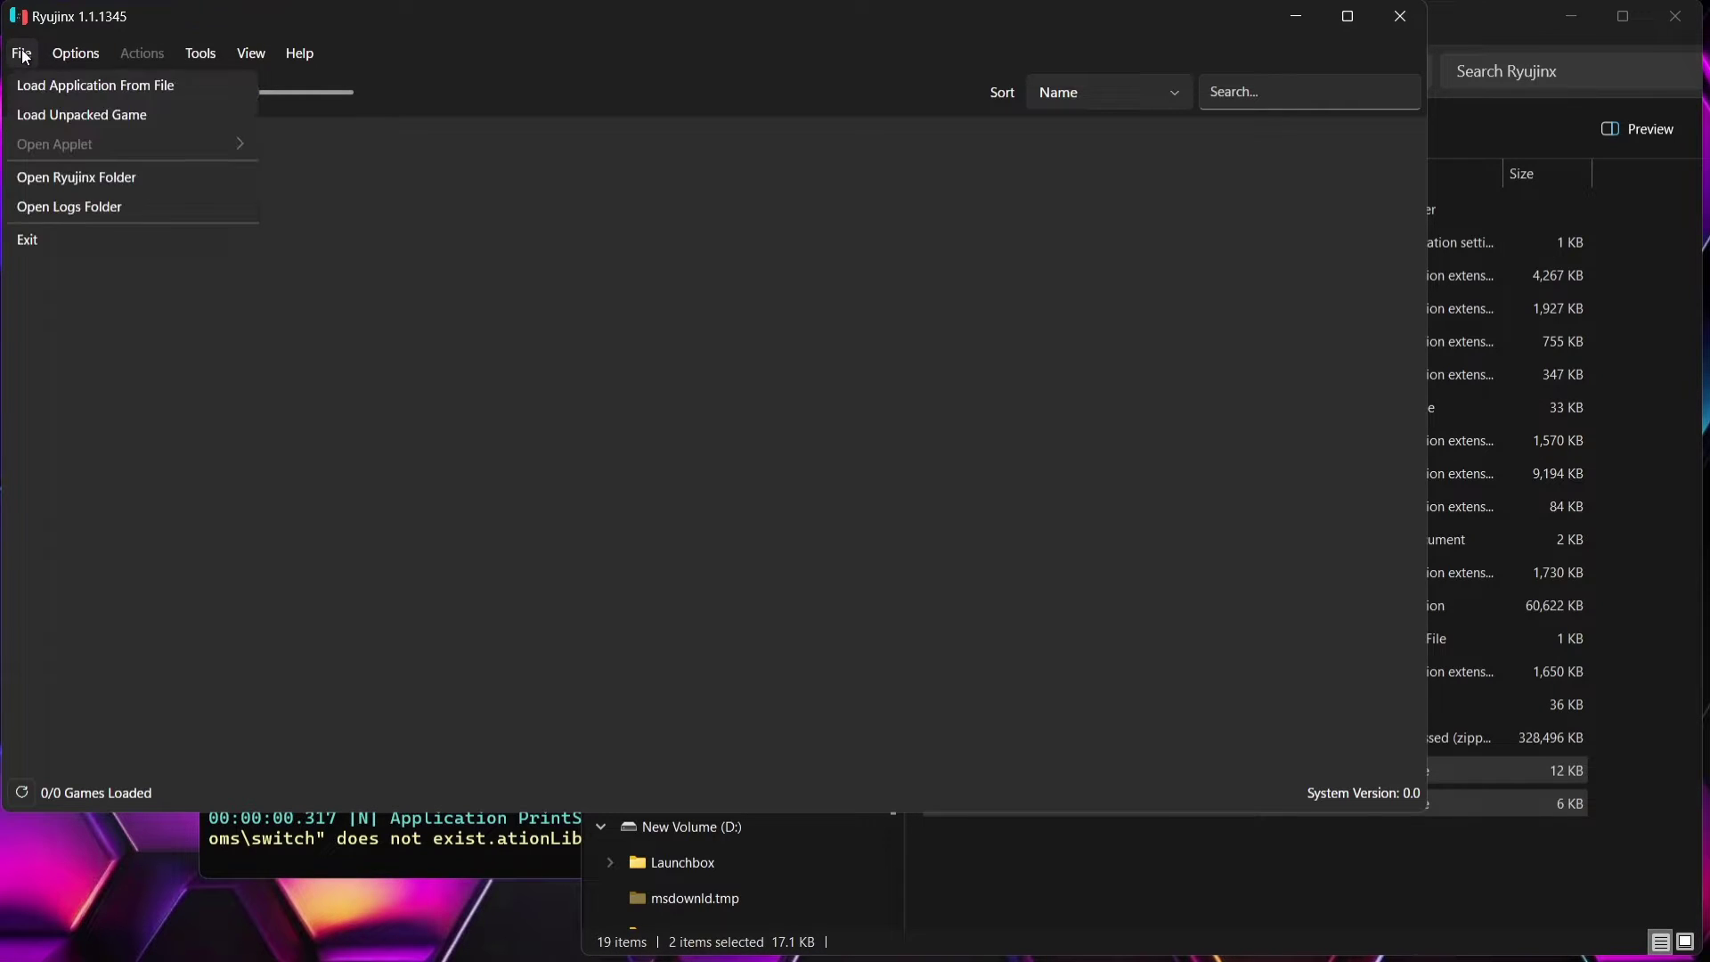
click(56, 177)
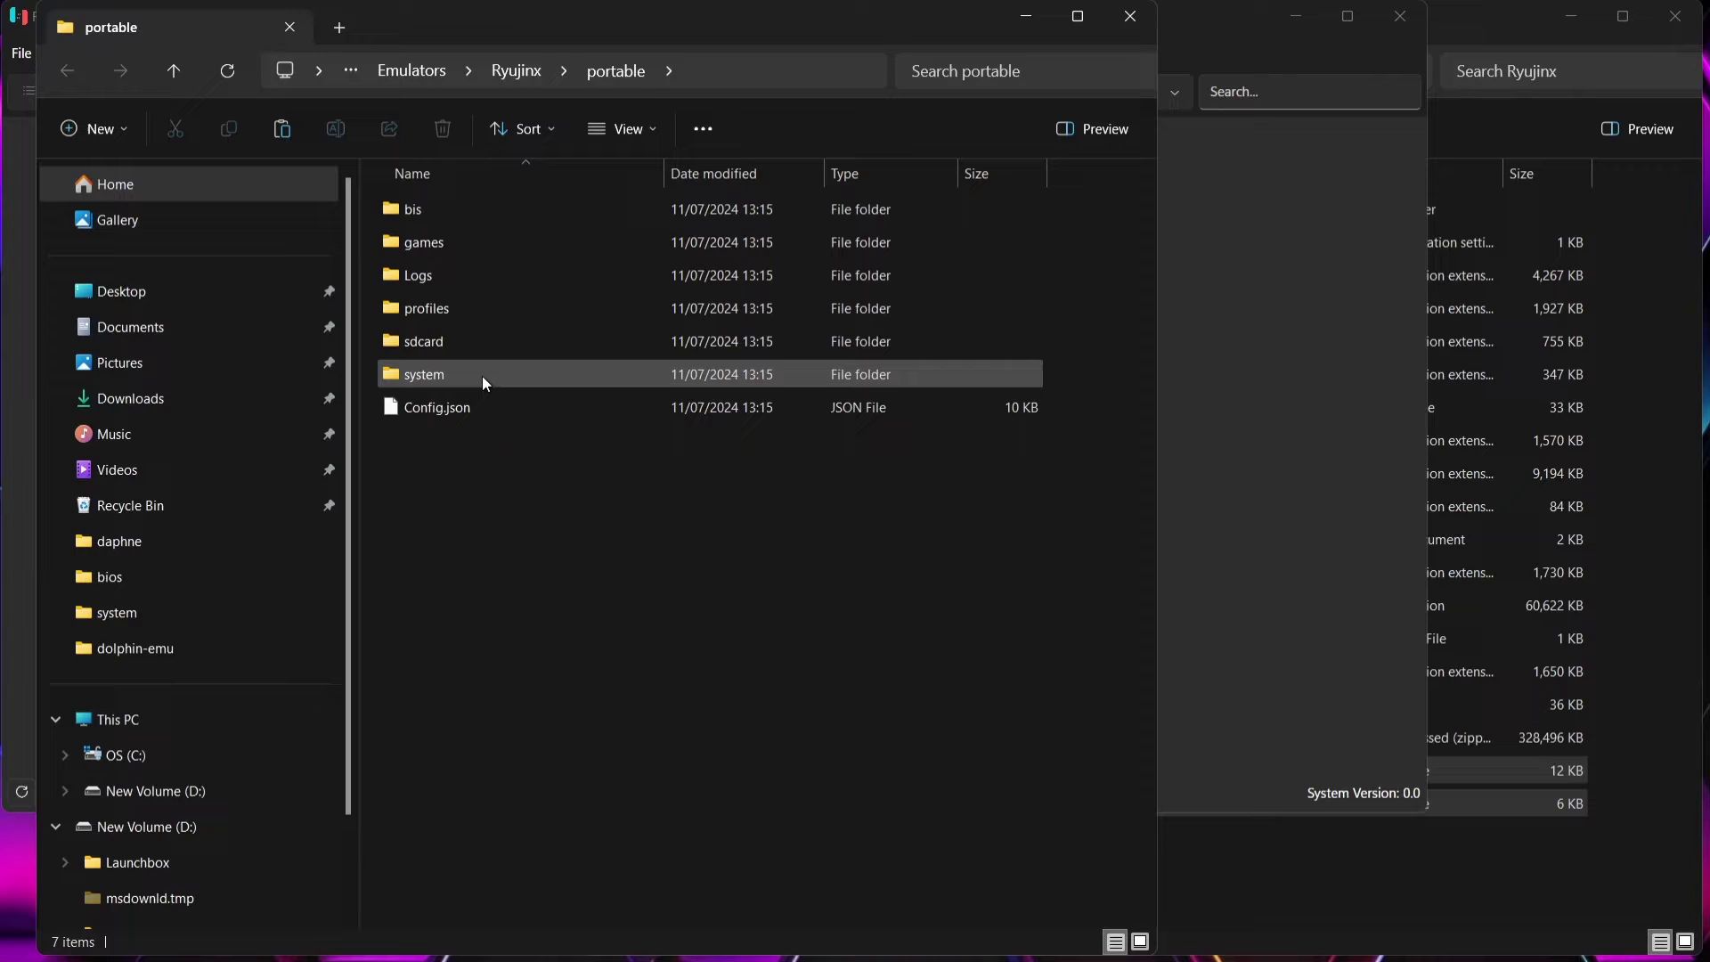
double_click(482, 376)
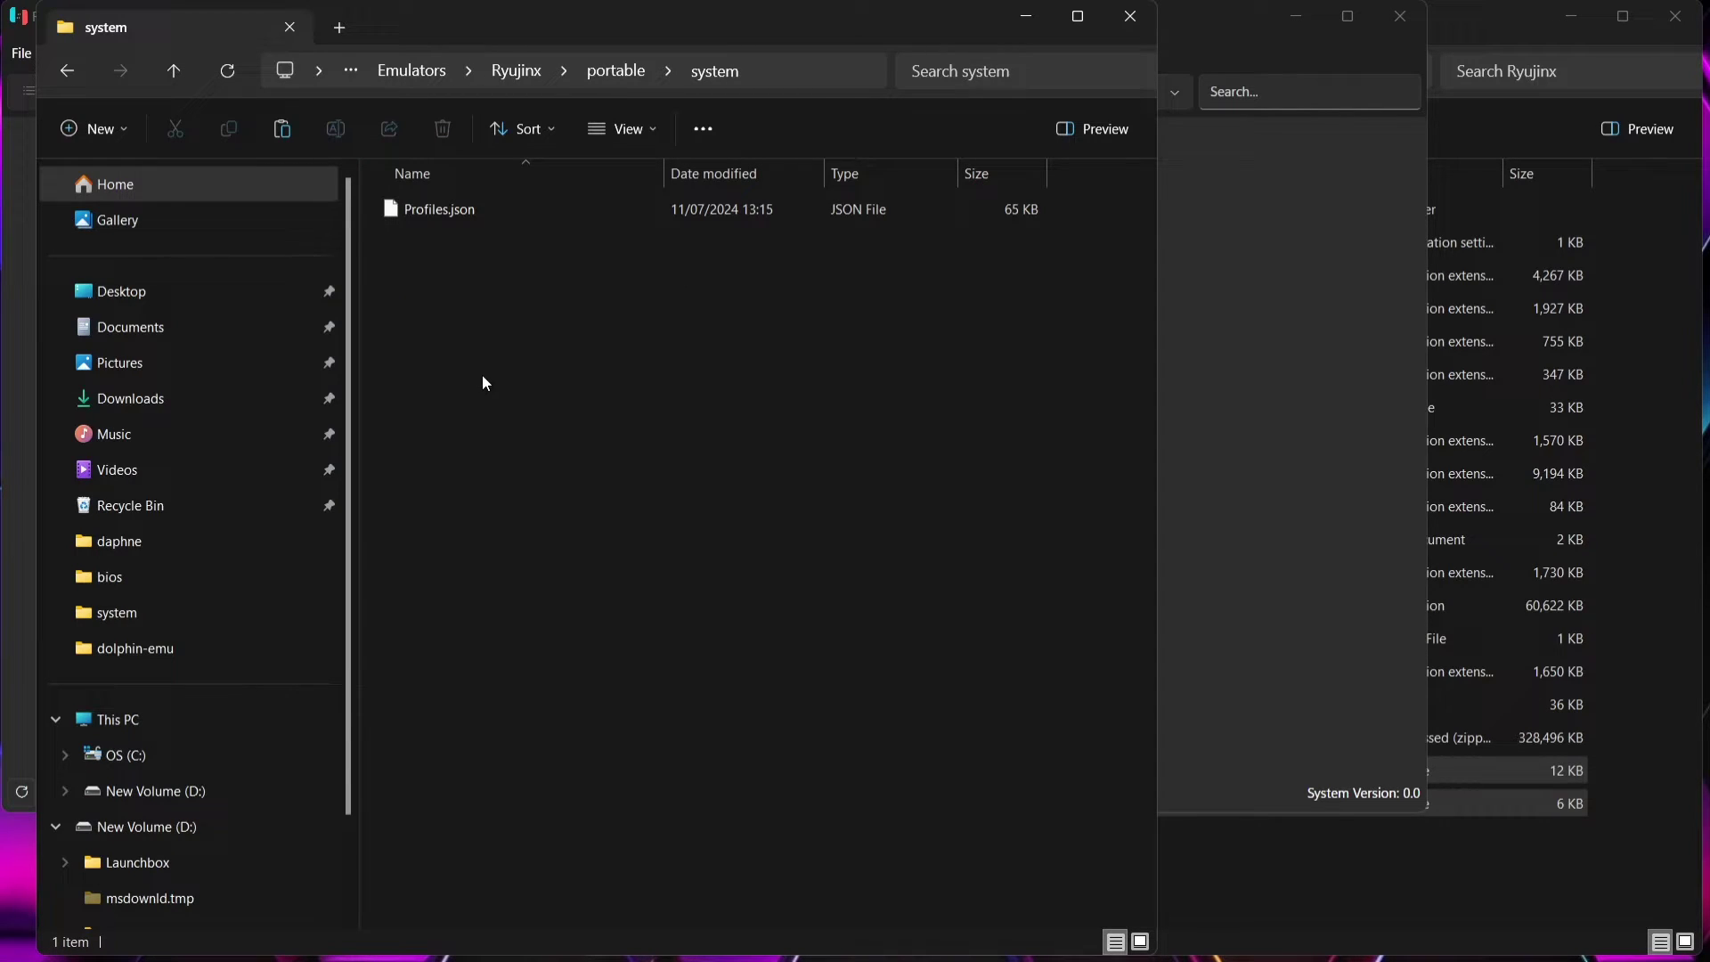
right_click(484, 382)
click(513, 408)
click(1120, 18)
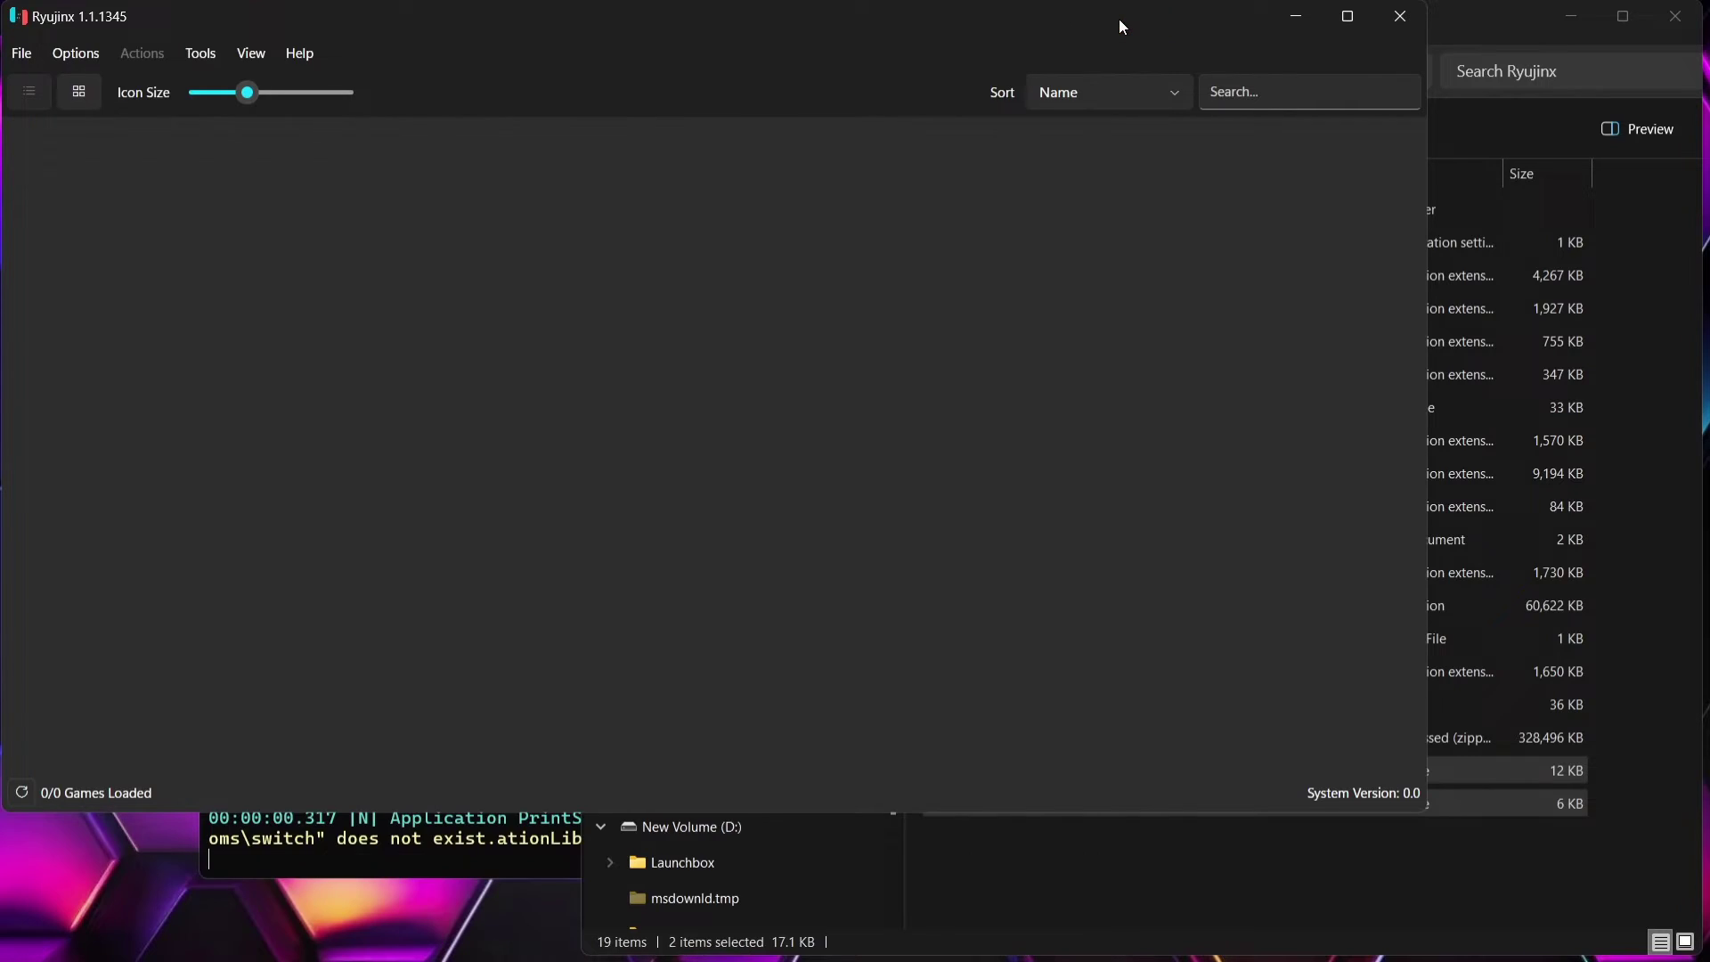
Restart Ryujinx, install the system firmware from Firmware 18.1.0.zip and confirm the installation.
click(1400, 16)
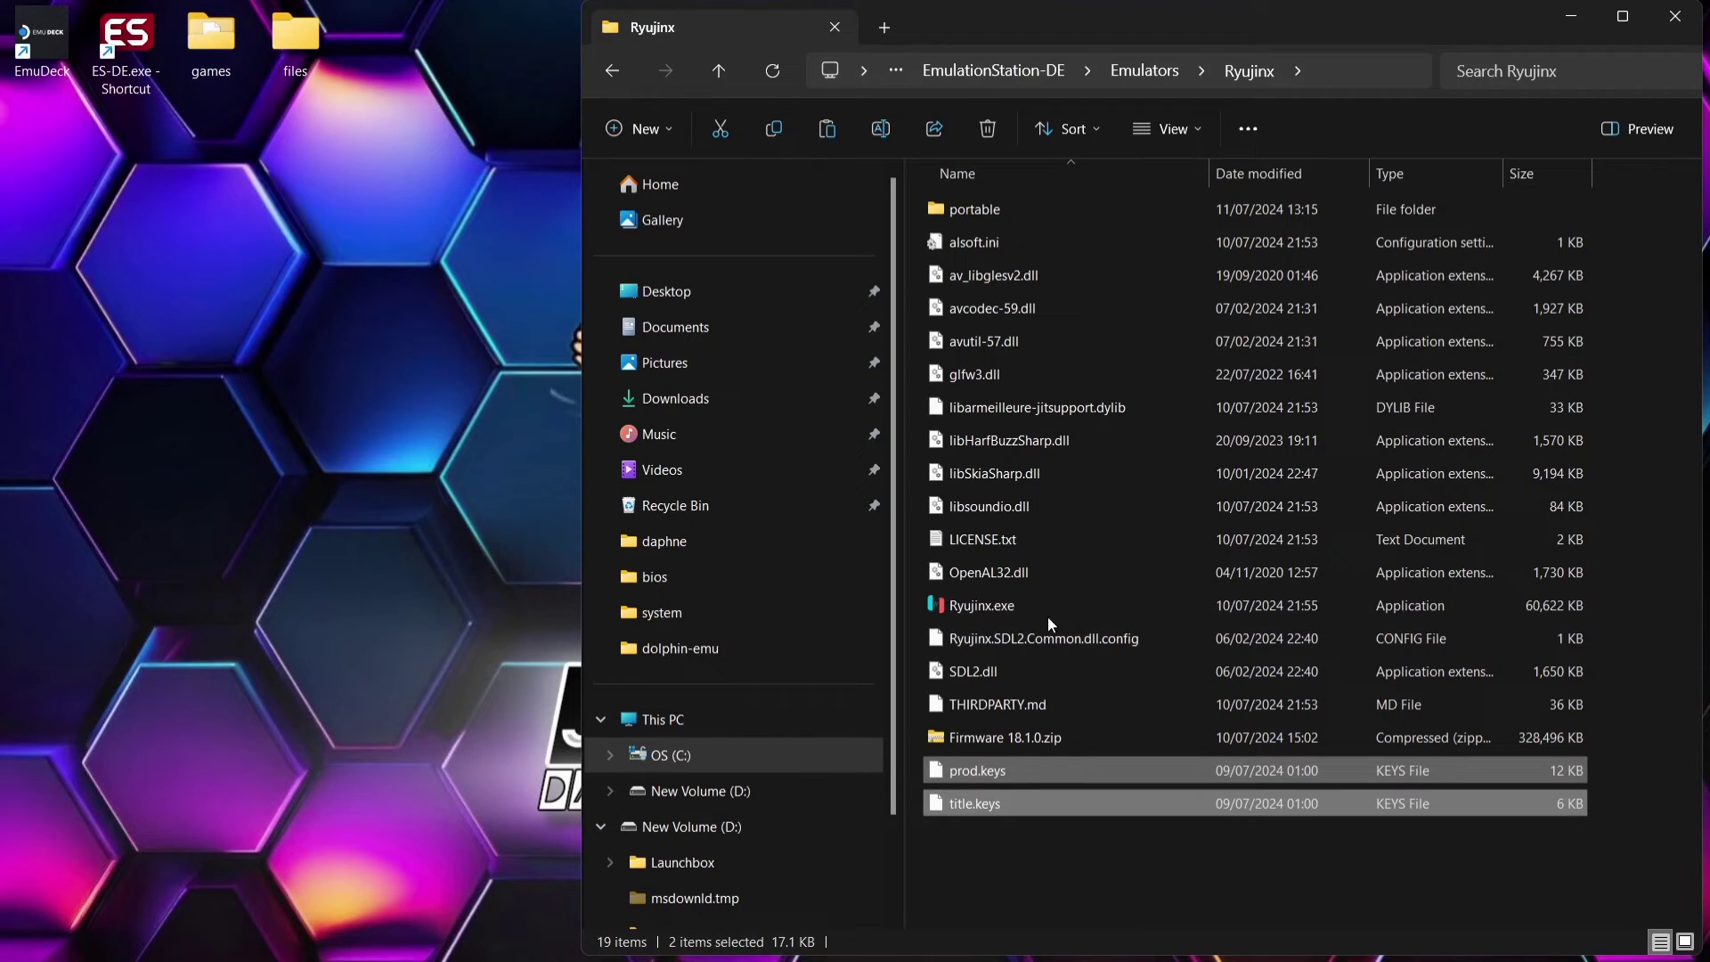
double_click(1031, 604)
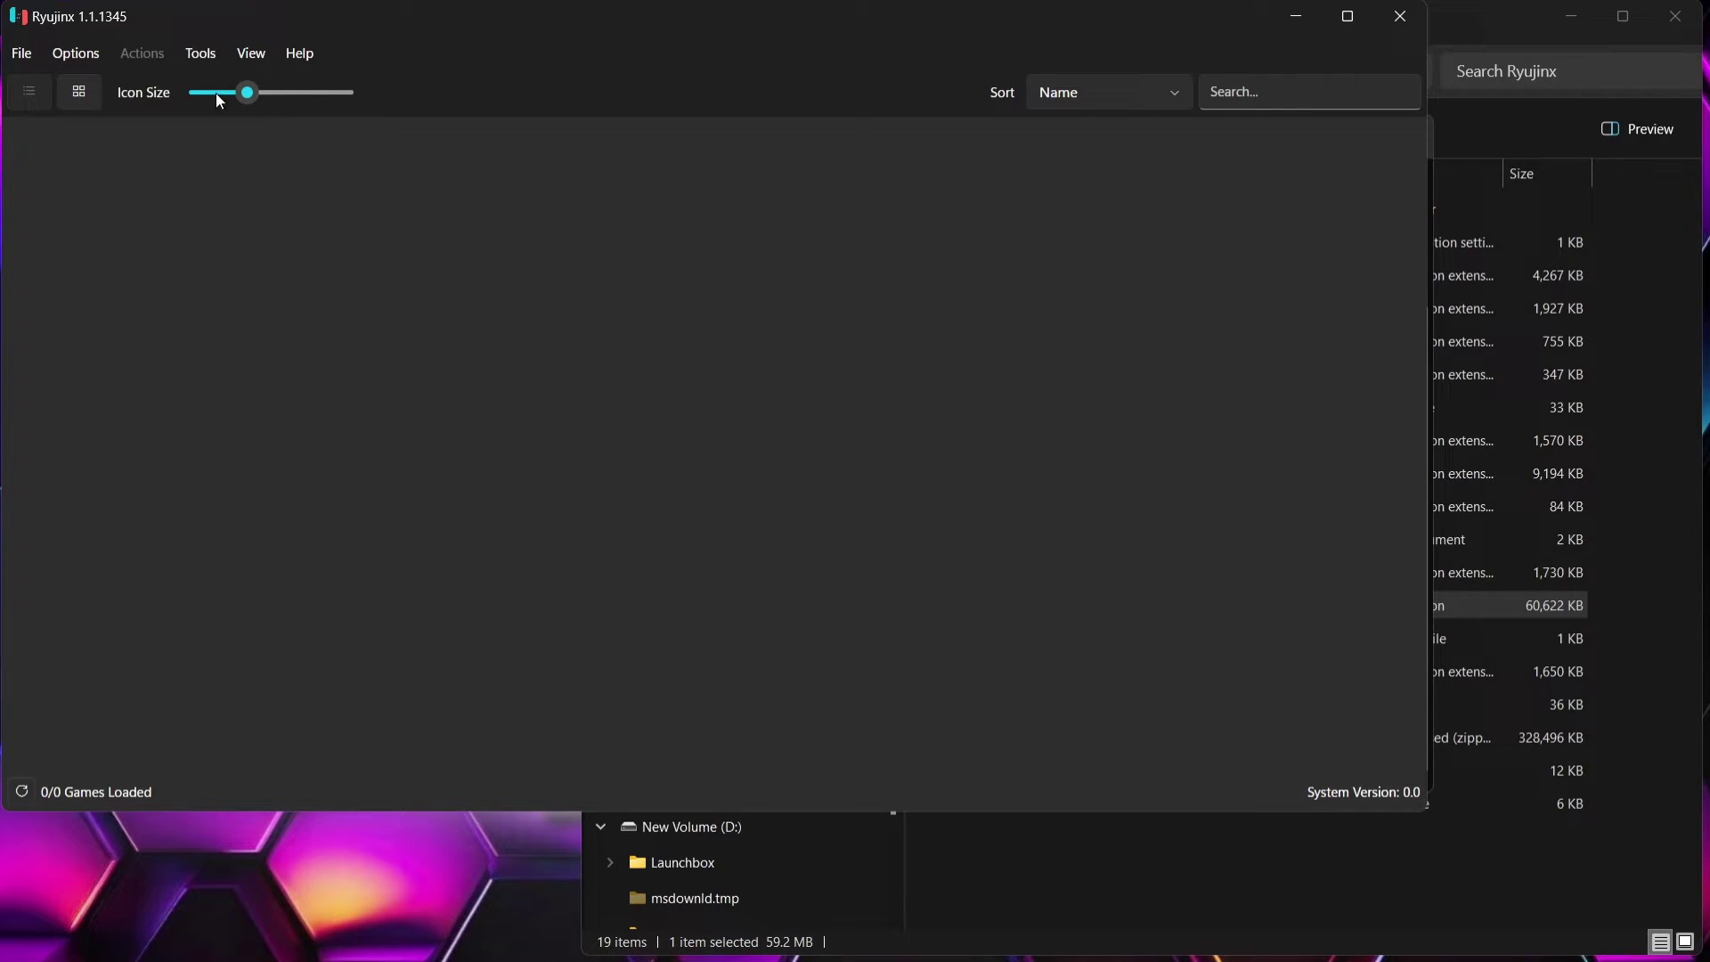
click(205, 55)
mouse_move(217, 89)
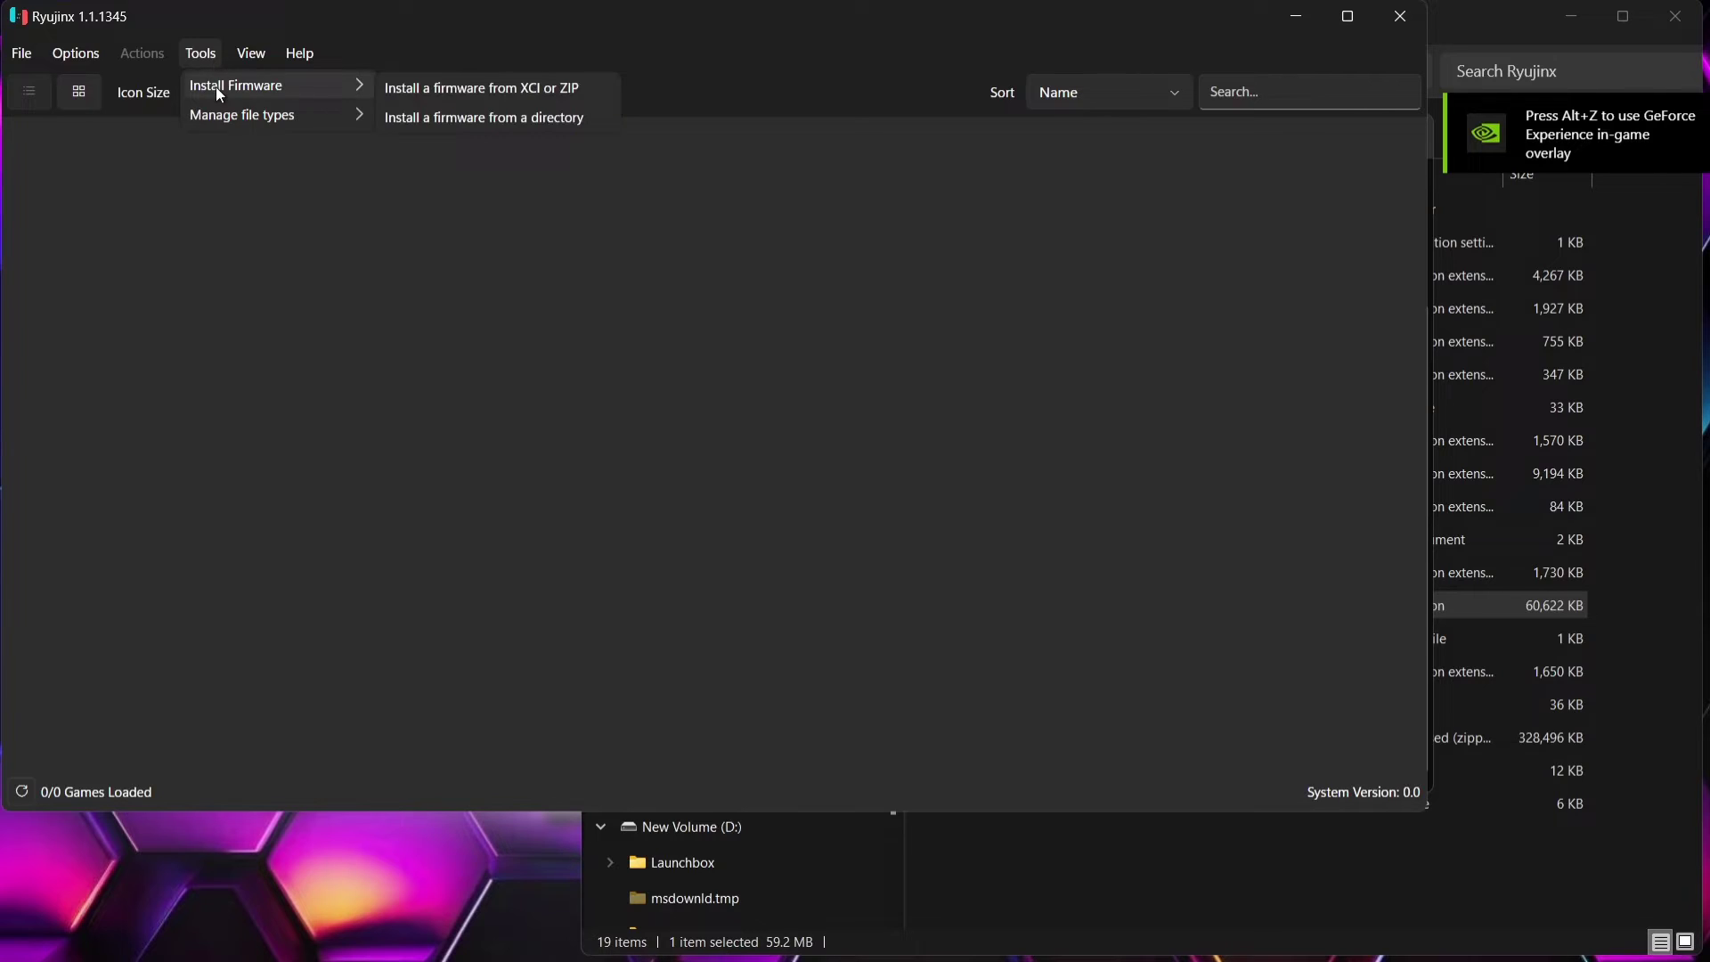
click(463, 87)
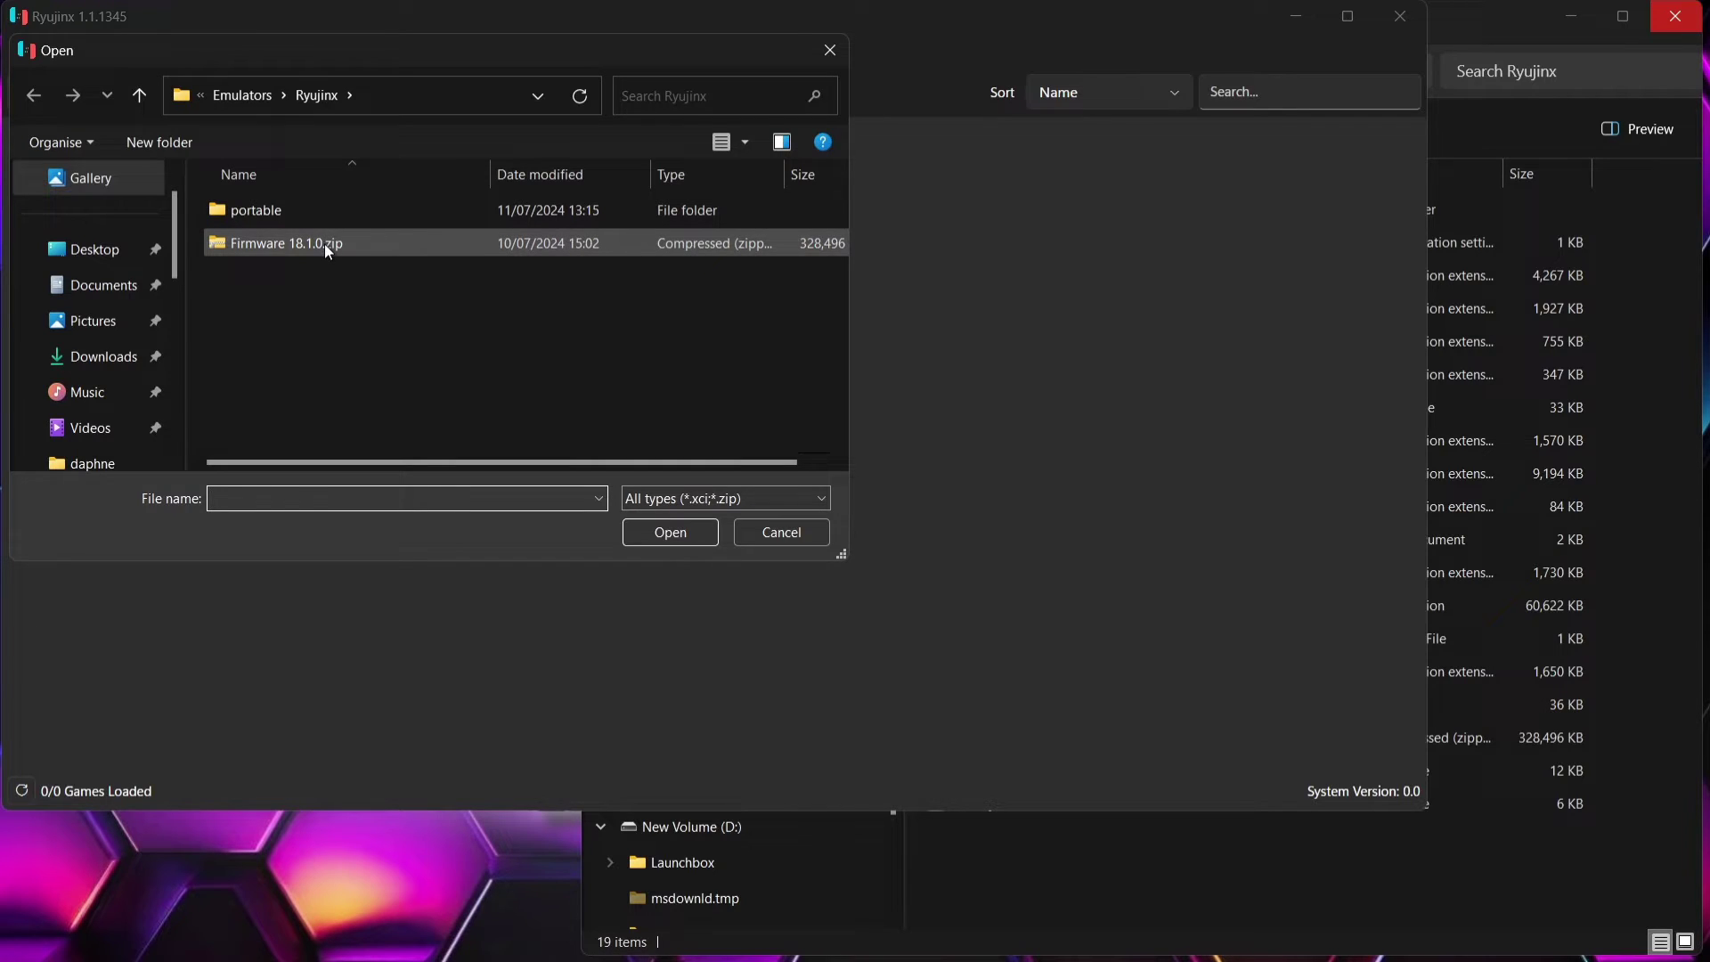
double_click(324, 243)
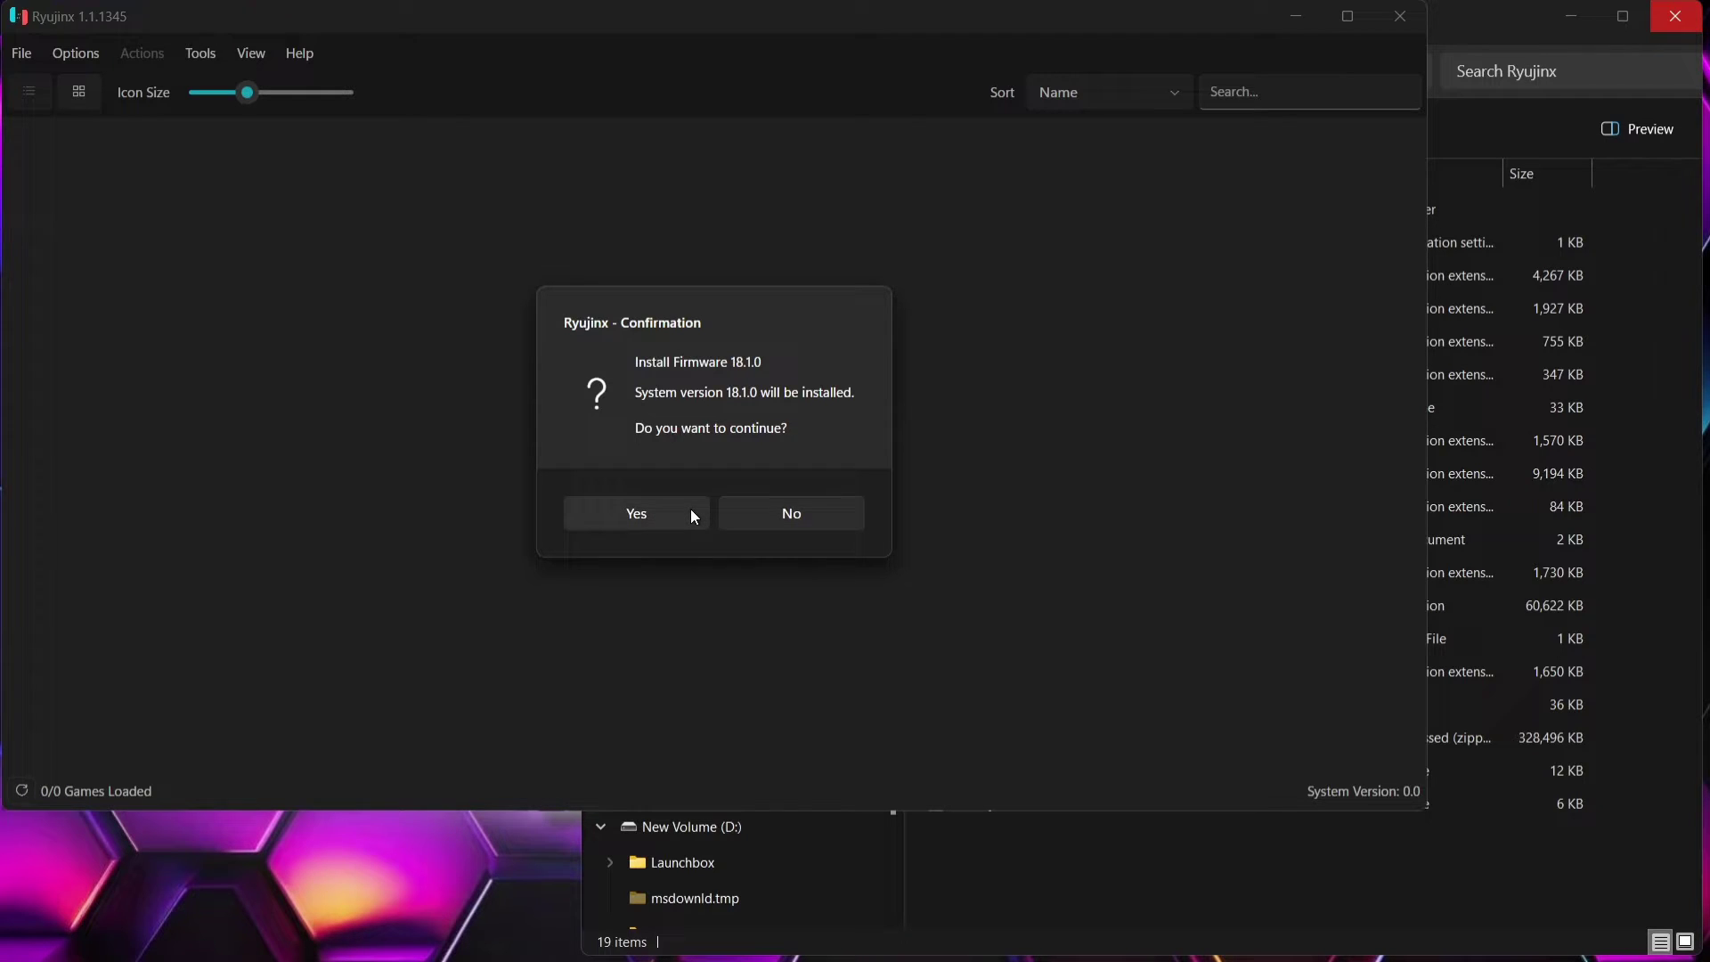
click(691, 511)
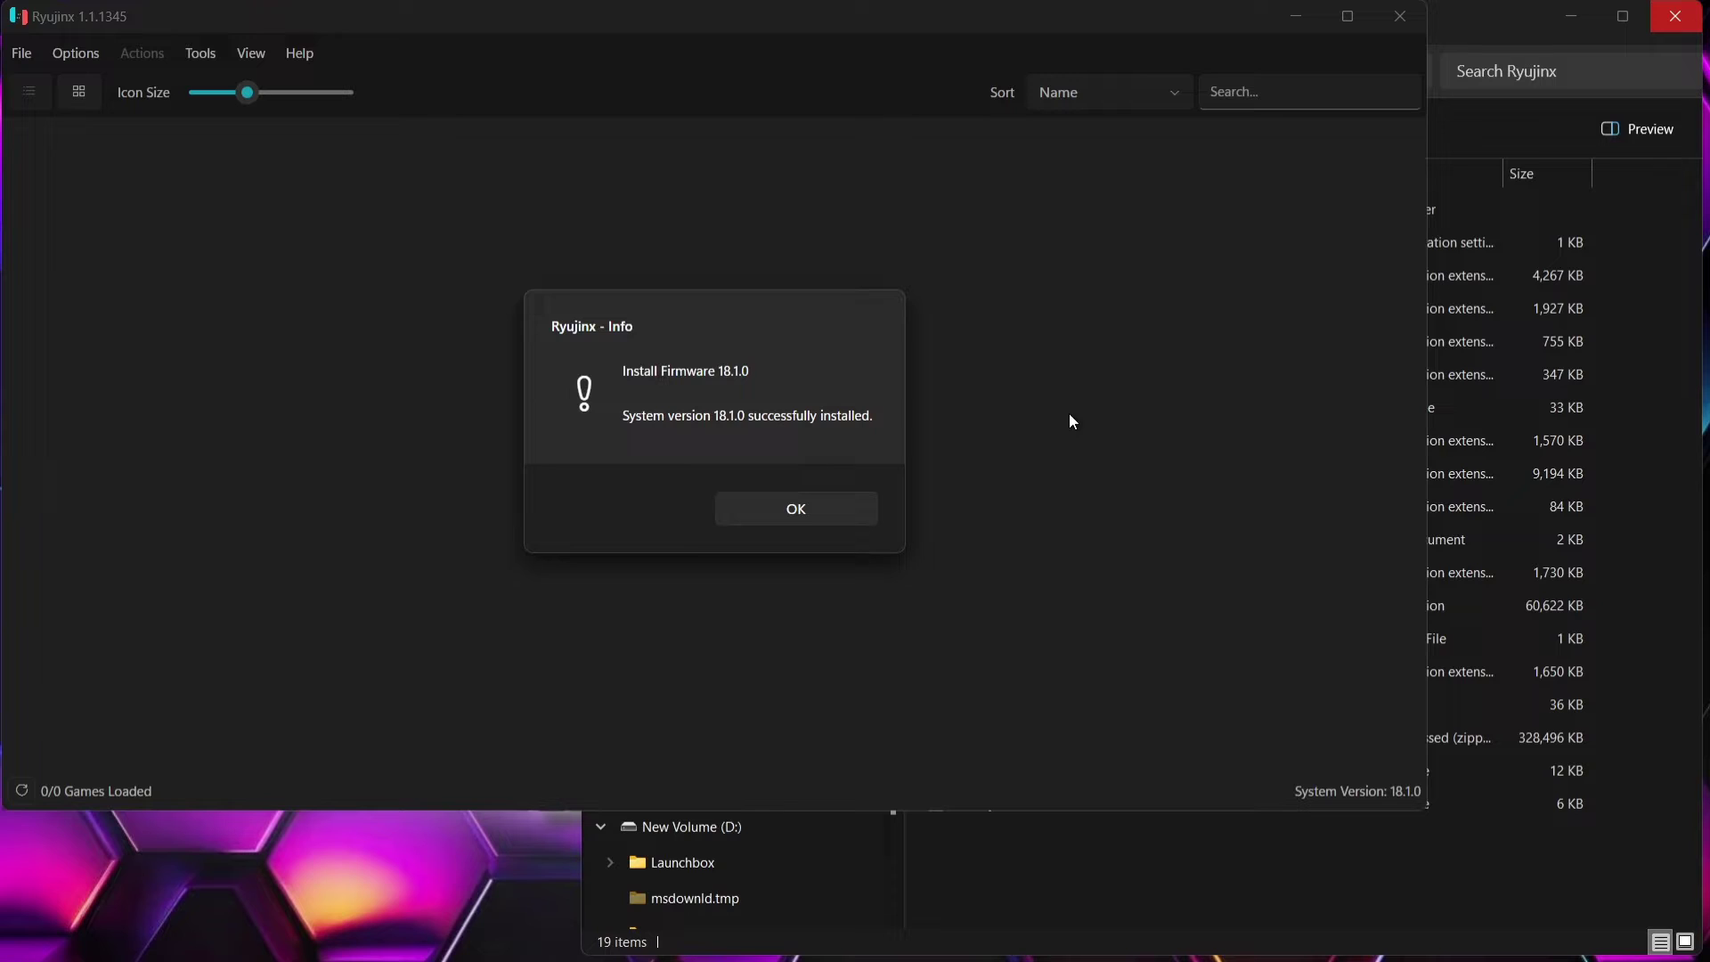
click(787, 507)
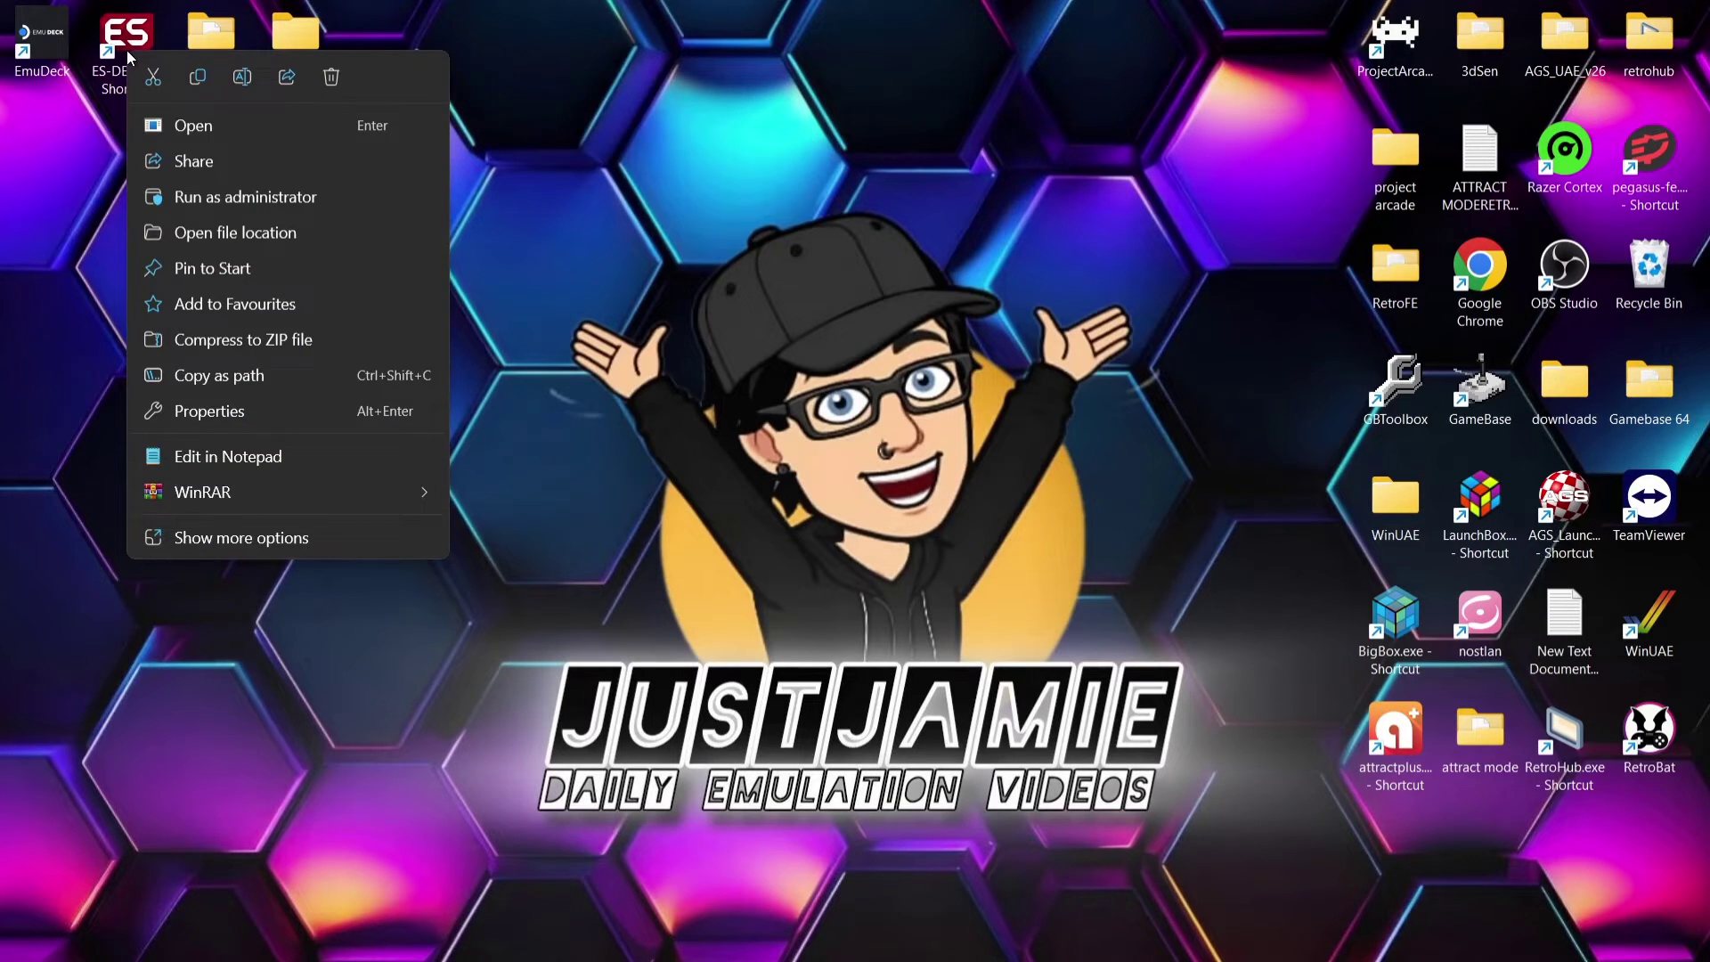
Open the ES-DE shortcut's file location and go to the switch folder inside ROMs.
click(194, 237)
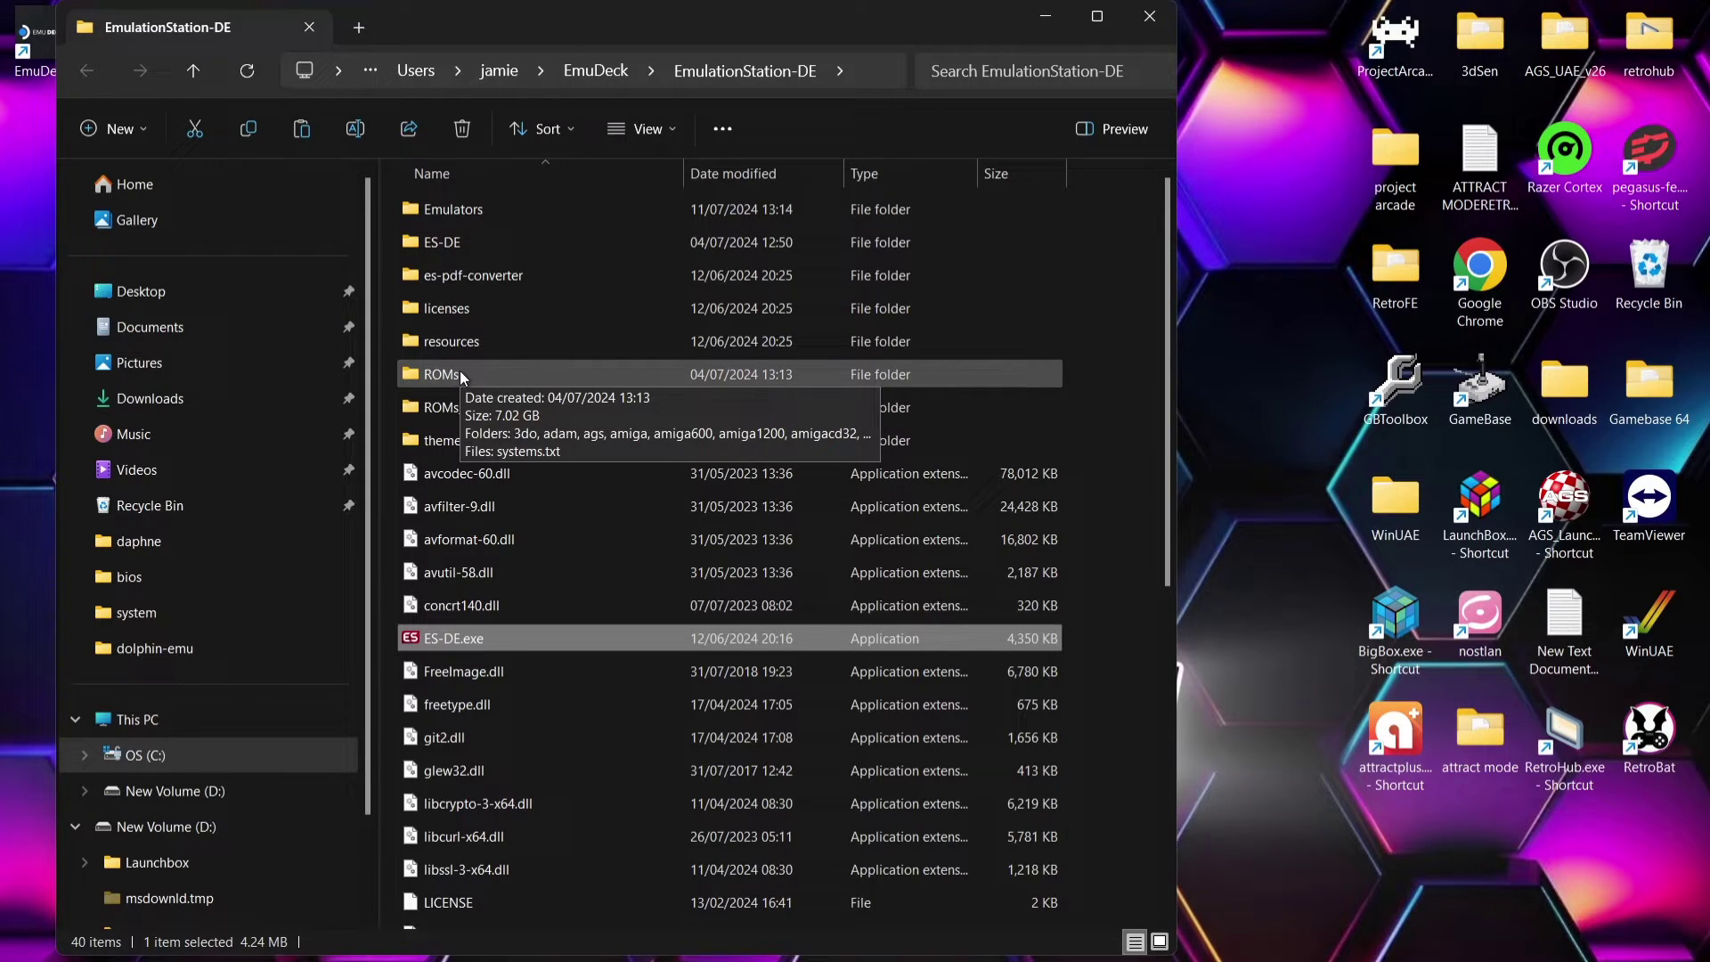
double_click(459, 373)
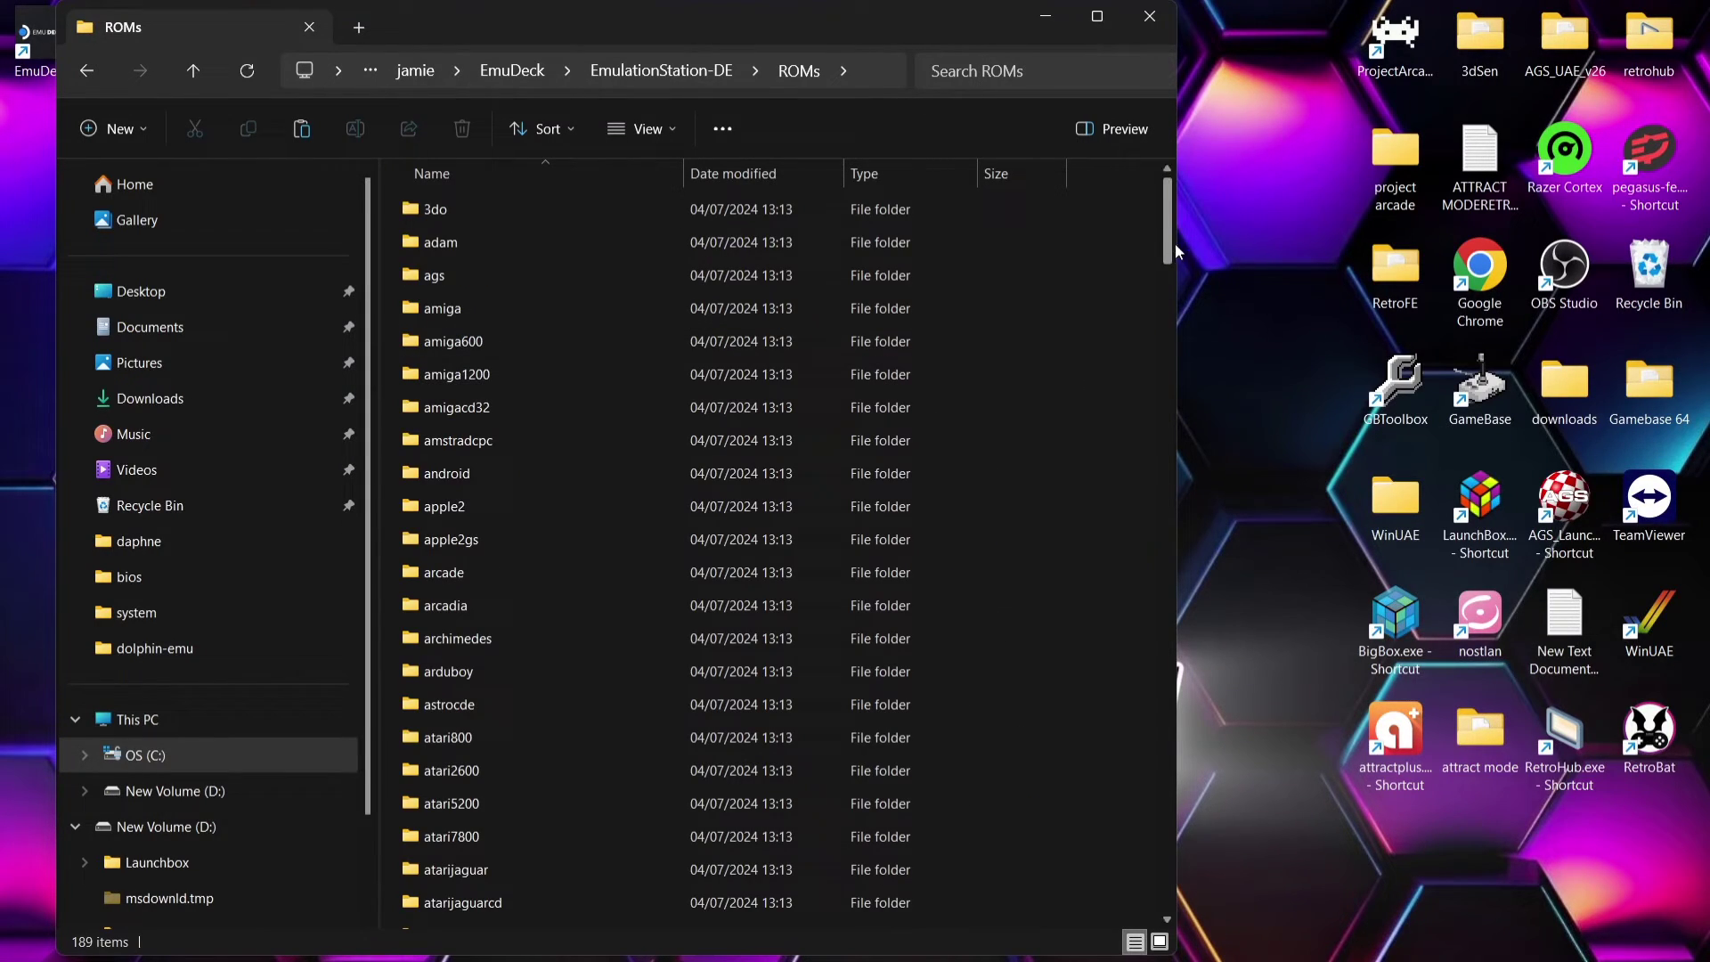
drag(1168, 239, 1156, 721)
double_click(467, 656)
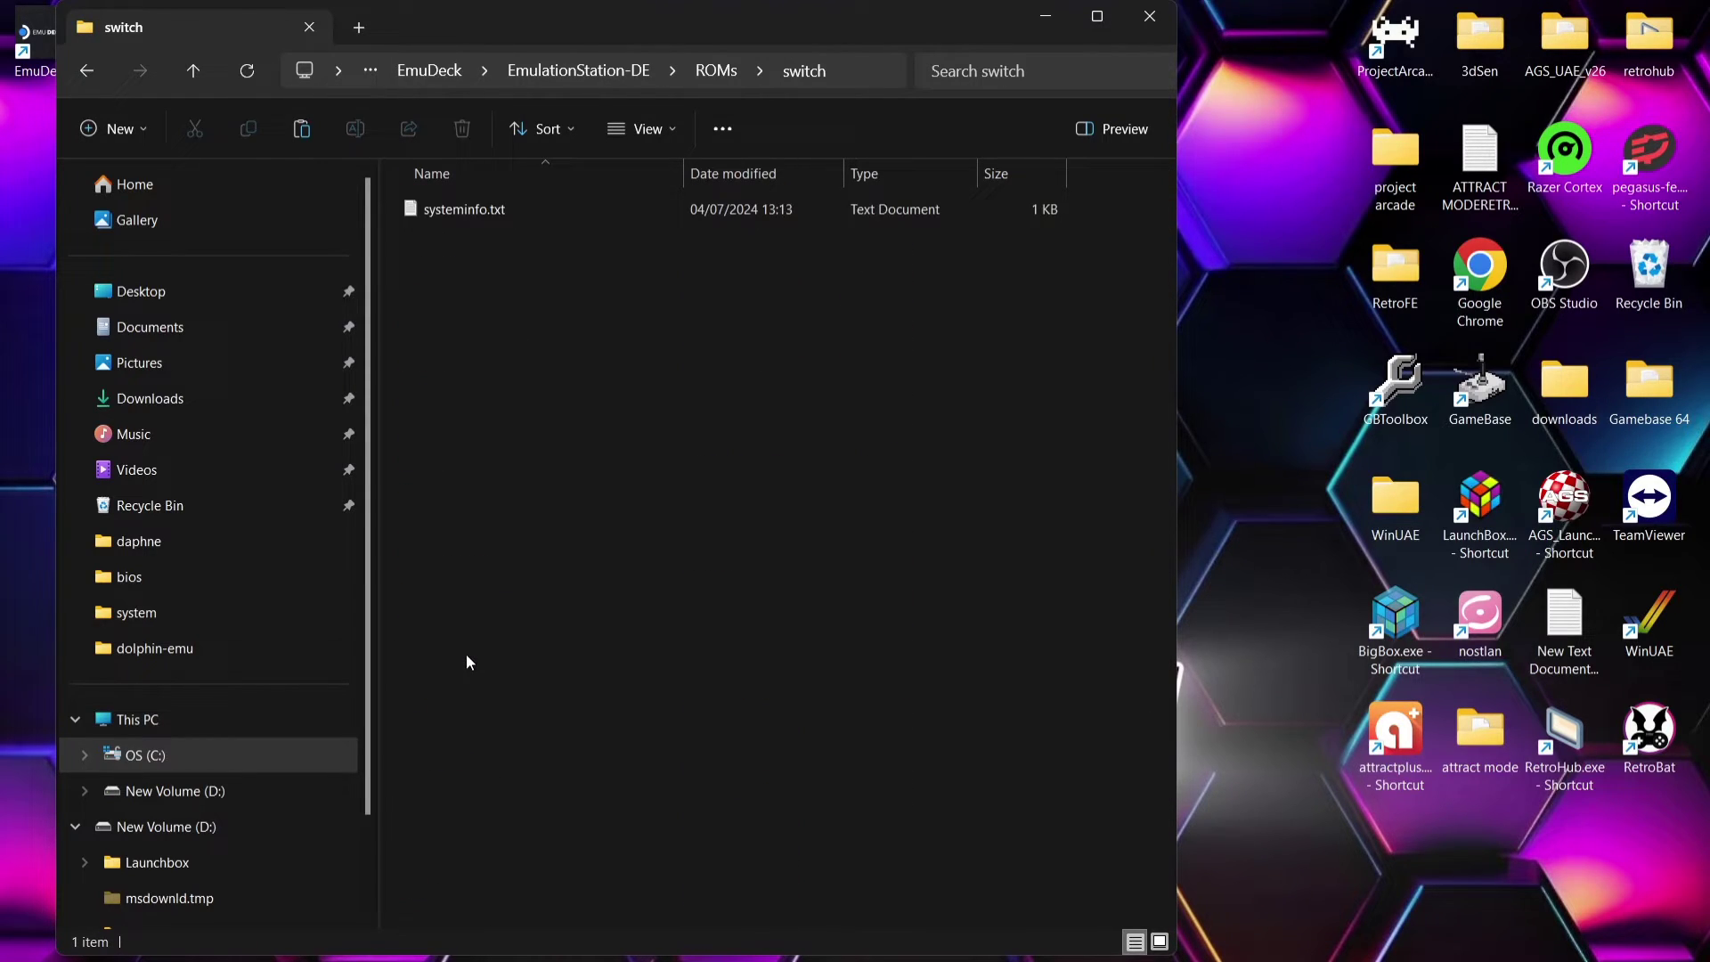
Check the supported file extensions for Switch games in systeminfo.txt and close the file.
double_click(474, 208)
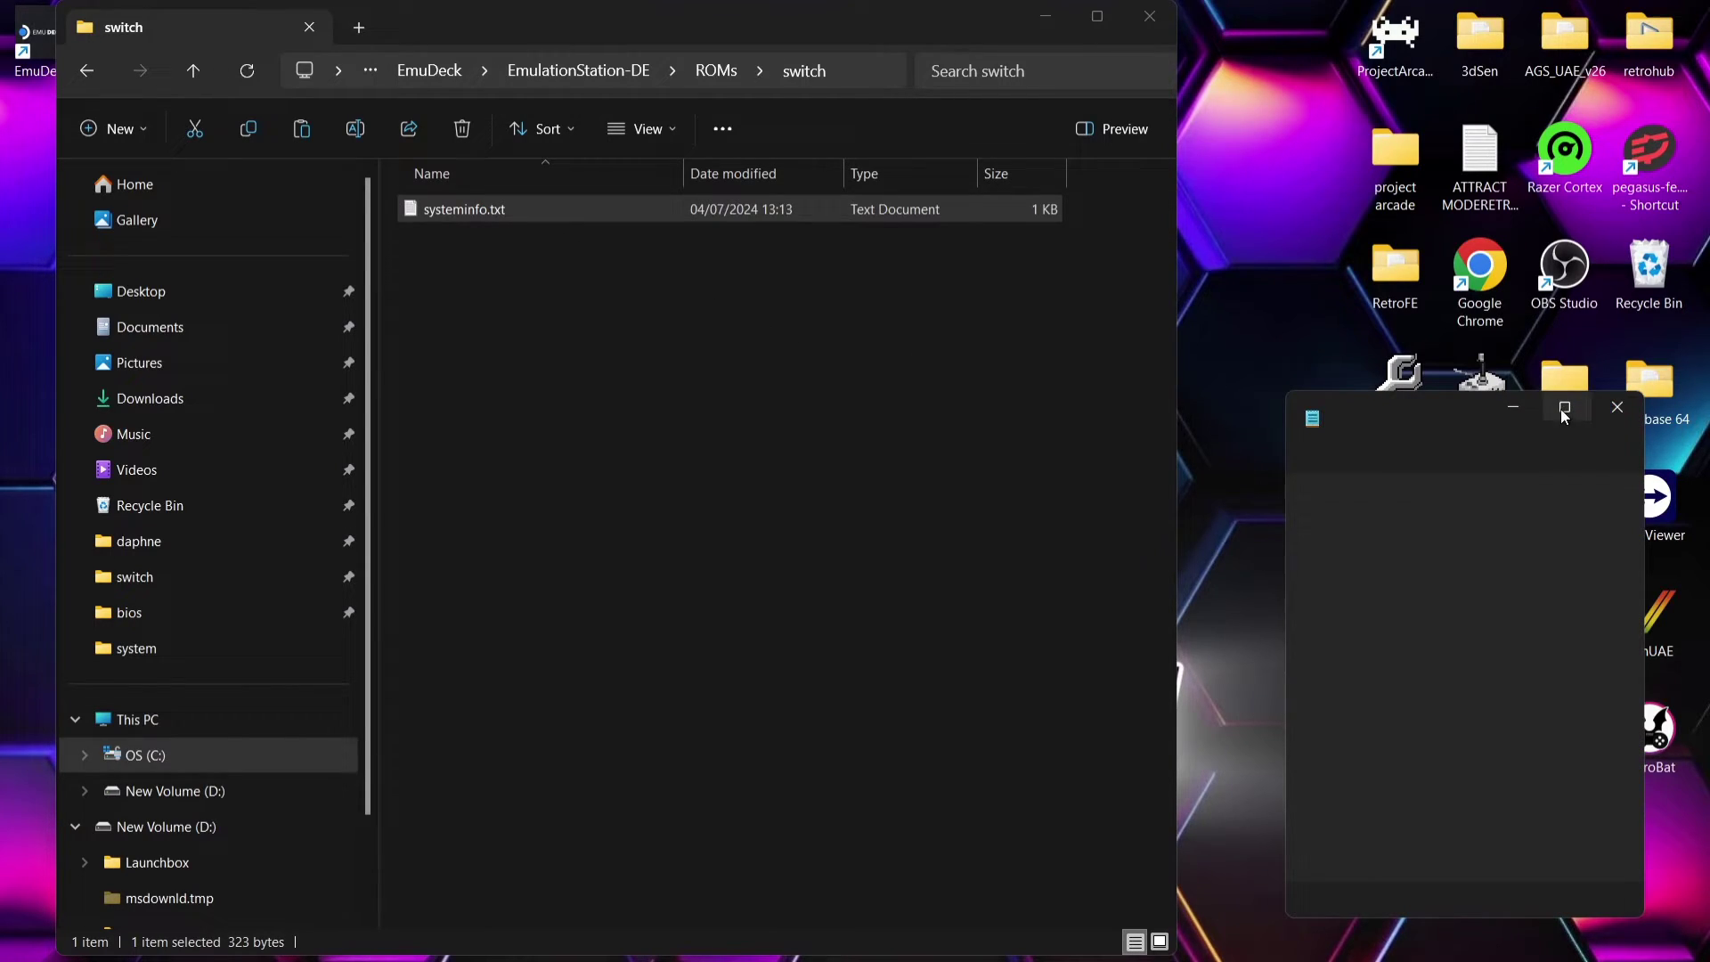
click(1565, 412)
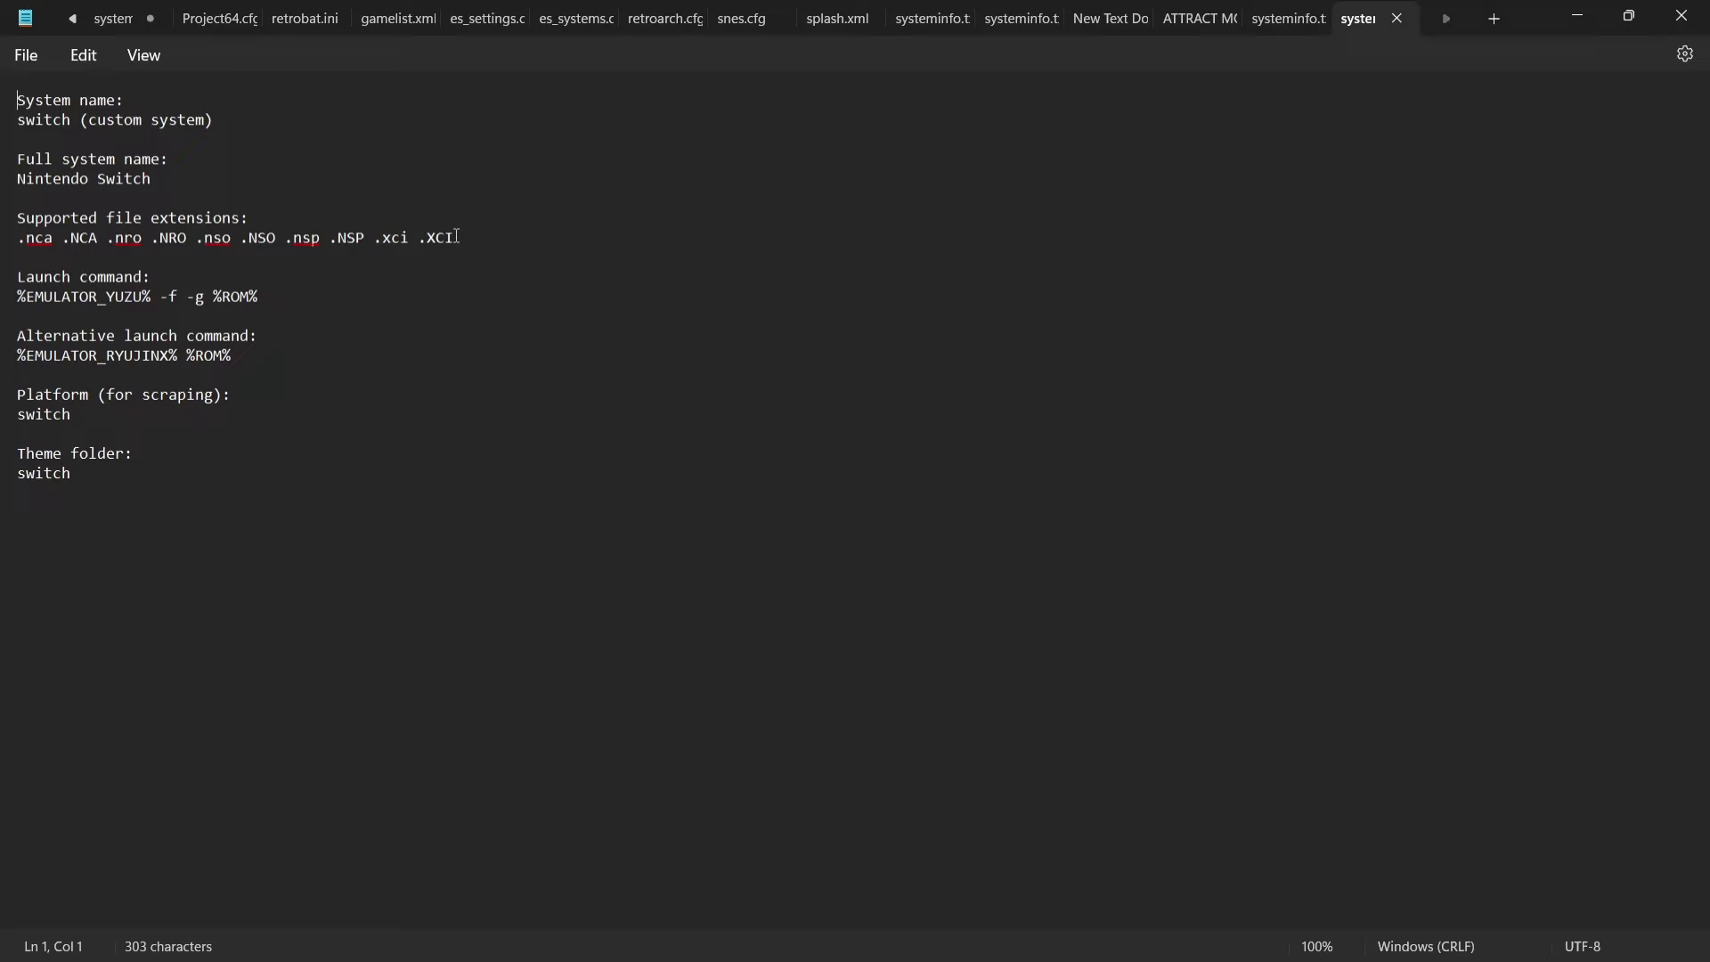
click(1681, 16)
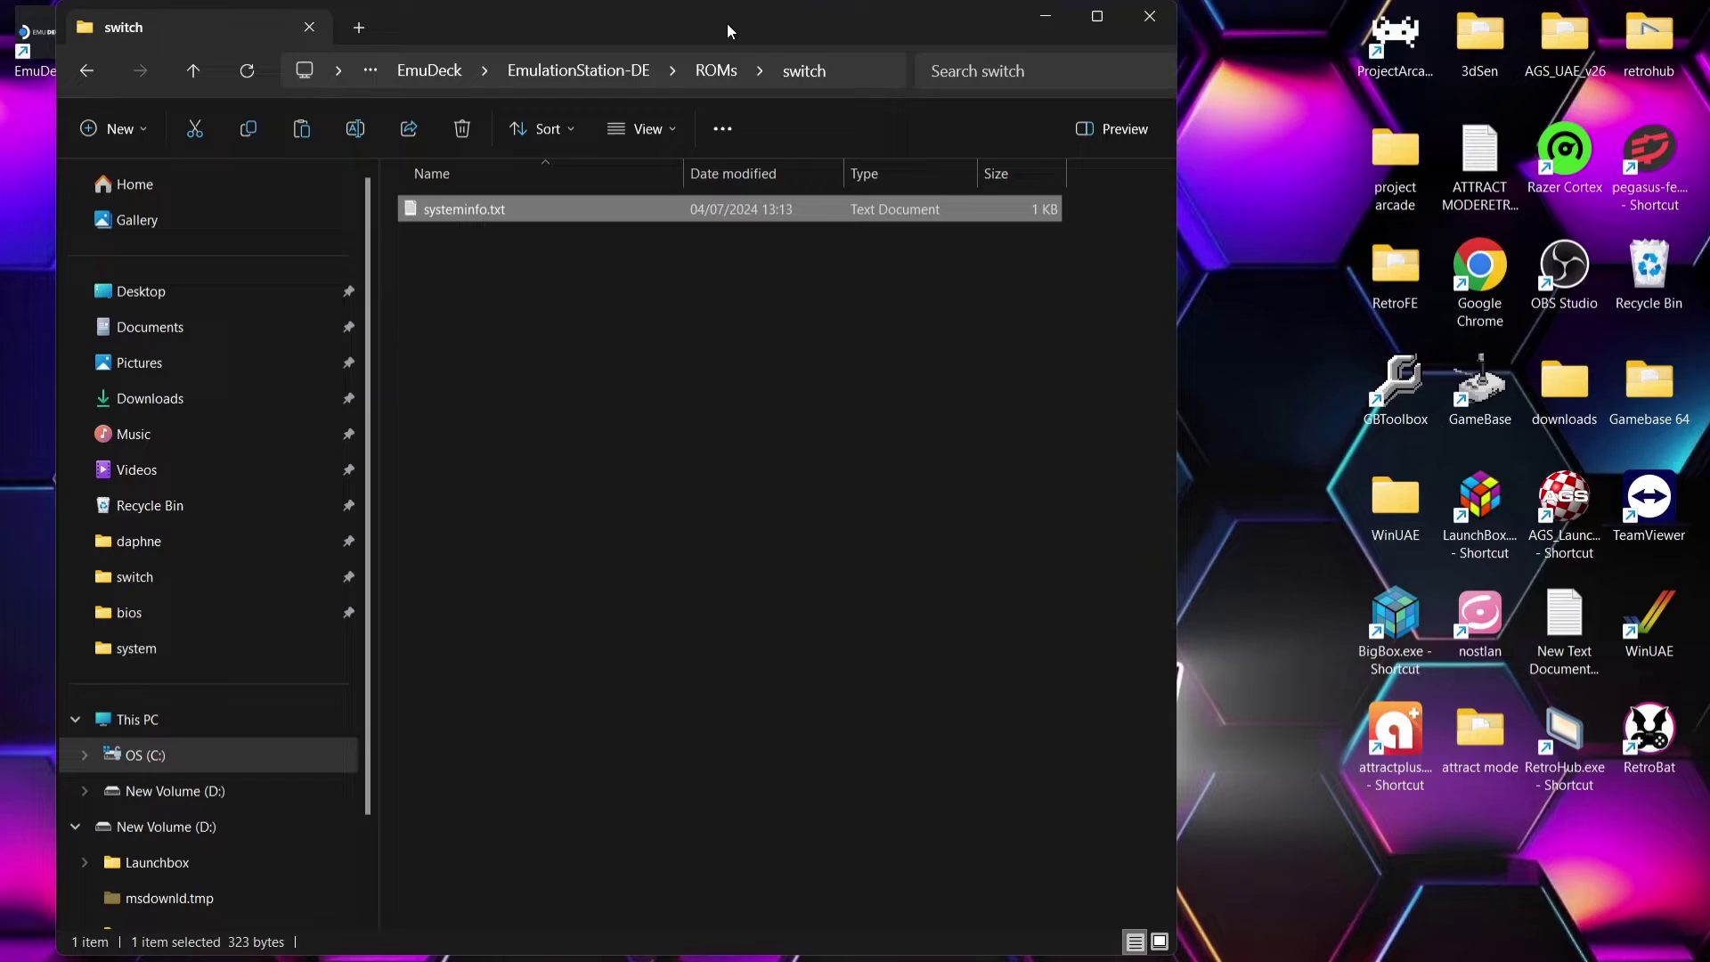
Move the Sonic Colors Ultimate and Super Mario Odyssey NSP files from the desktop games folder into ROMs\switch and close the games folder.
drag(727, 23, 1330, 54)
double_click(200, 37)
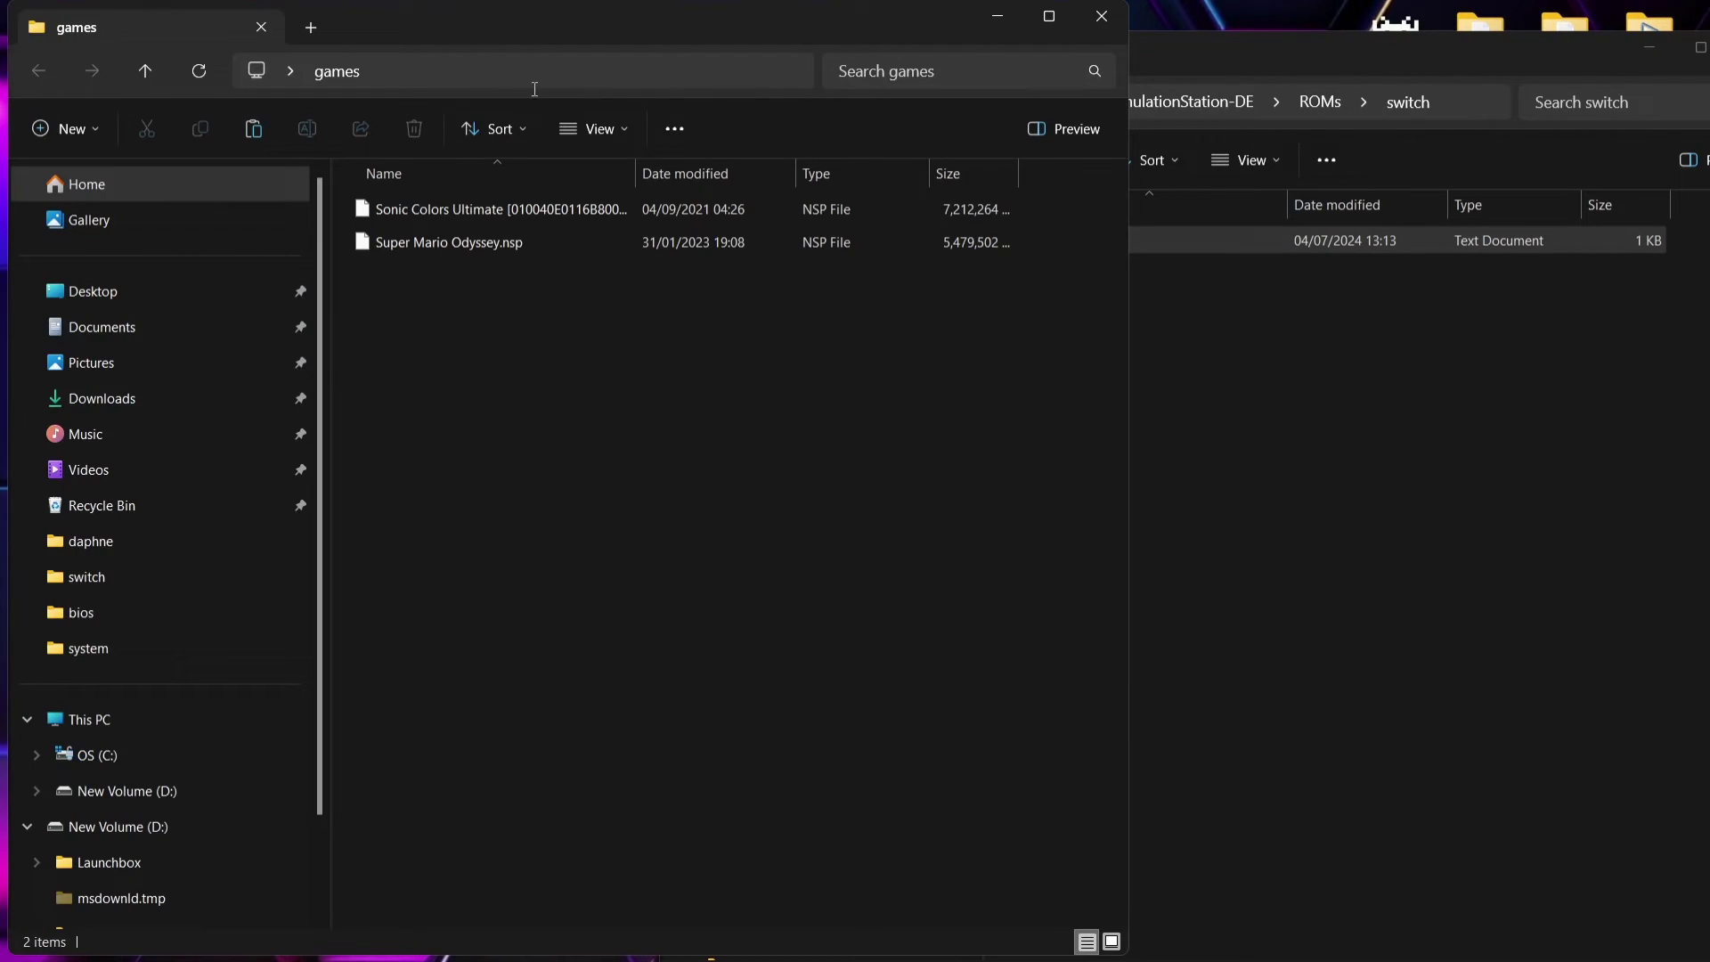
drag(487, 342, 1353, 527)
click(1101, 16)
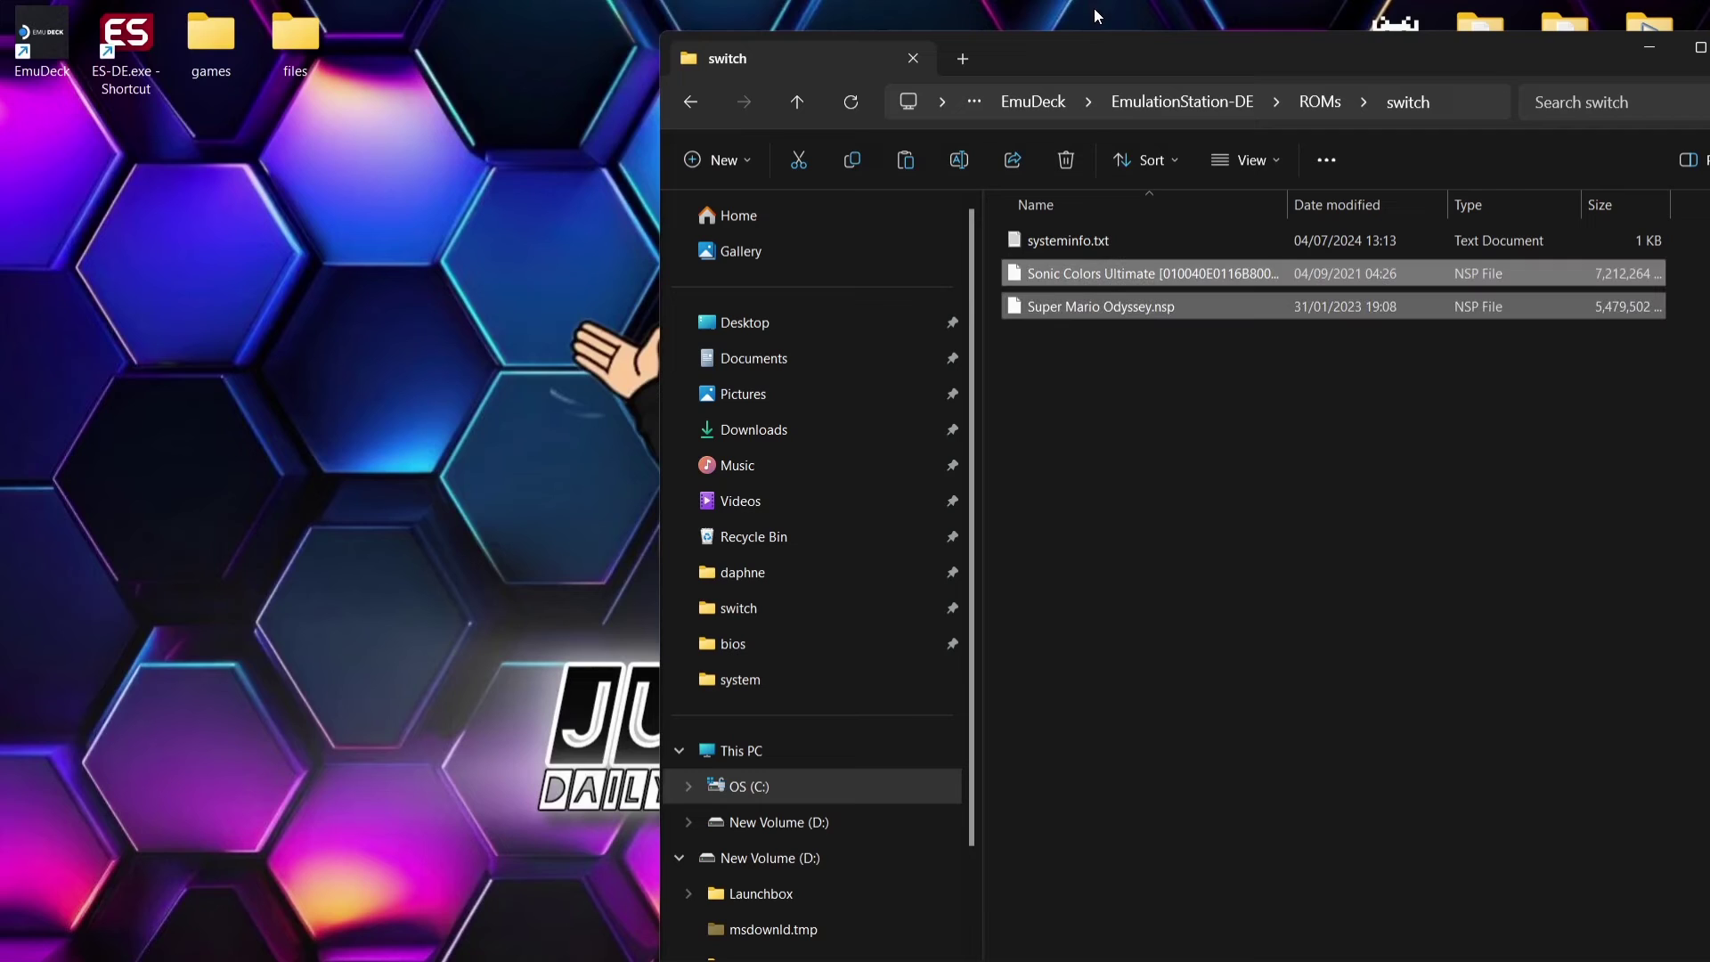
Go back to the EmulationStation-DE folder and launch Ryujinx.exe from Emulators\Ryujinx.
click(692, 98)
click(692, 93)
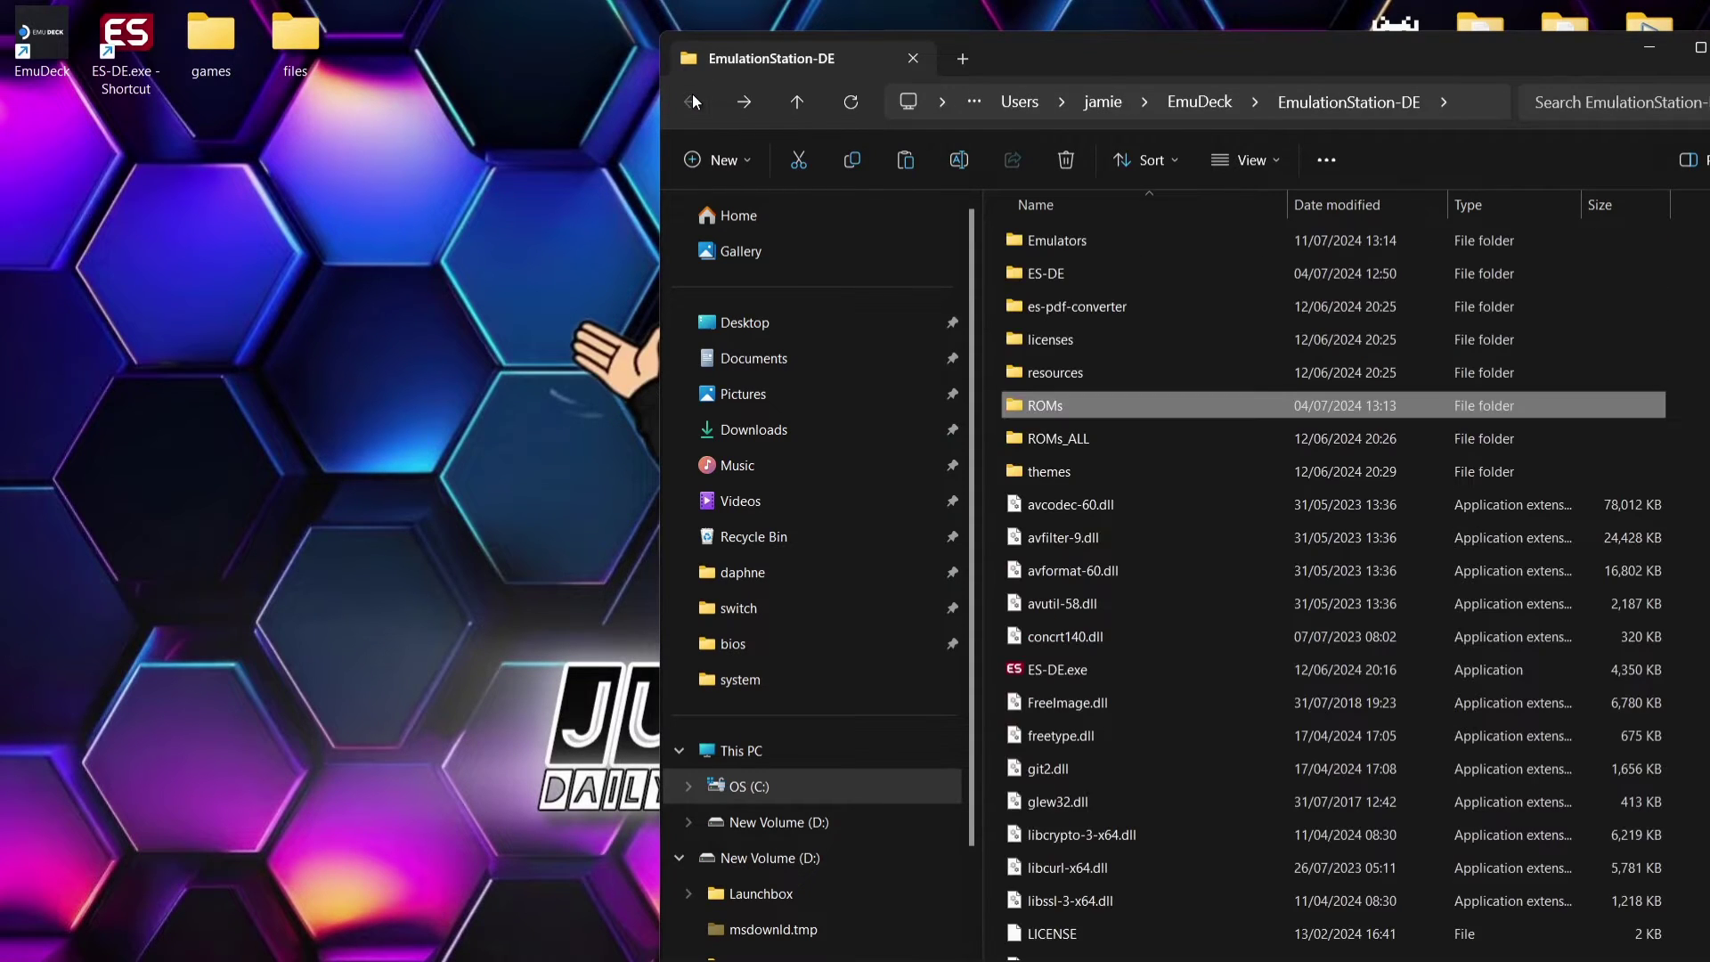
click(1092, 244)
double_click(1093, 247)
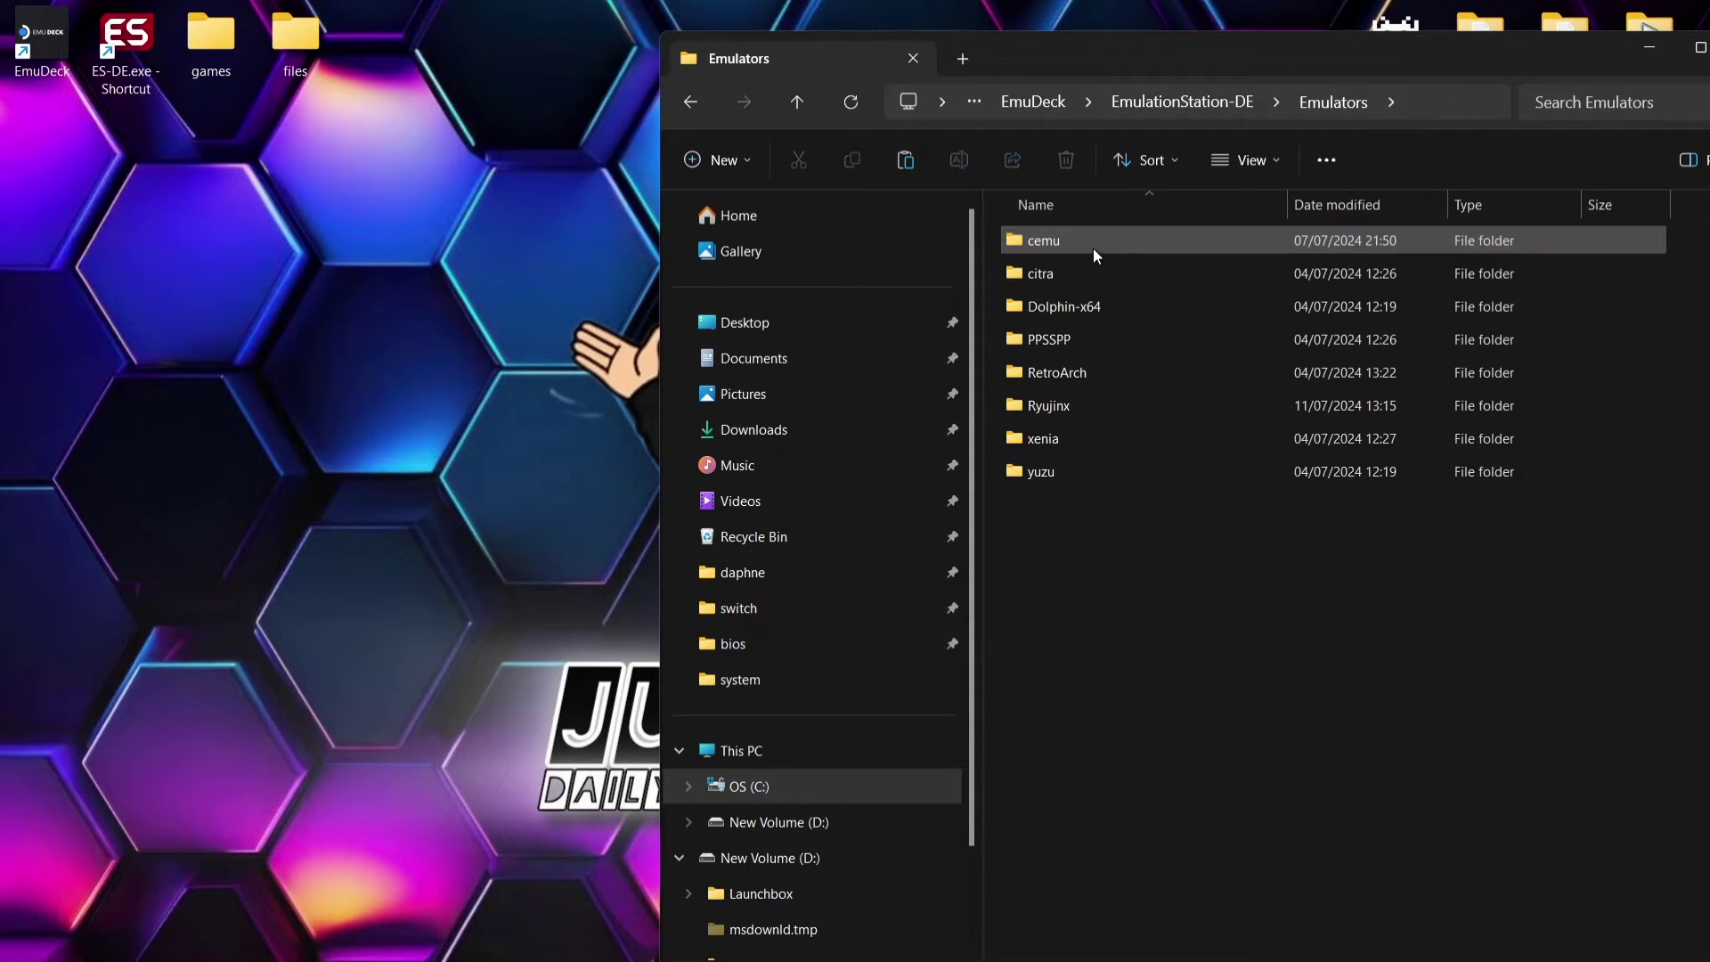
click(1073, 401)
double_click(1072, 402)
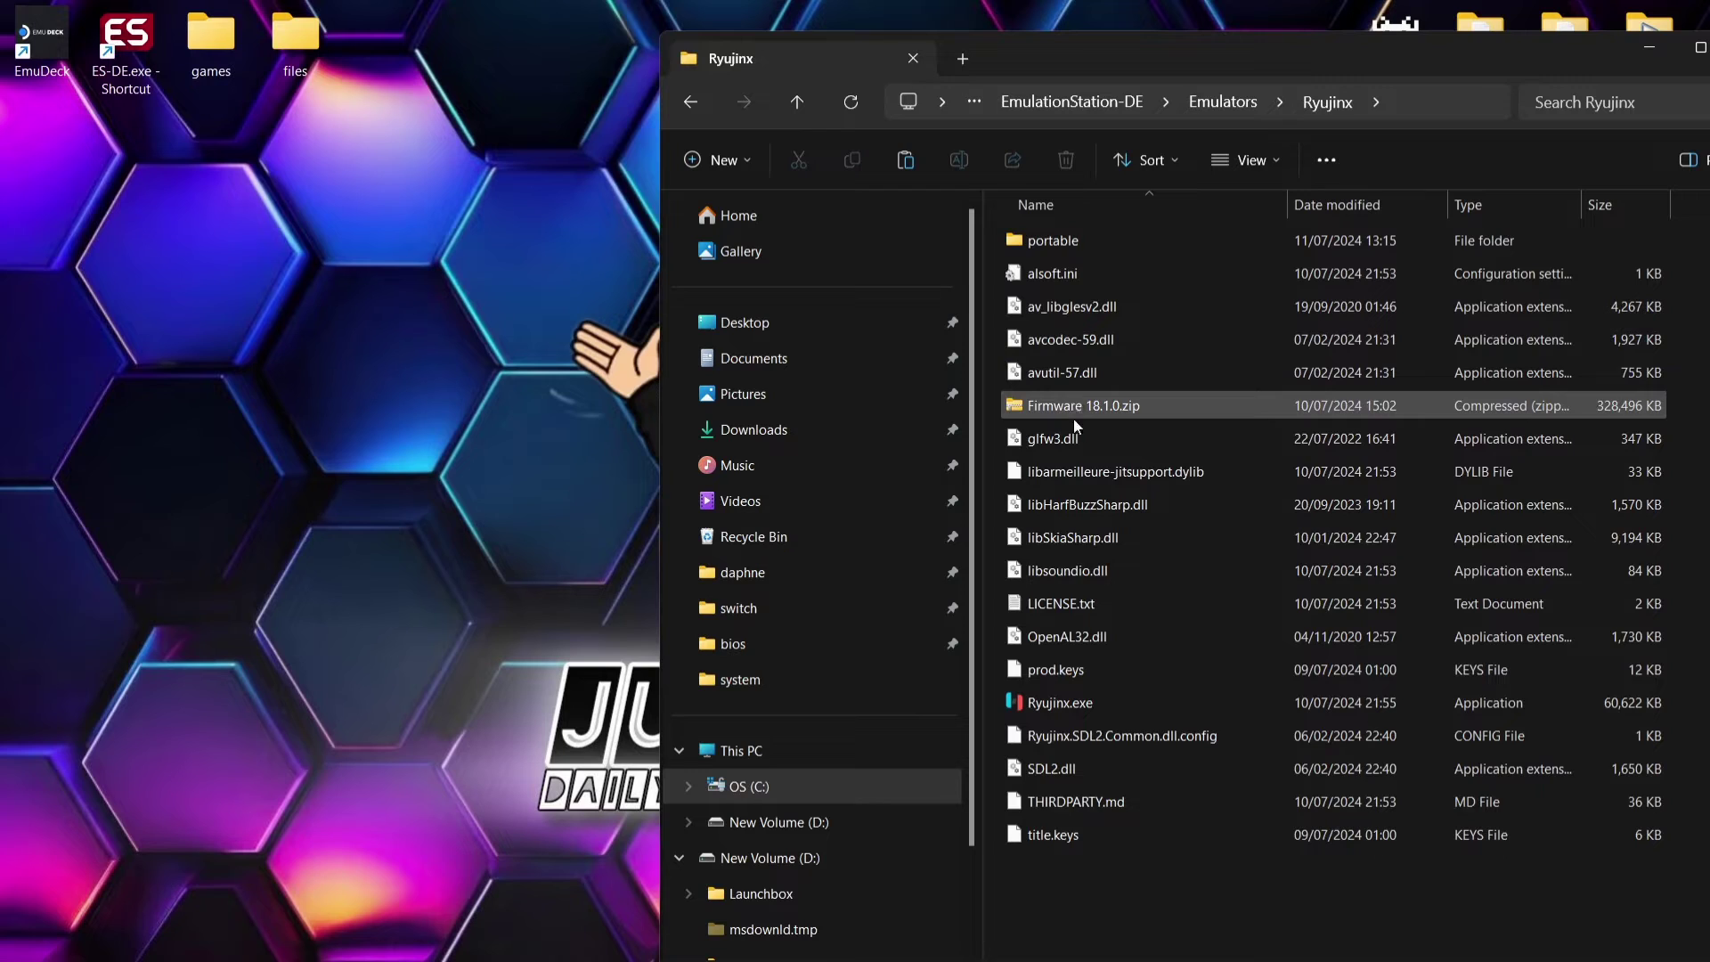
double_click(1051, 703)
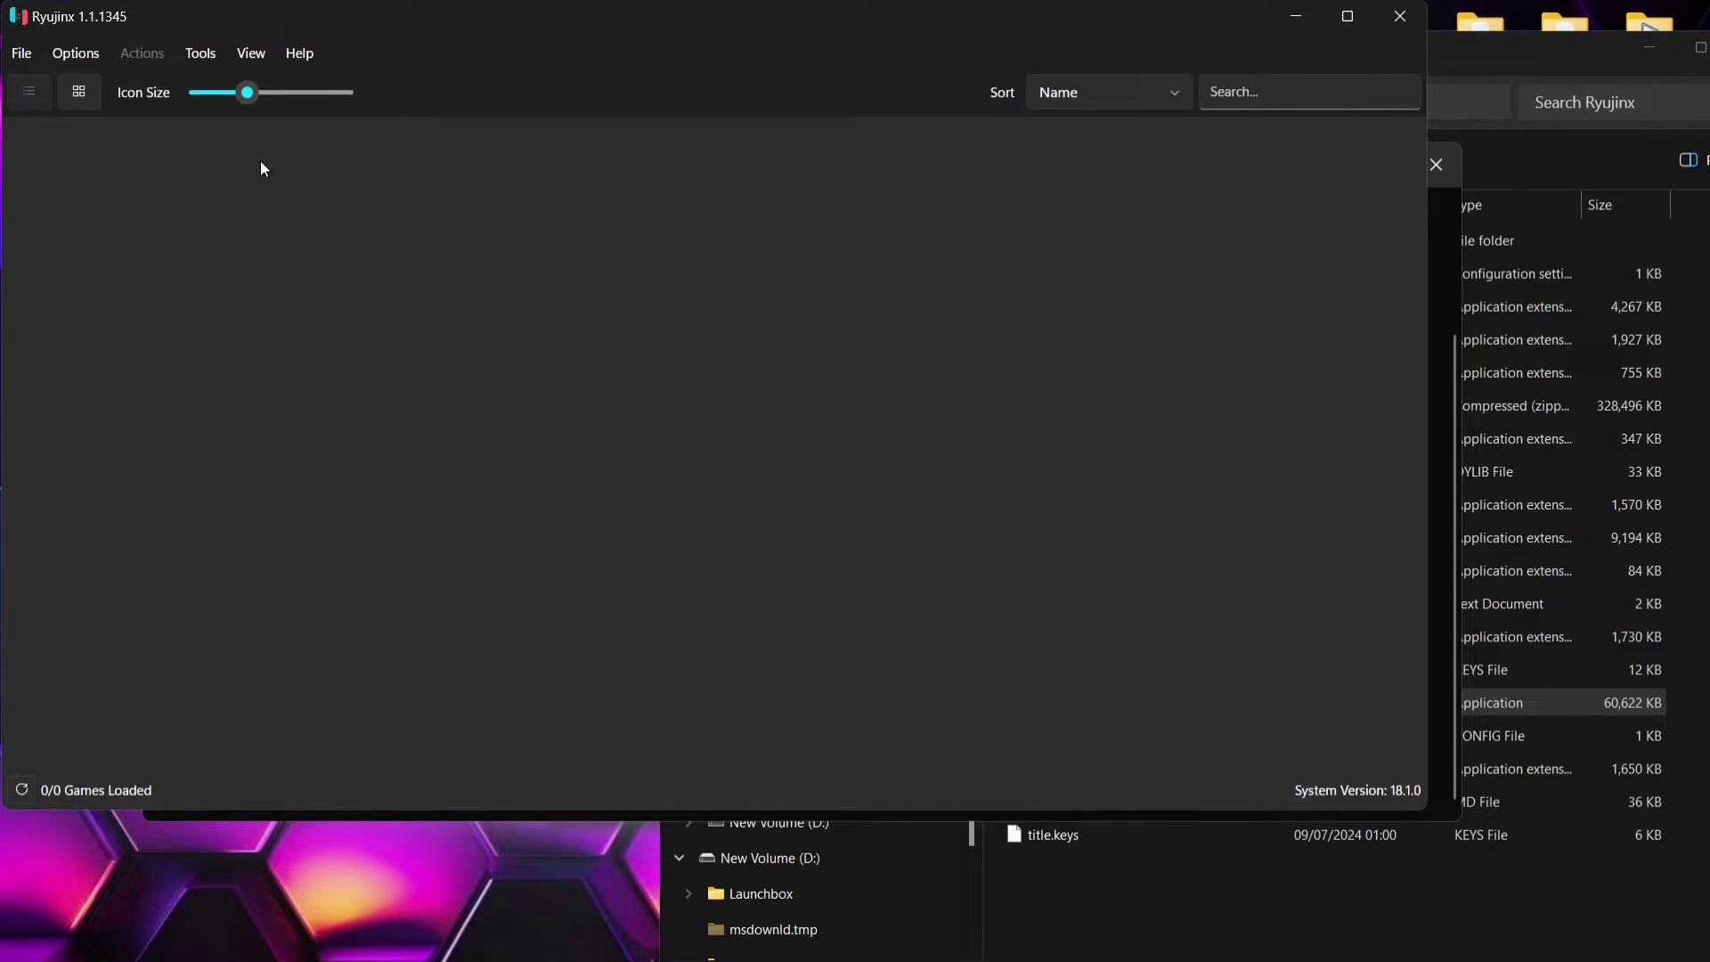
Open the Ryujinx settings and bring up the folder picker for adding a game directory.
click(71, 53)
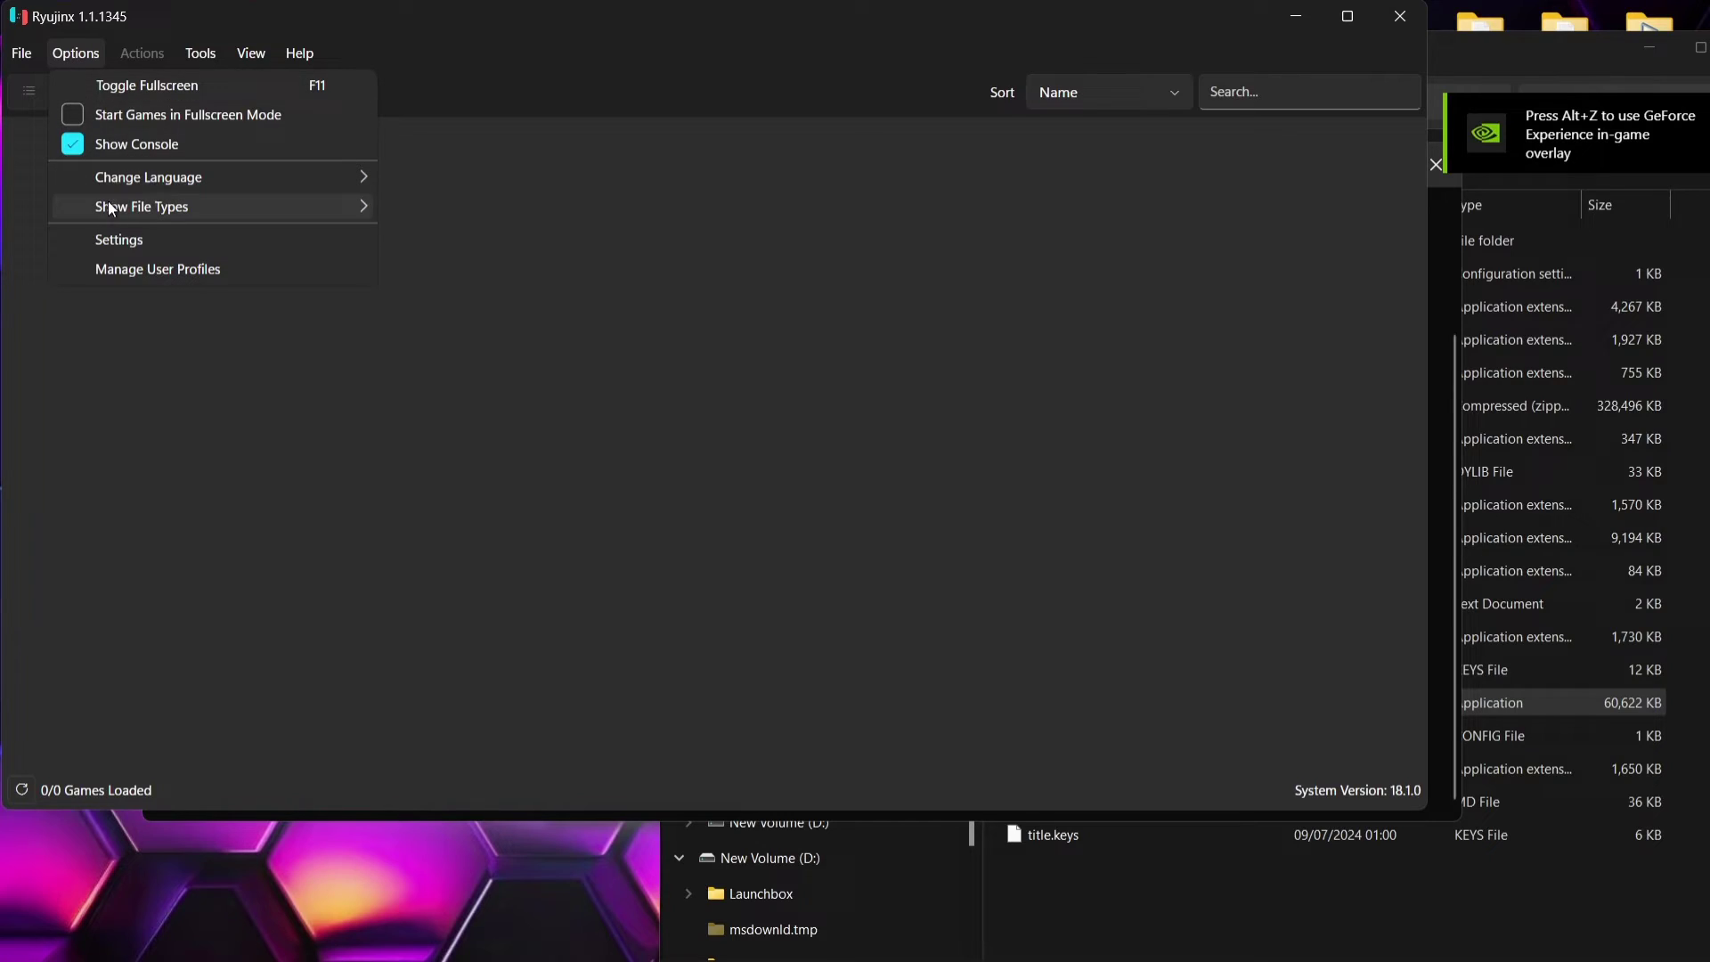
click(110, 239)
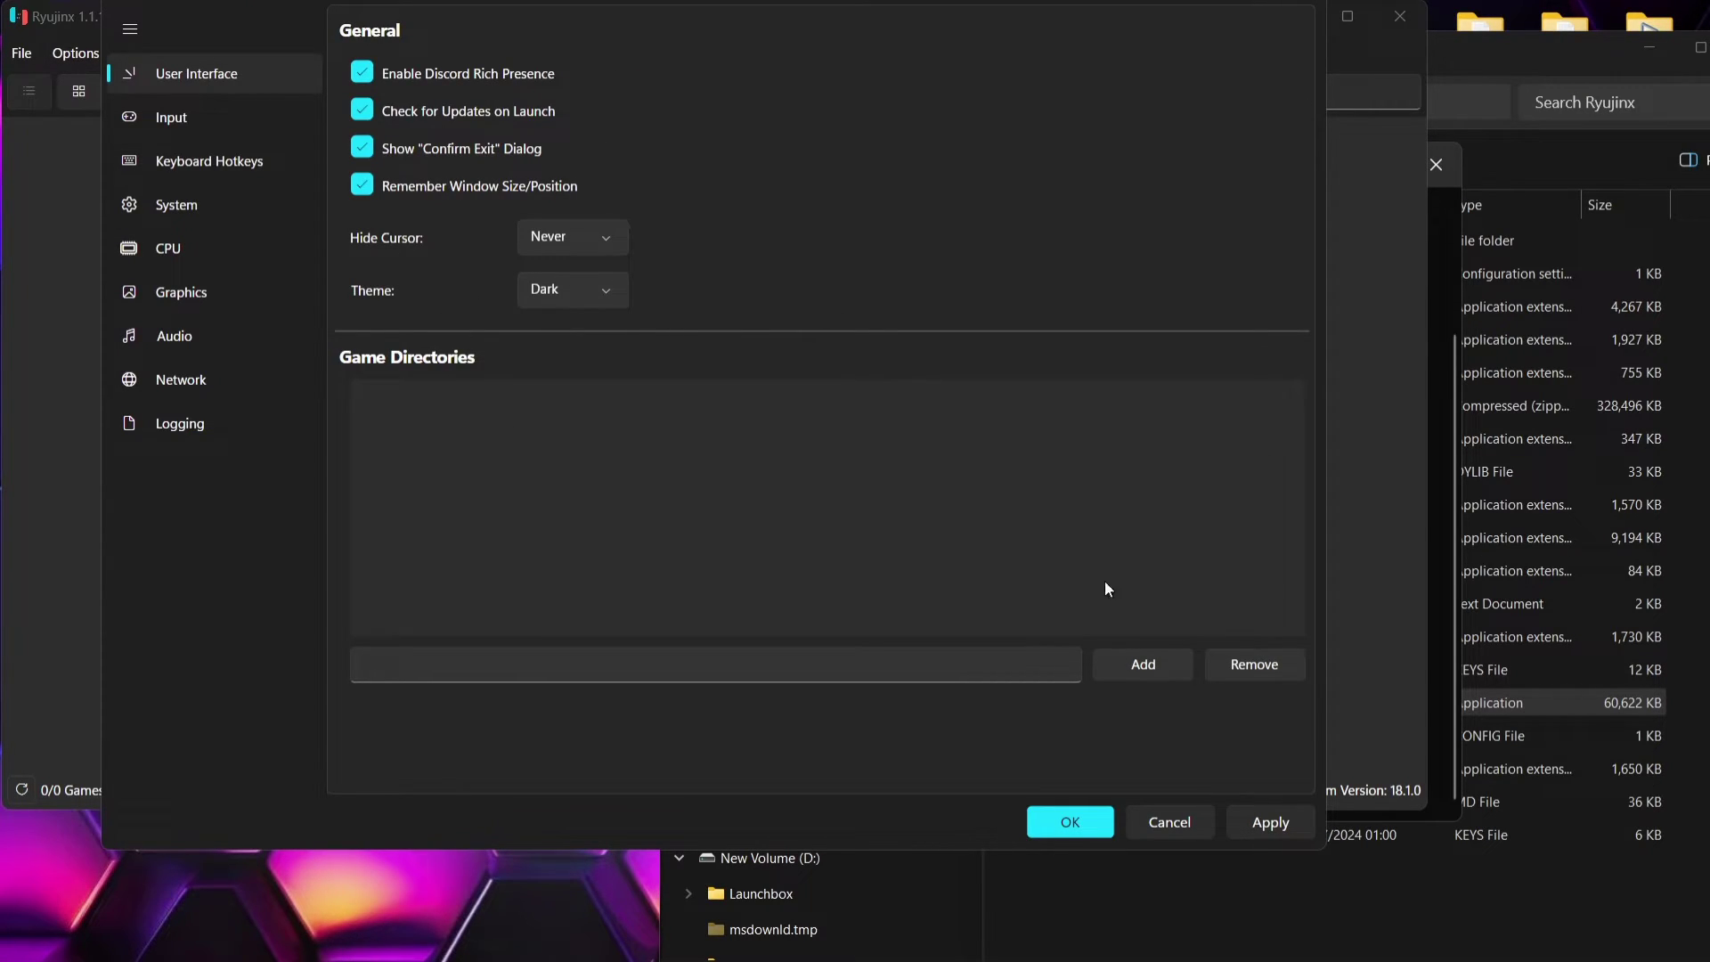
click(1144, 666)
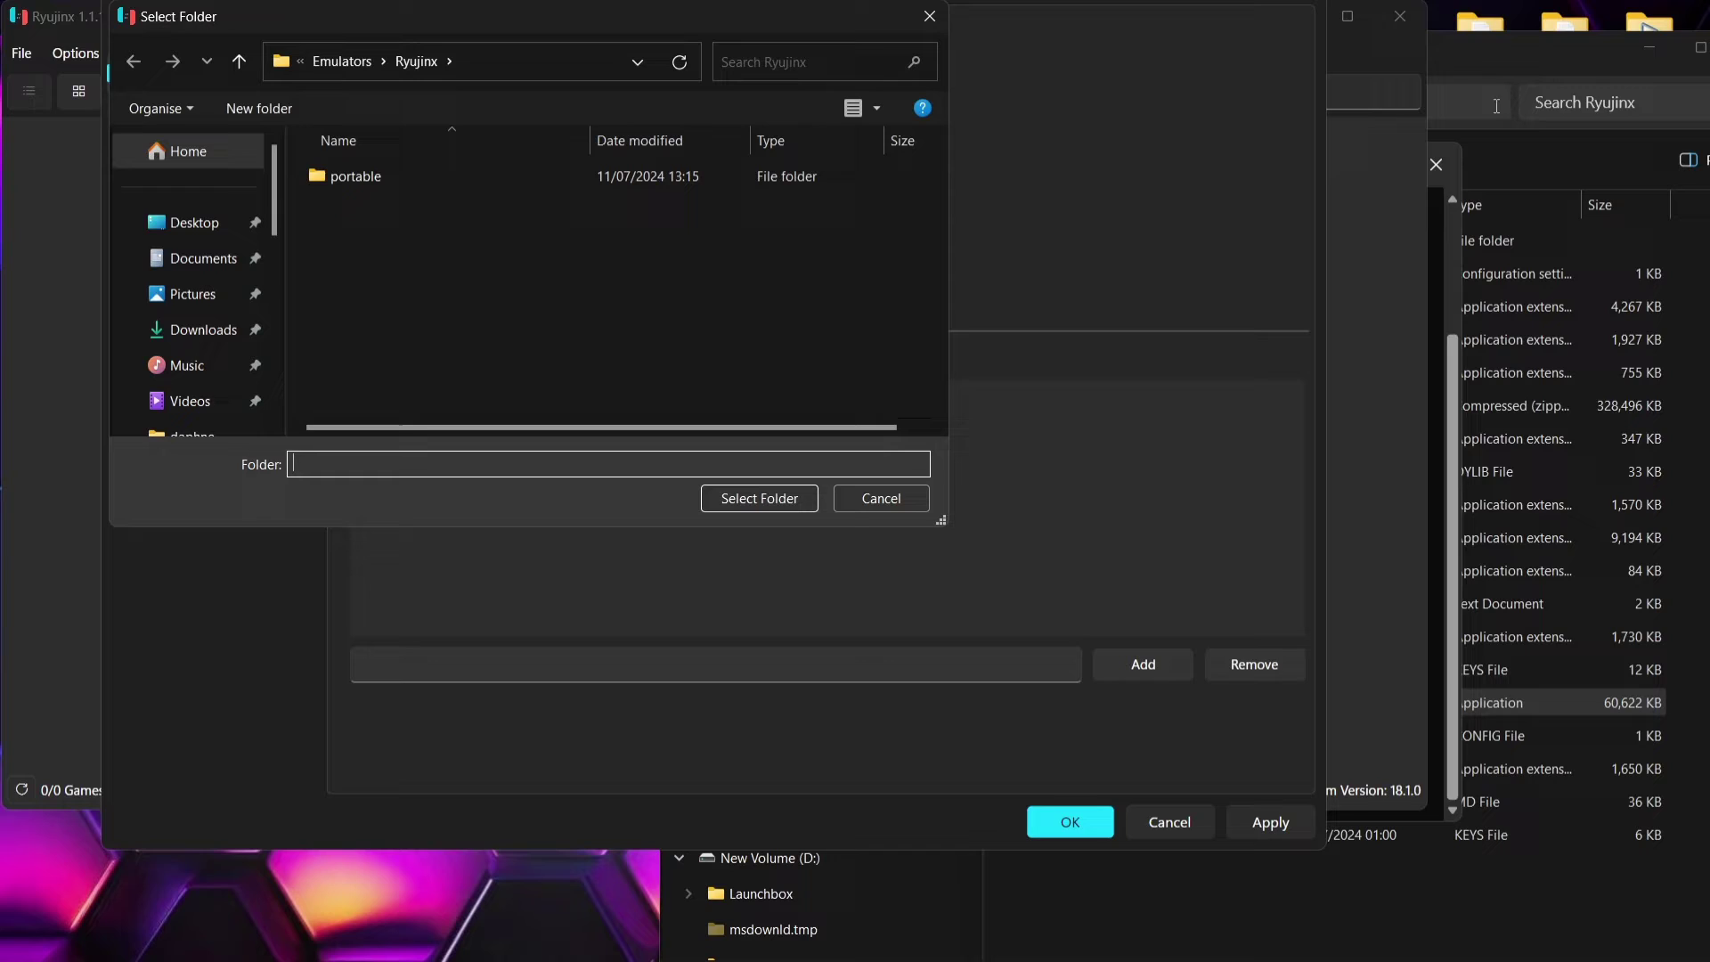
Return to File Explorer, browse to EmulationStation-DE\ROMs\switch and copy the folder's full path.
click(1488, 53)
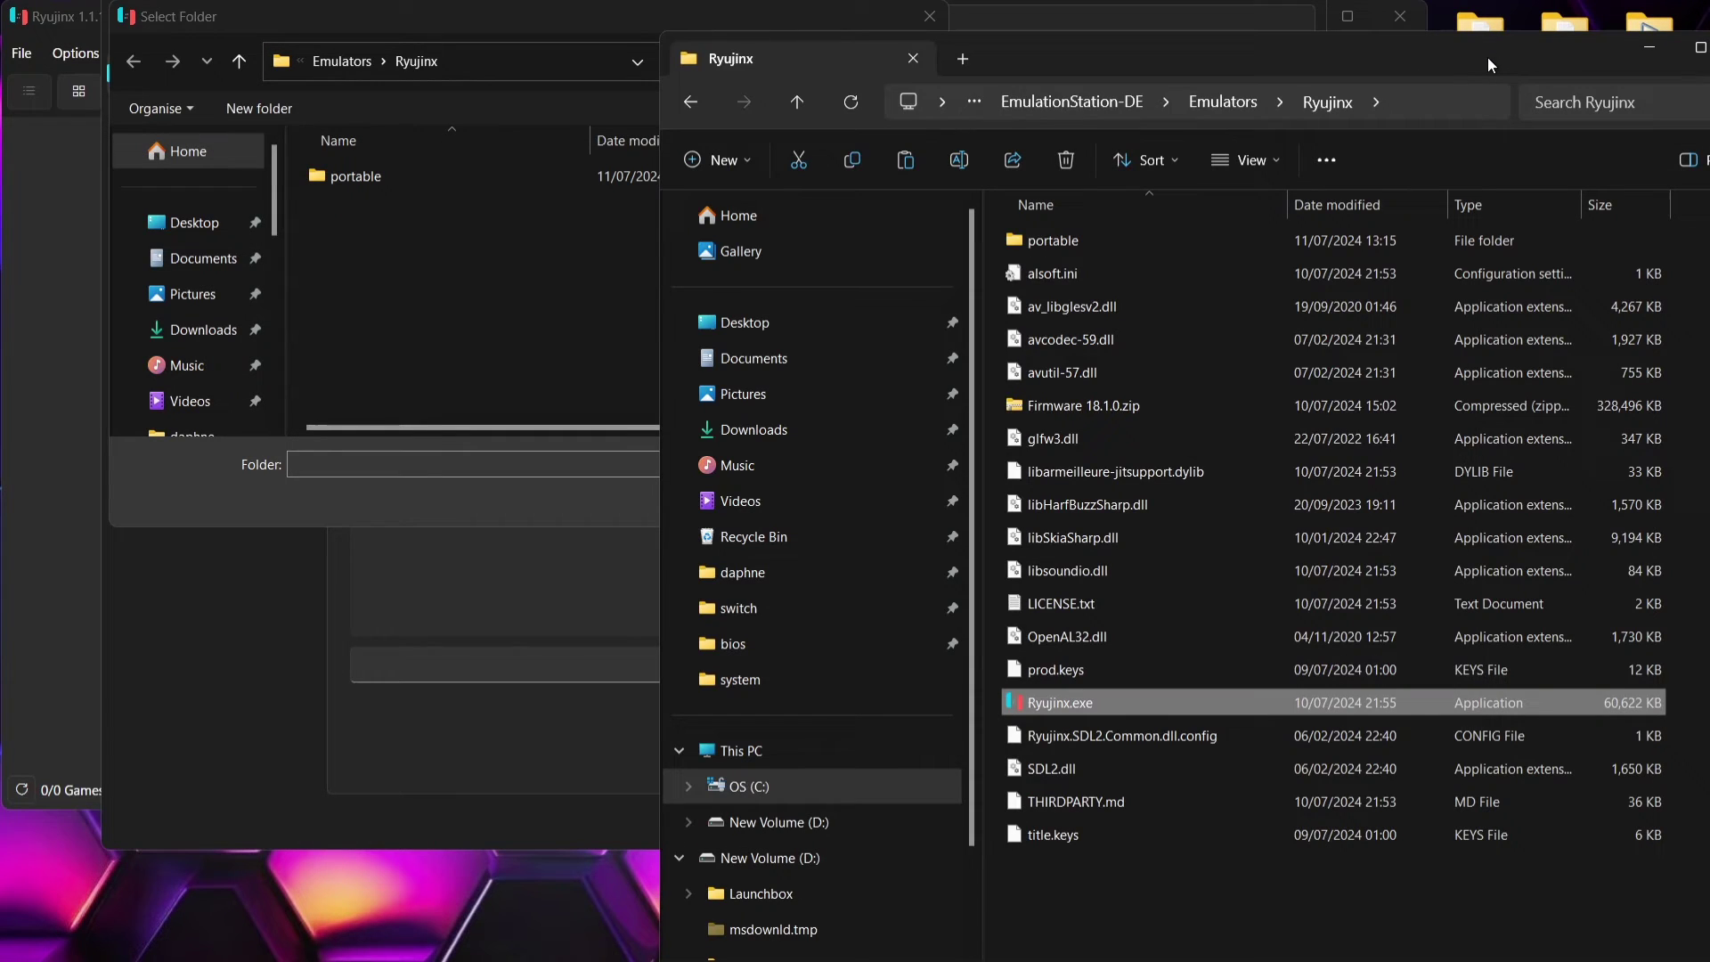
click(692, 102)
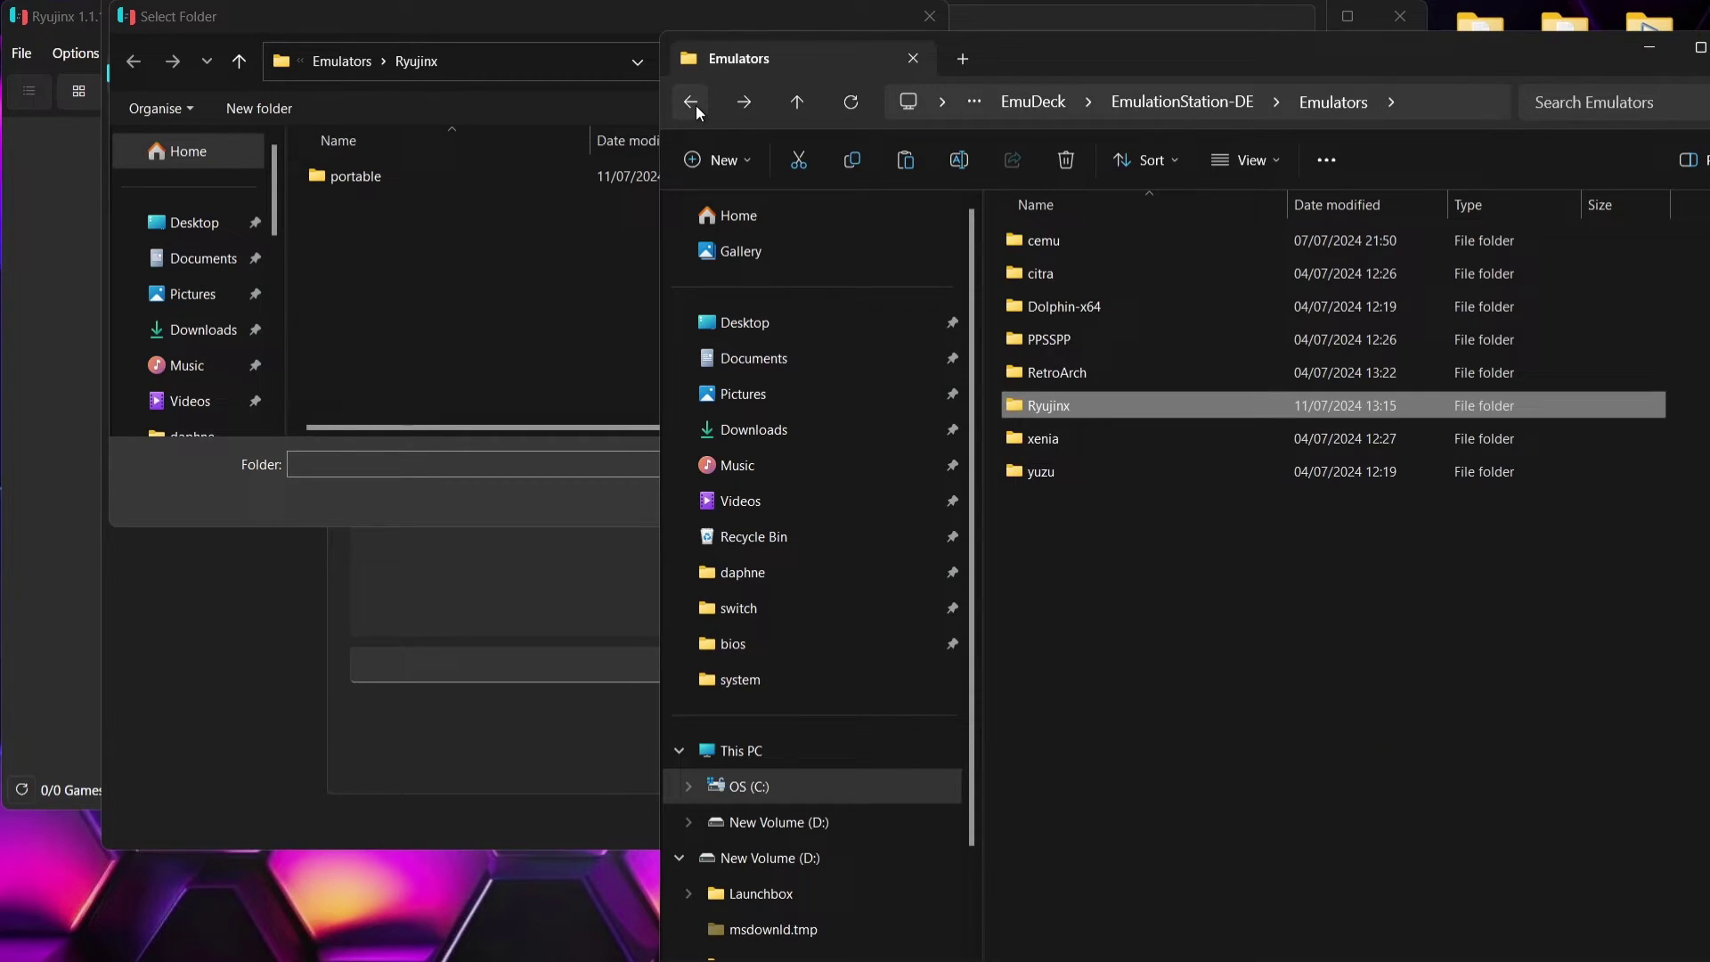
click(696, 105)
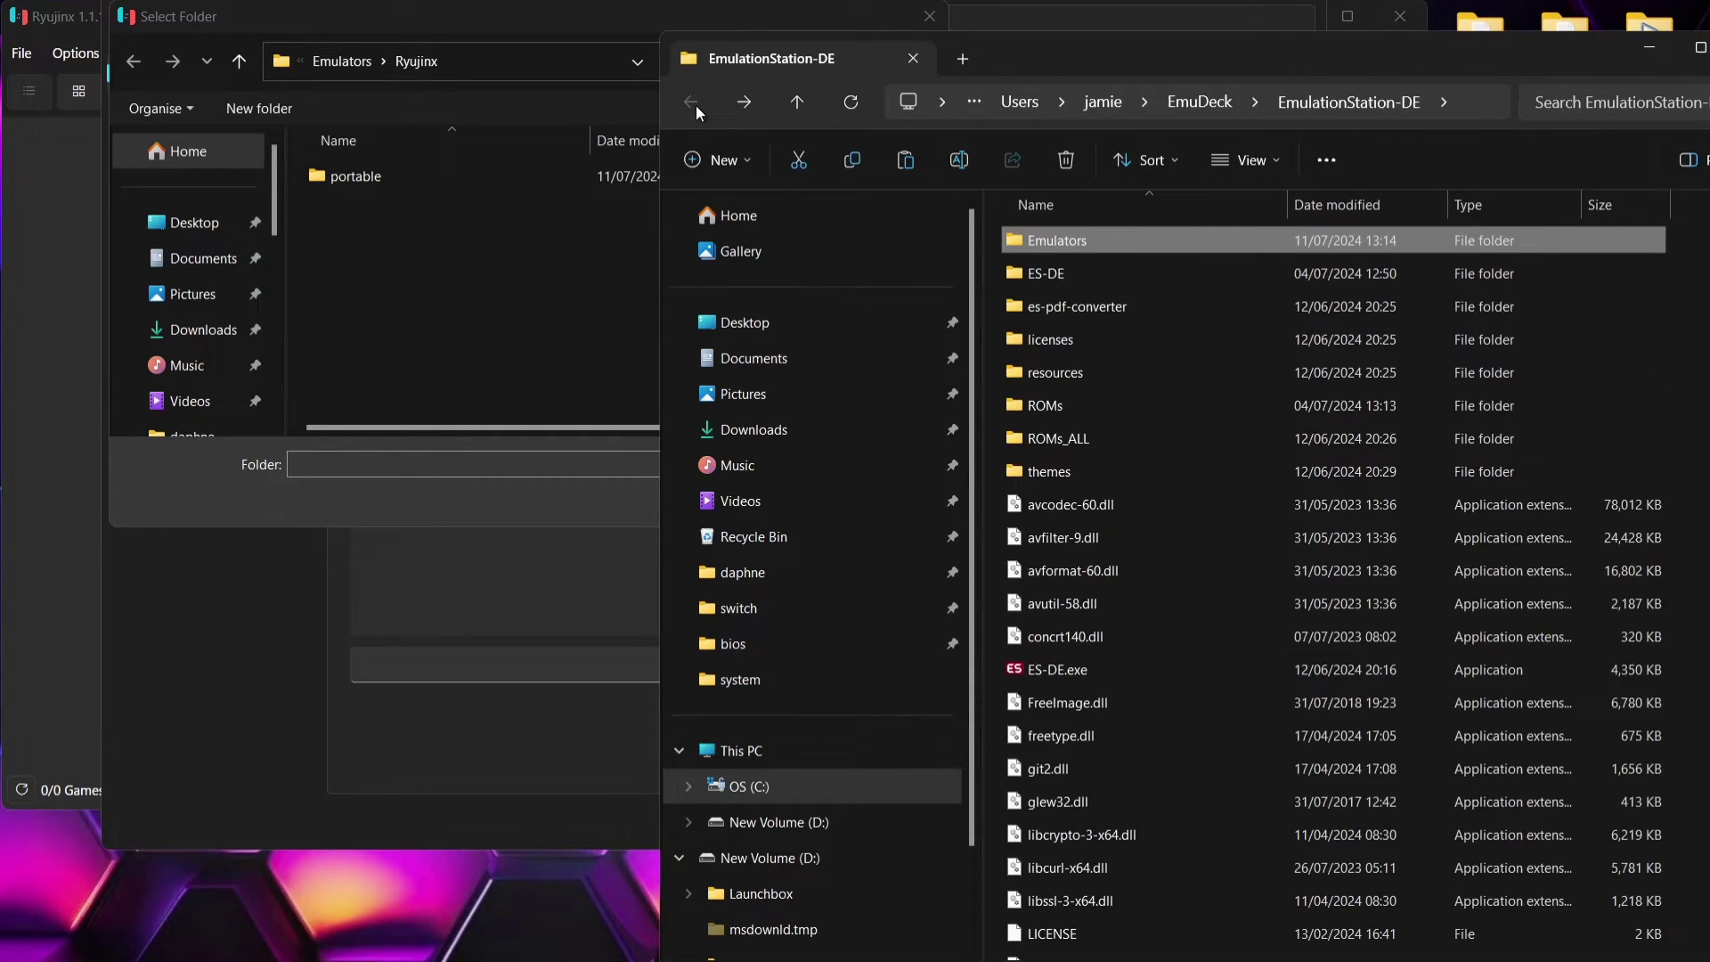
double_click(1195, 412)
double_click(1159, 63)
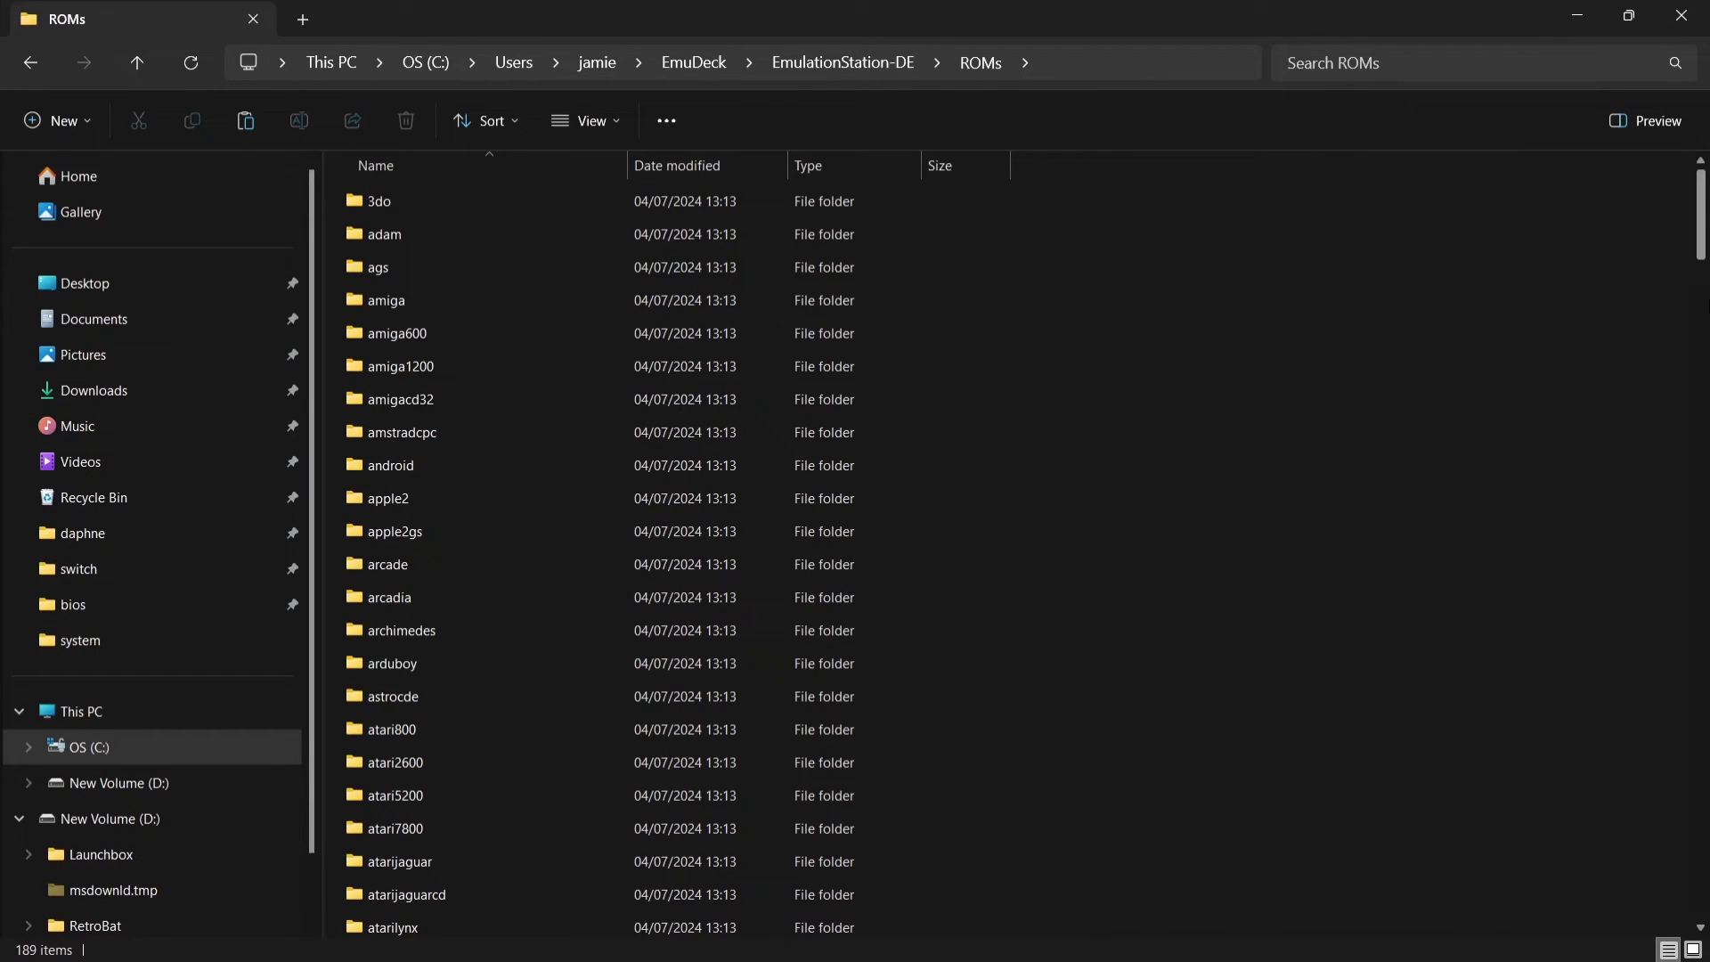
drag(1697, 234, 1699, 712)
scroll(1603, 726, down, 5)
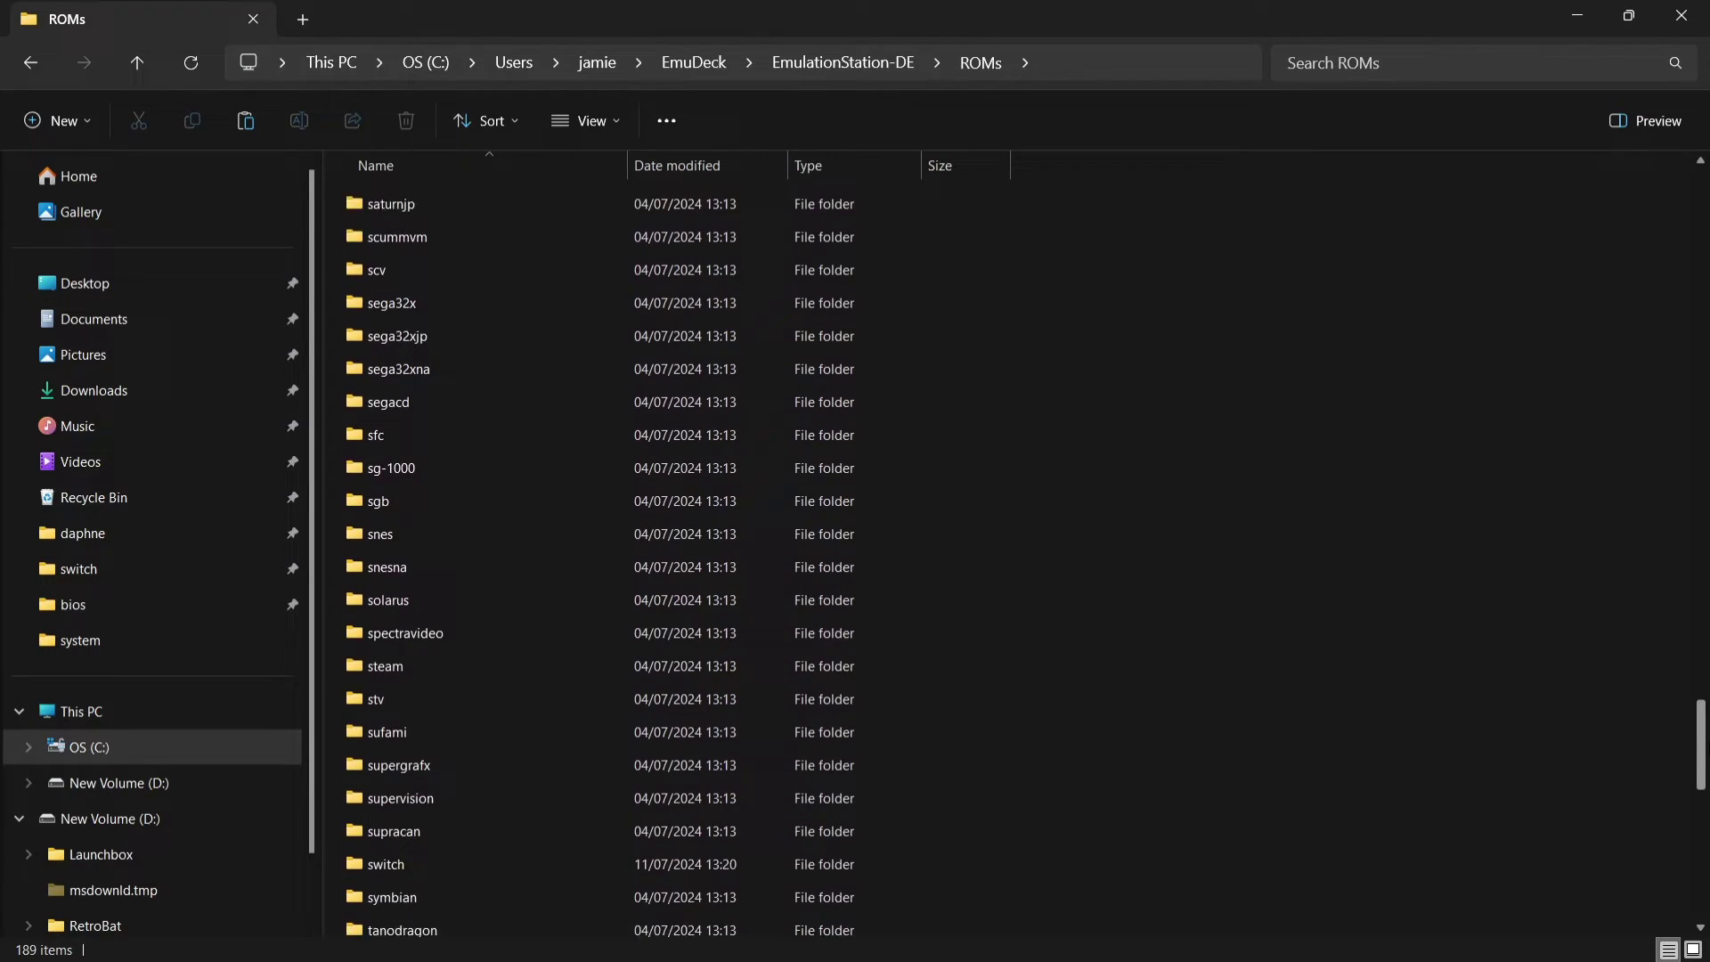
double_click(451, 790)
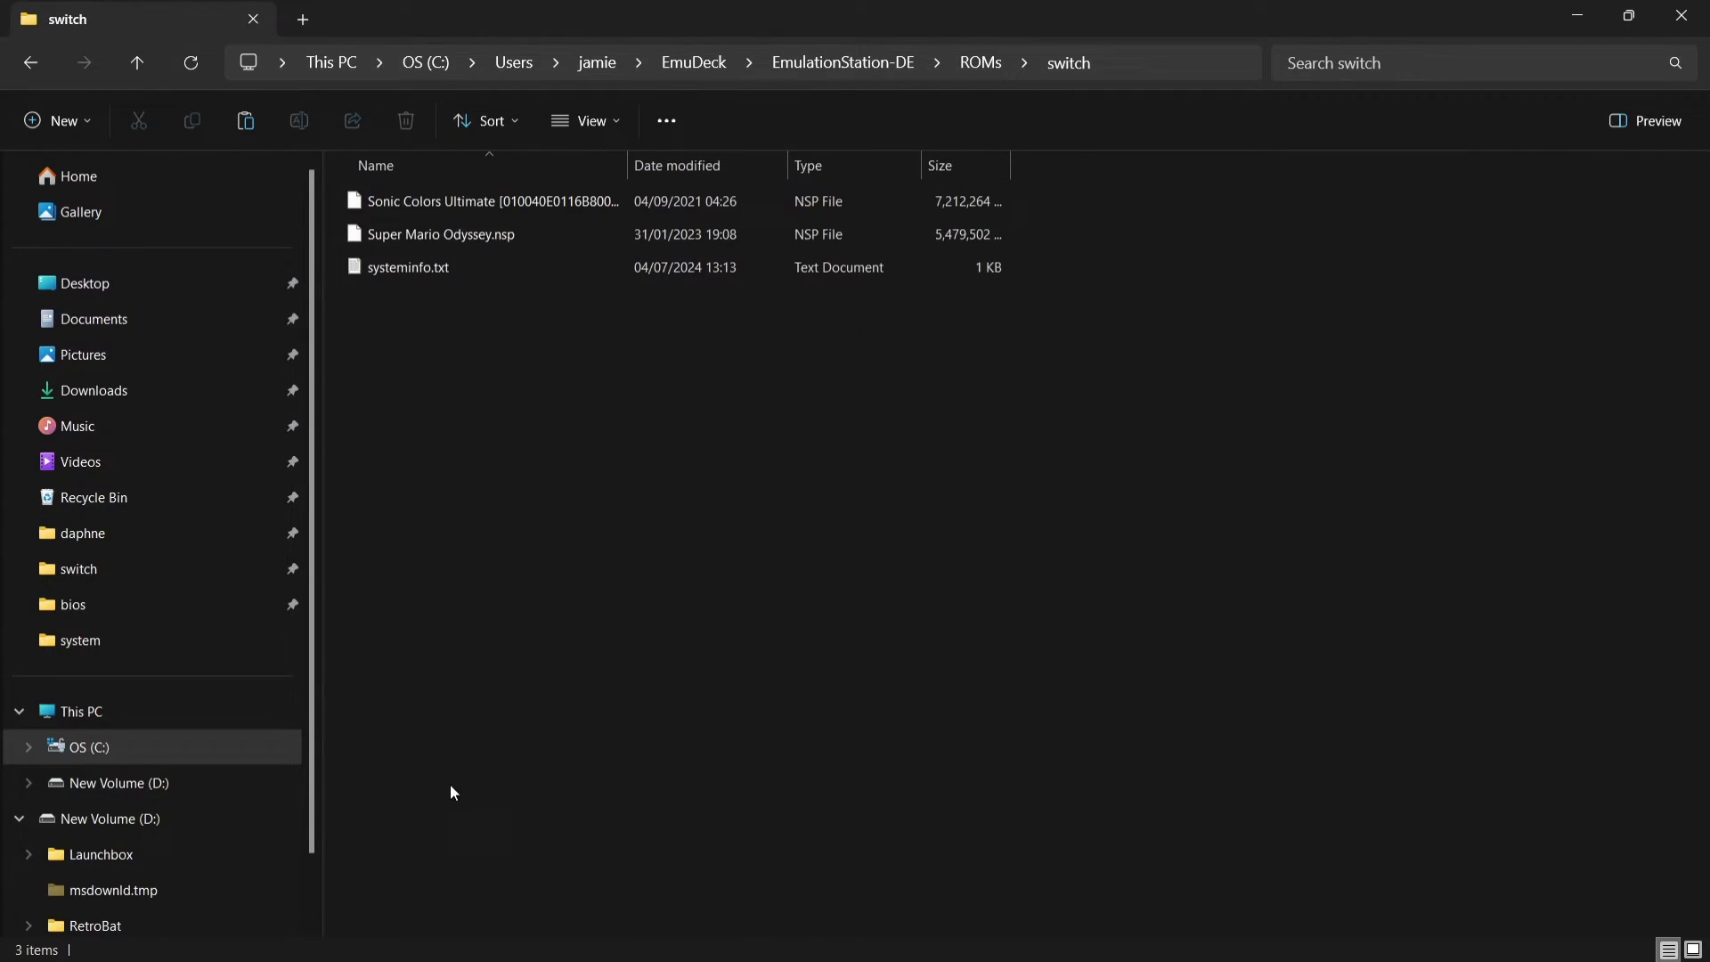
click(1163, 52)
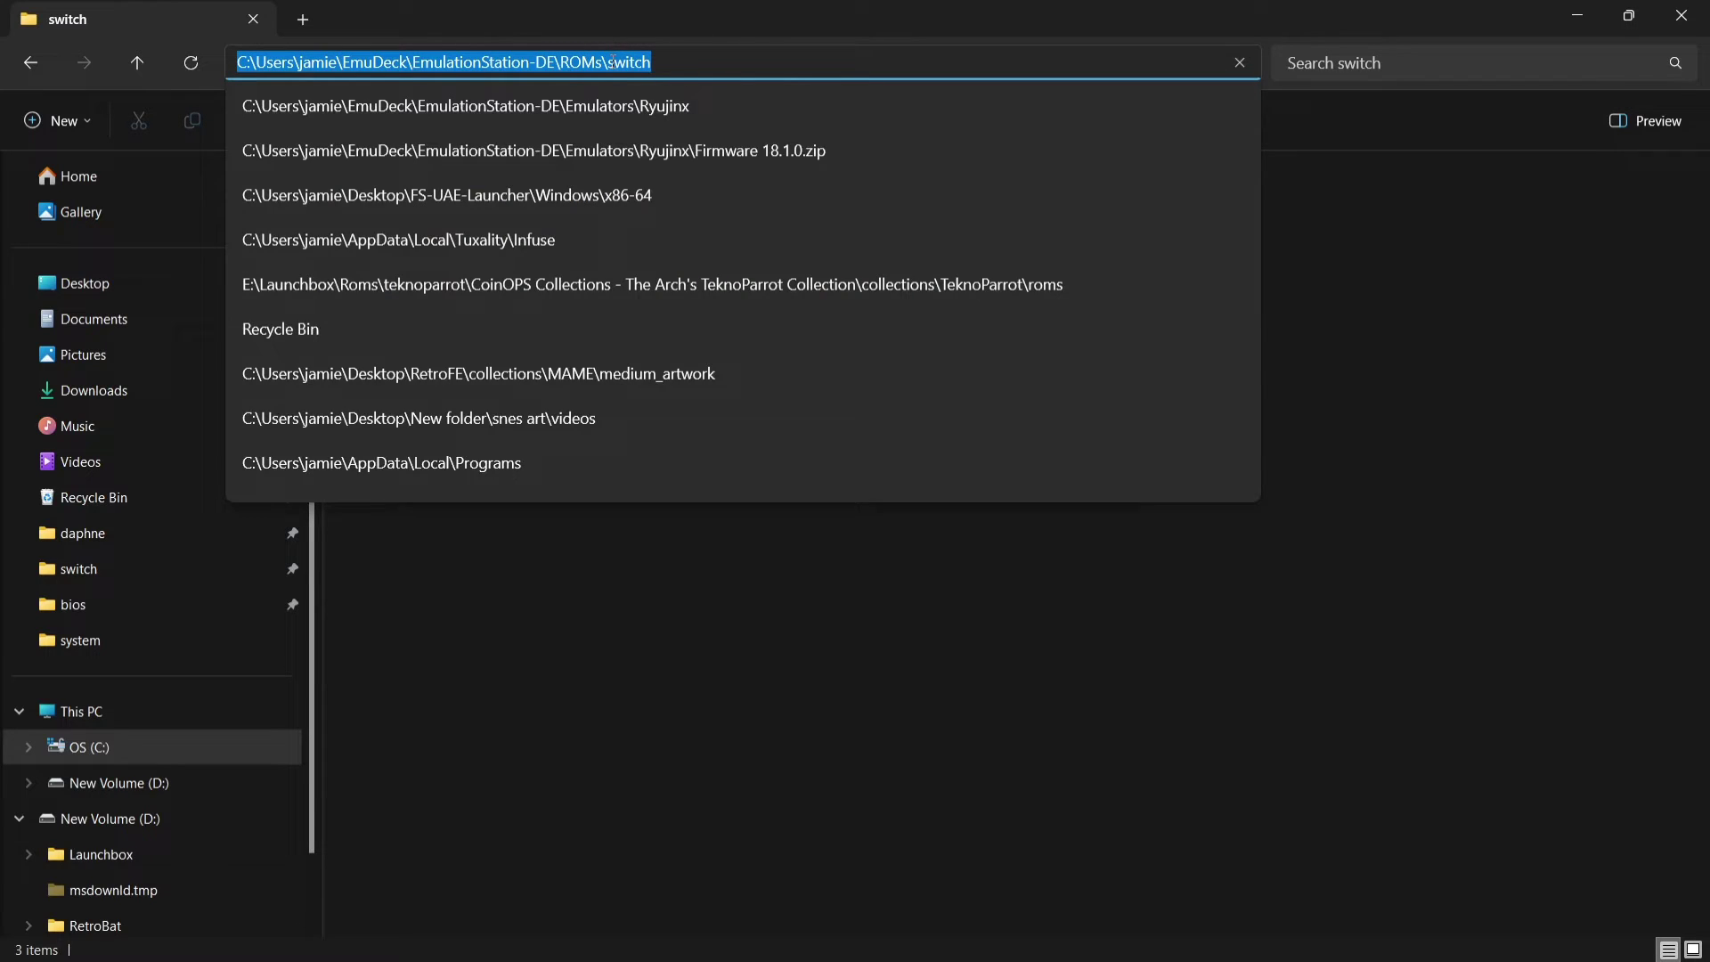
right_click(611, 60)
click(696, 121)
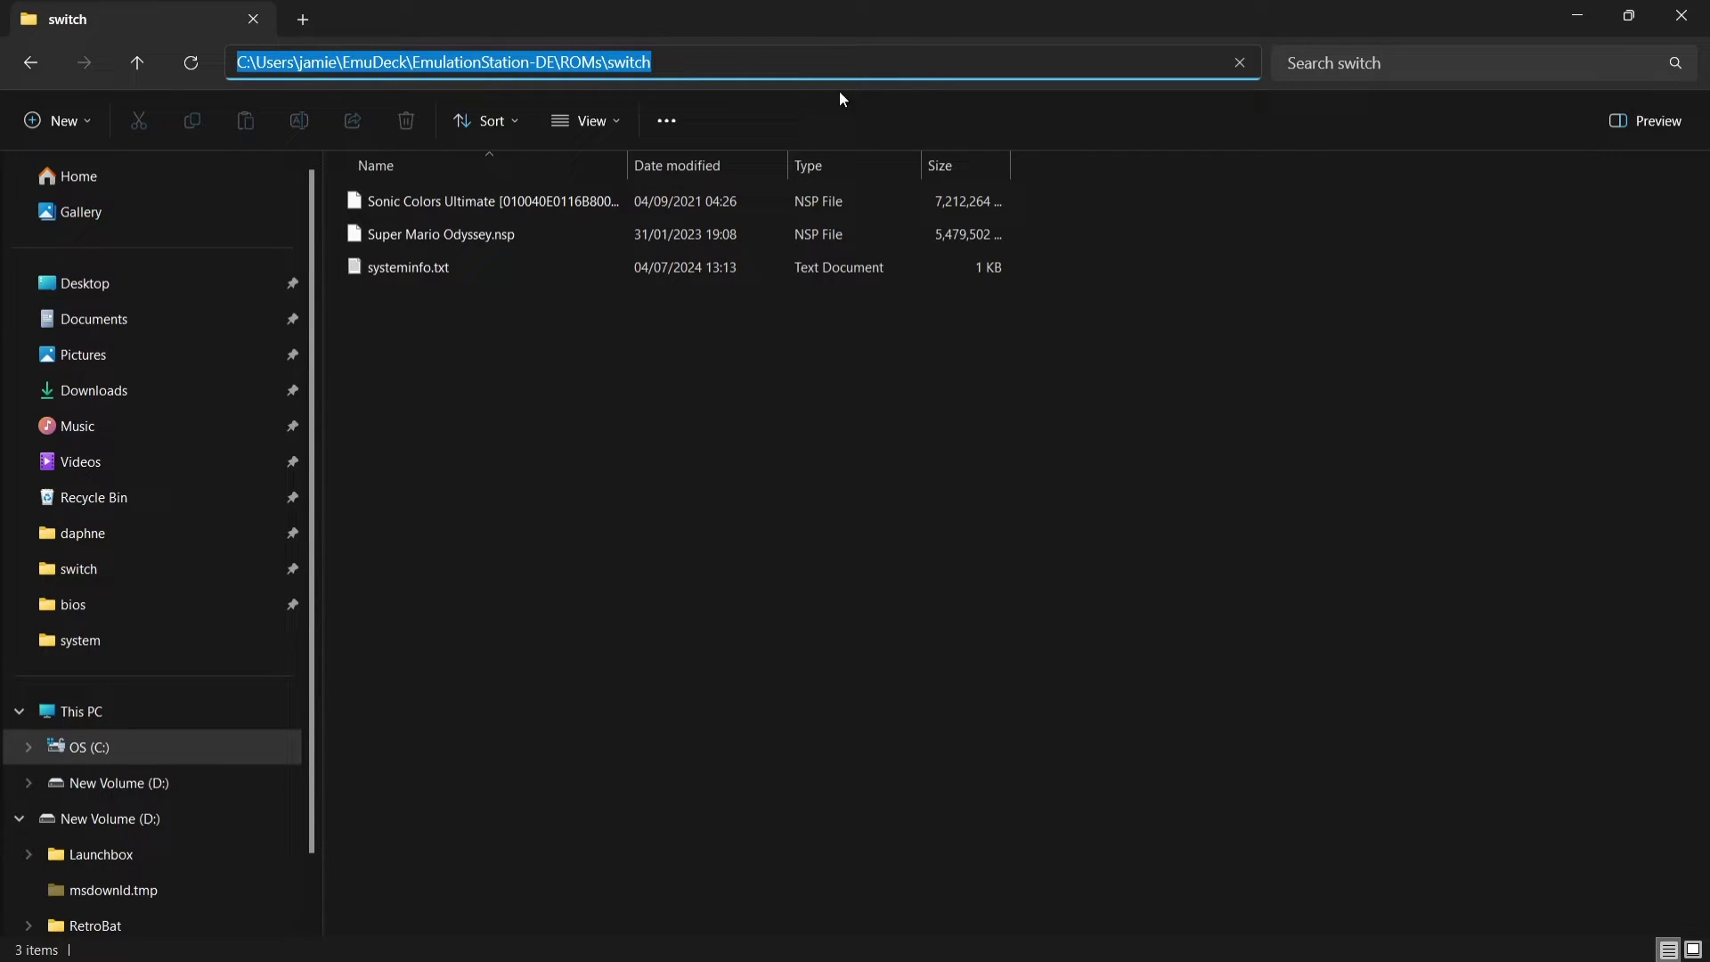
Back in Ryujinx, add the copied ROMs\switch path as a game directory and save the settings.
key(alt+Tab)
click(568, 62)
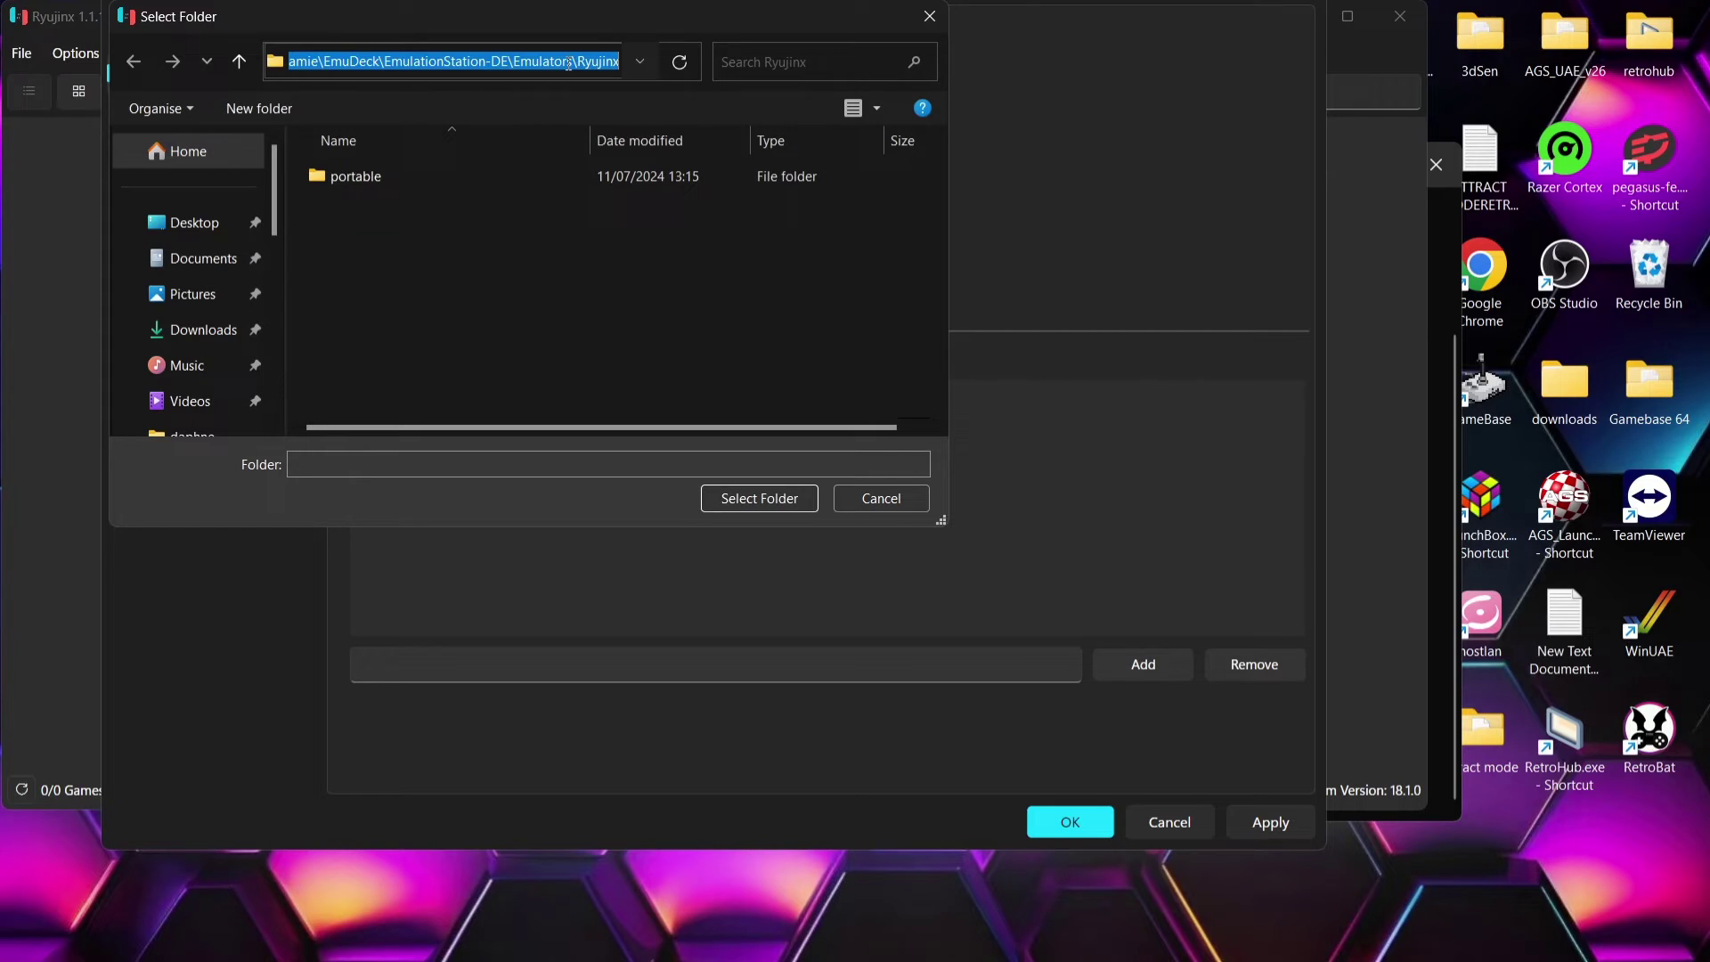
key(ctrl+v)
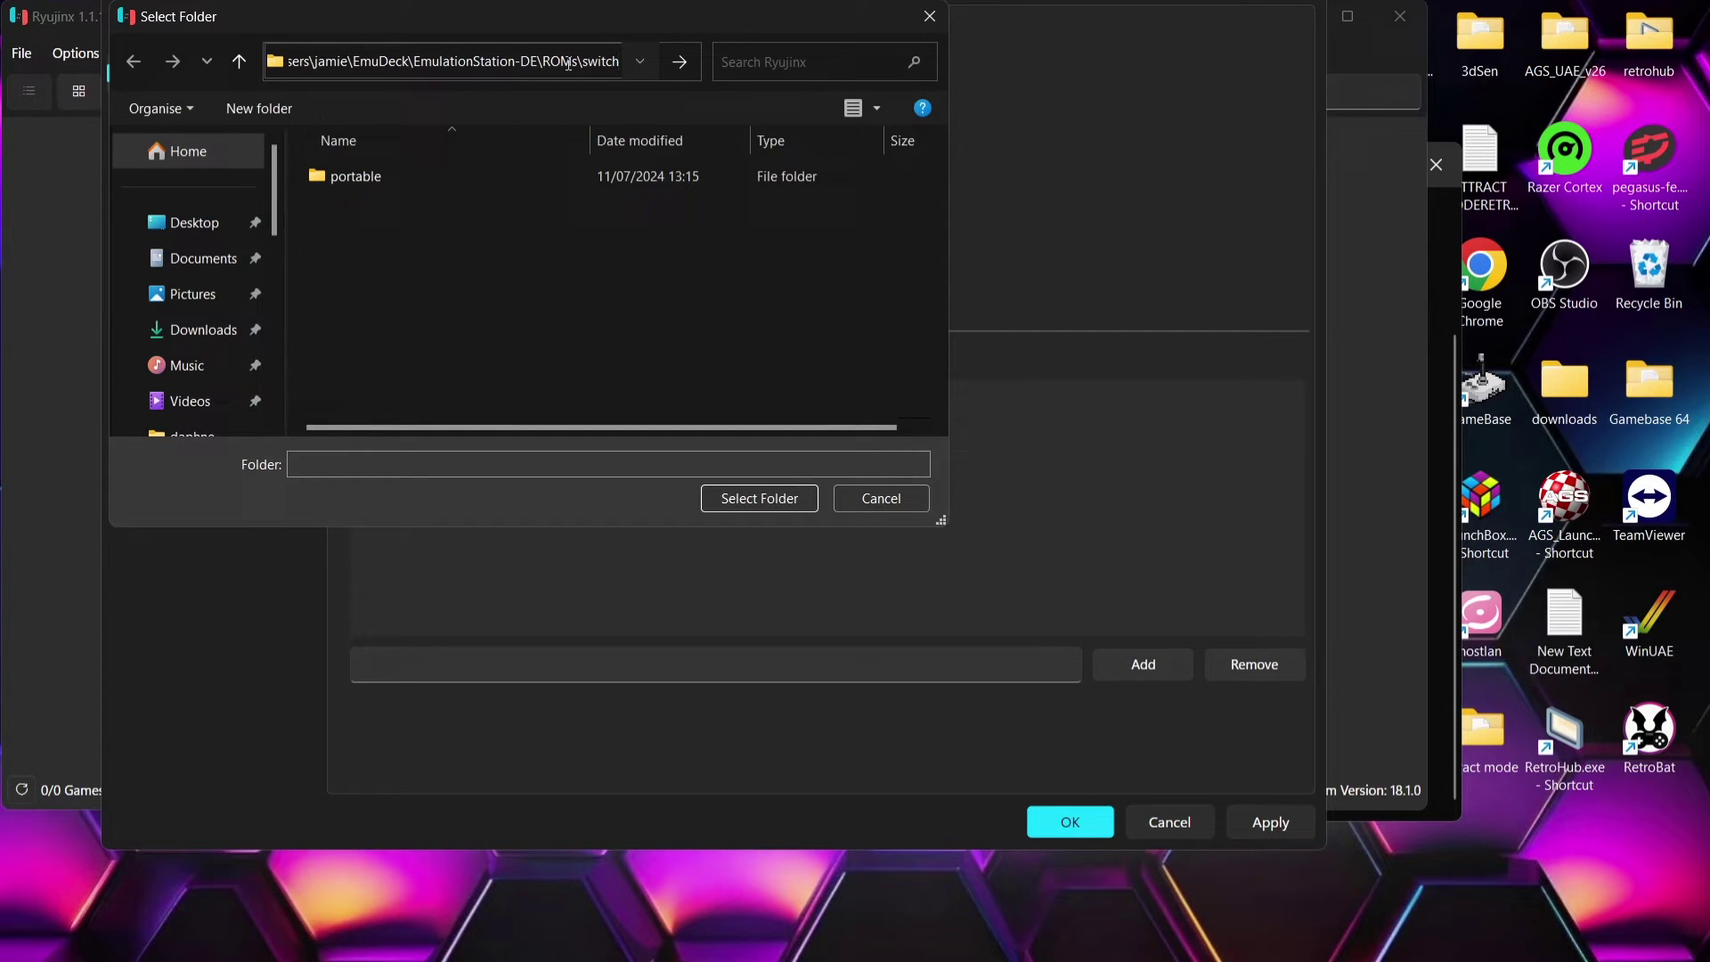
key(Return)
click(756, 498)
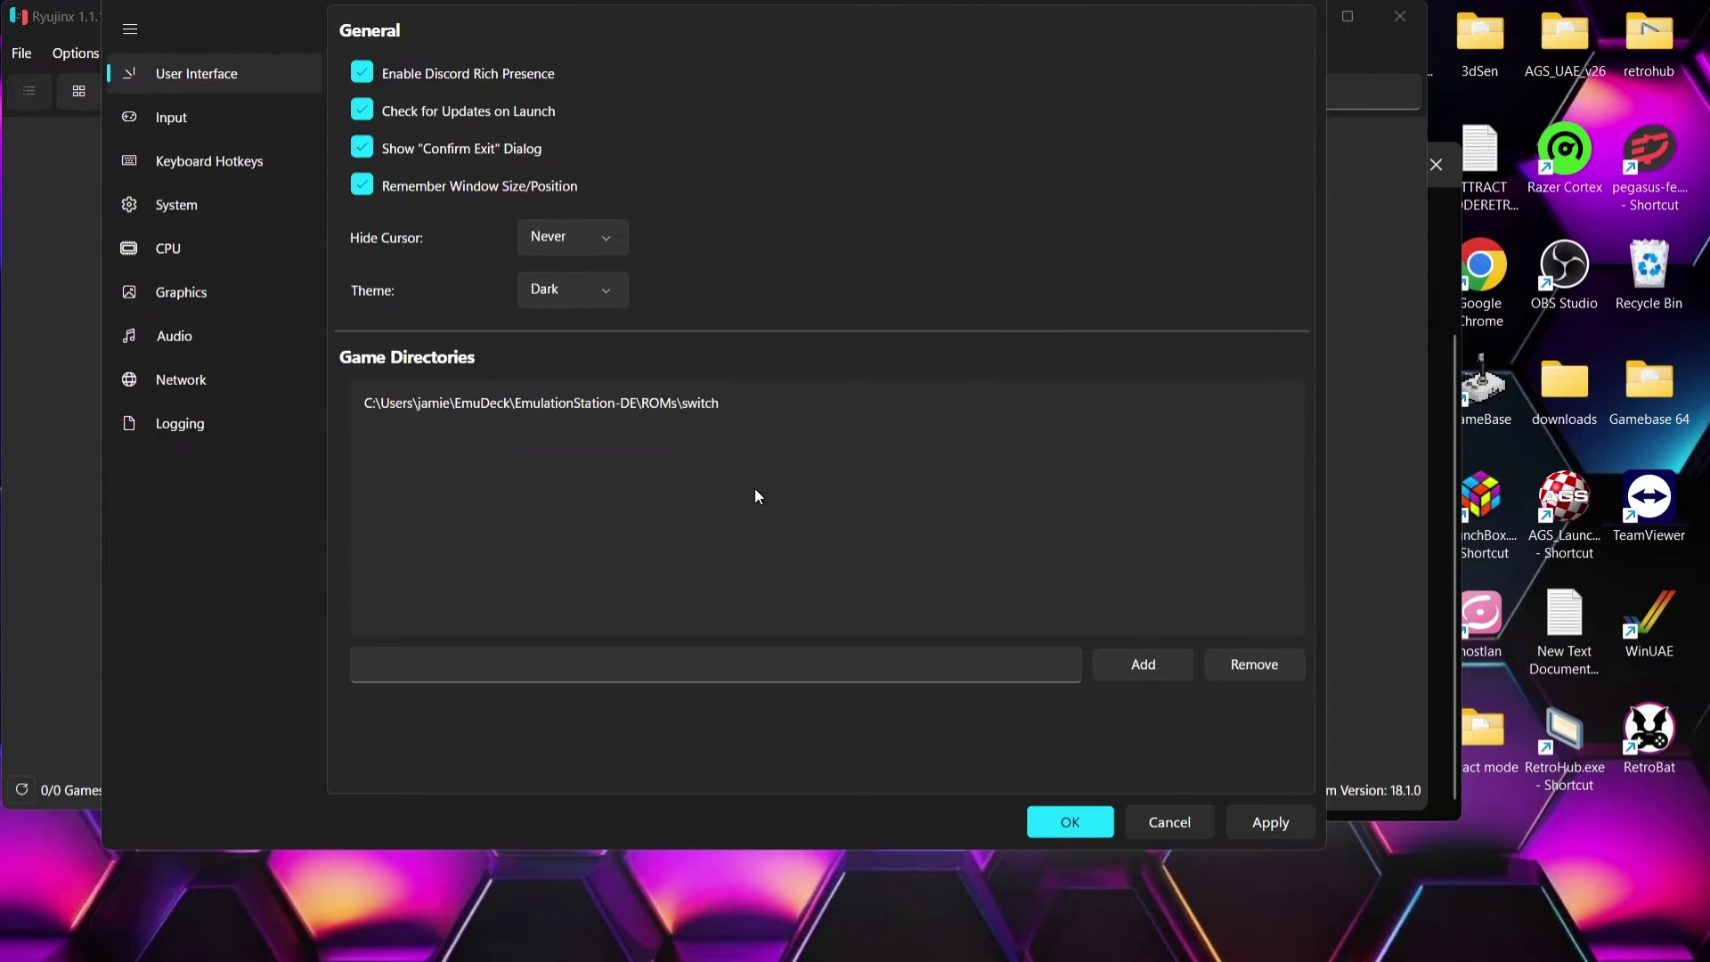
click(1256, 820)
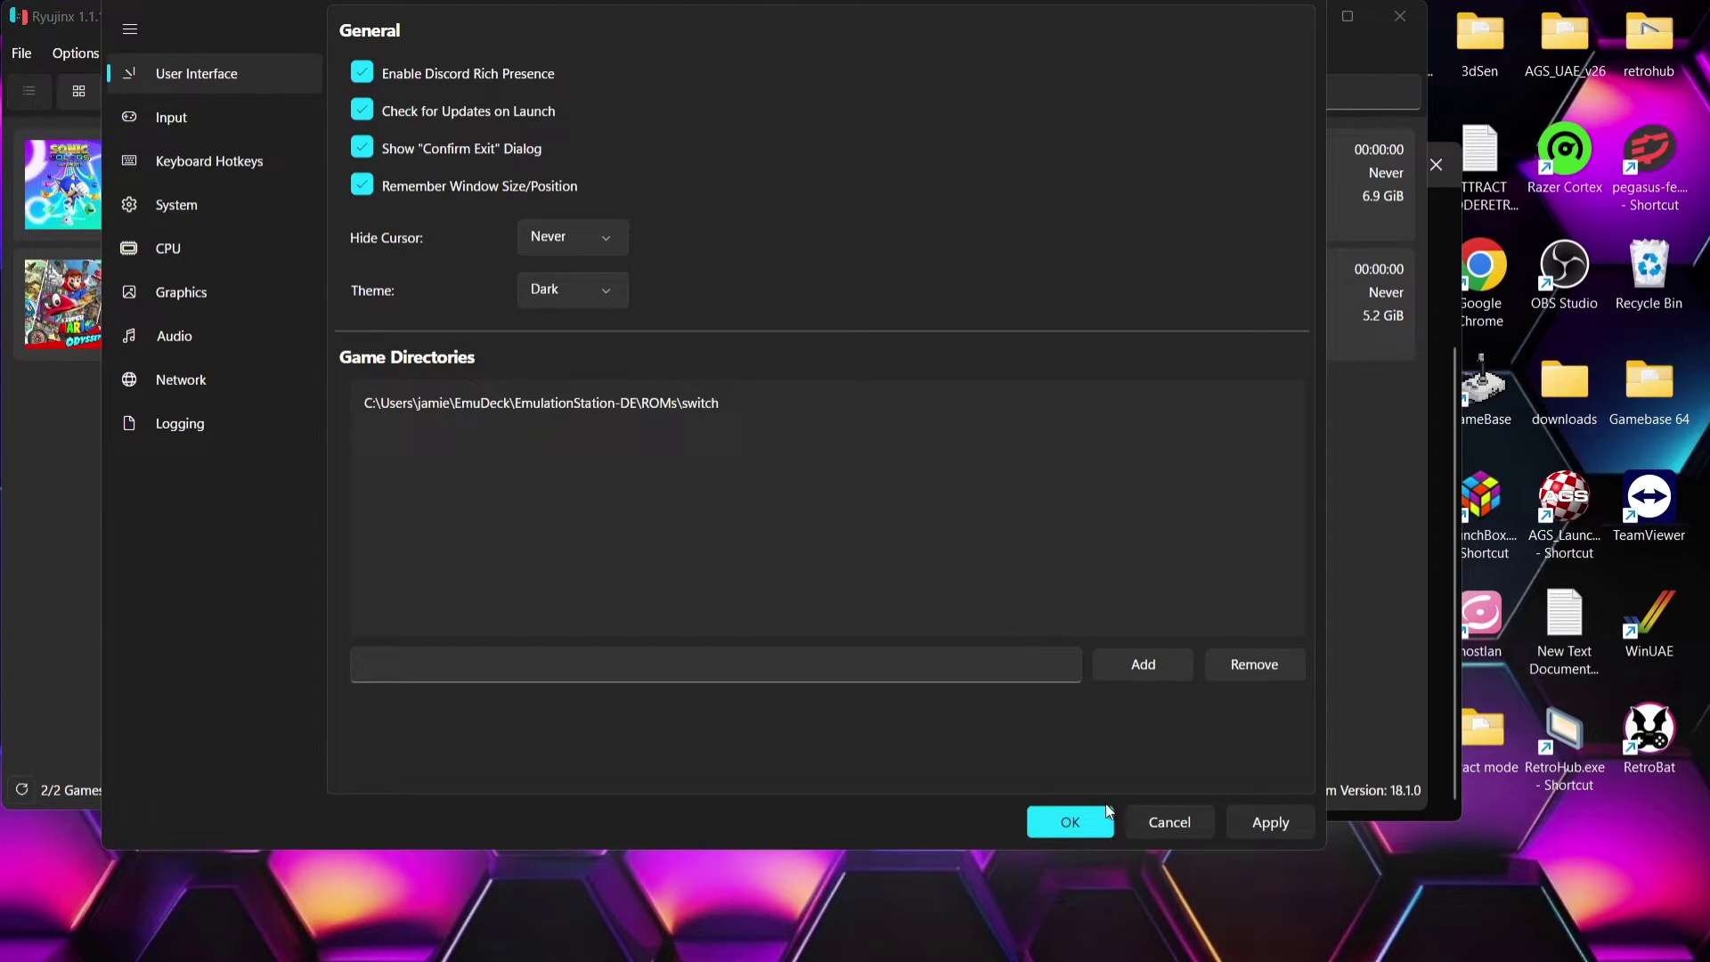
click(1073, 818)
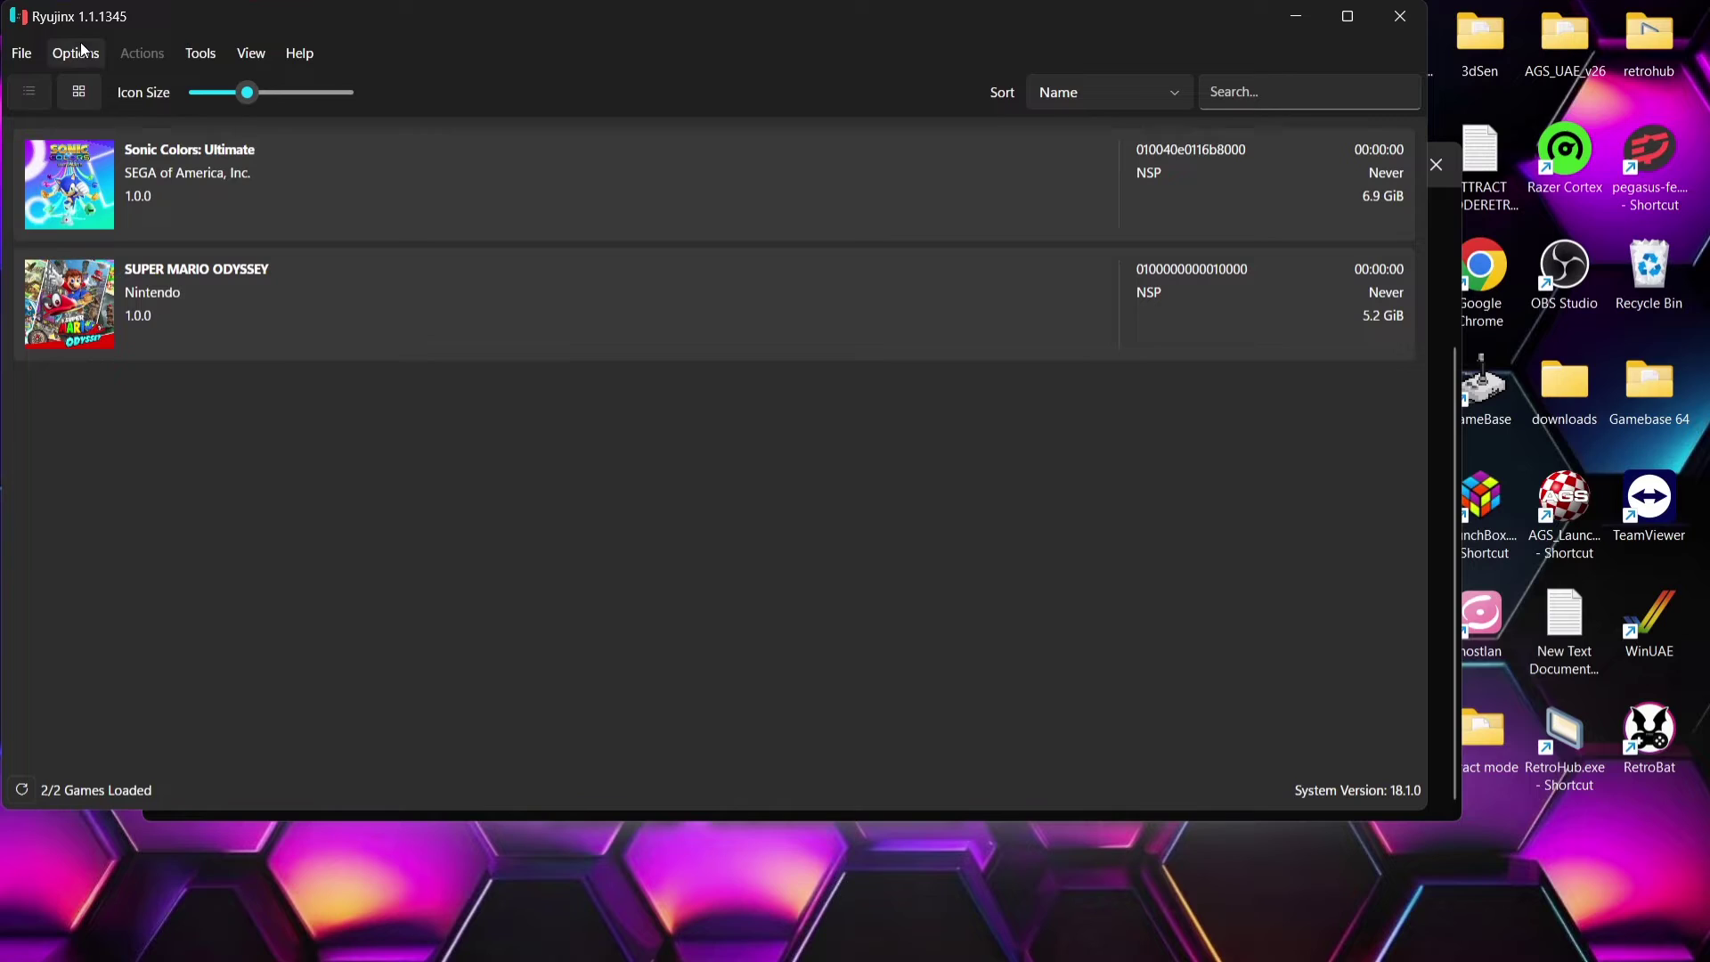
Enable the option to start games in fullscreen mode.
click(79, 51)
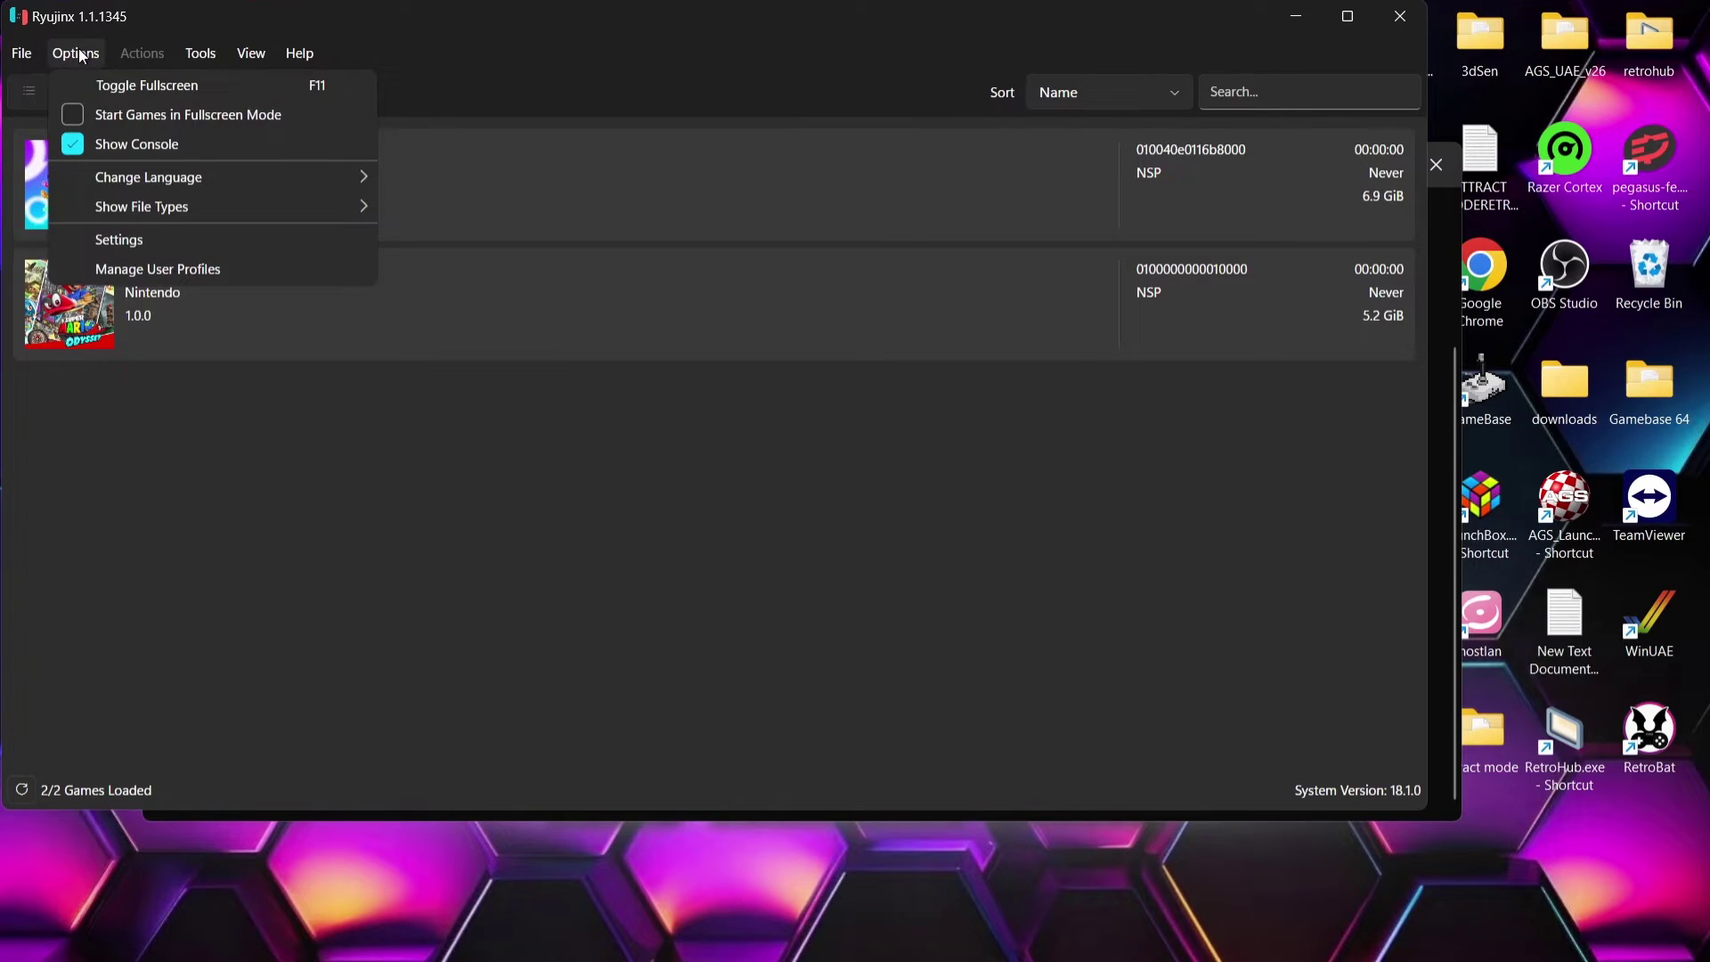
click(78, 117)
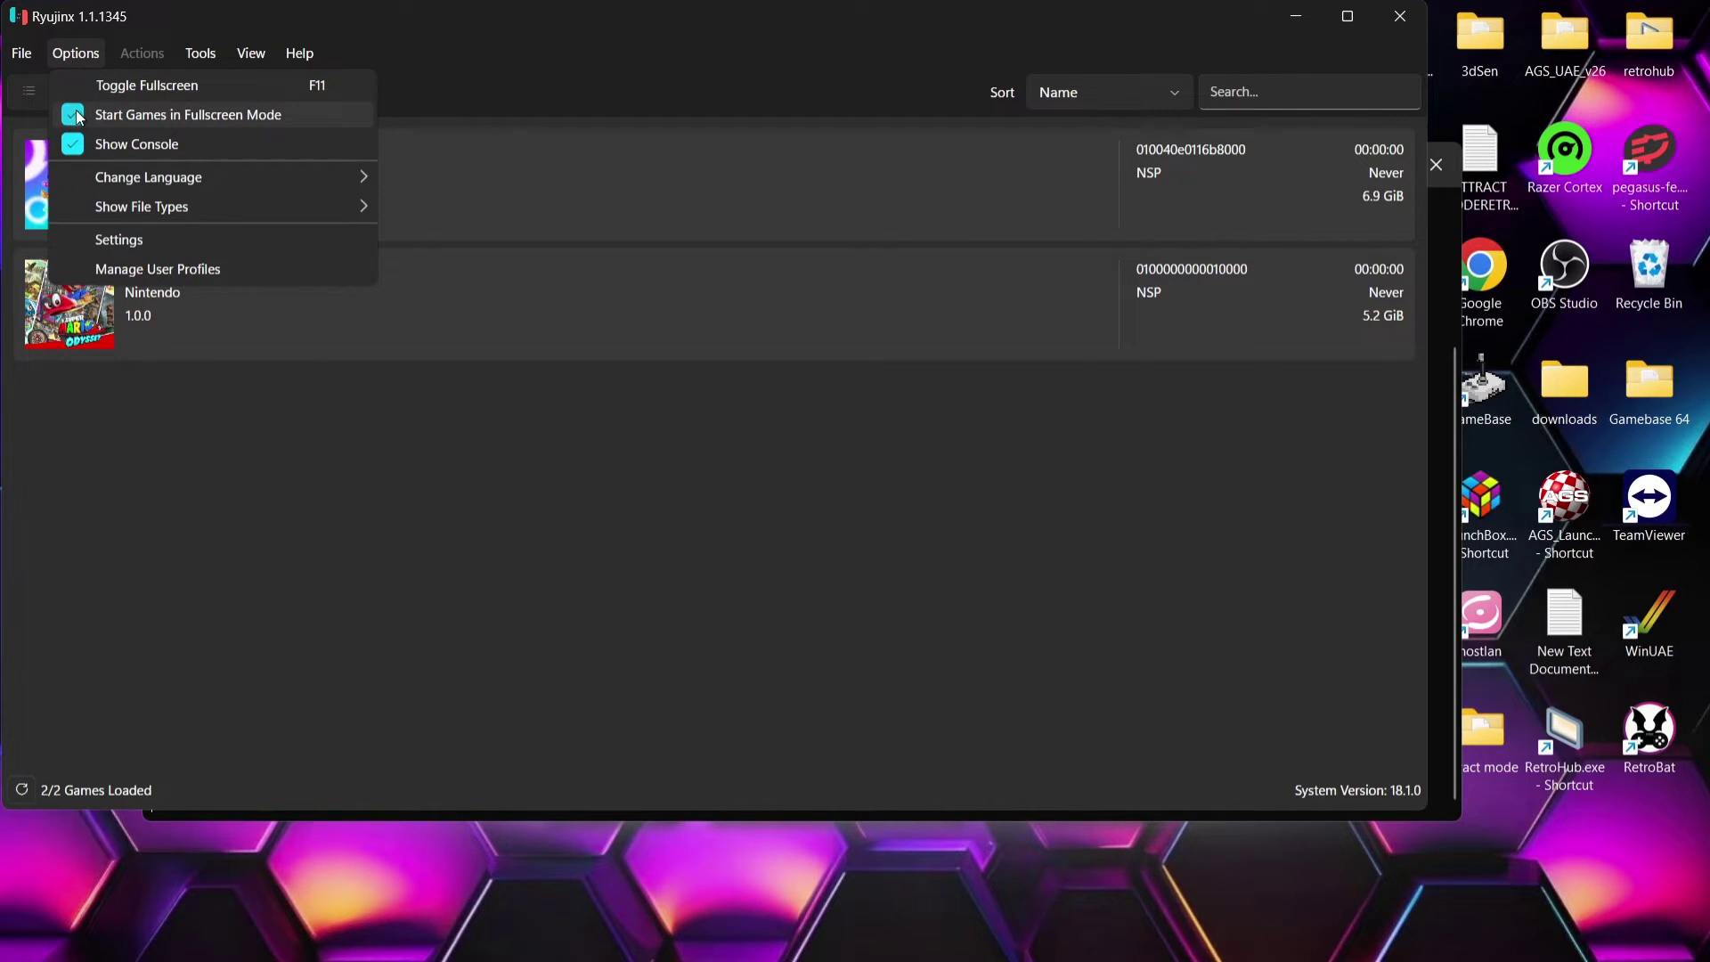
click(453, 419)
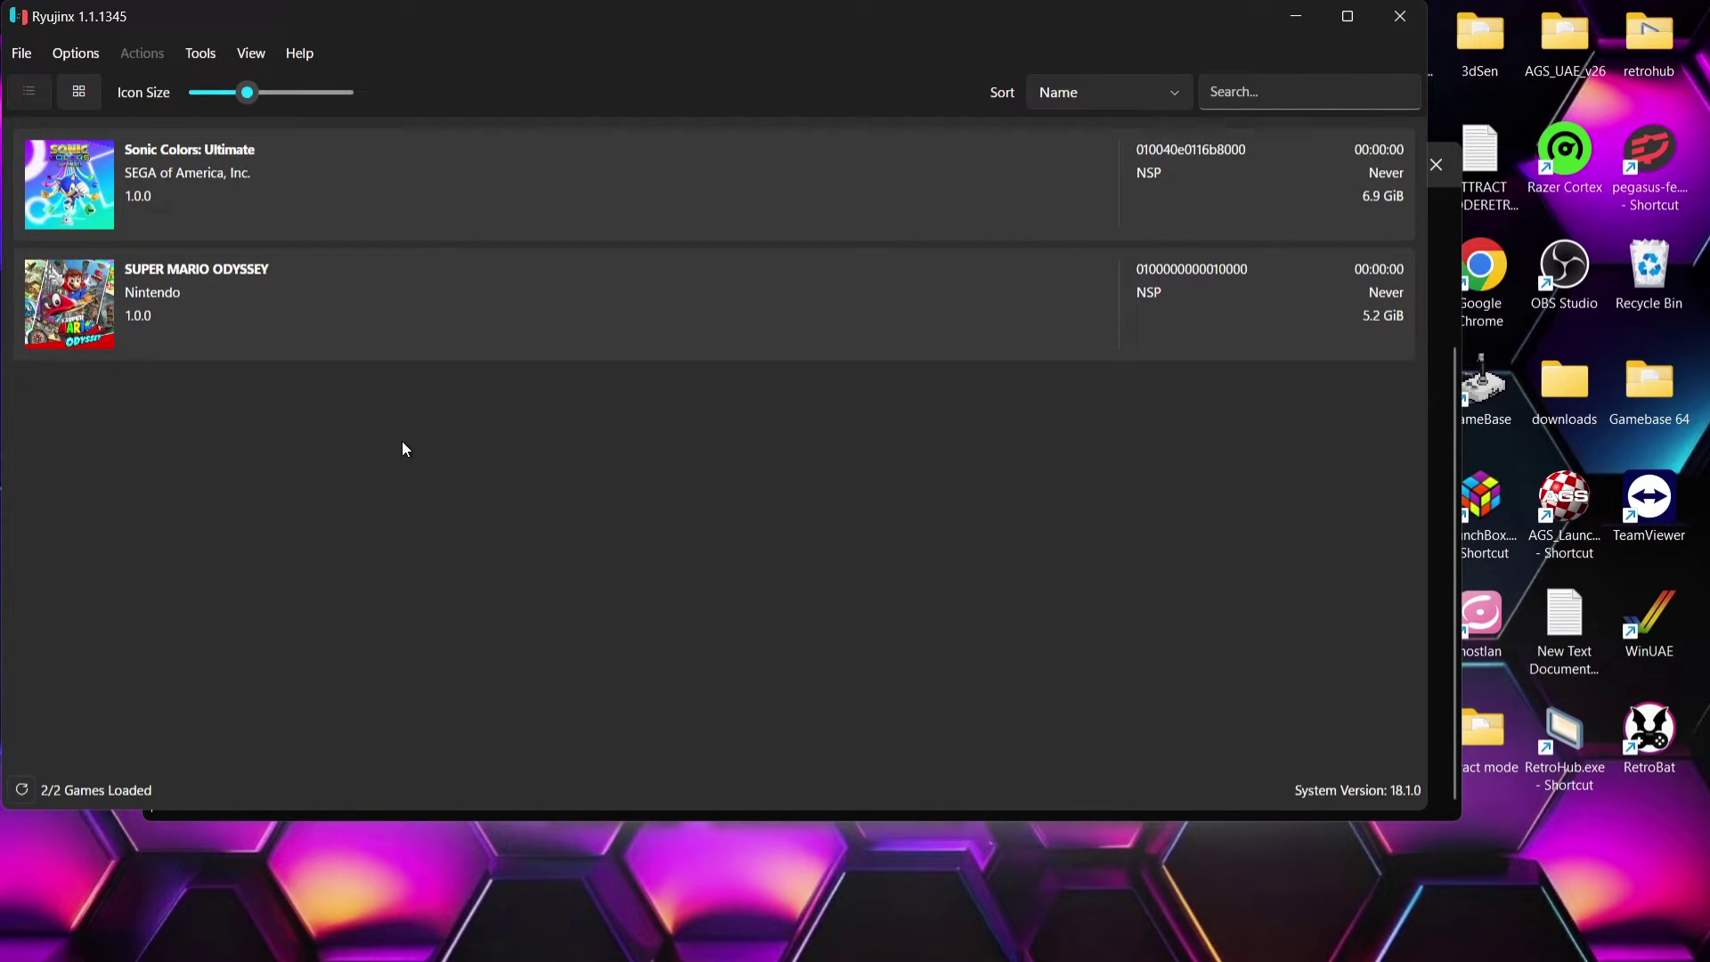
In the input settings, set Player 1's input device to Xbox Series X Controller (0).
click(89, 56)
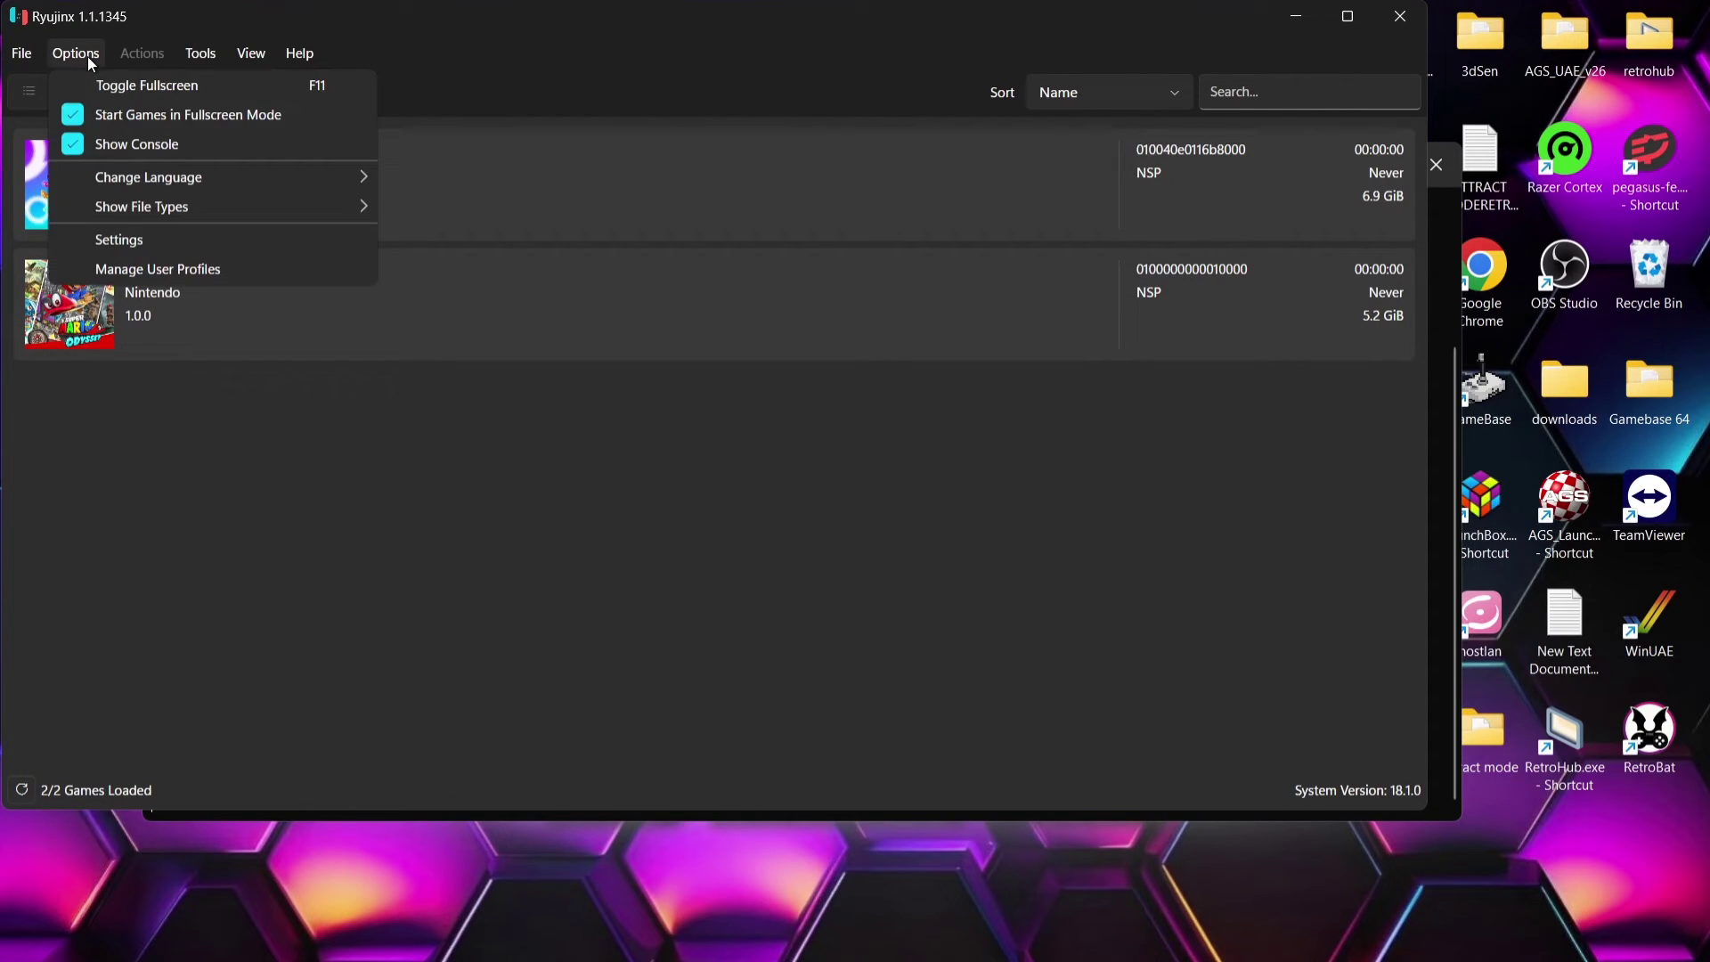
click(125, 240)
click(174, 118)
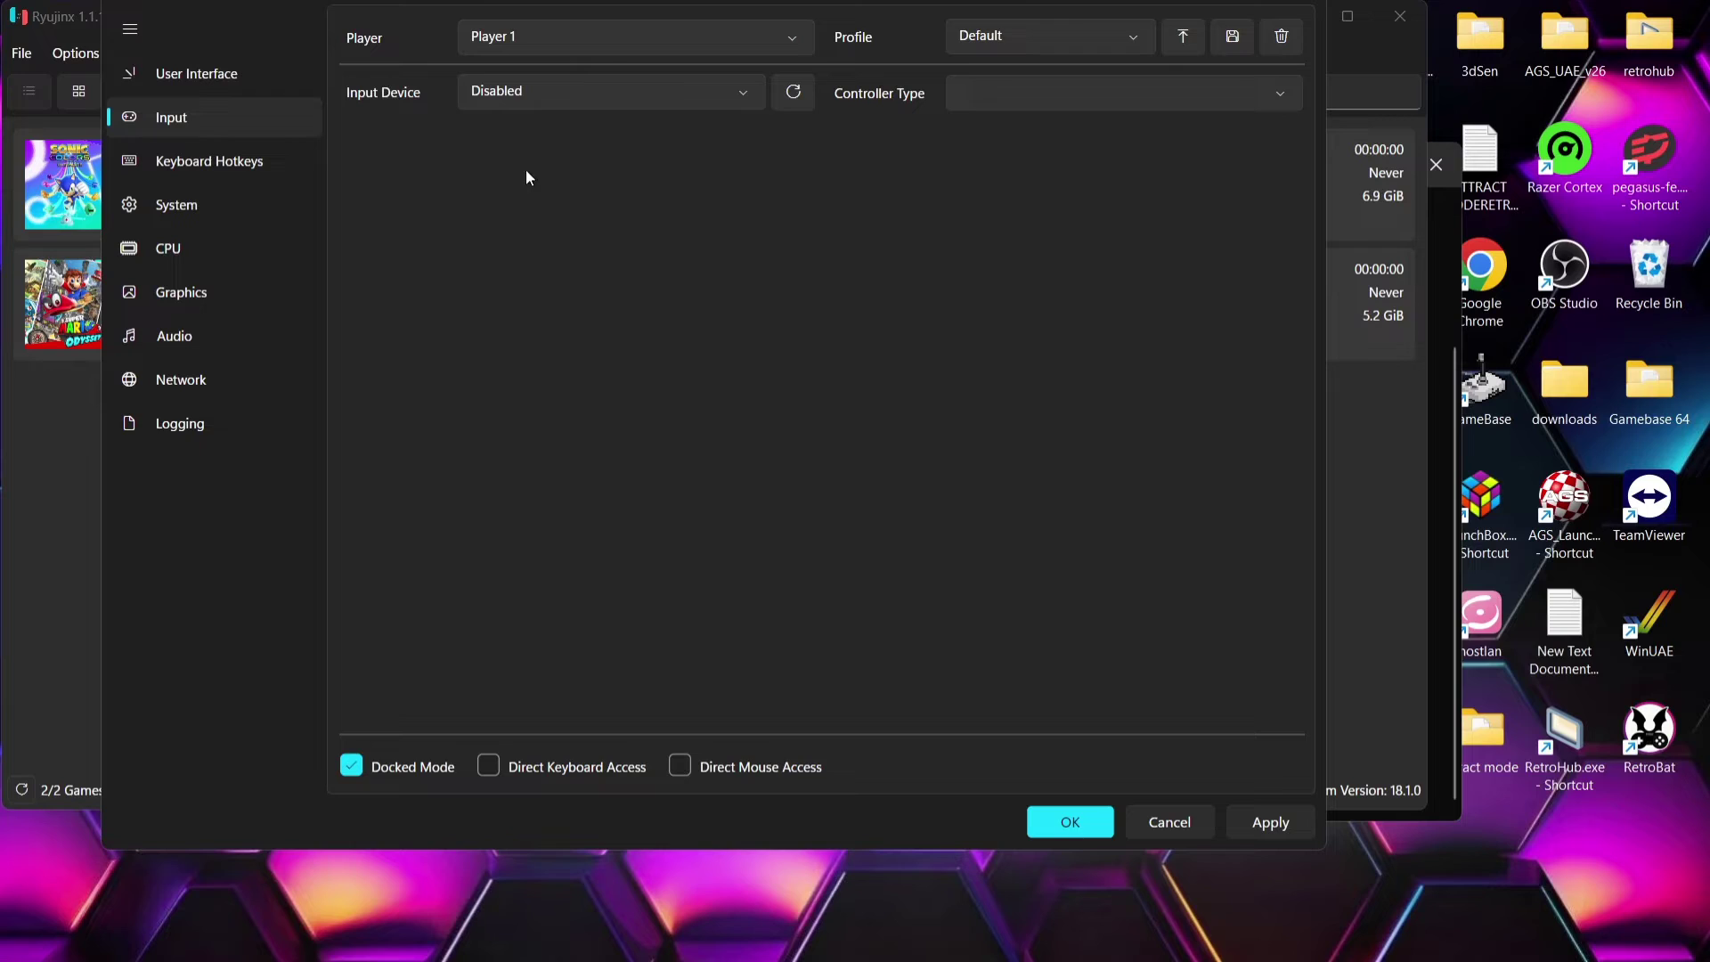
click(740, 96)
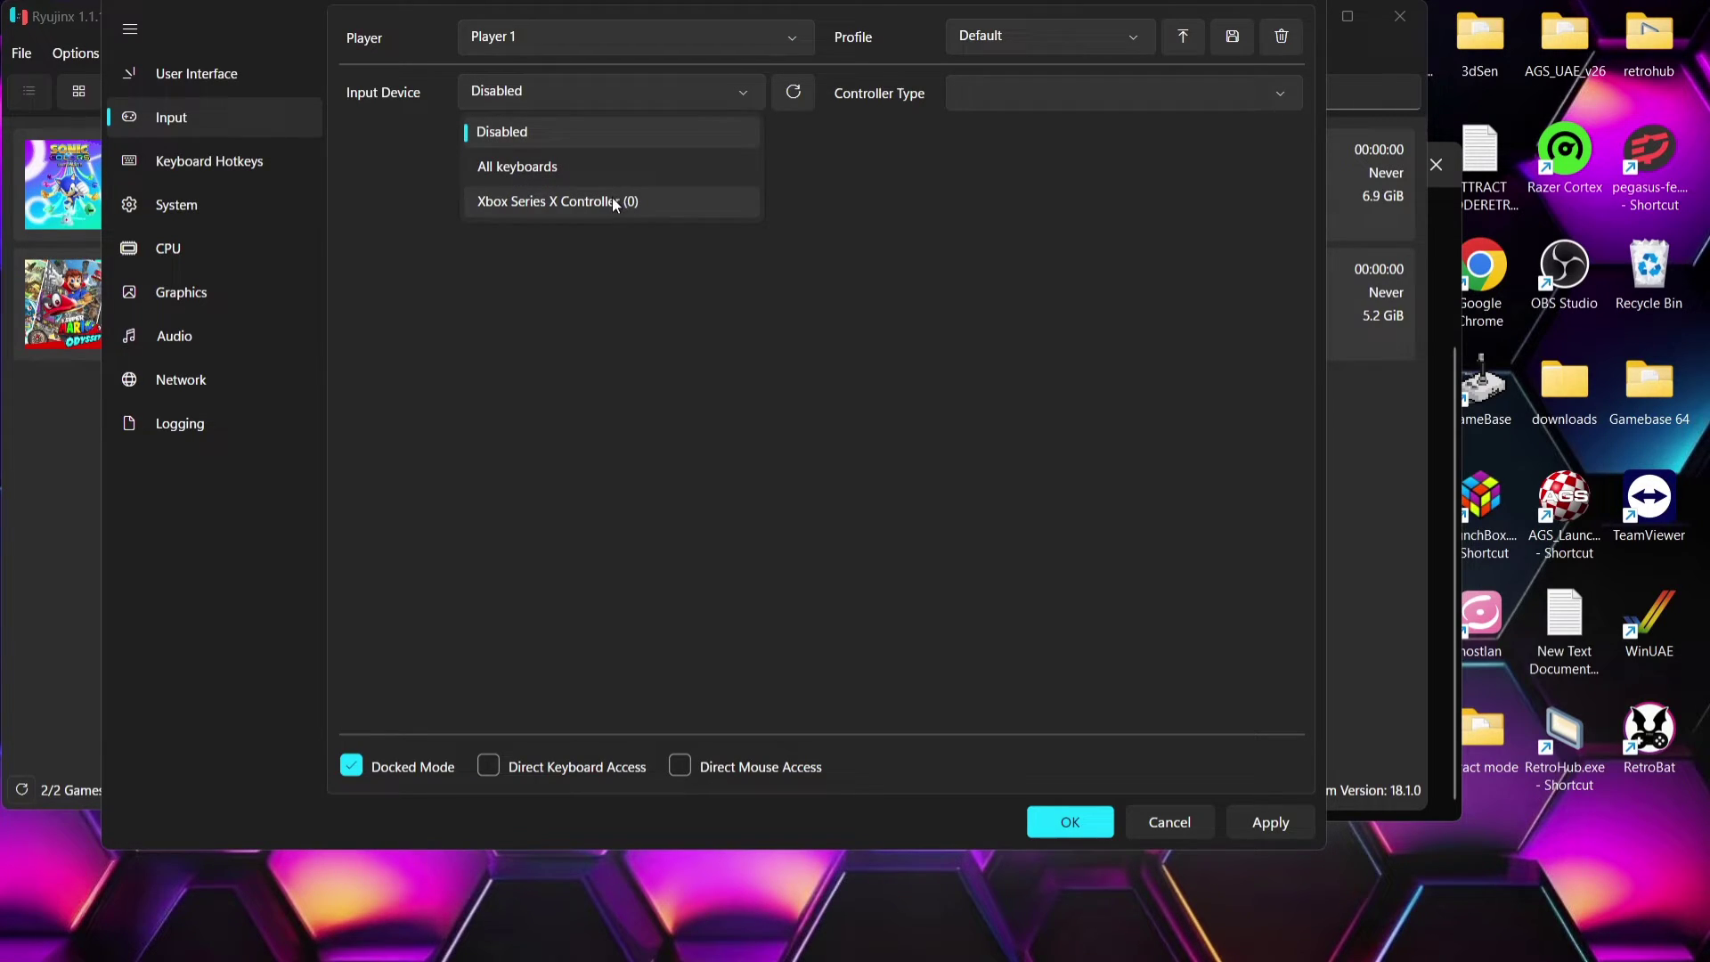
click(677, 207)
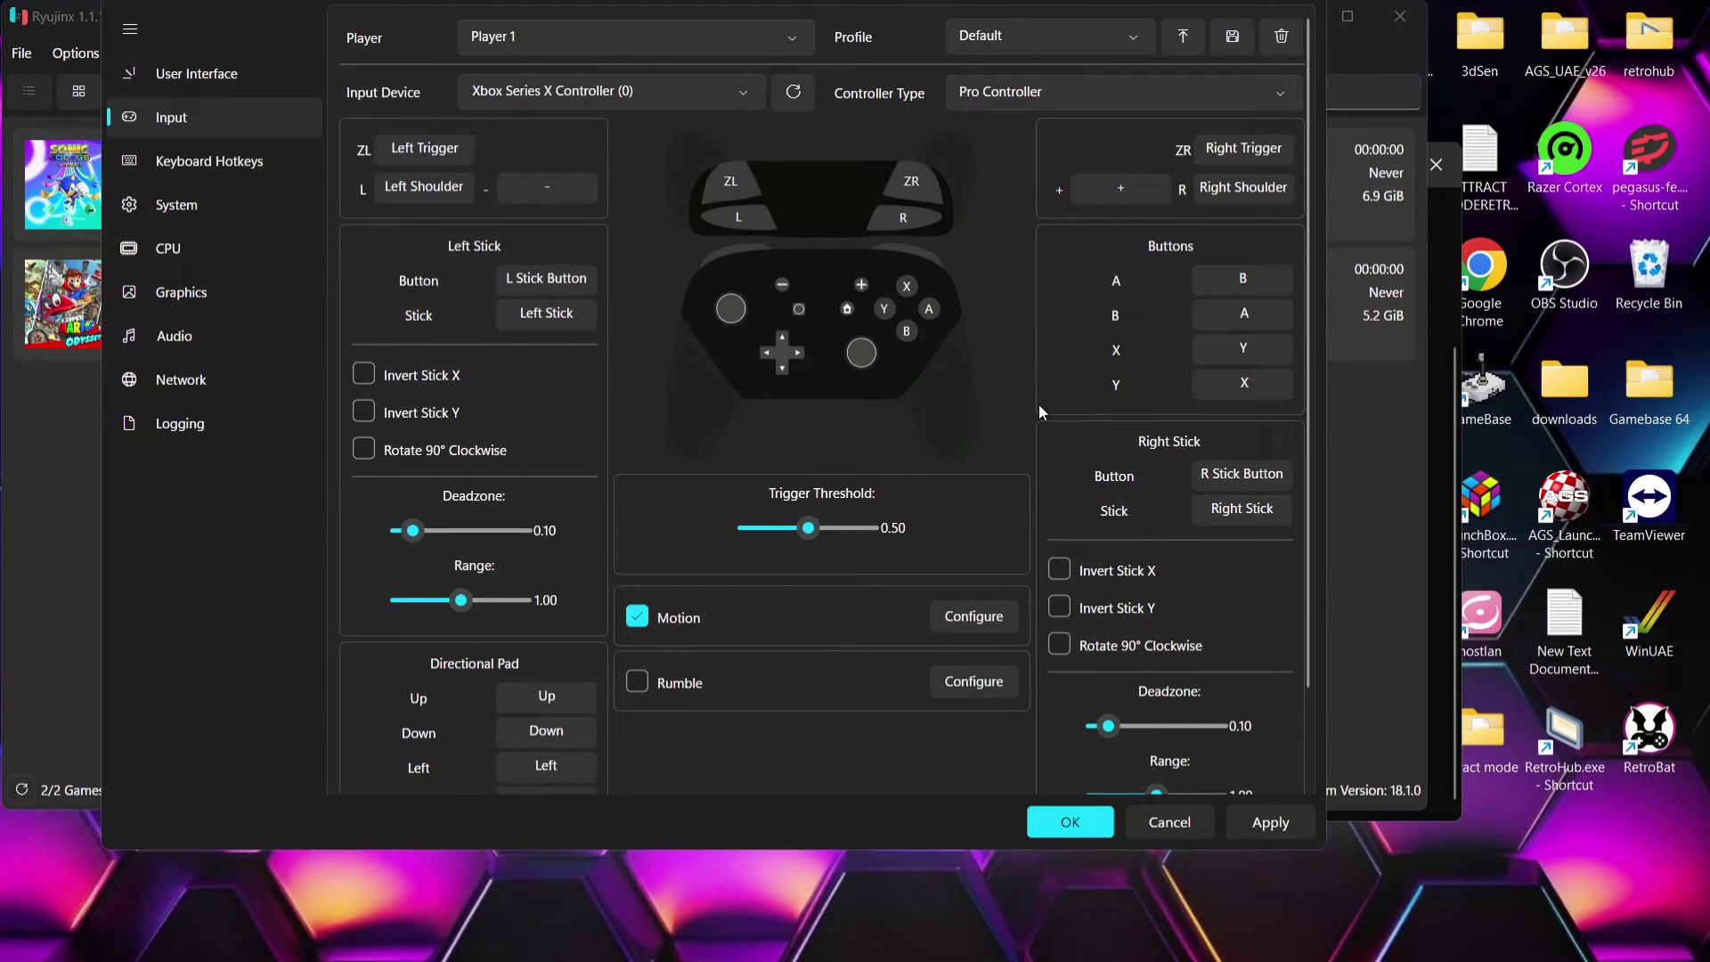
In the graphics settings, set the resolution scale to 2x (1440p/2160p) and anti-aliasing to FXAA.
click(420, 147)
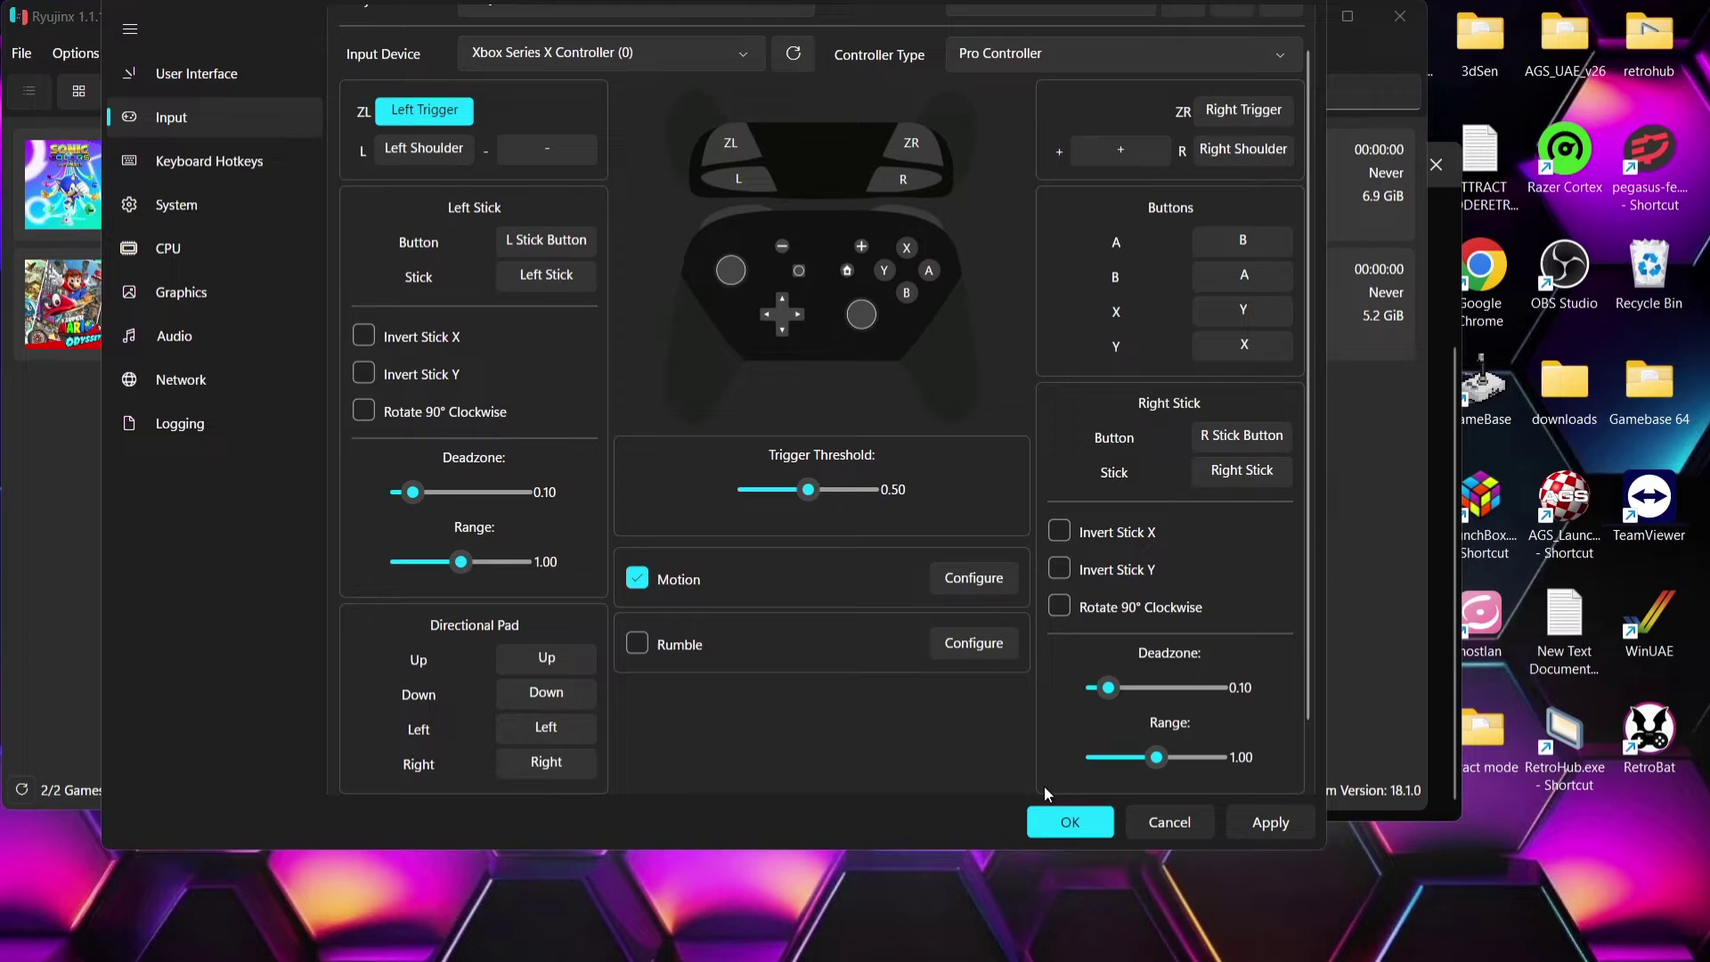
click(197, 287)
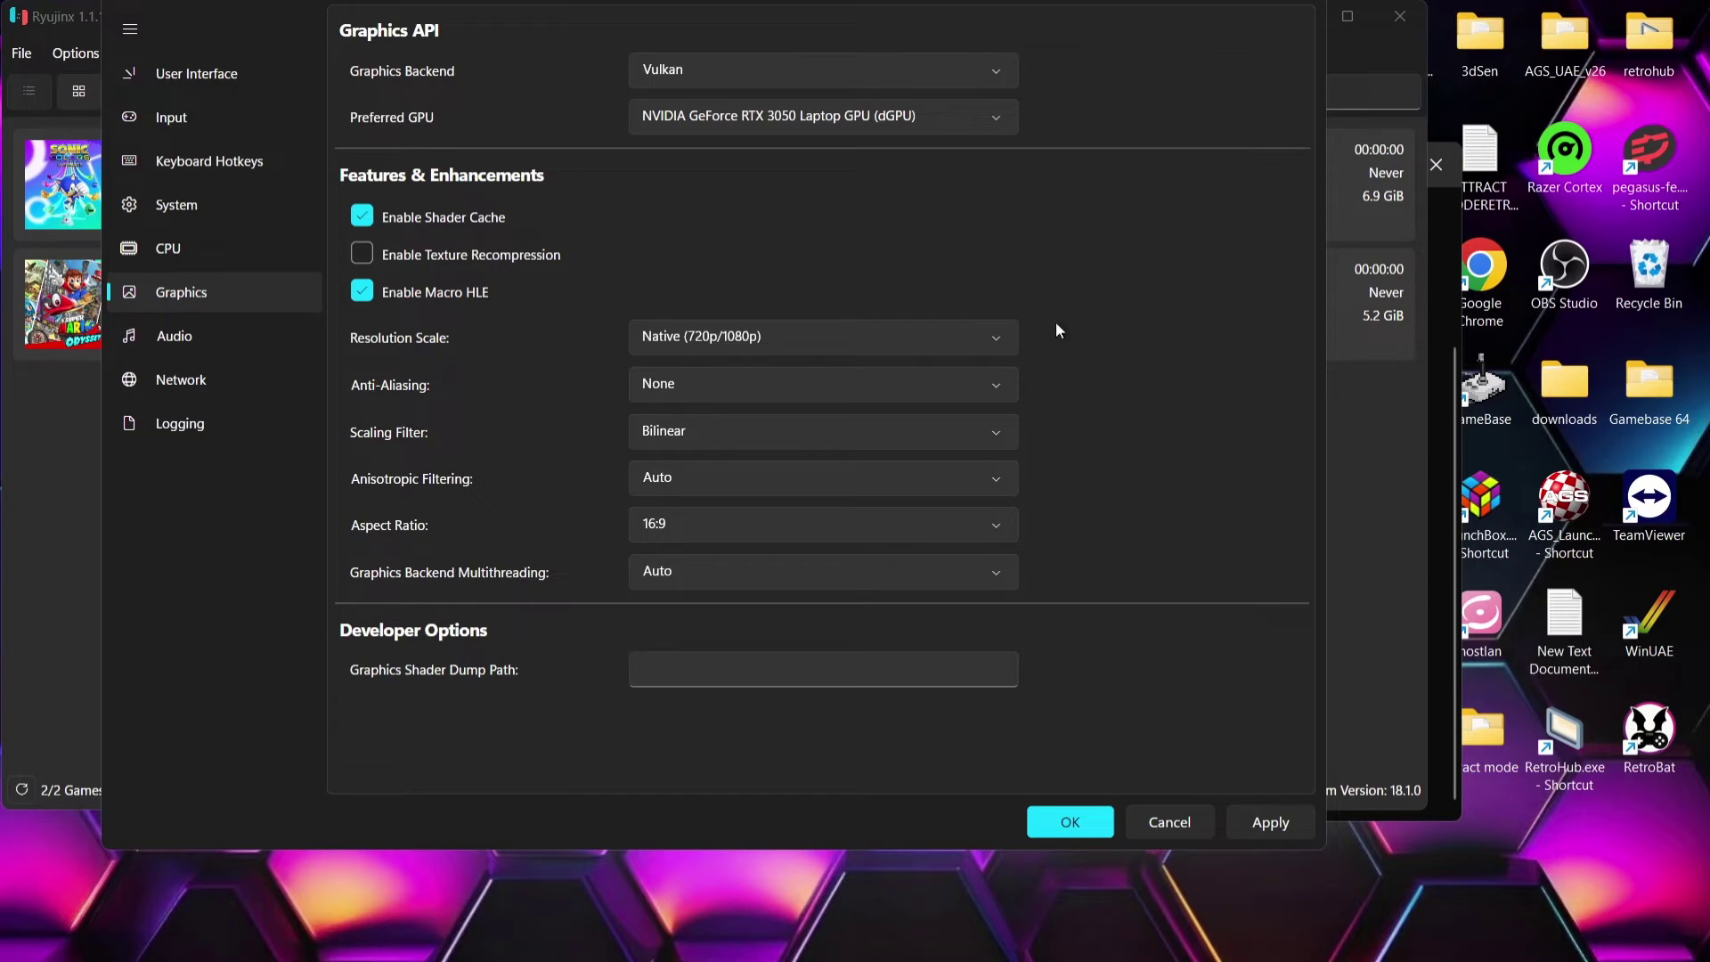
click(925, 340)
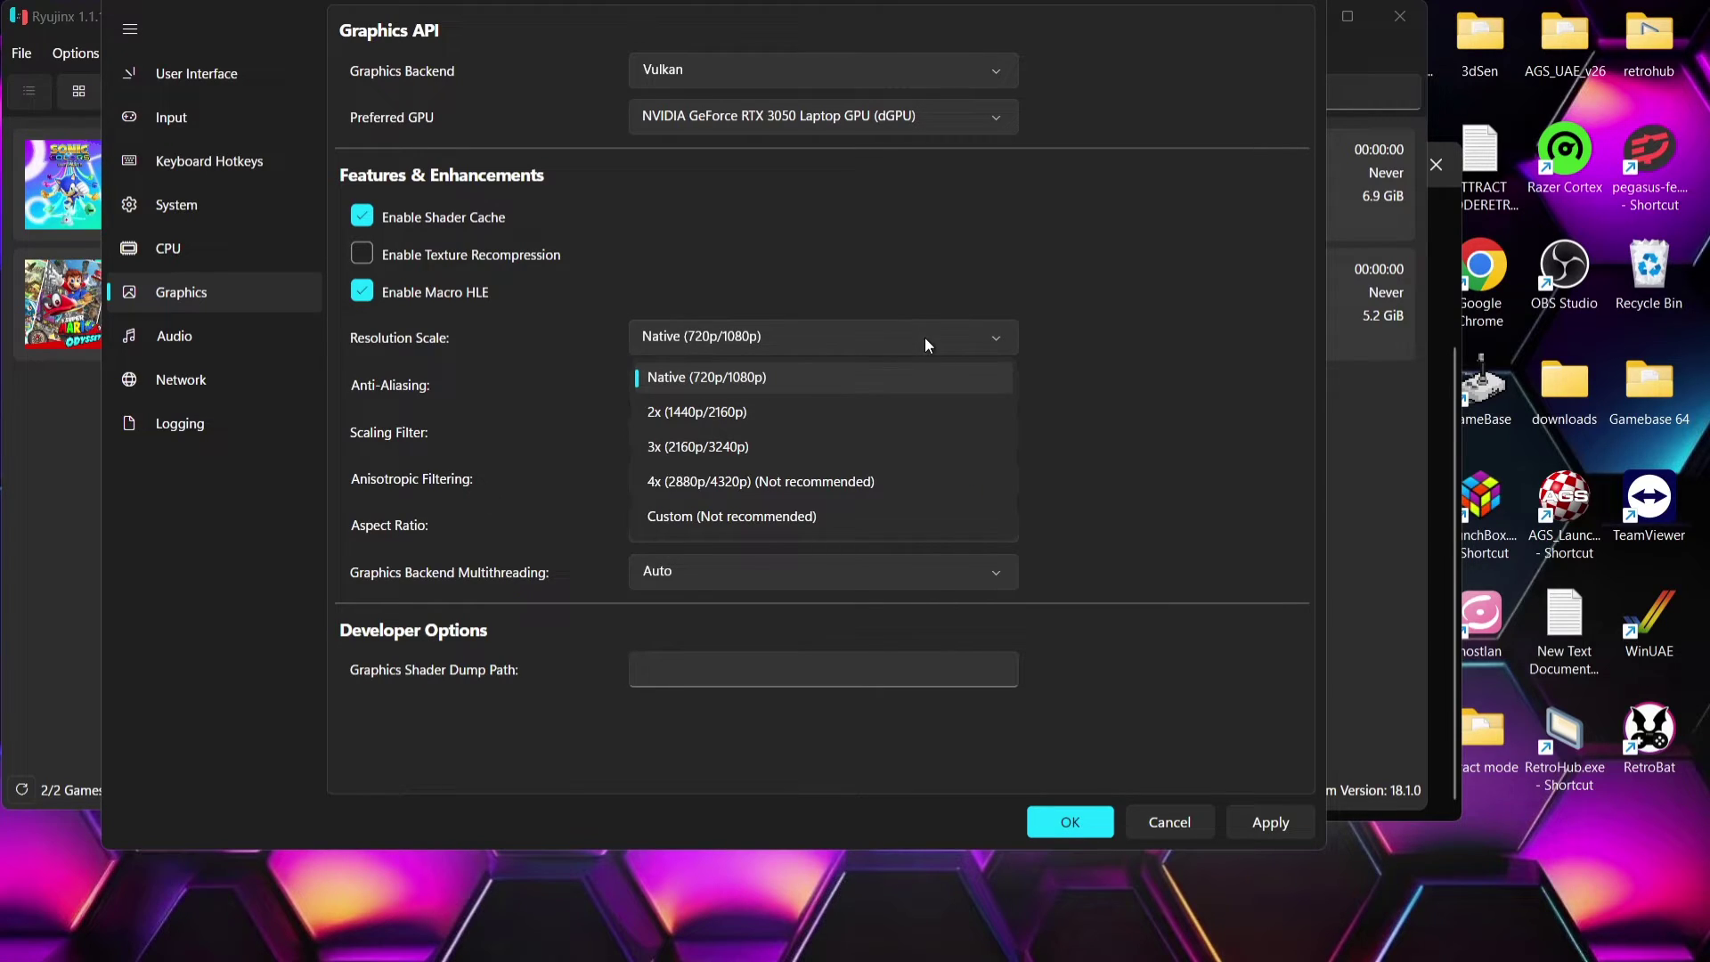
click(773, 411)
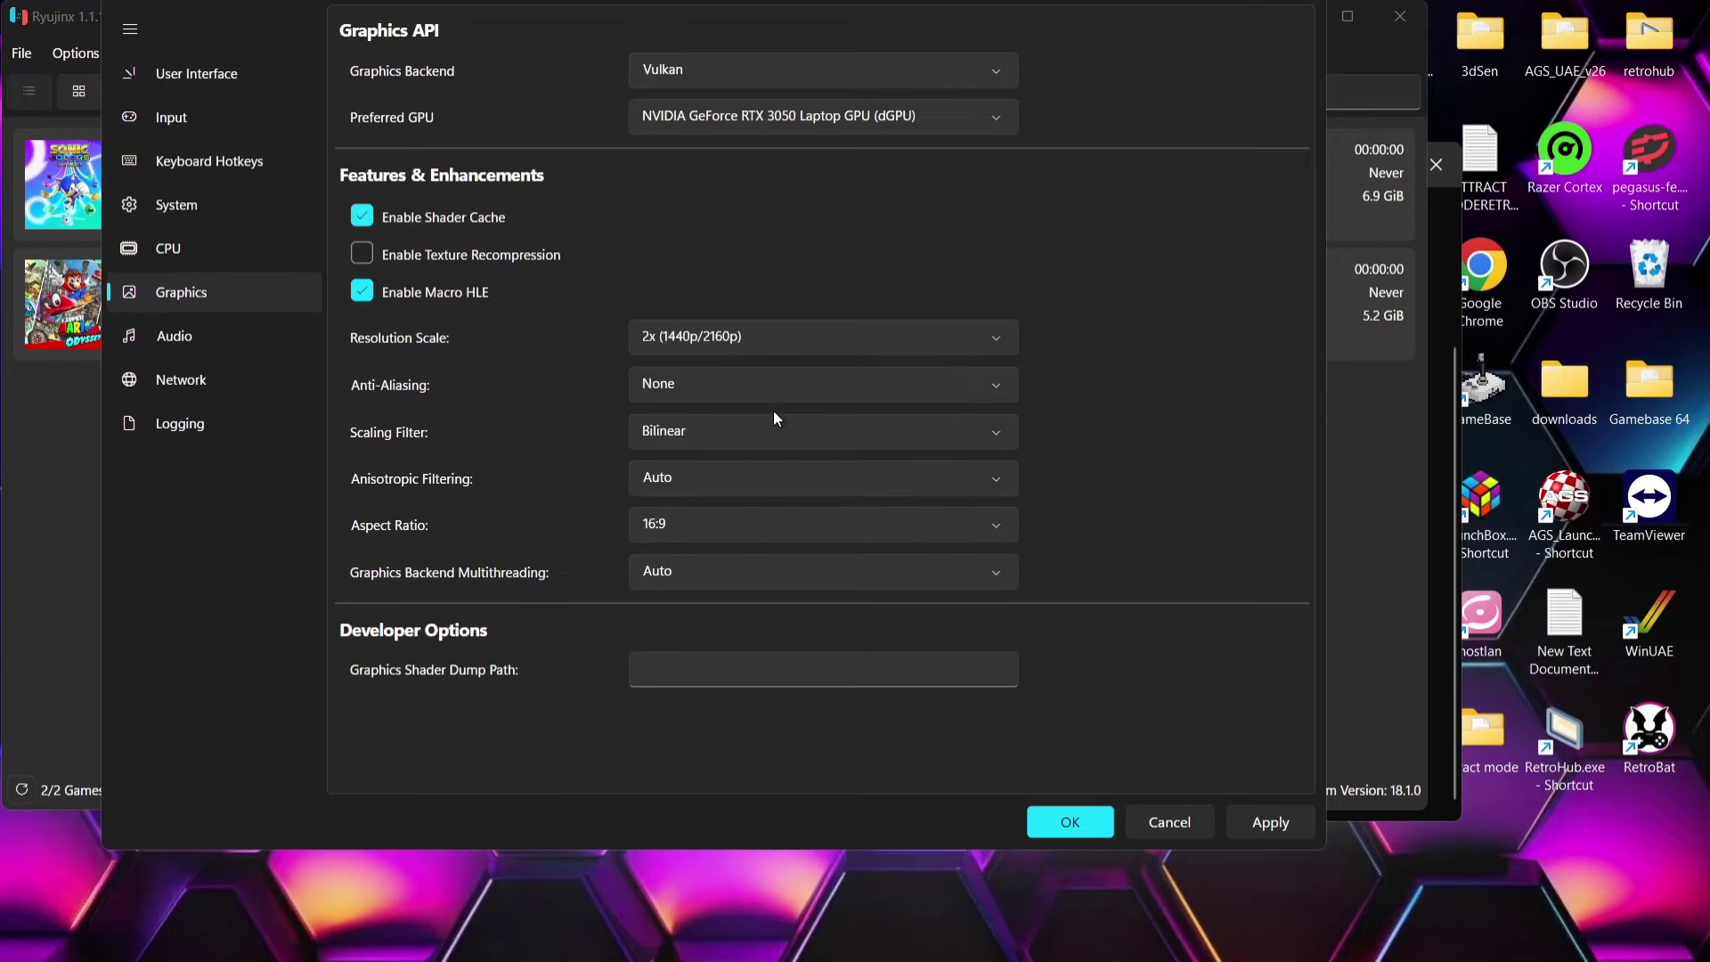
click(732, 381)
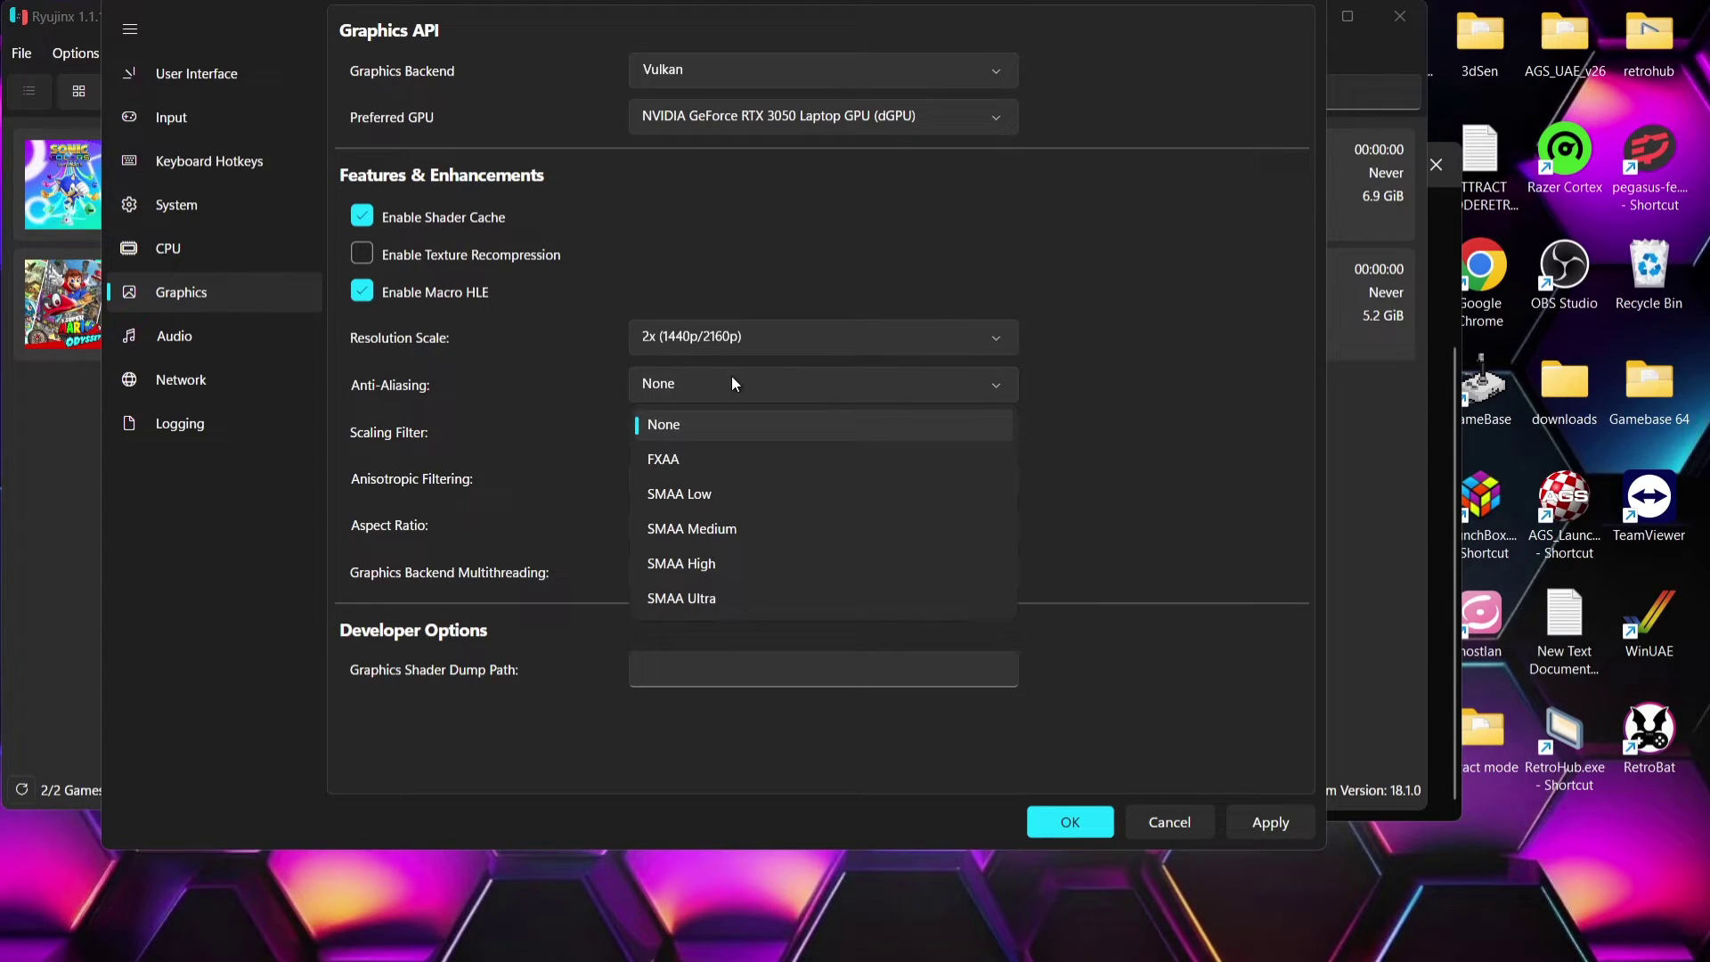
click(710, 462)
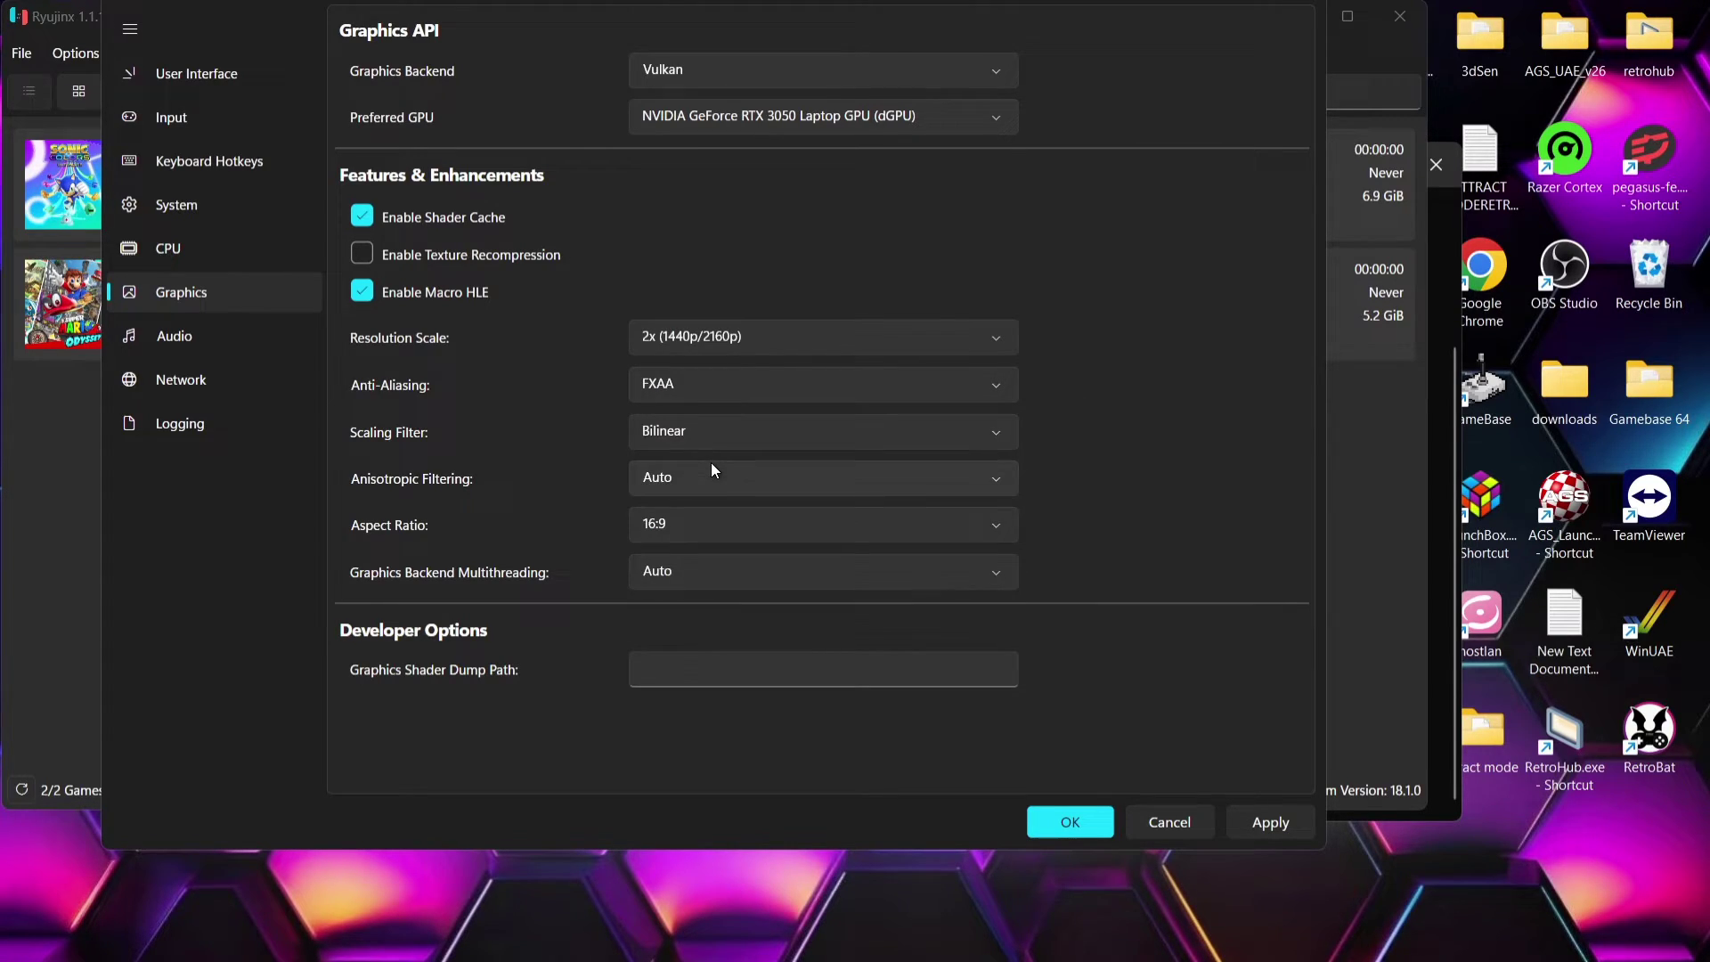
Set anisotropic filtering to 2x and choose 16:9 as the aspect ratio.
mouse_move(750, 431)
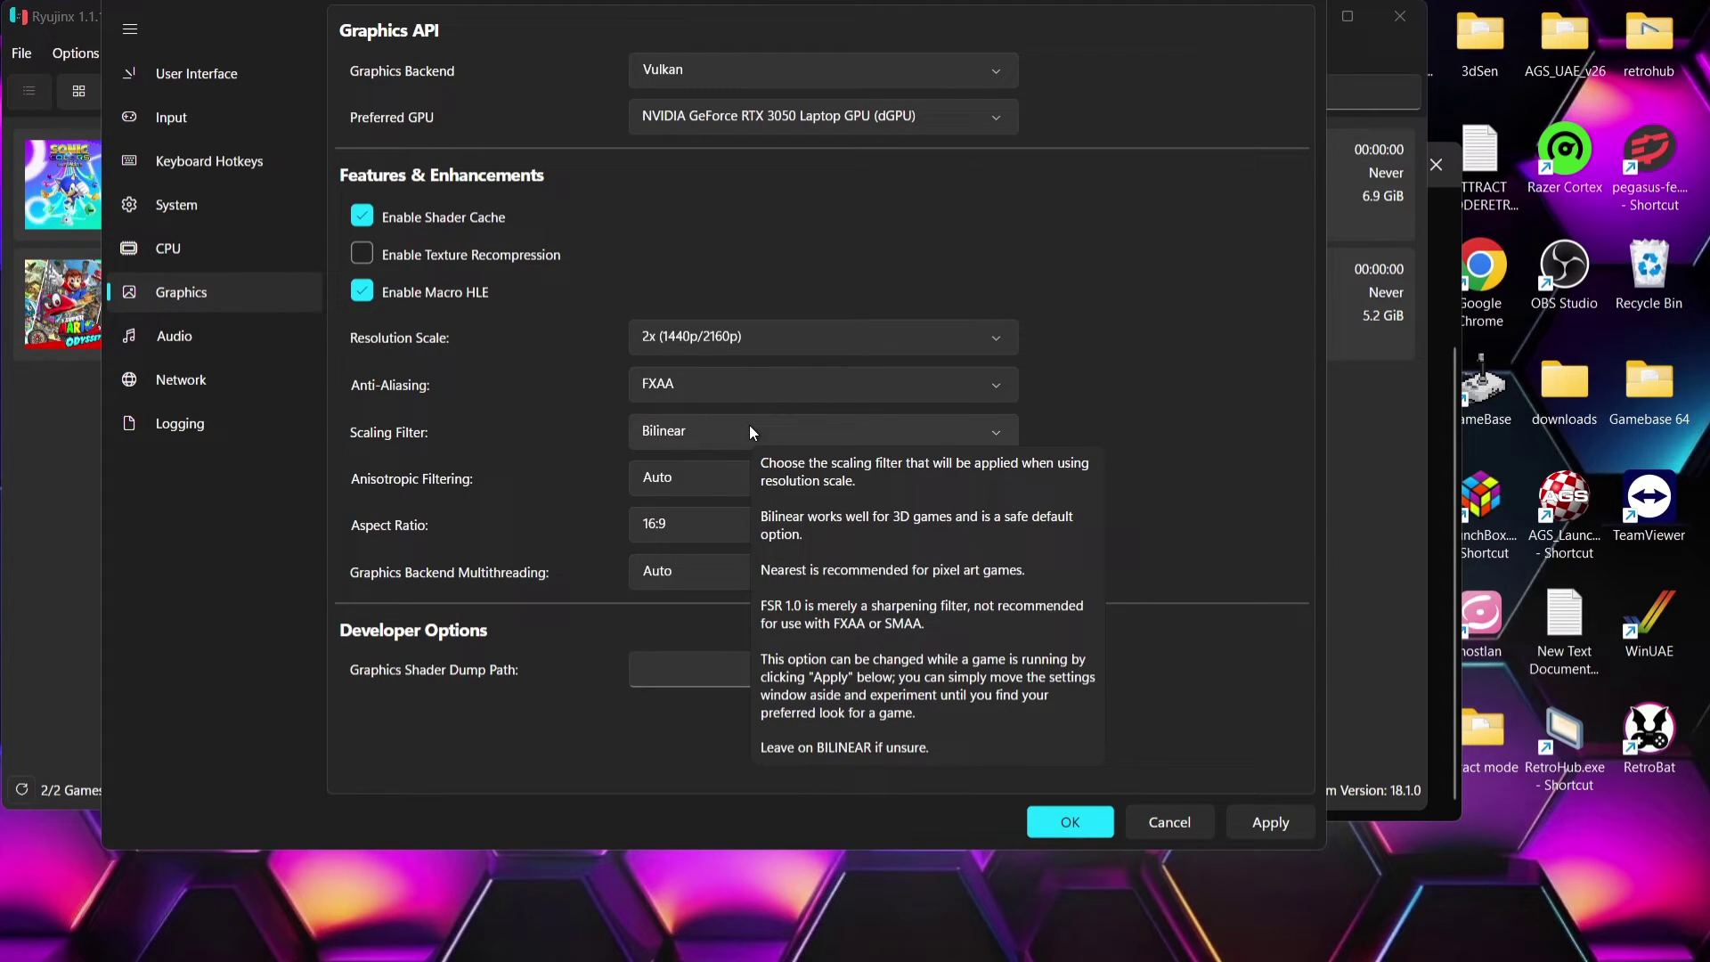
click(732, 477)
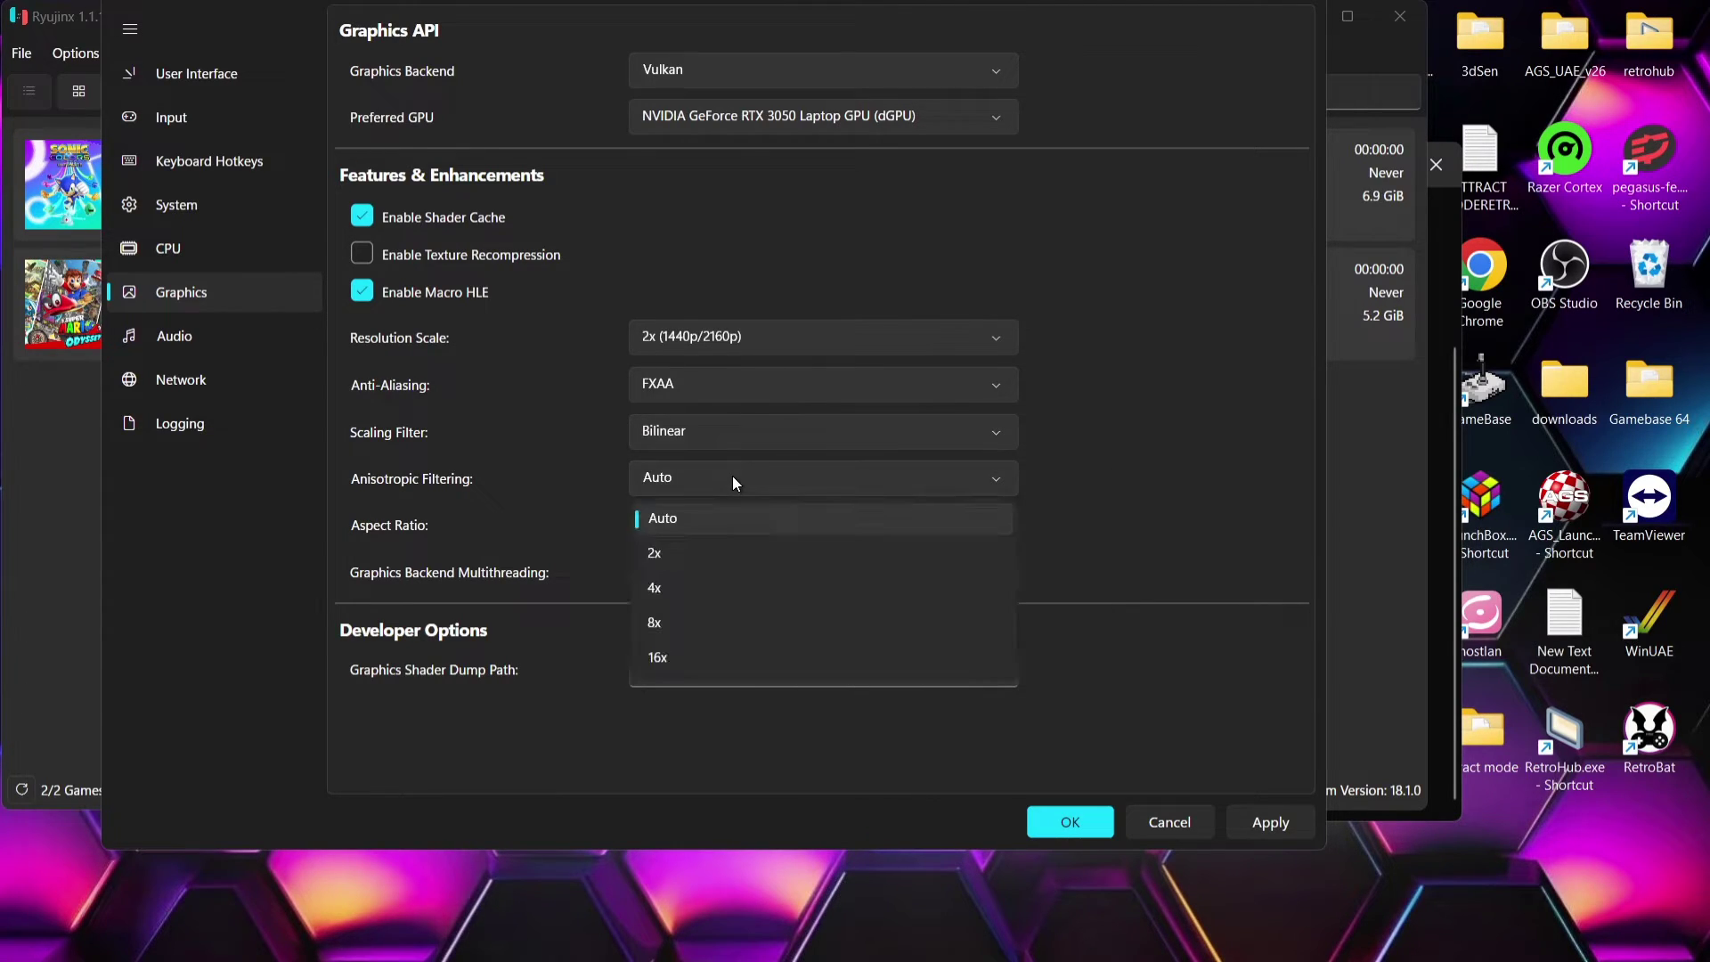
click(736, 570)
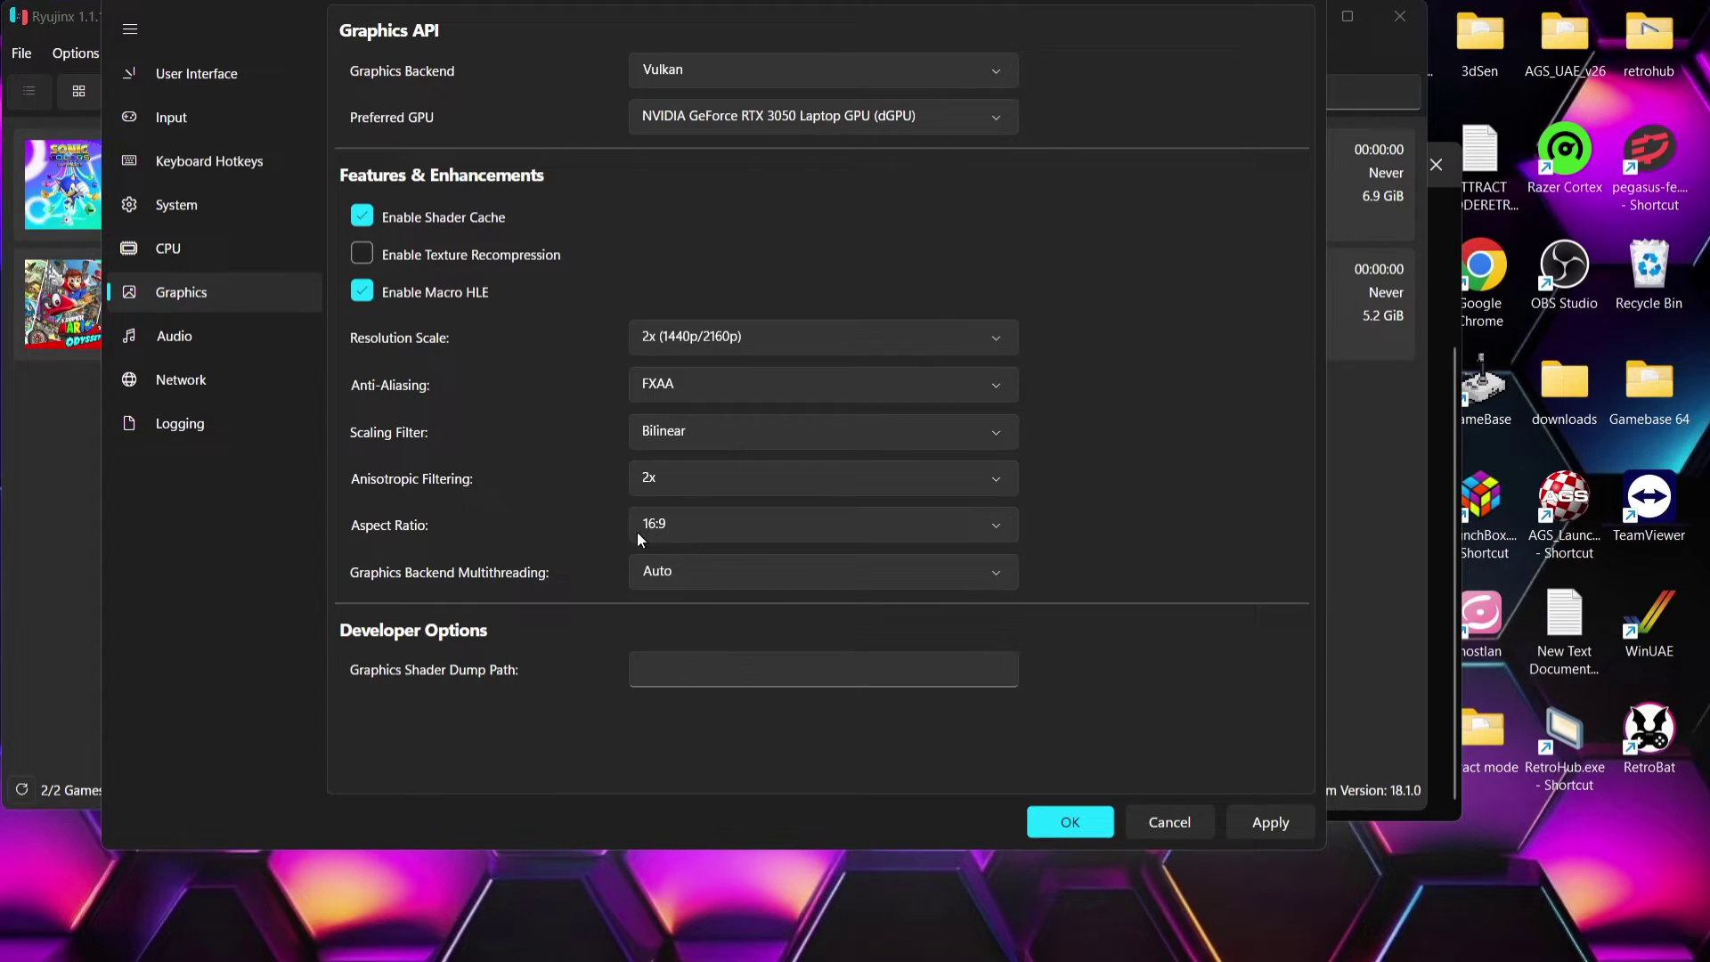
click(693, 525)
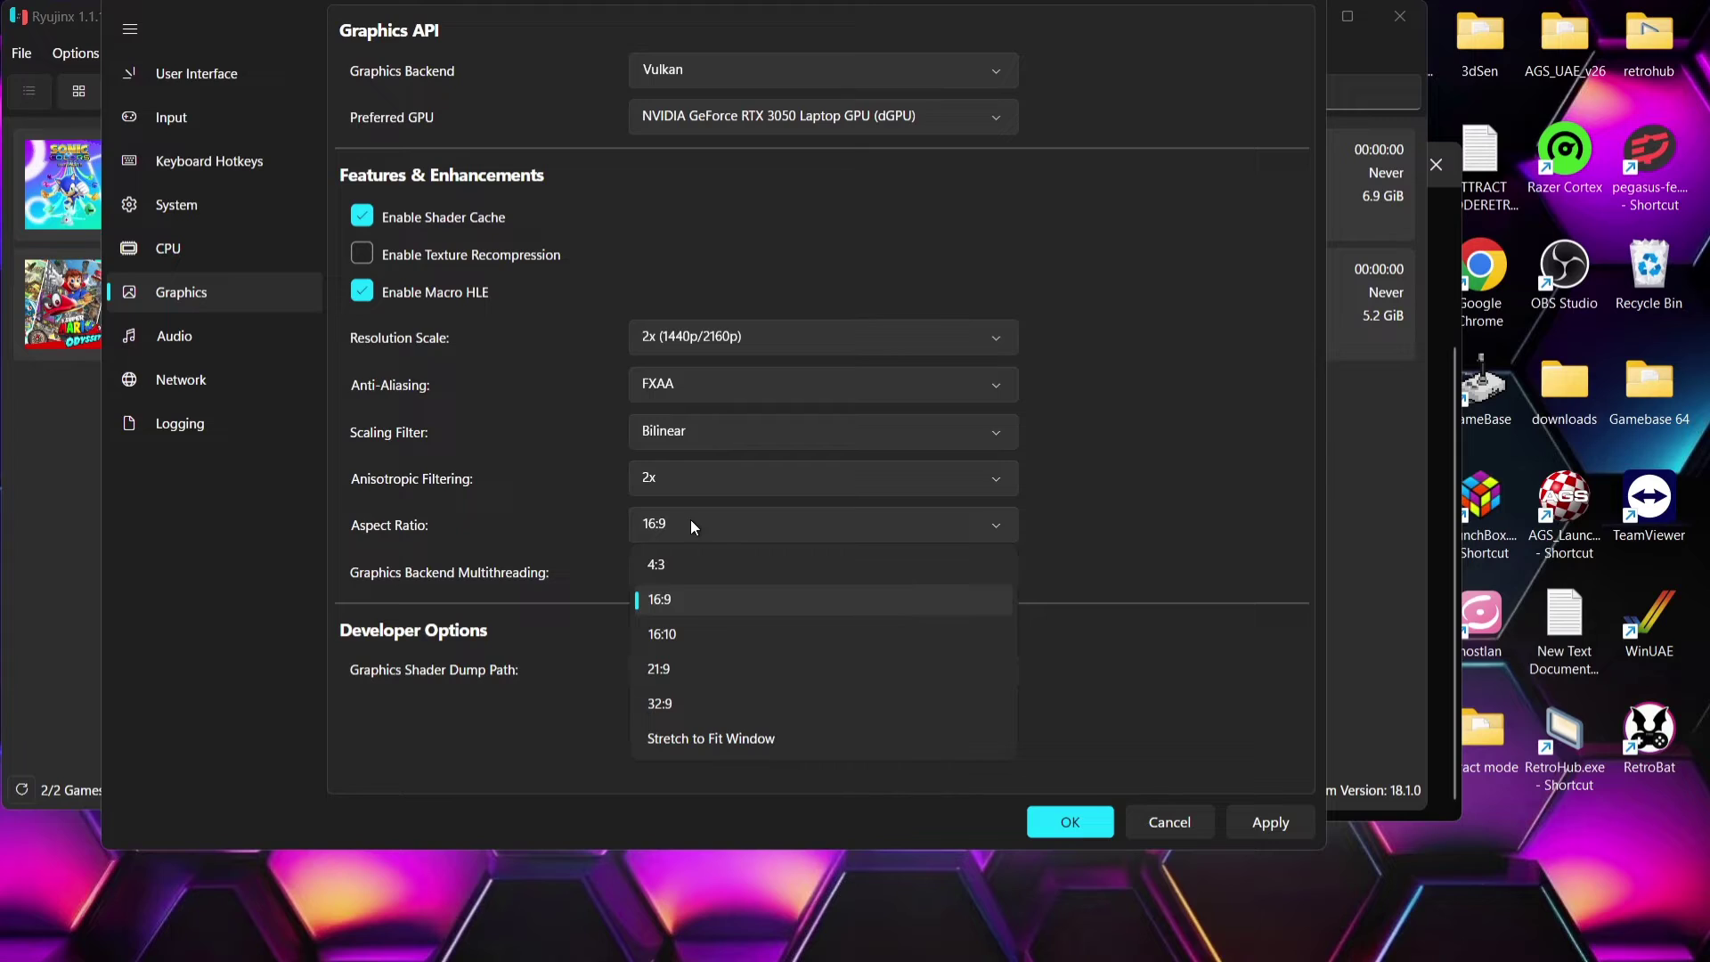
click(705, 607)
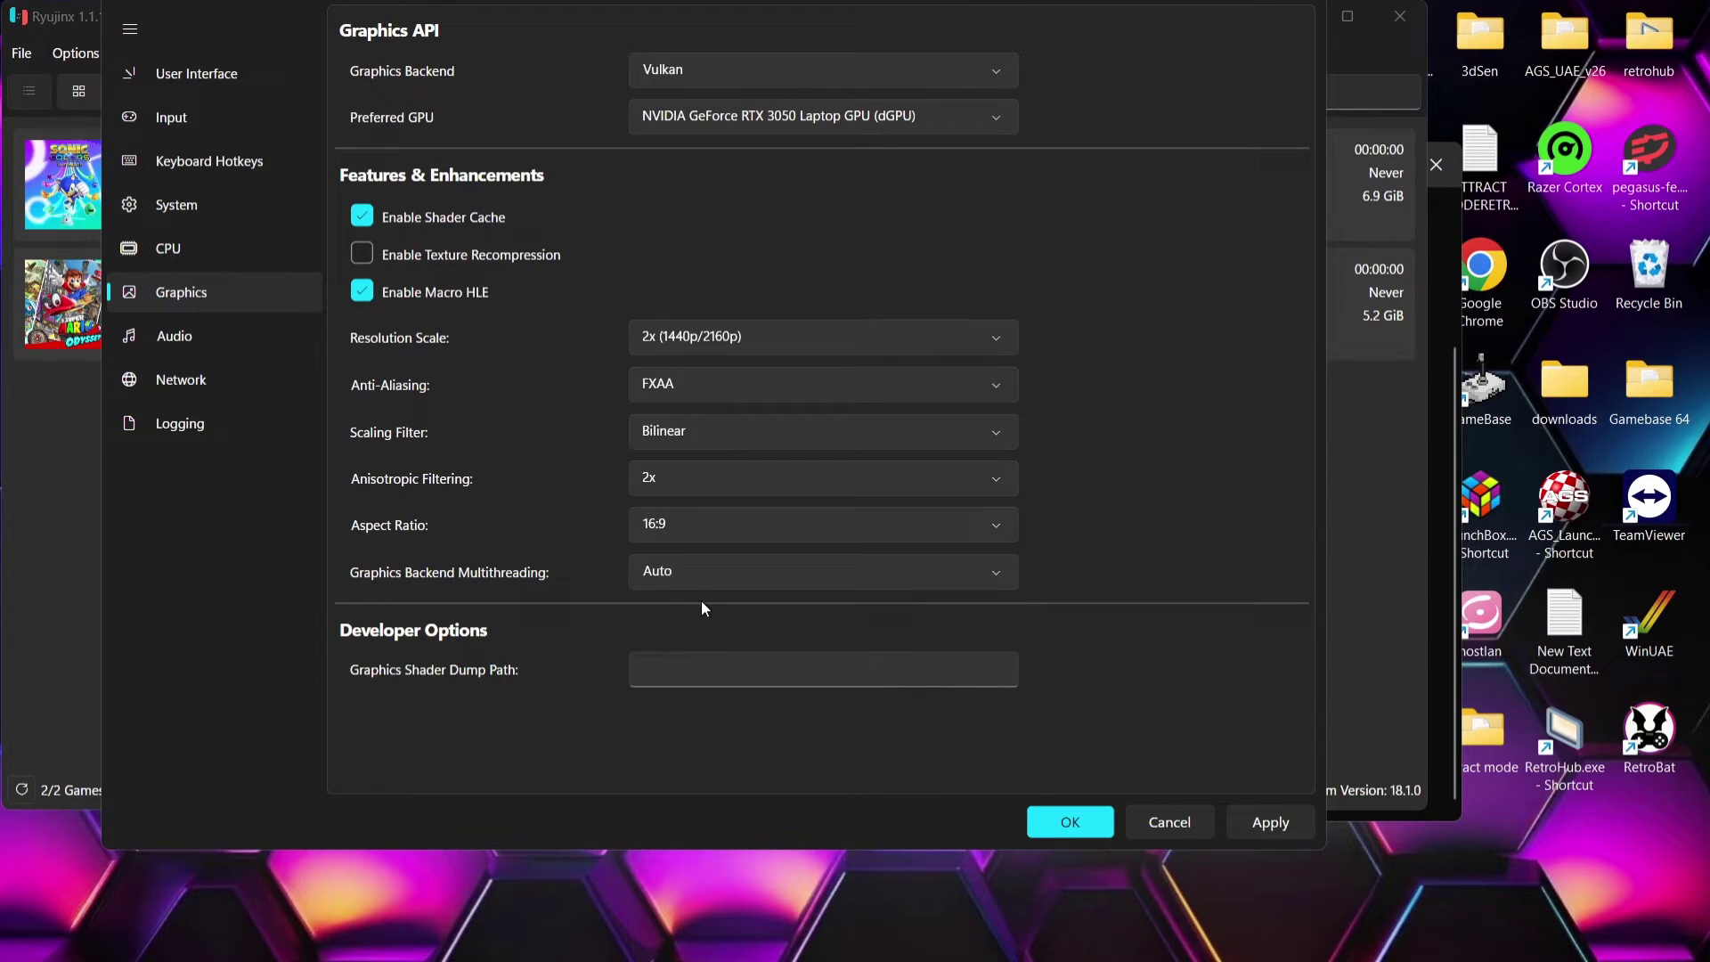
Choose the NVIDIA GeForce RTX 3050 Laptop GPU with the Vulkan backend and save the settings.
click(853, 109)
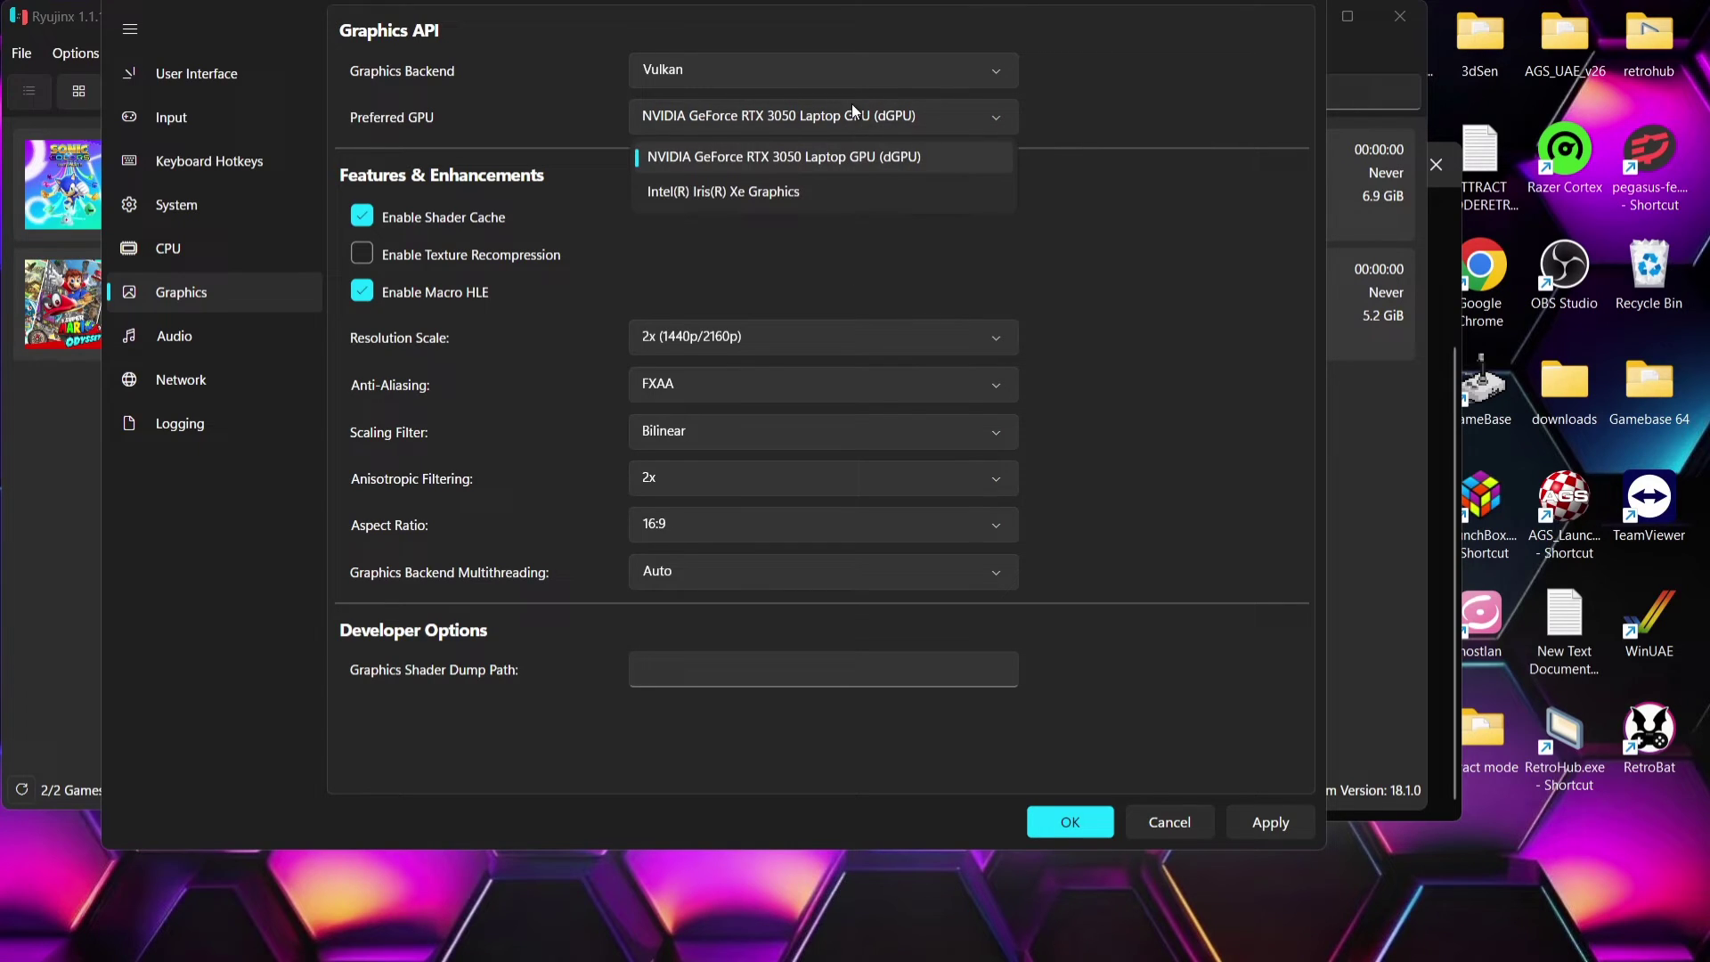
click(864, 157)
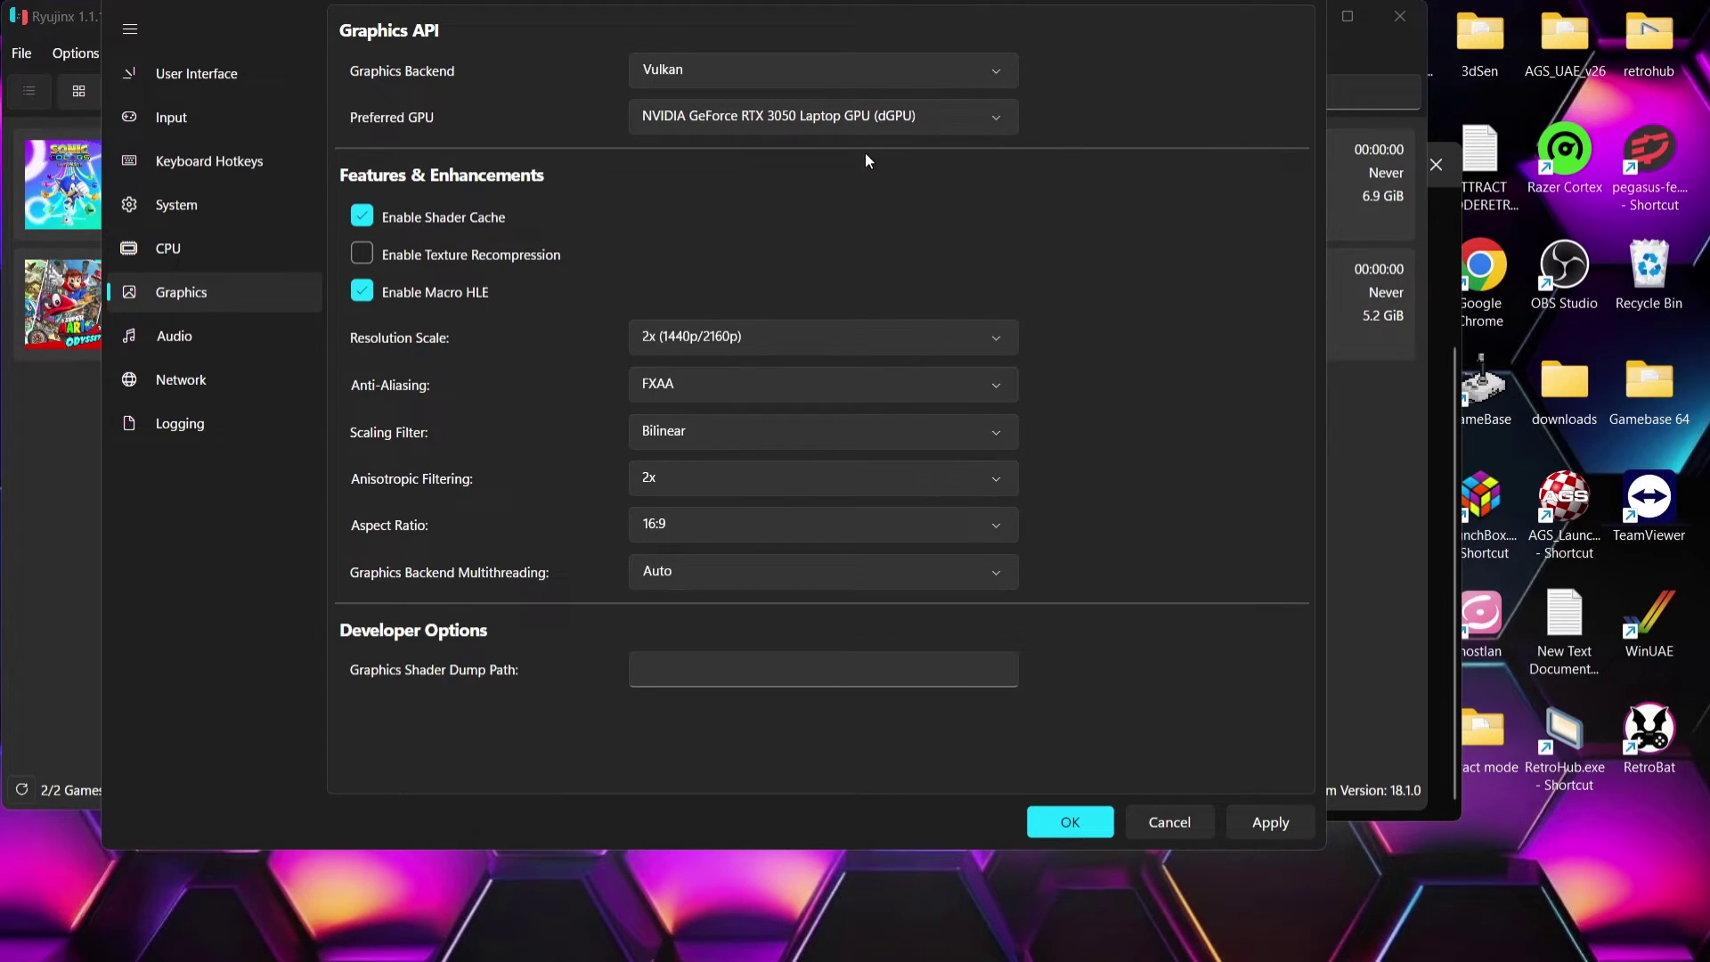
click(790, 65)
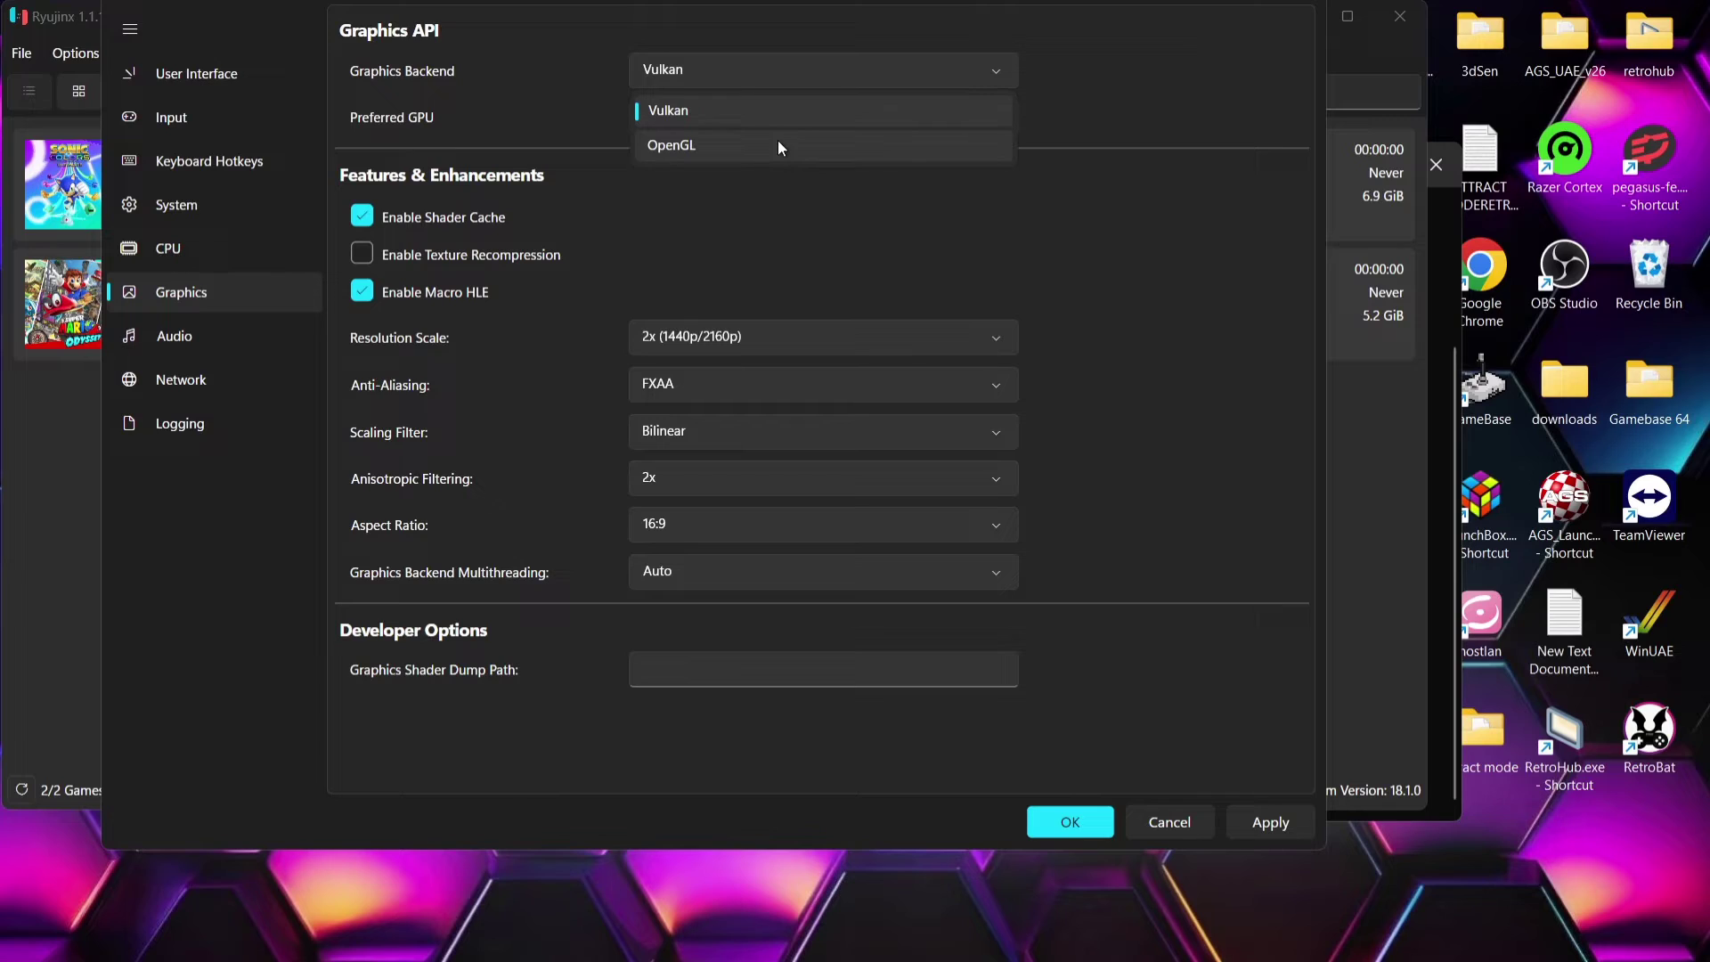
click(778, 110)
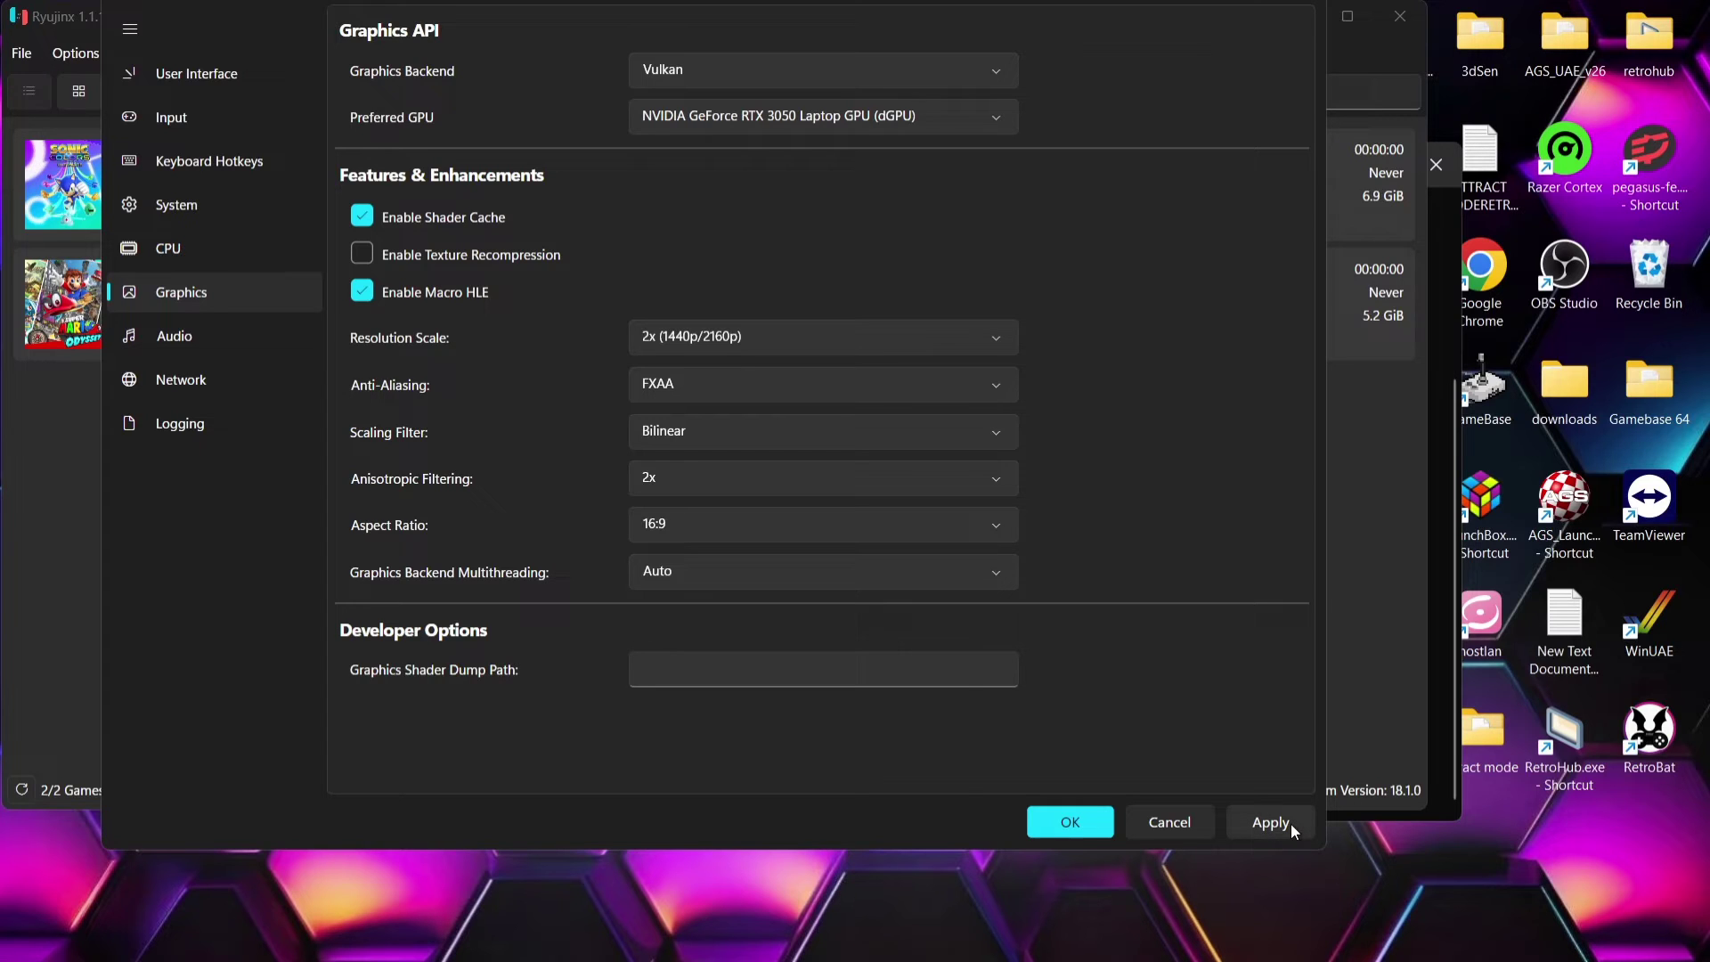
click(1072, 820)
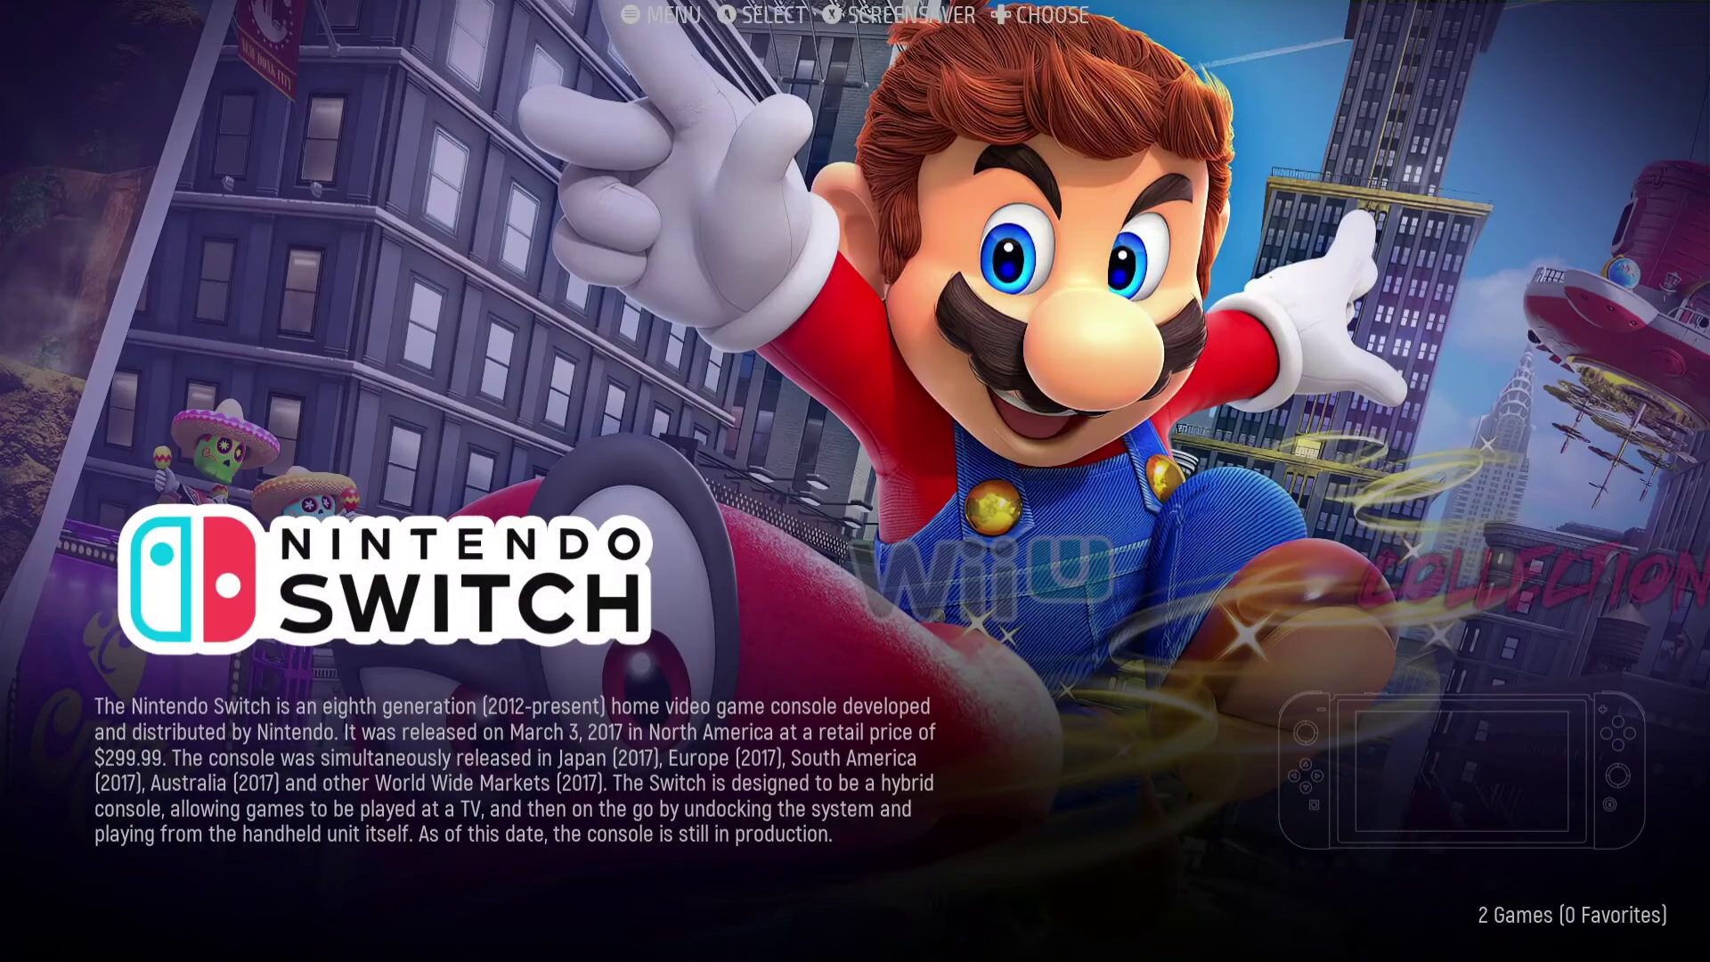
In ES-DE, enter the Nintendo Switch game list and select only Nintendo Switch as the system for the scraper.
key(Return)
key(Down)
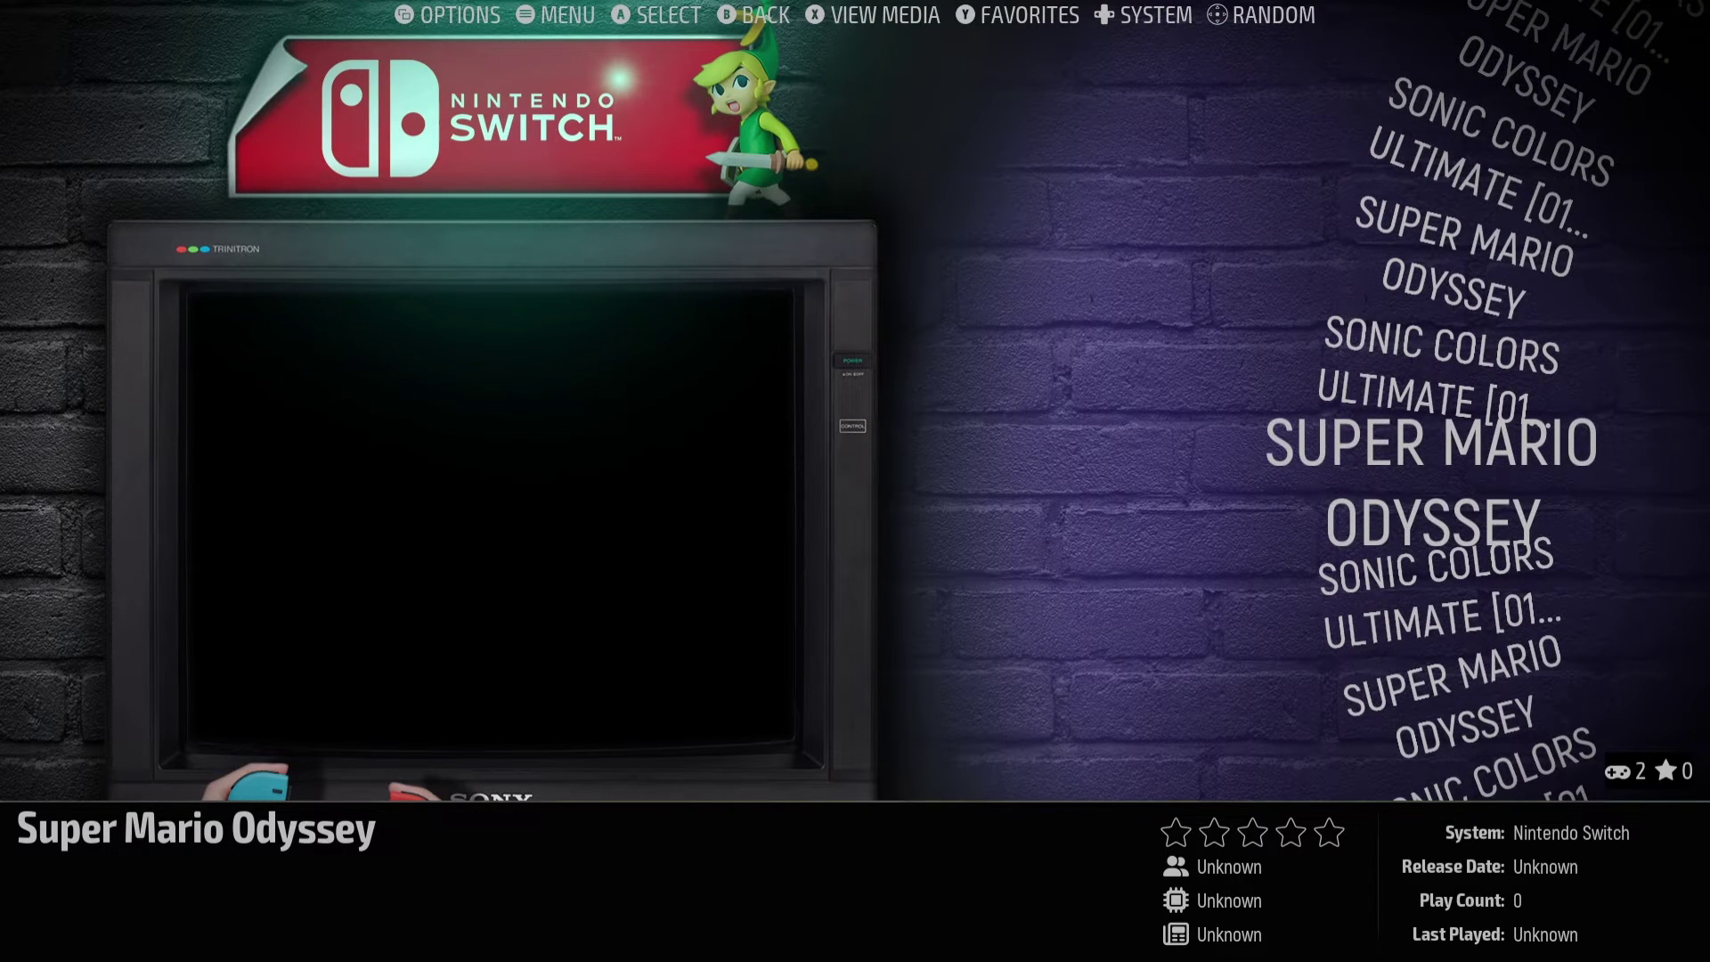
key(Escape)
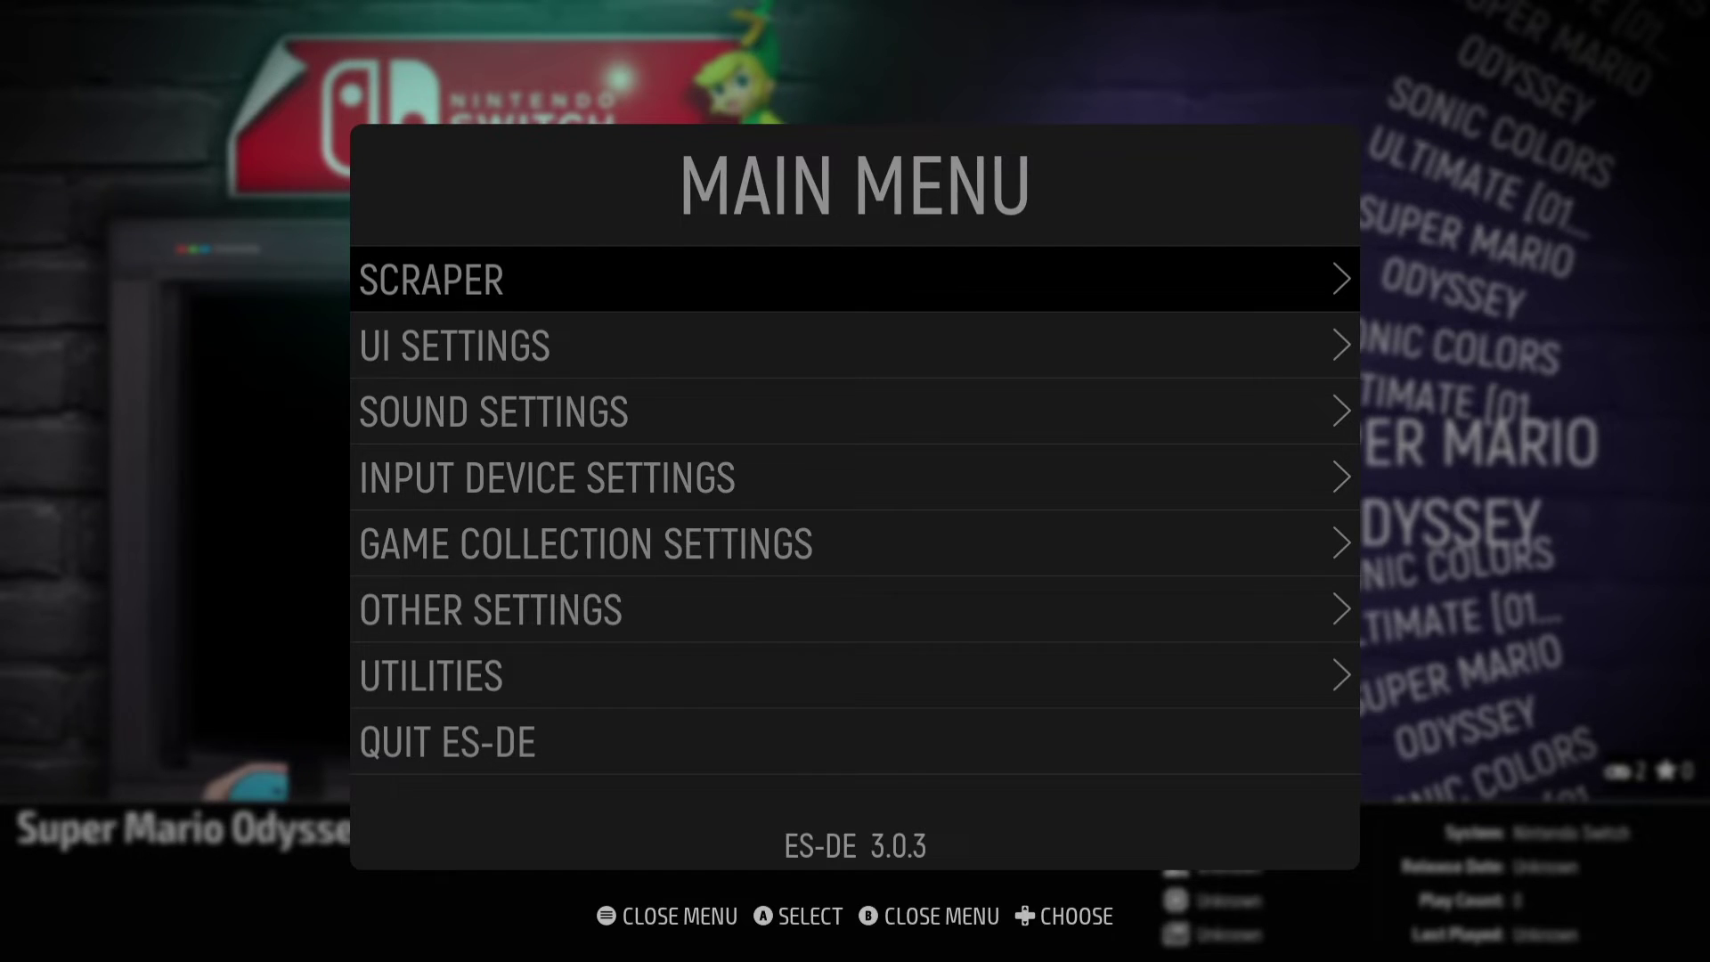
key(Return)
key(Down)
key(Down)
key(Return)
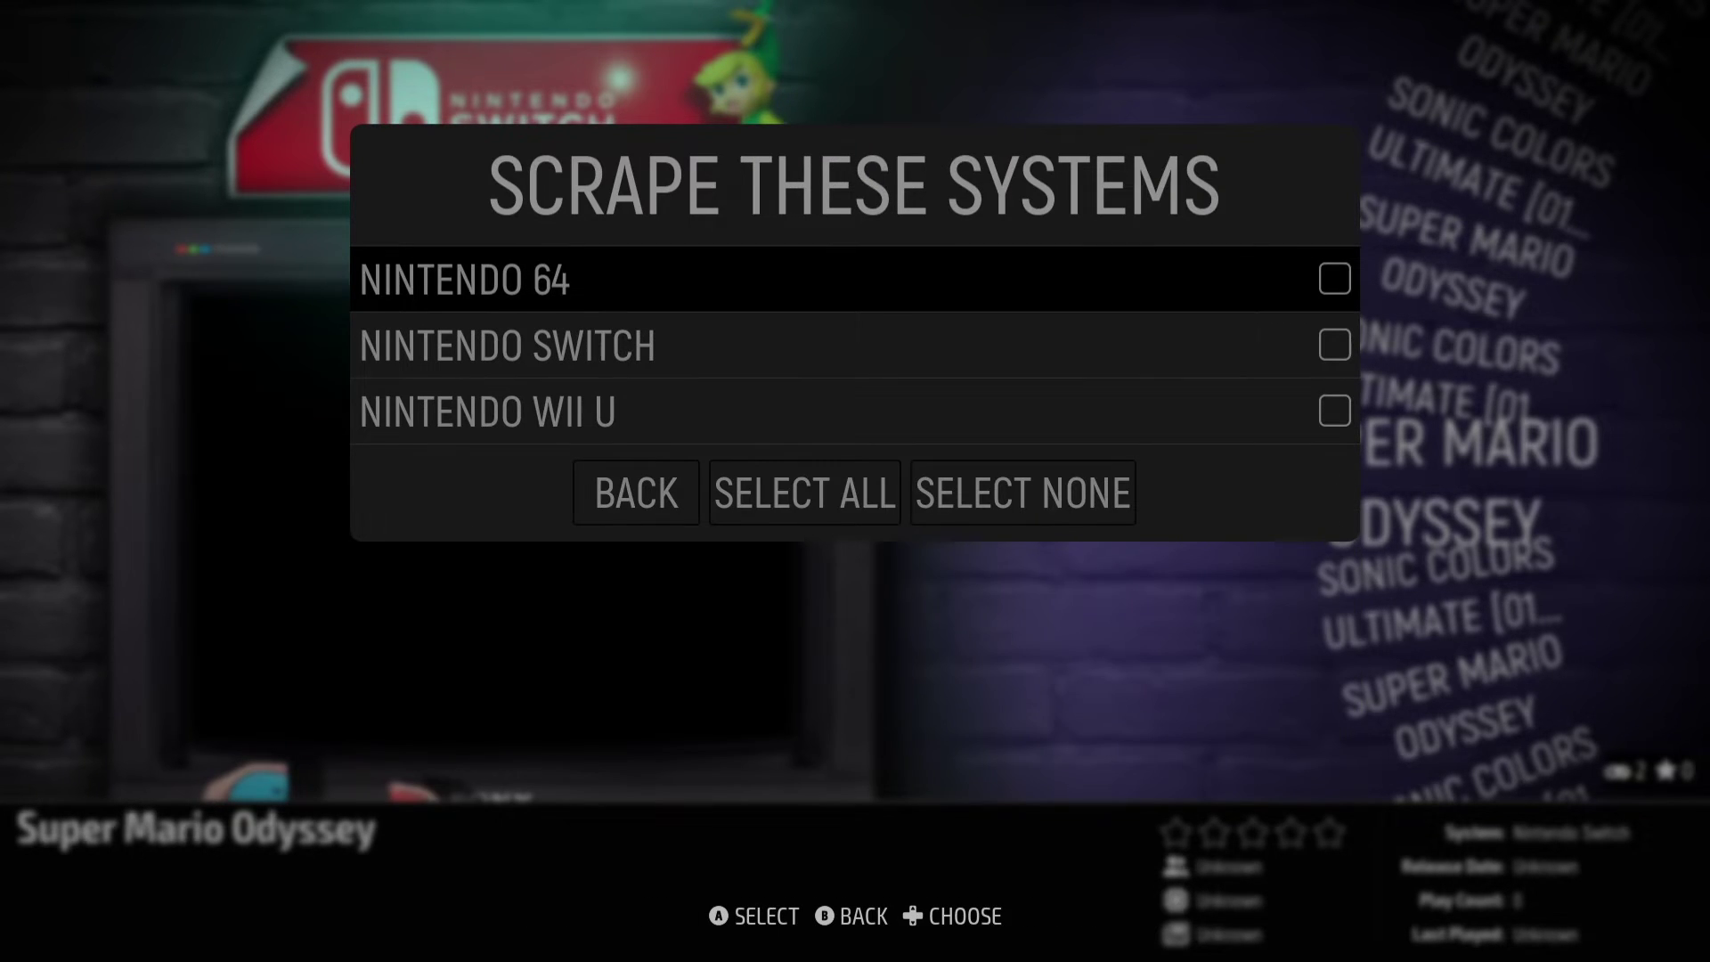
key(Down)
key(Return)
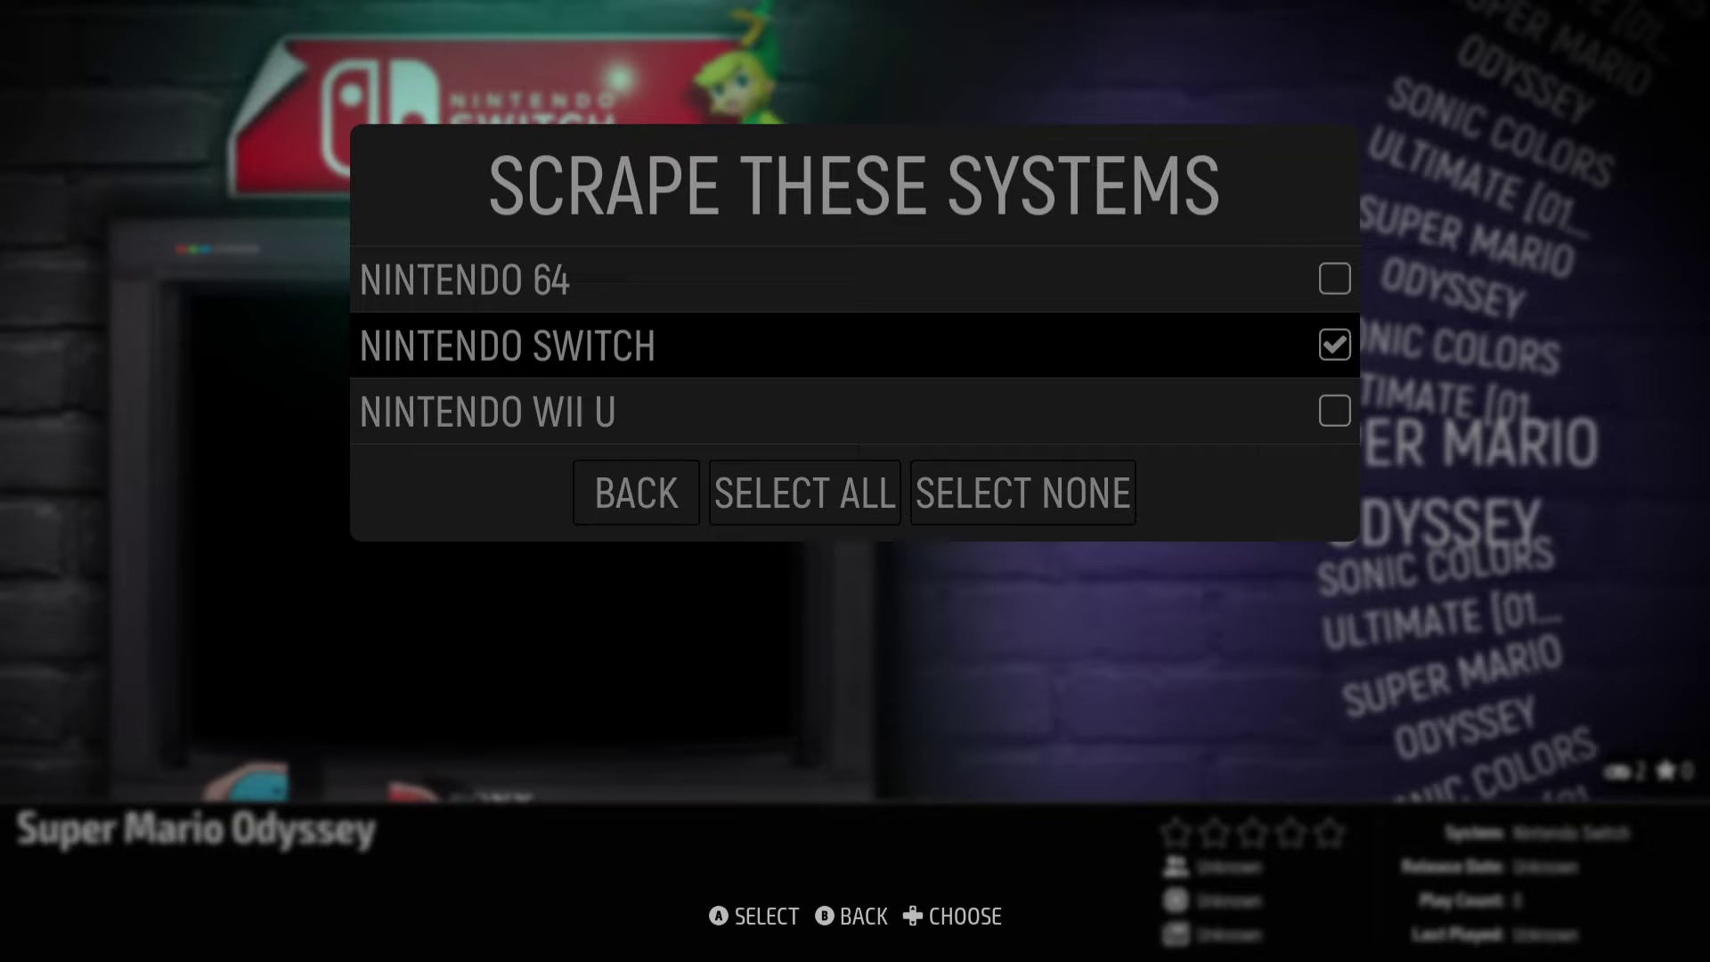
key(Down)
key(Down)
key(Return)
Review the scraper's ScreenScraper account settings and its list of content to download.
key(Down)
key(Return)
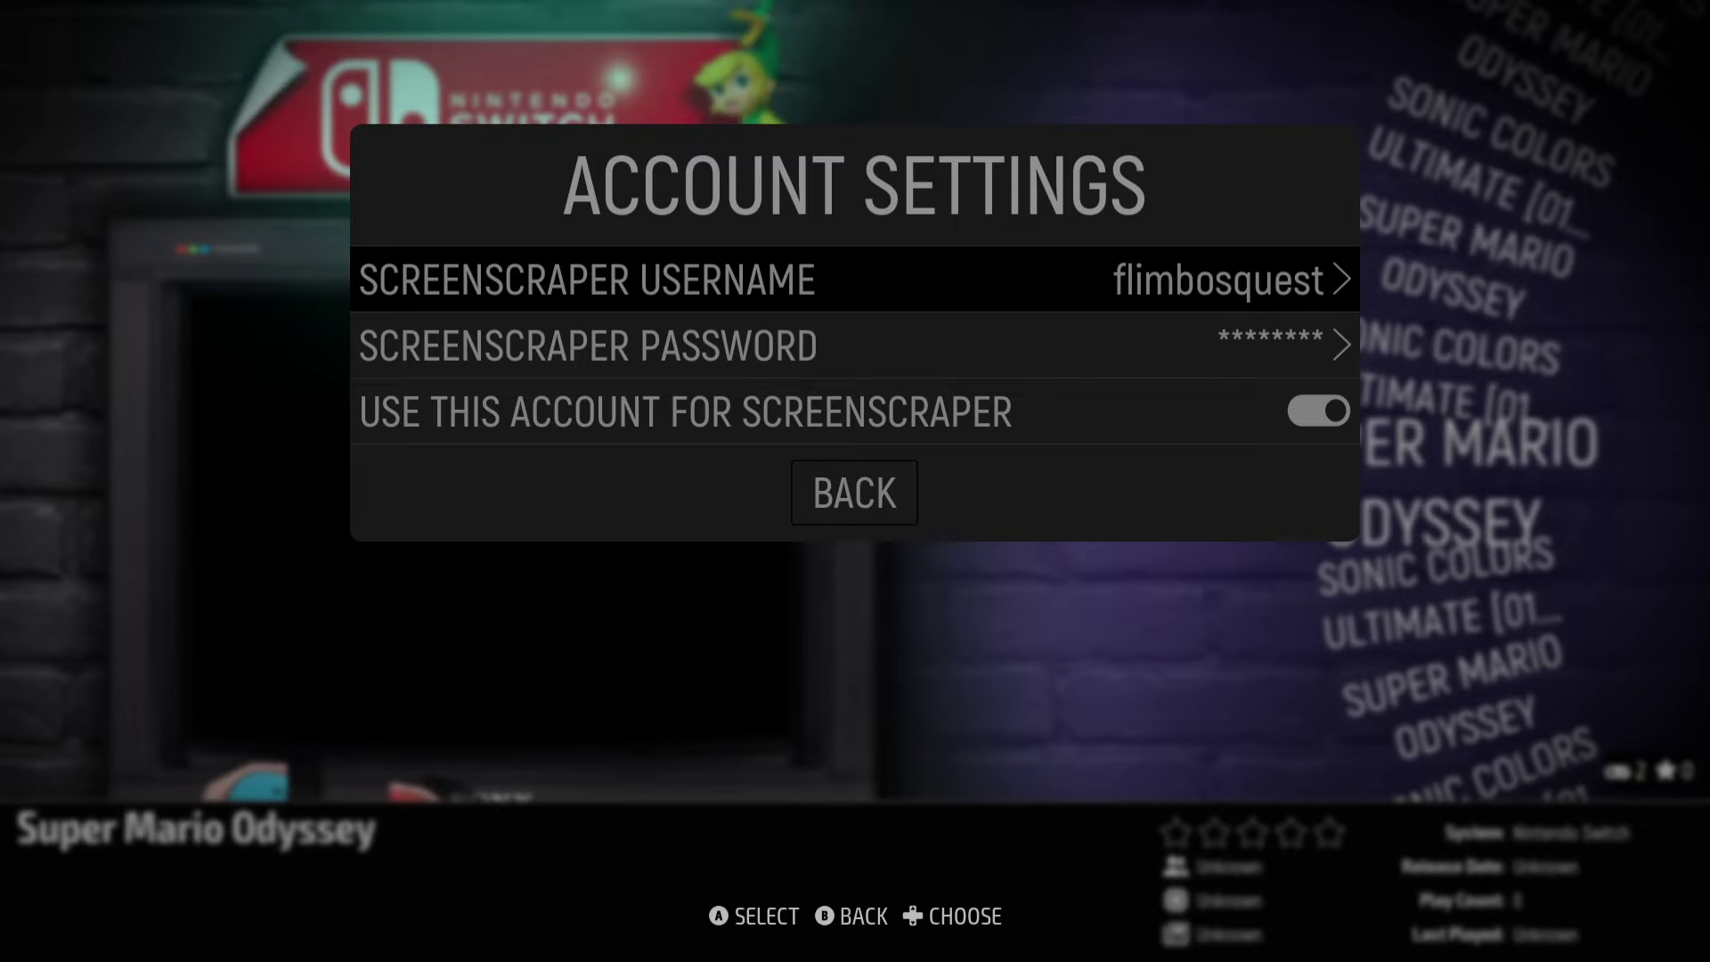
key(BackSpace)
key(Down)
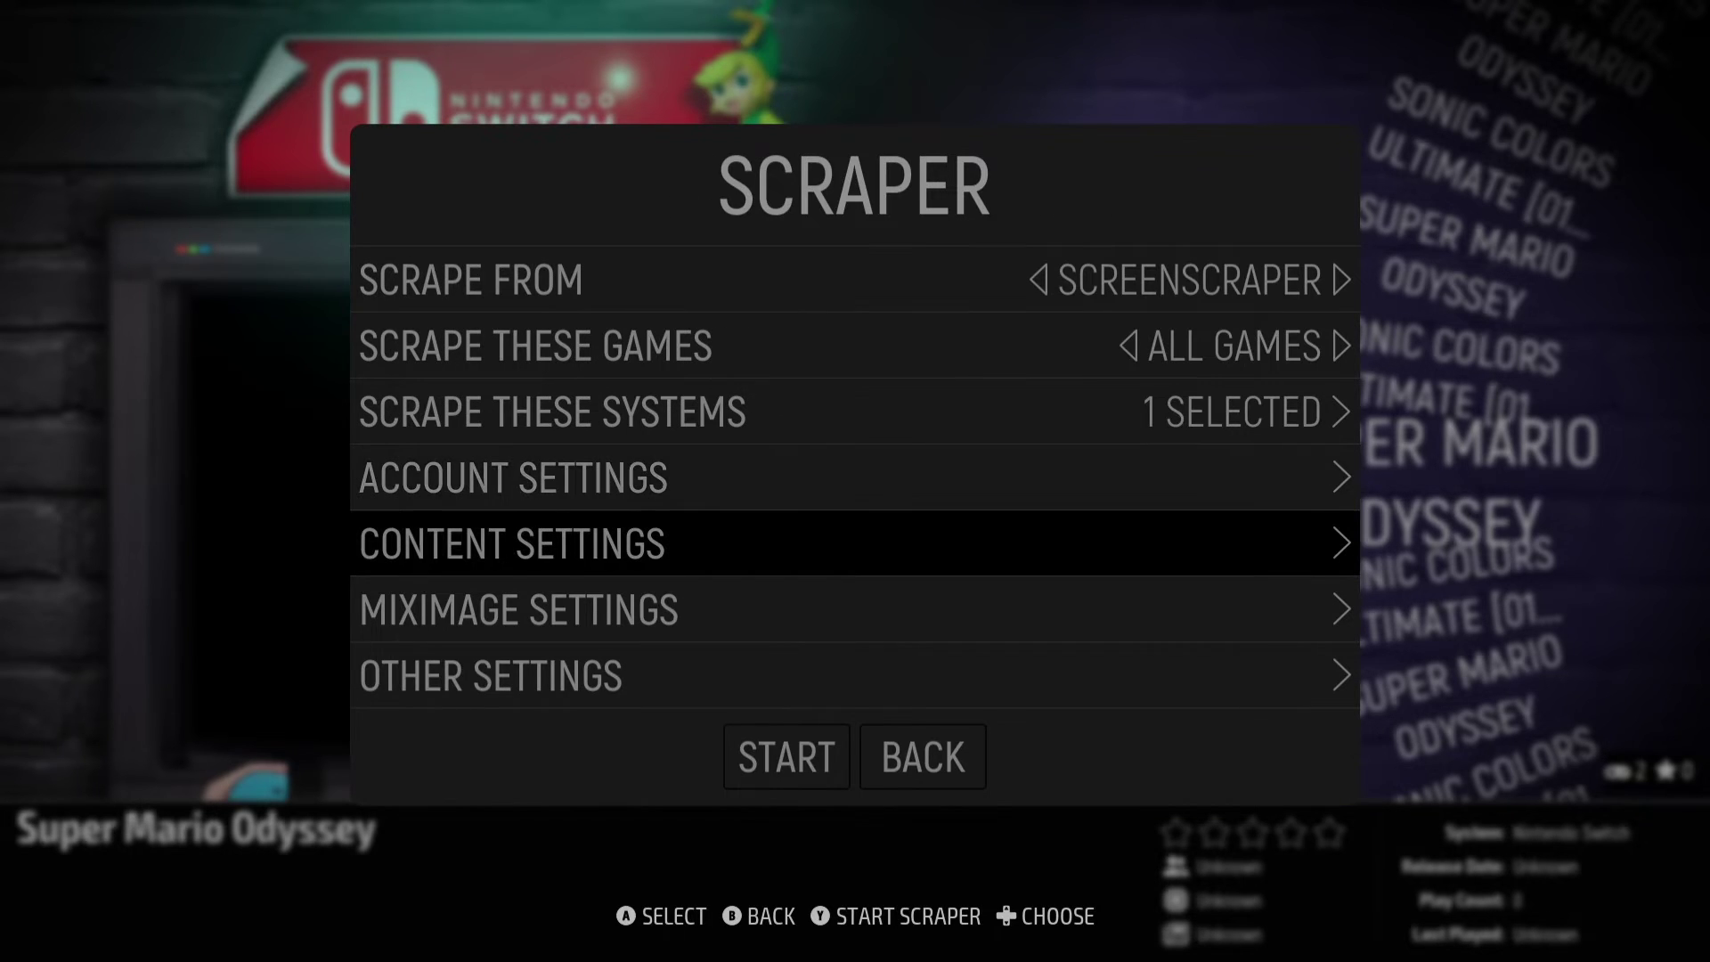
key(Return)
key(Down)
key(Down)
key(Down)
key(Down)
key(Down)
key(Down)
key(Down)
key(Down)
key(Down)
key(Down)
key(Down)
key(Down)
key(Down)
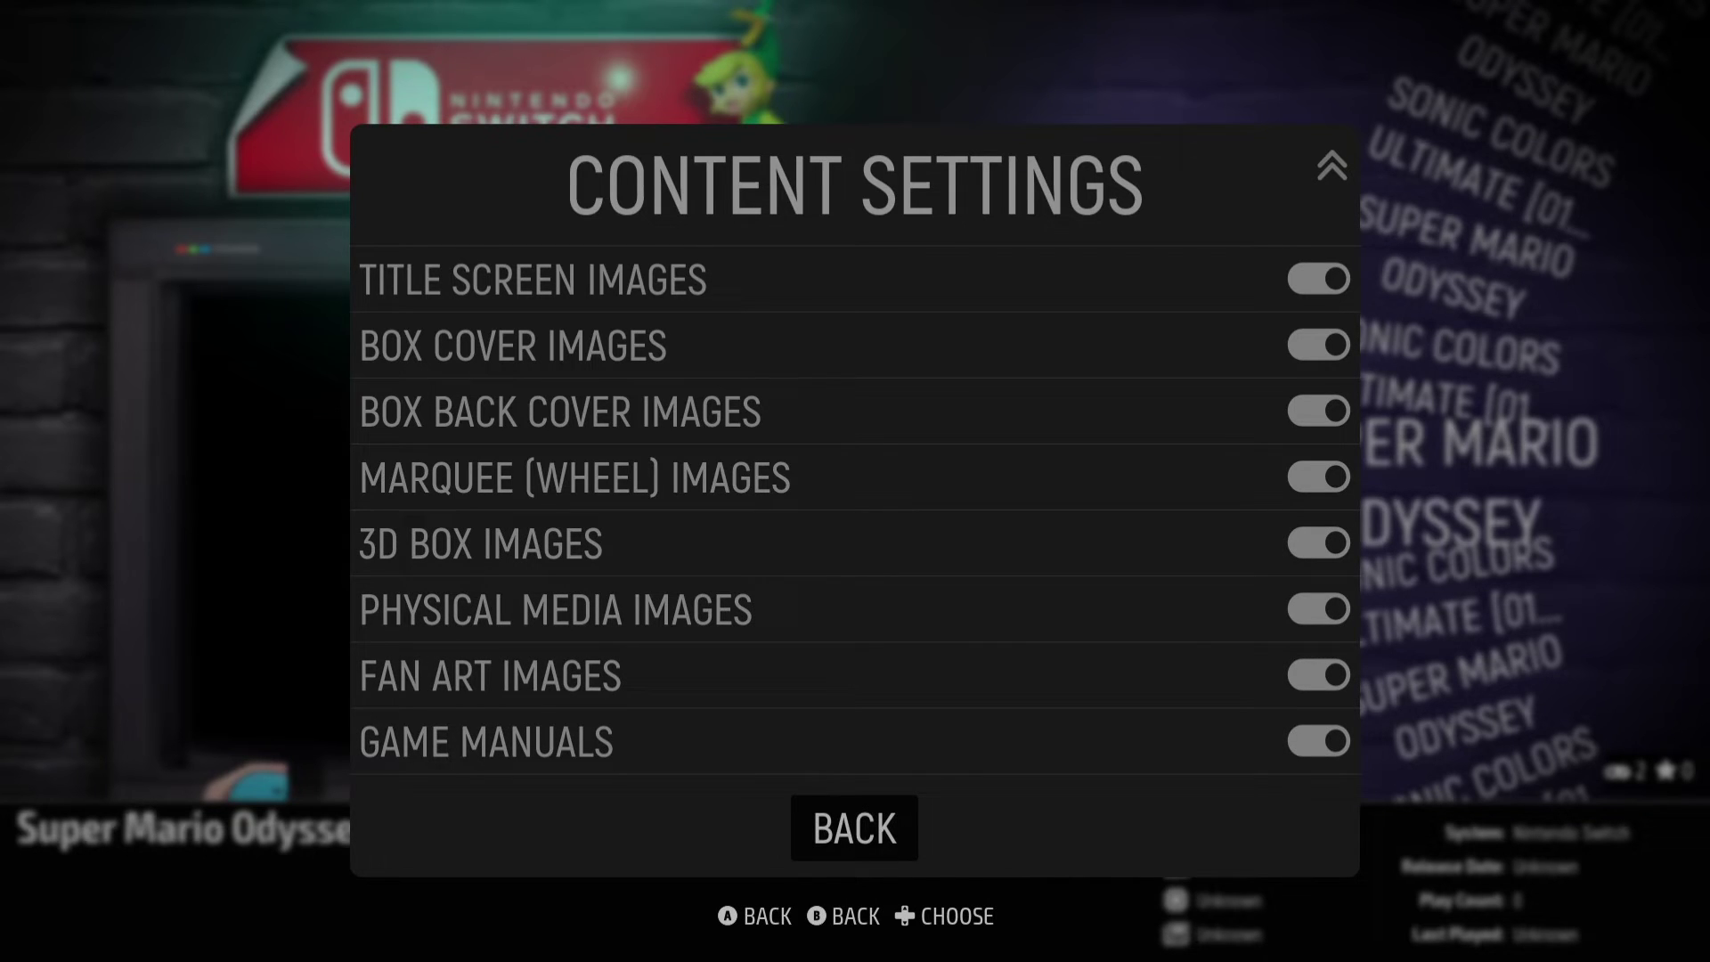
key(Return)
Run the scraper on the Nintendo Switch games and dismiss its summary.
key(Down)
key(Down)
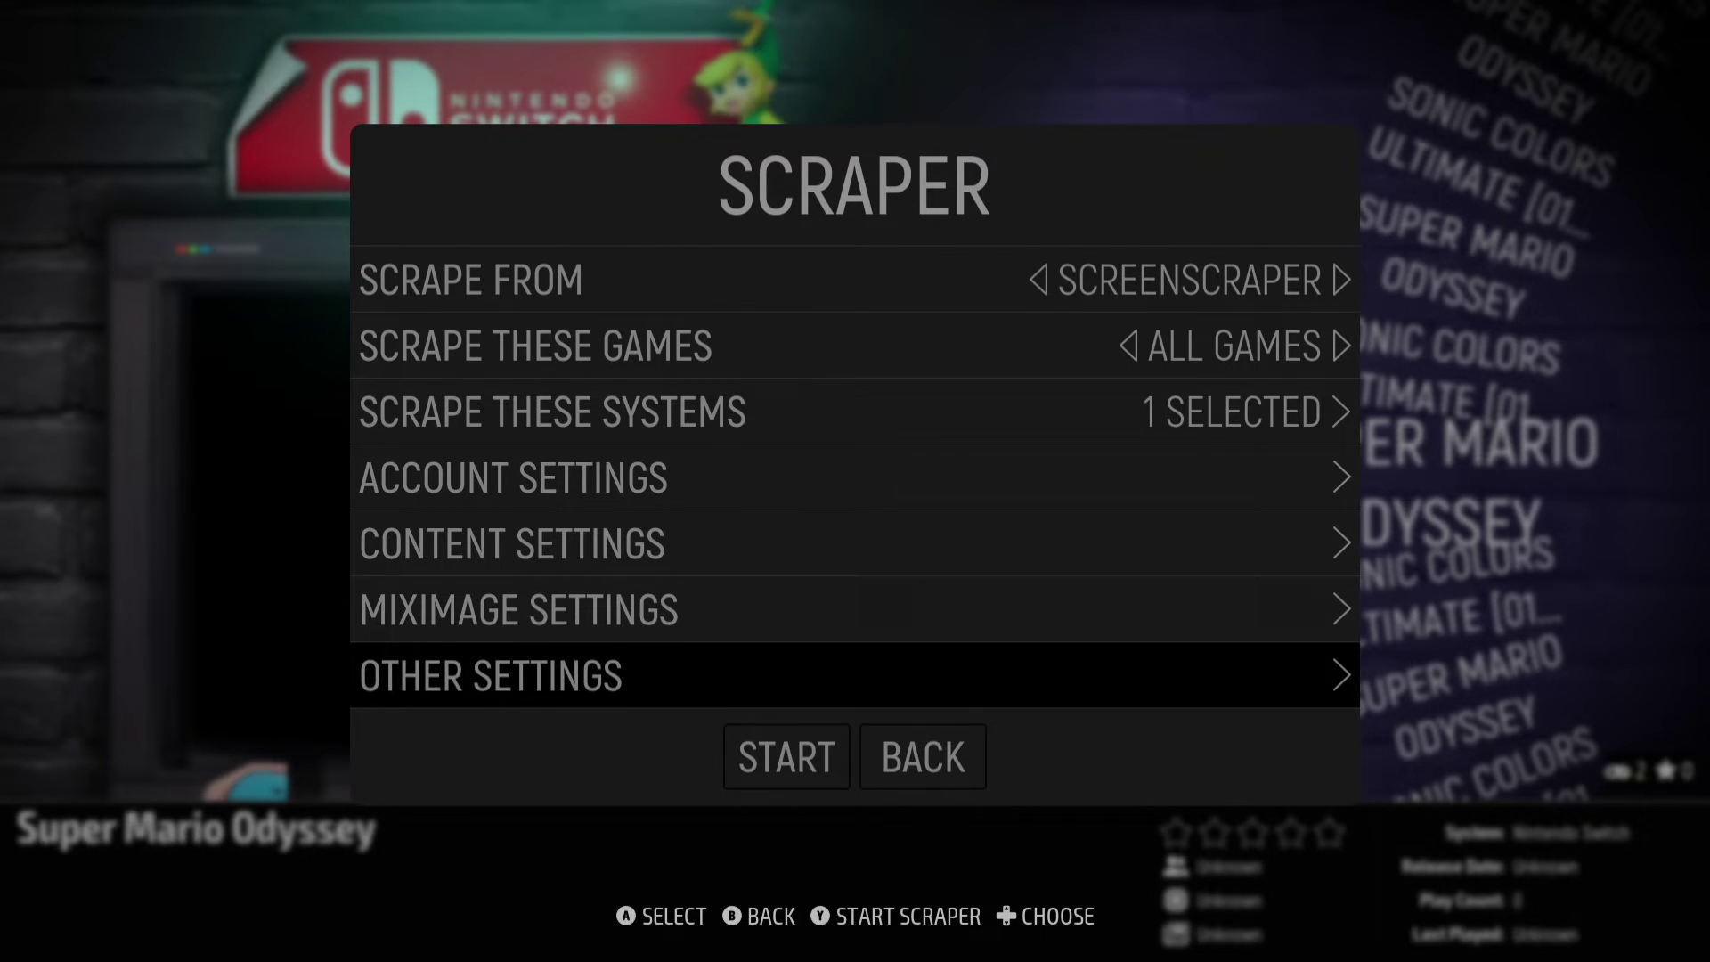
key(Down)
key(Return)
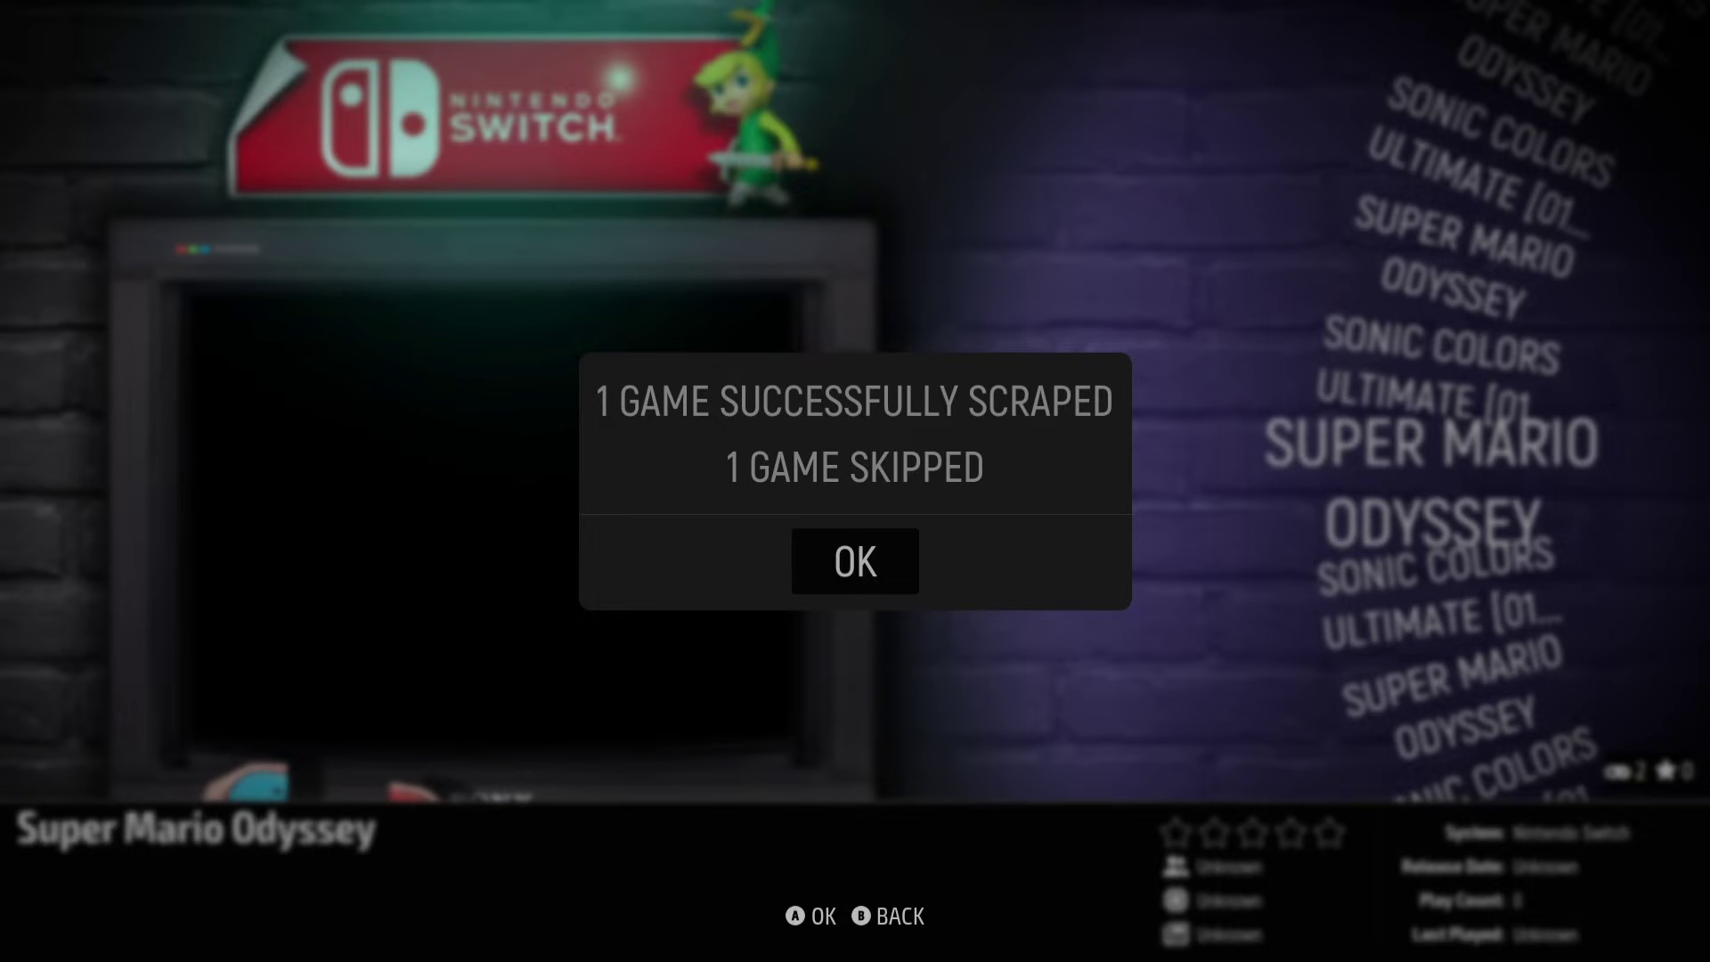
key(Return)
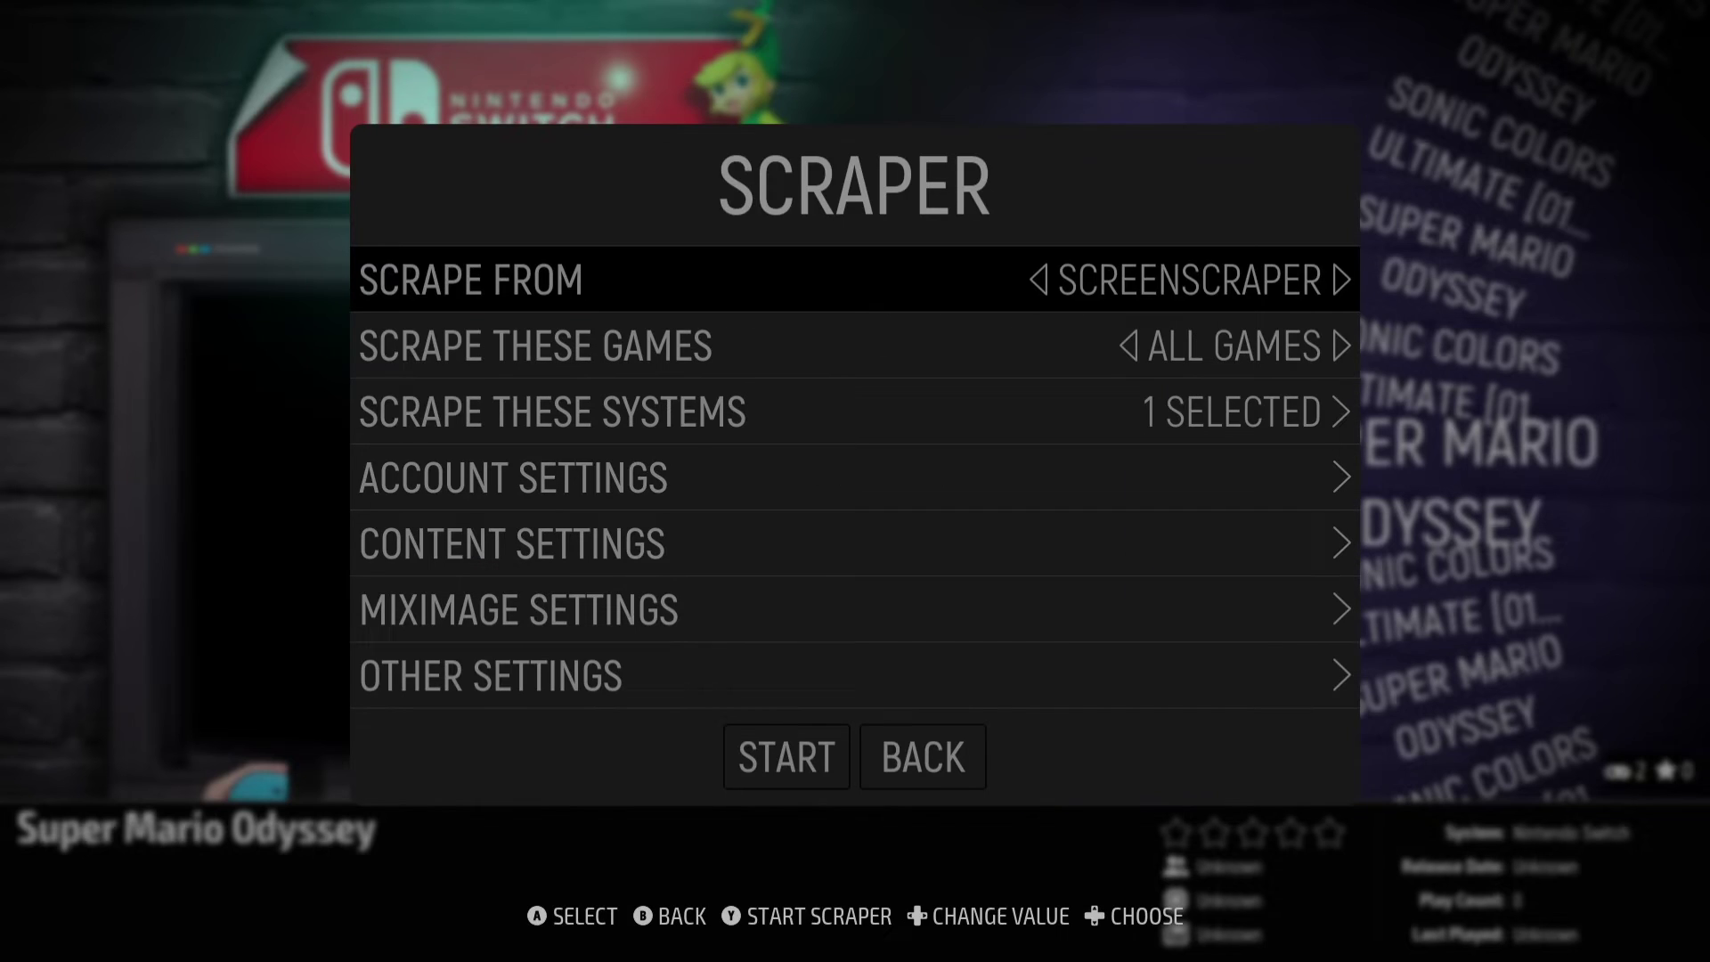
Return to the Switch game list and check the Super Mario Odyssey and Sonic Colors Ultimate entries.
key(BackSpace)
key(BackSpace)
key(Up)
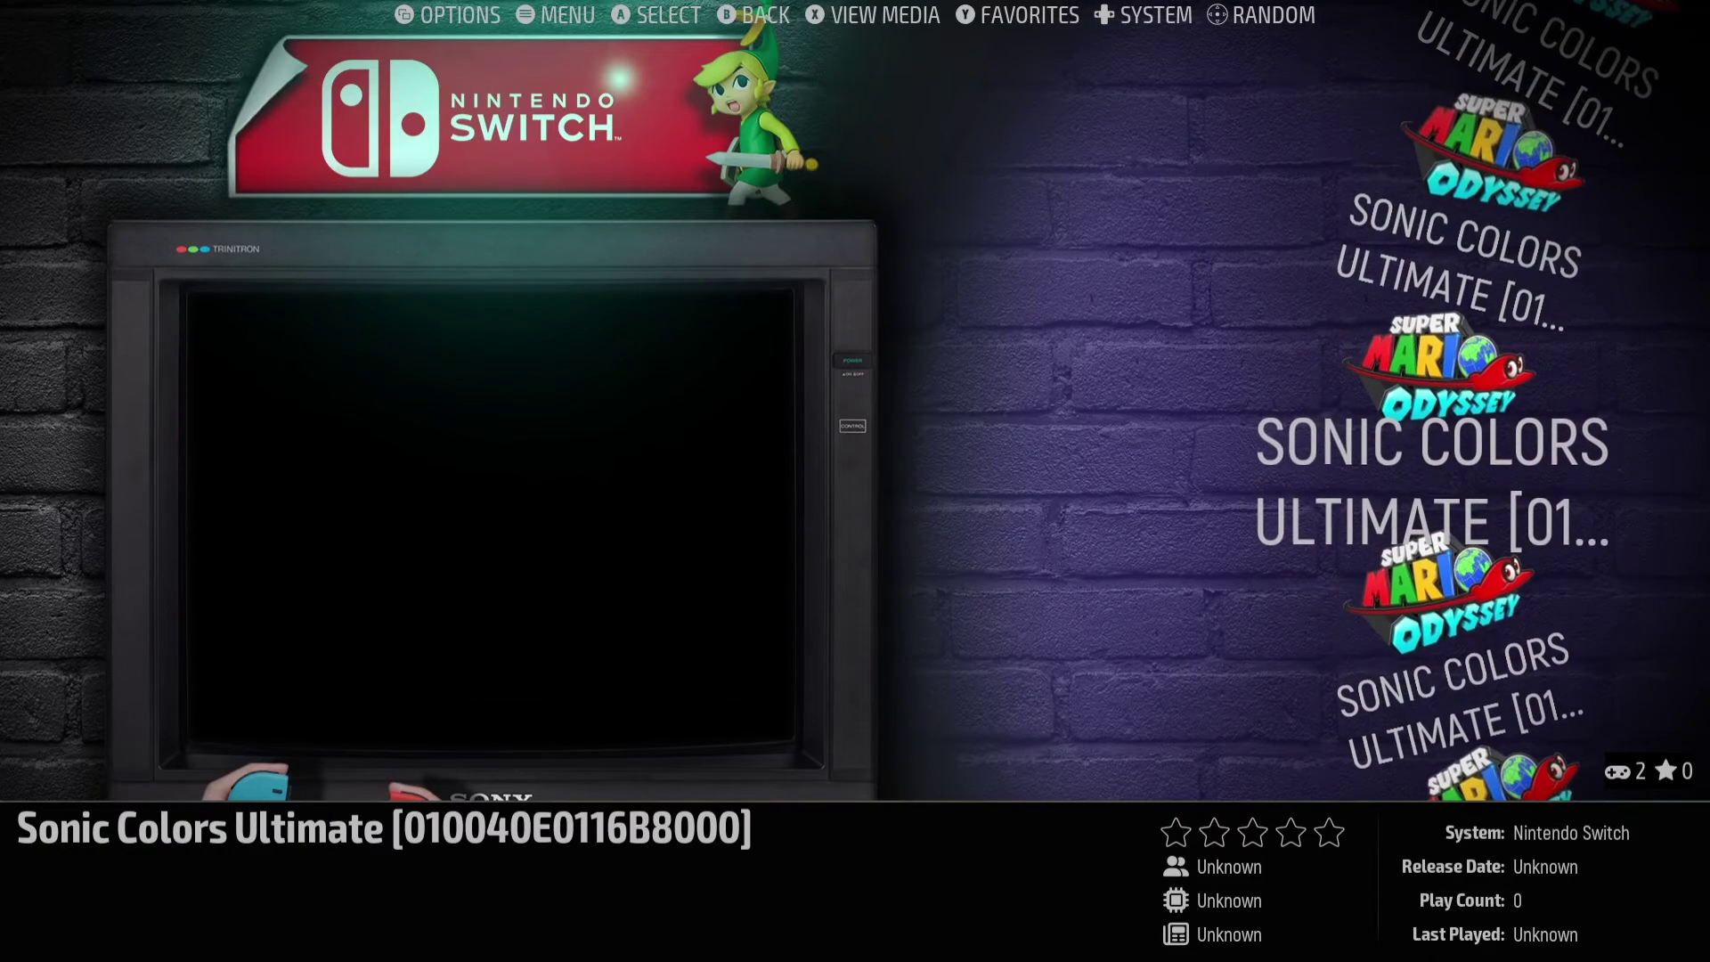
key(Down)
key(Up)
Quit ES-DE.
key(Escape)
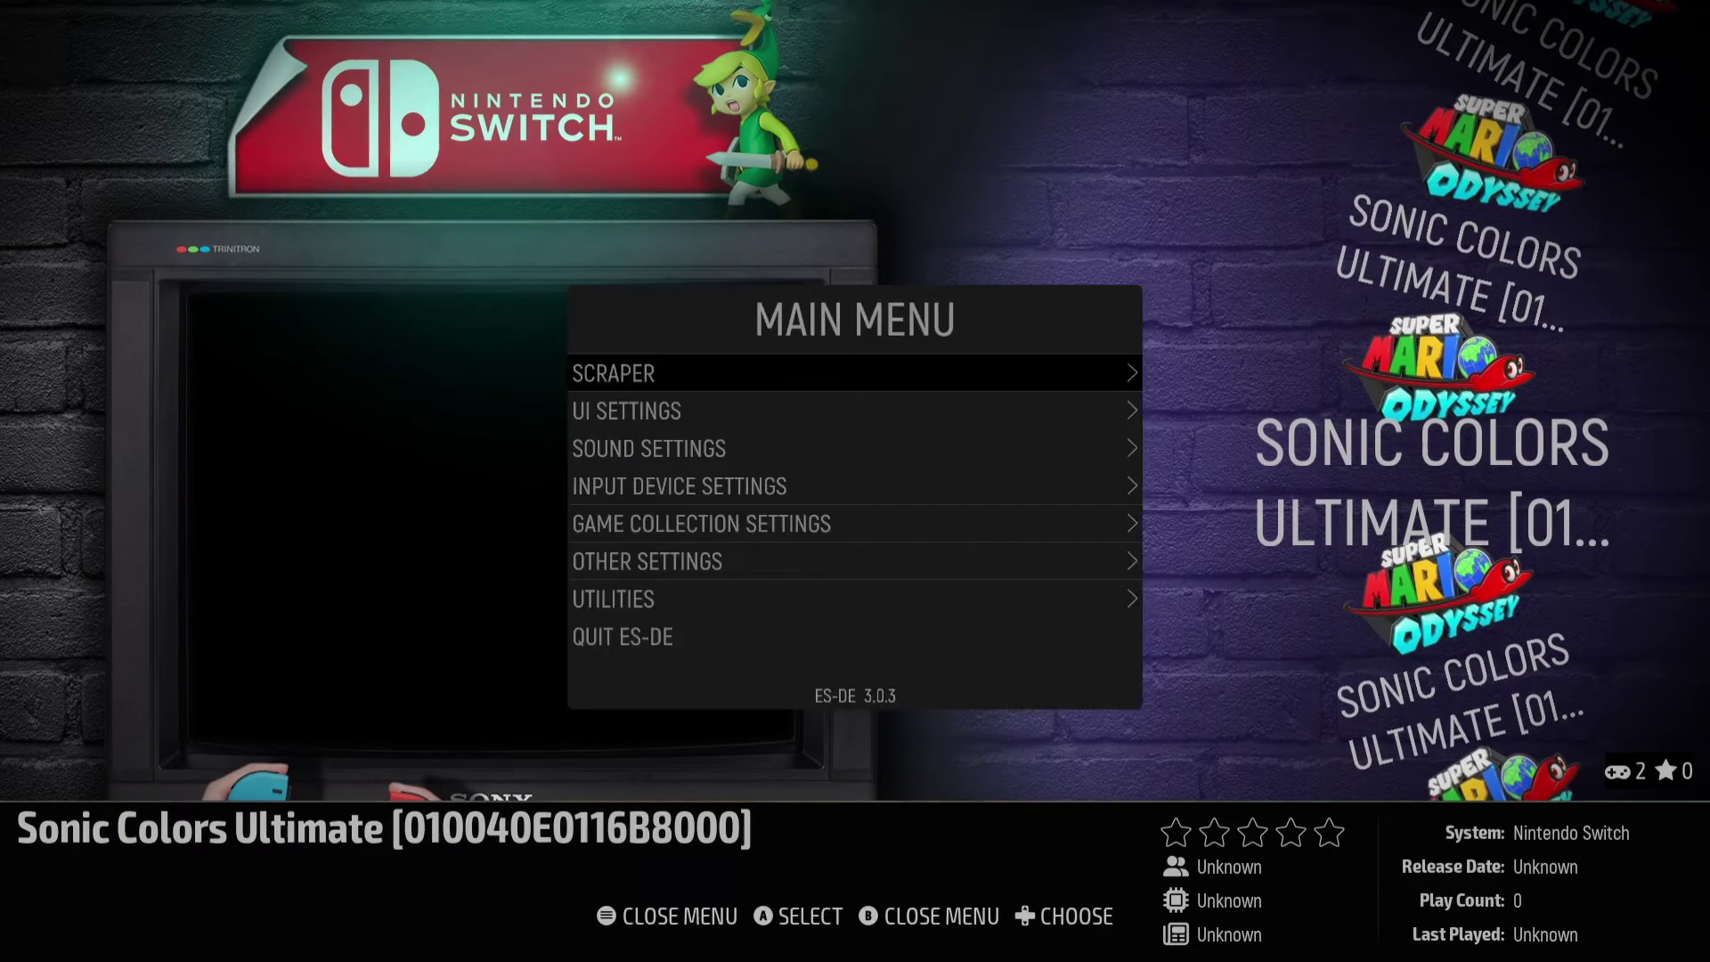
key(Down)
key(Down)
key(Down)
key(Down)
key(Down)
key(Down)
key(Down)
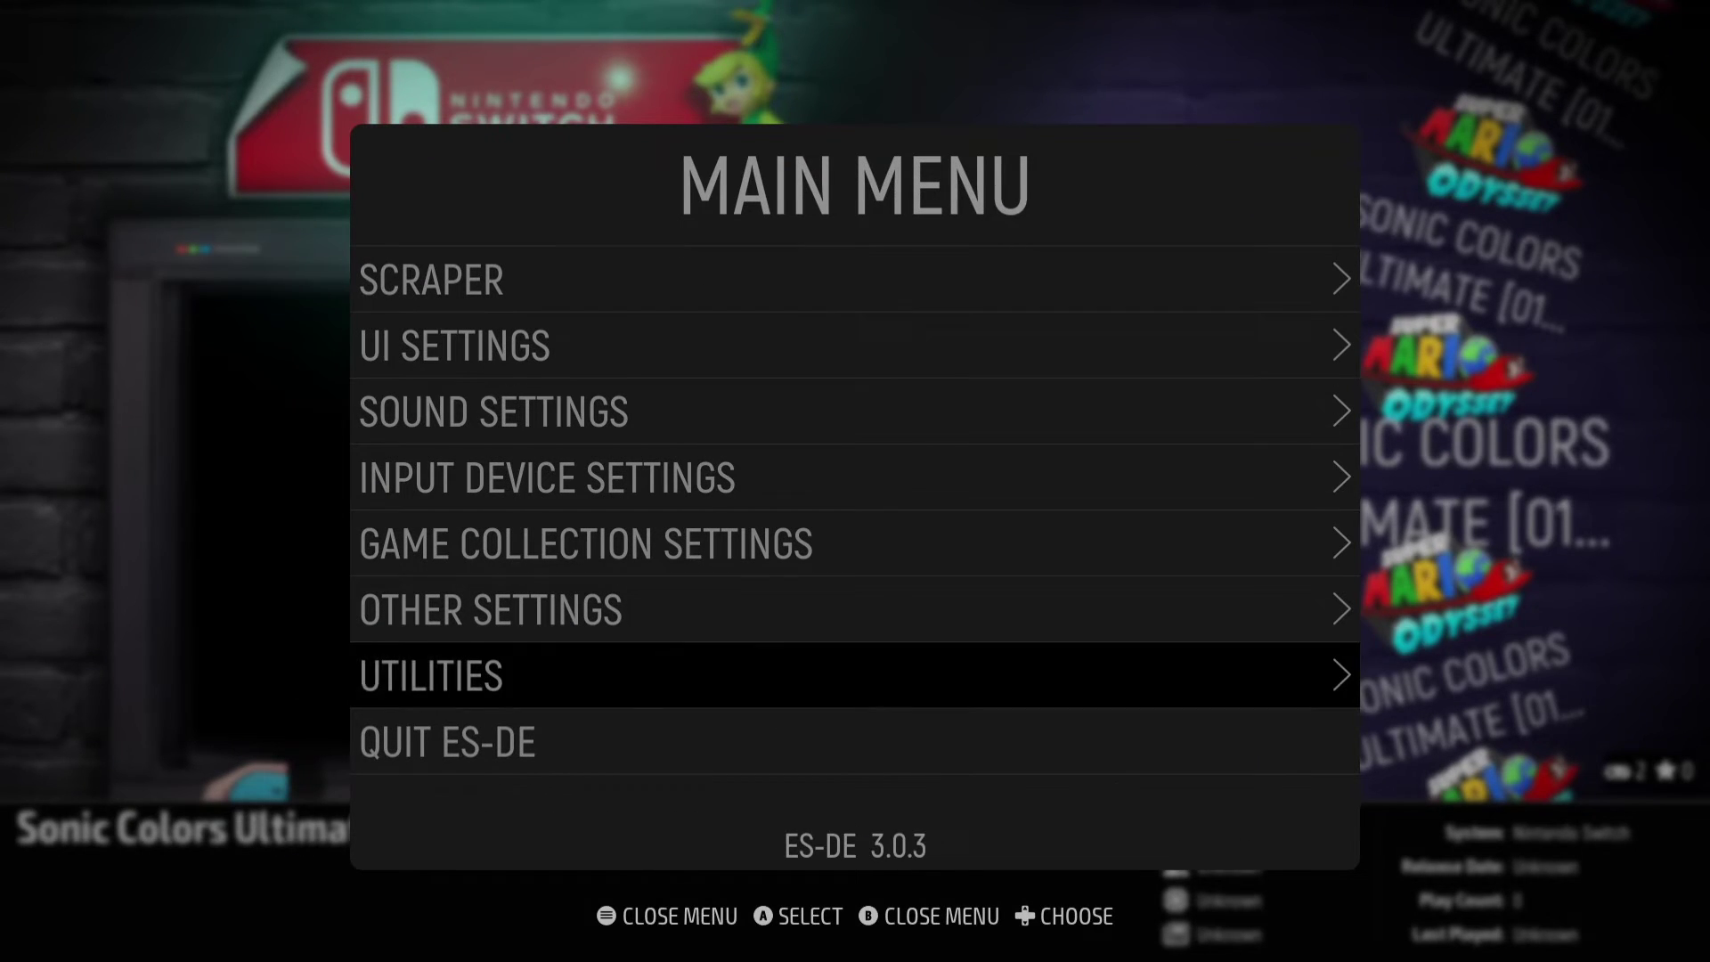
key(Return)
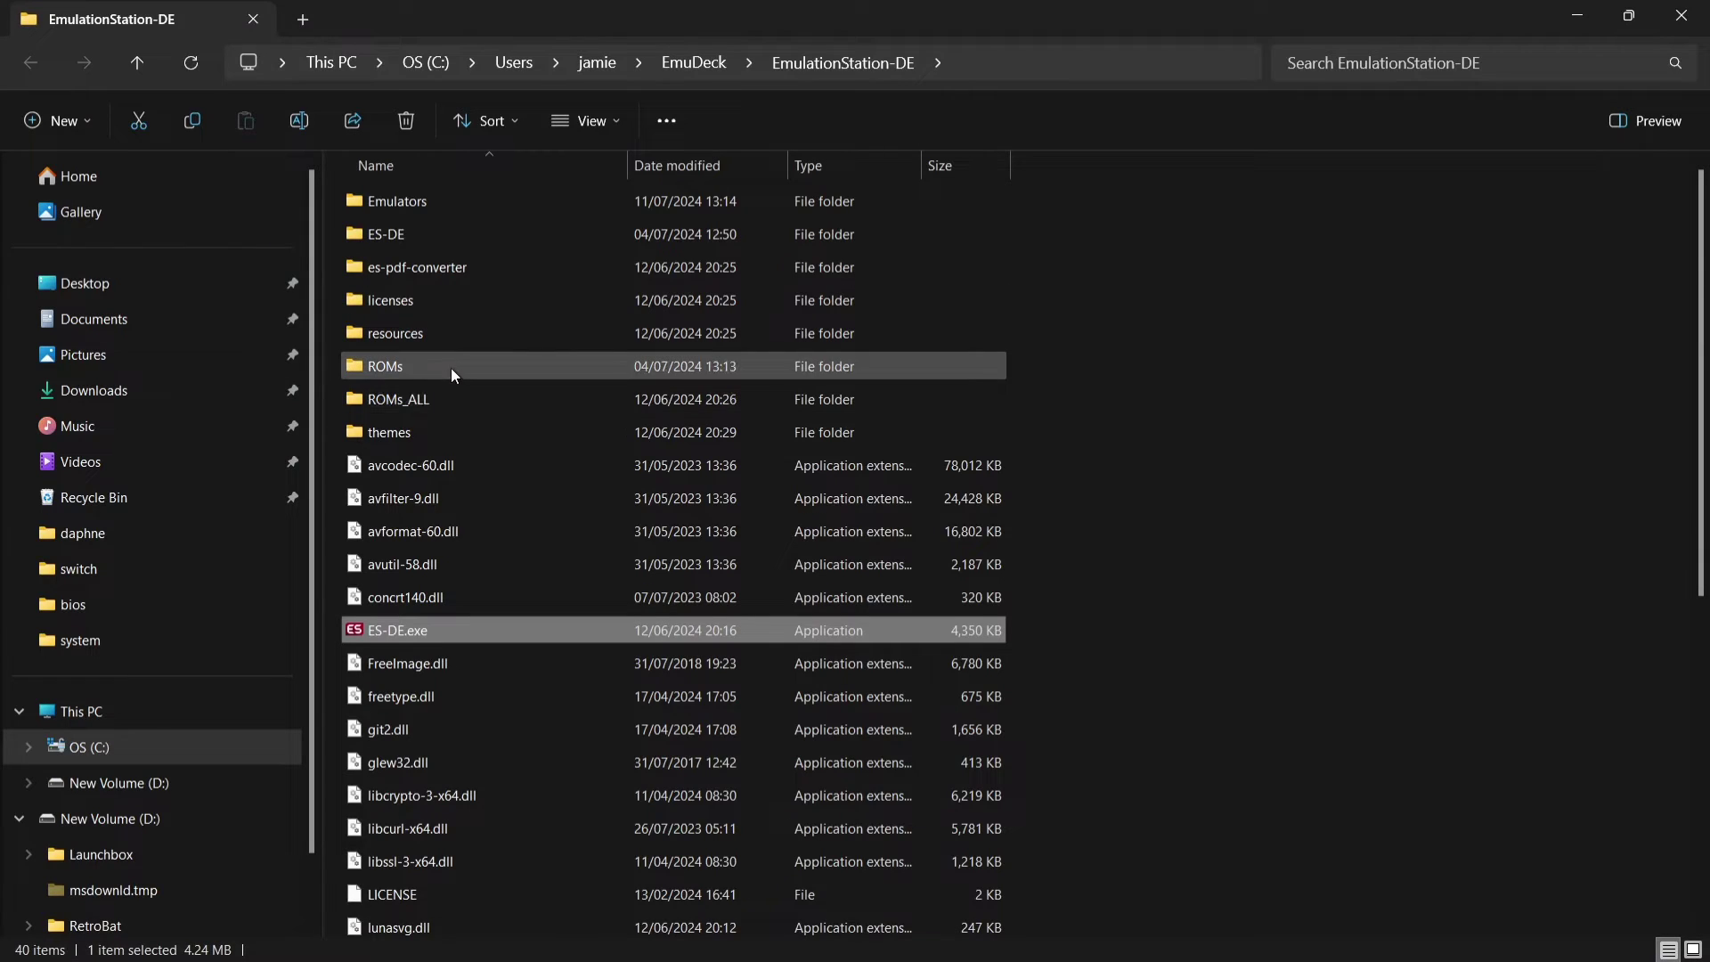
In File Explorer, open the switch folder inside EmulationStation-DE\ROMs.
double_click(452, 368)
scroll(748, 745, down, 20)
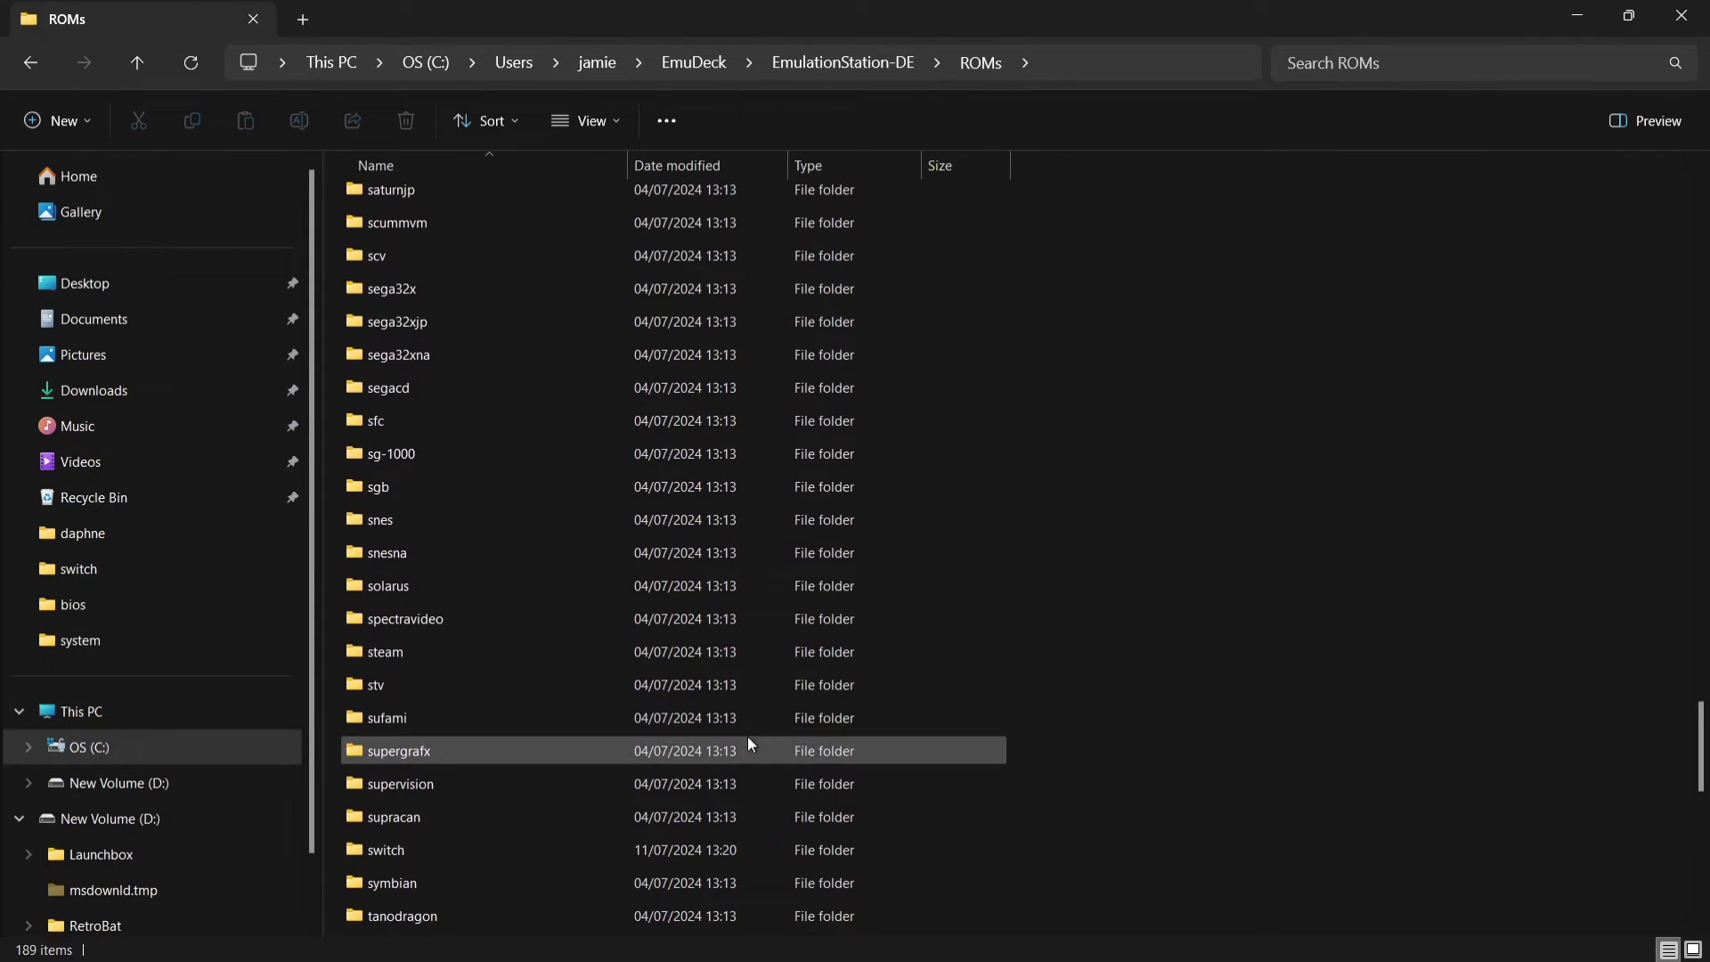
double_click(646, 849)
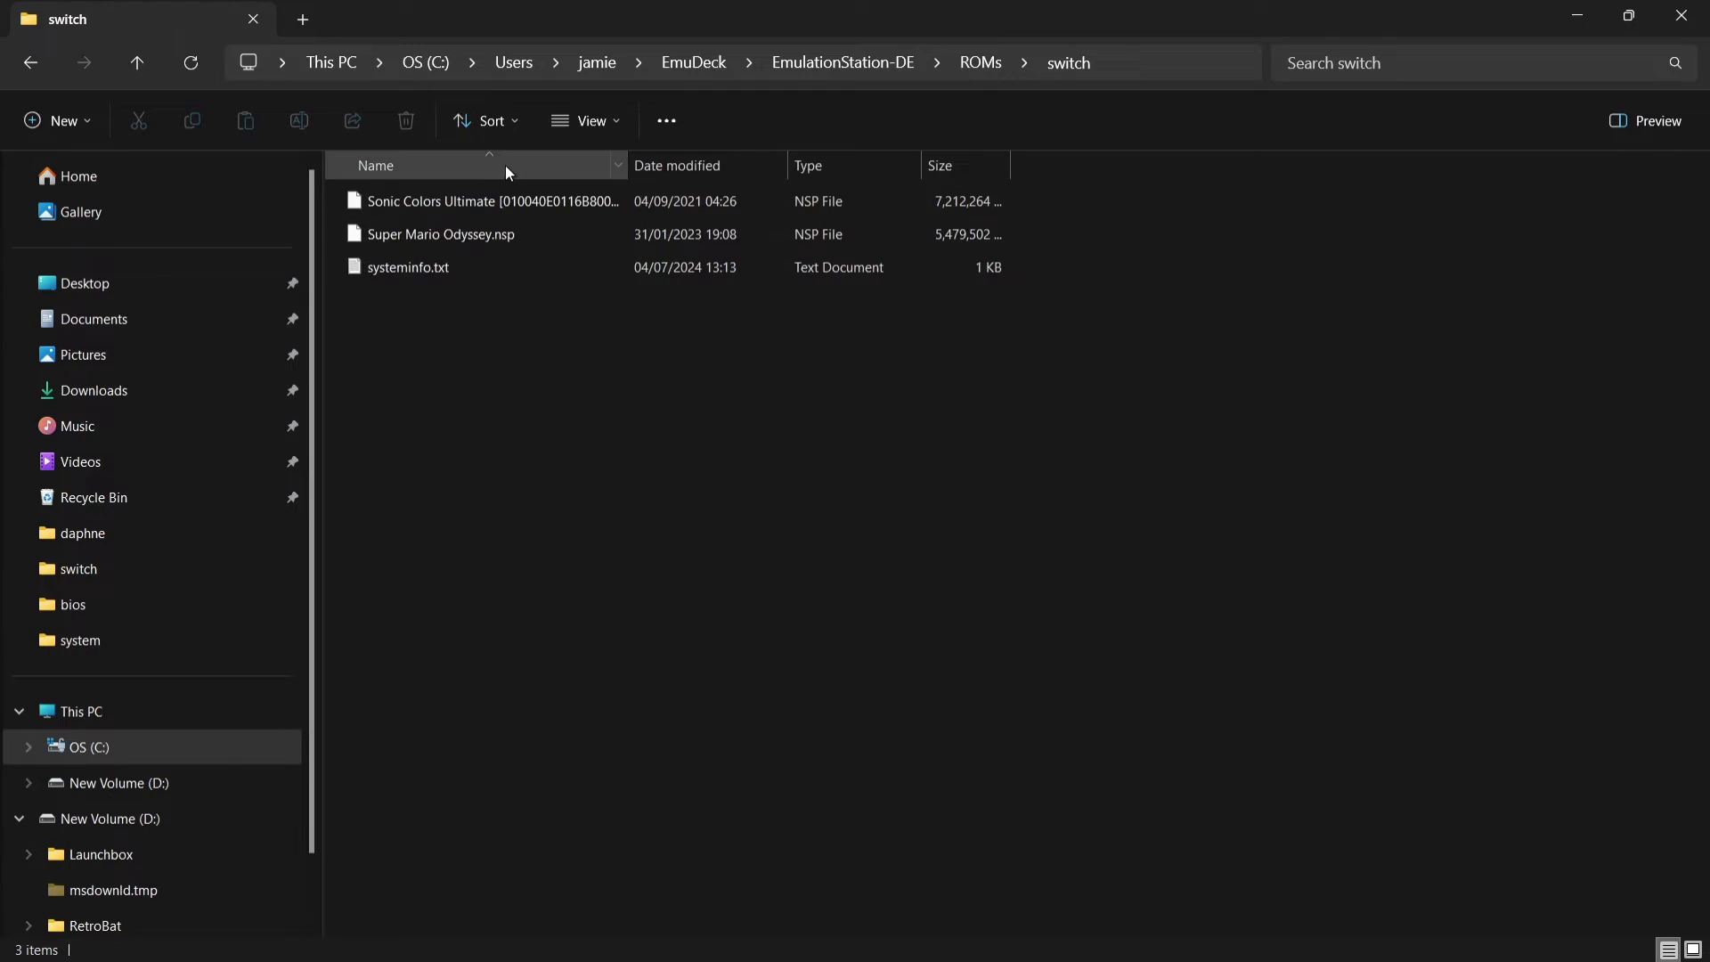
Rename the Sonic Colors Ultimate ROM to Sonic Colors Ultimate.nsp, removing the bracketed ID, version and ROMSLAB tags.
right_click(504, 204)
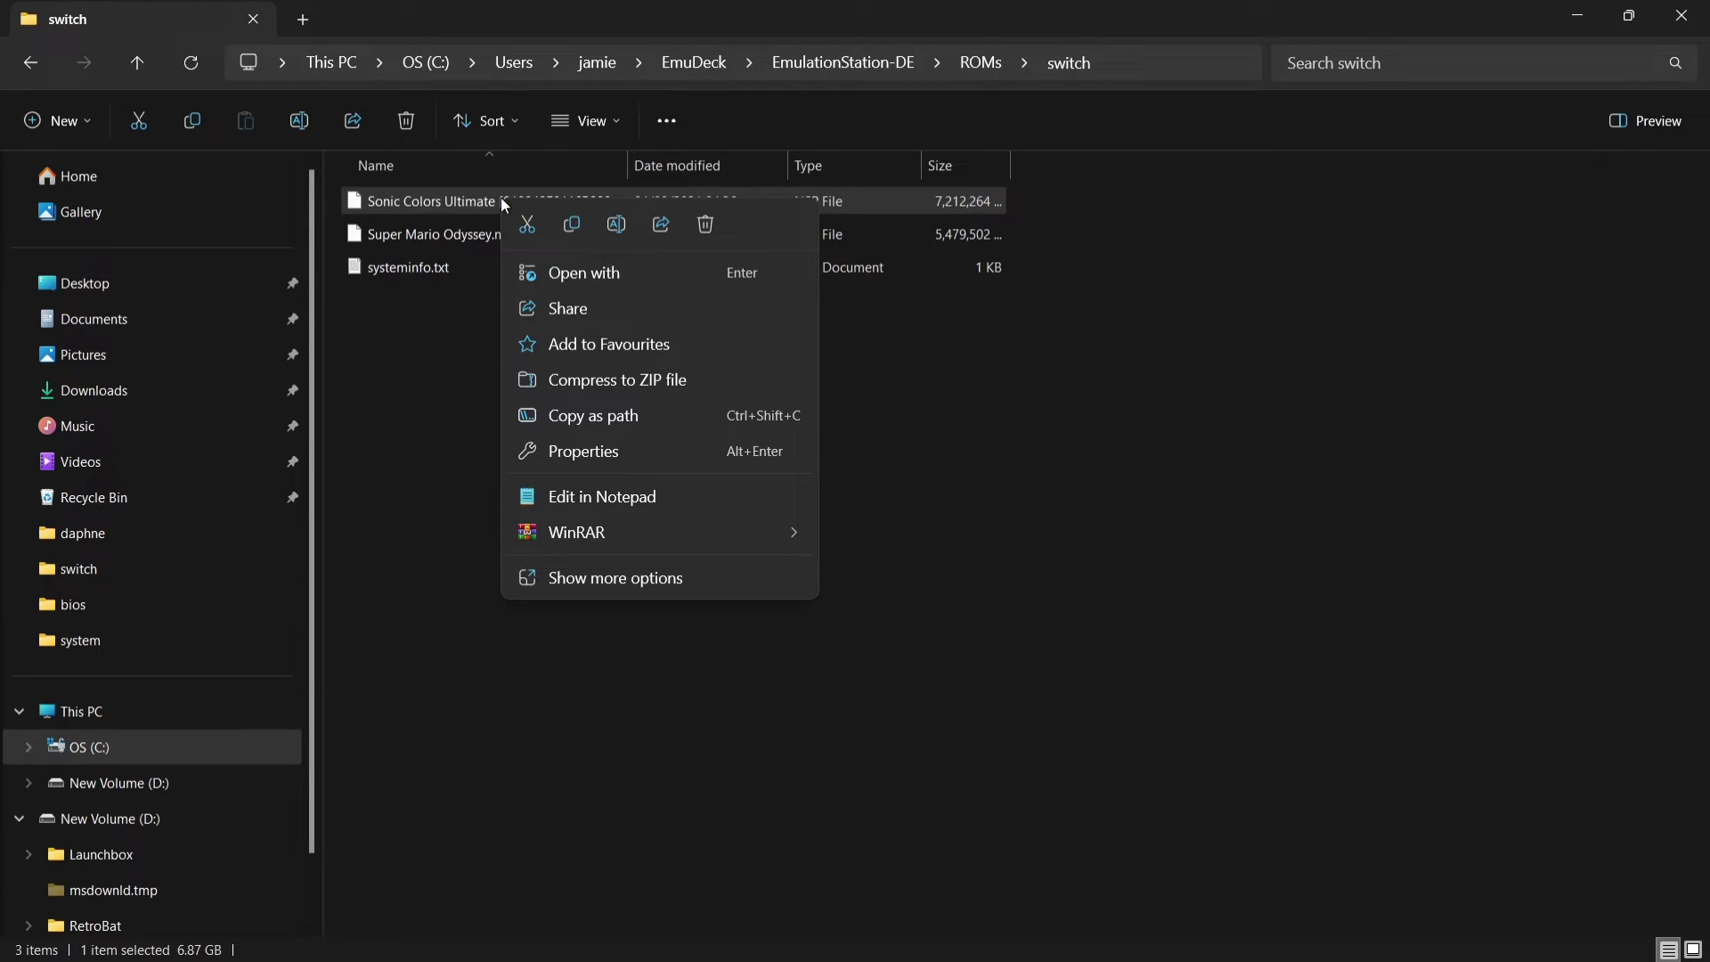
click(553, 577)
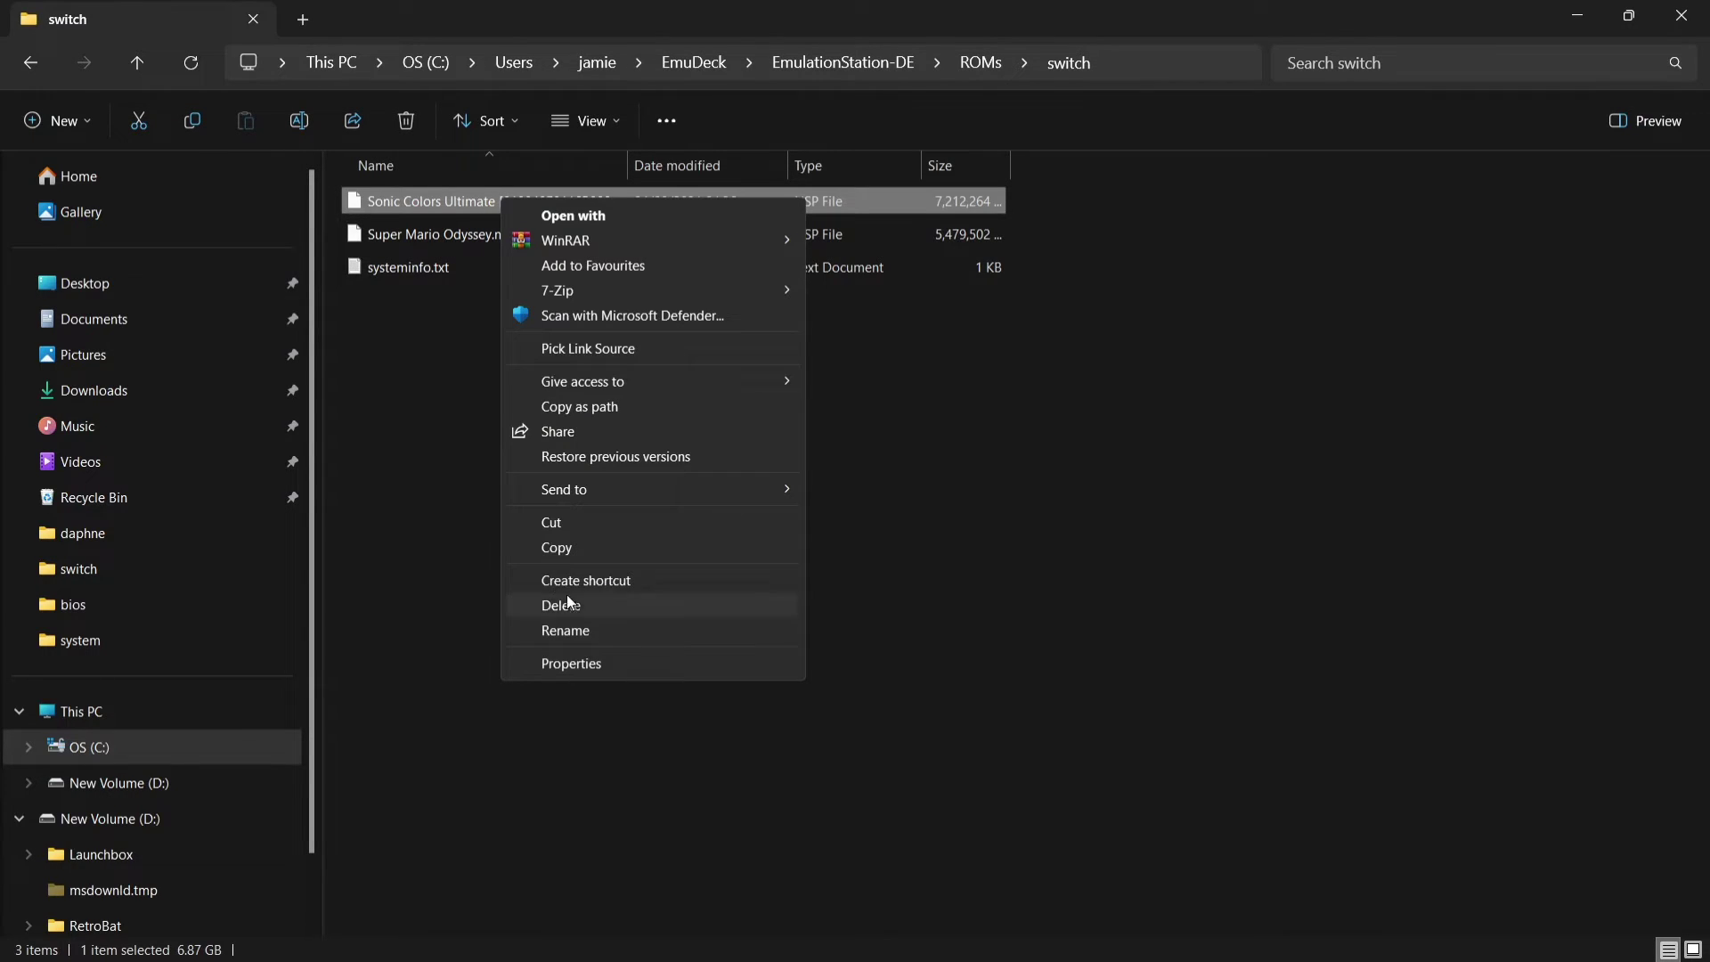
click(575, 632)
key(Right)
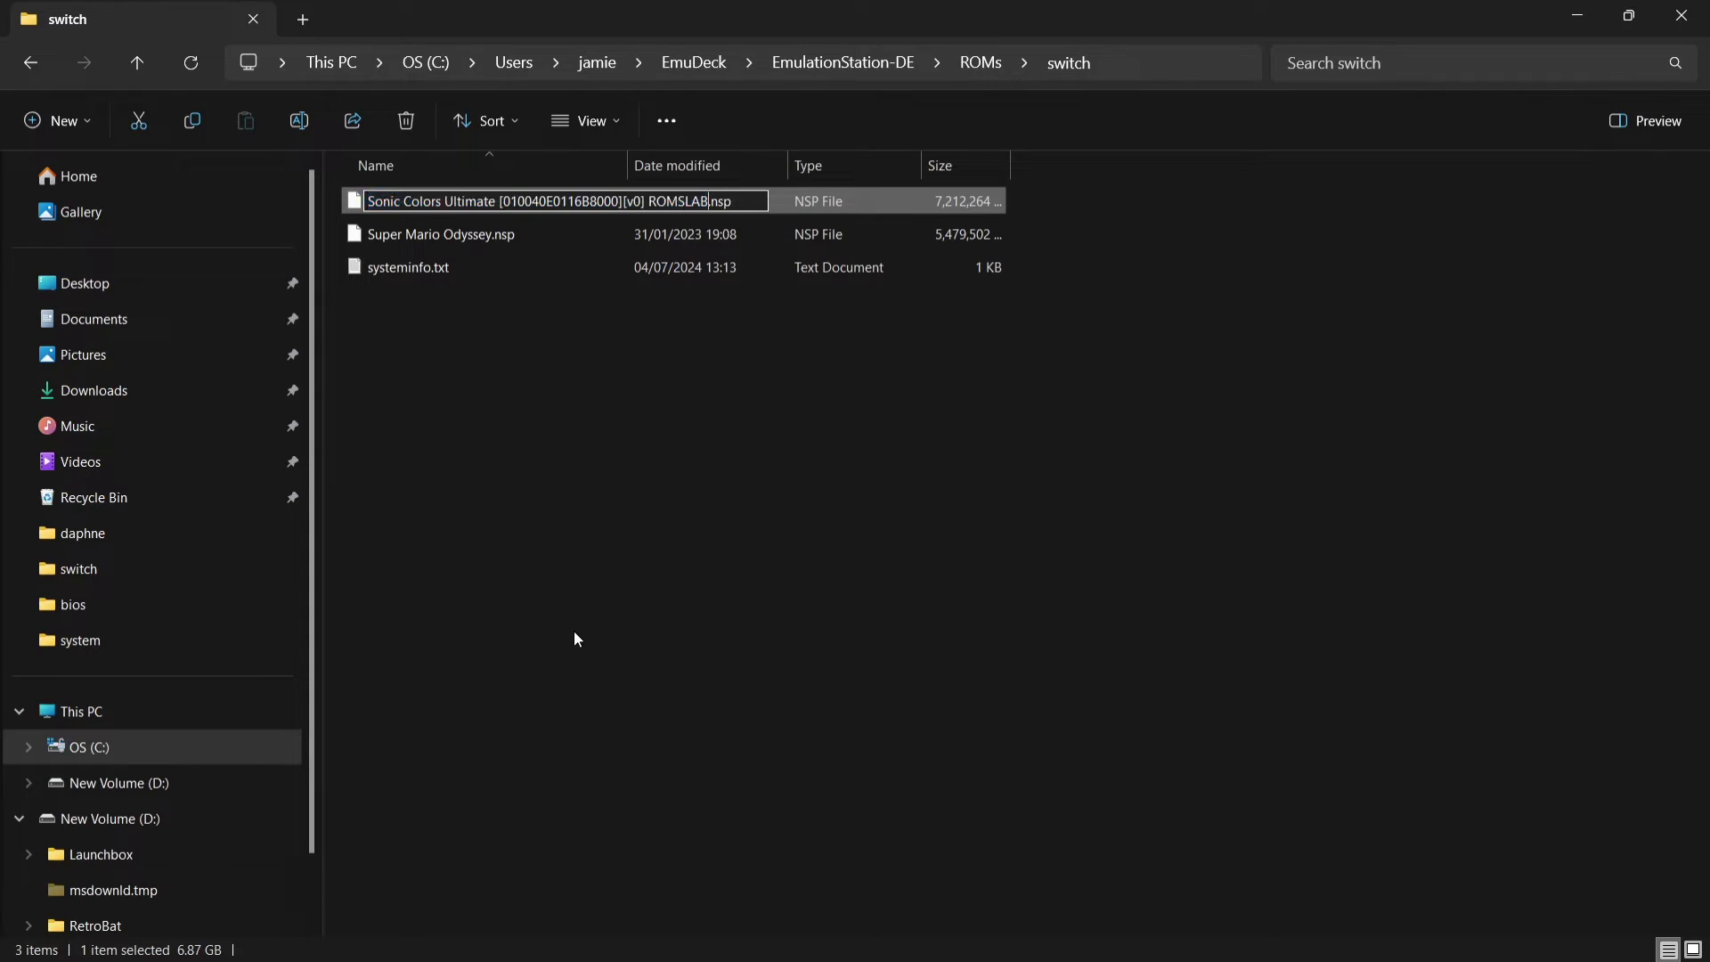
key(BackSpace)
key(BackSpace)
key(BackSpace)
key(BackSpace)
key(BackSpace)
key(BackSpace)
key(BackSpace)
key(BackSpace)
key(BackSpace)
key(BackSpace)
key(BackSpace)
key(BackSpace)
key(BackSpace)
key(BackSpace)
key(BackSpace)
key(BackSpace)
key(BackSpace)
key(BackSpace)
key(BackSpace)
key(BackSpace)
key(BackSpace)
key(BackSpace)
key(BackSpace)
key(BackSpace)
key(BackSpace)
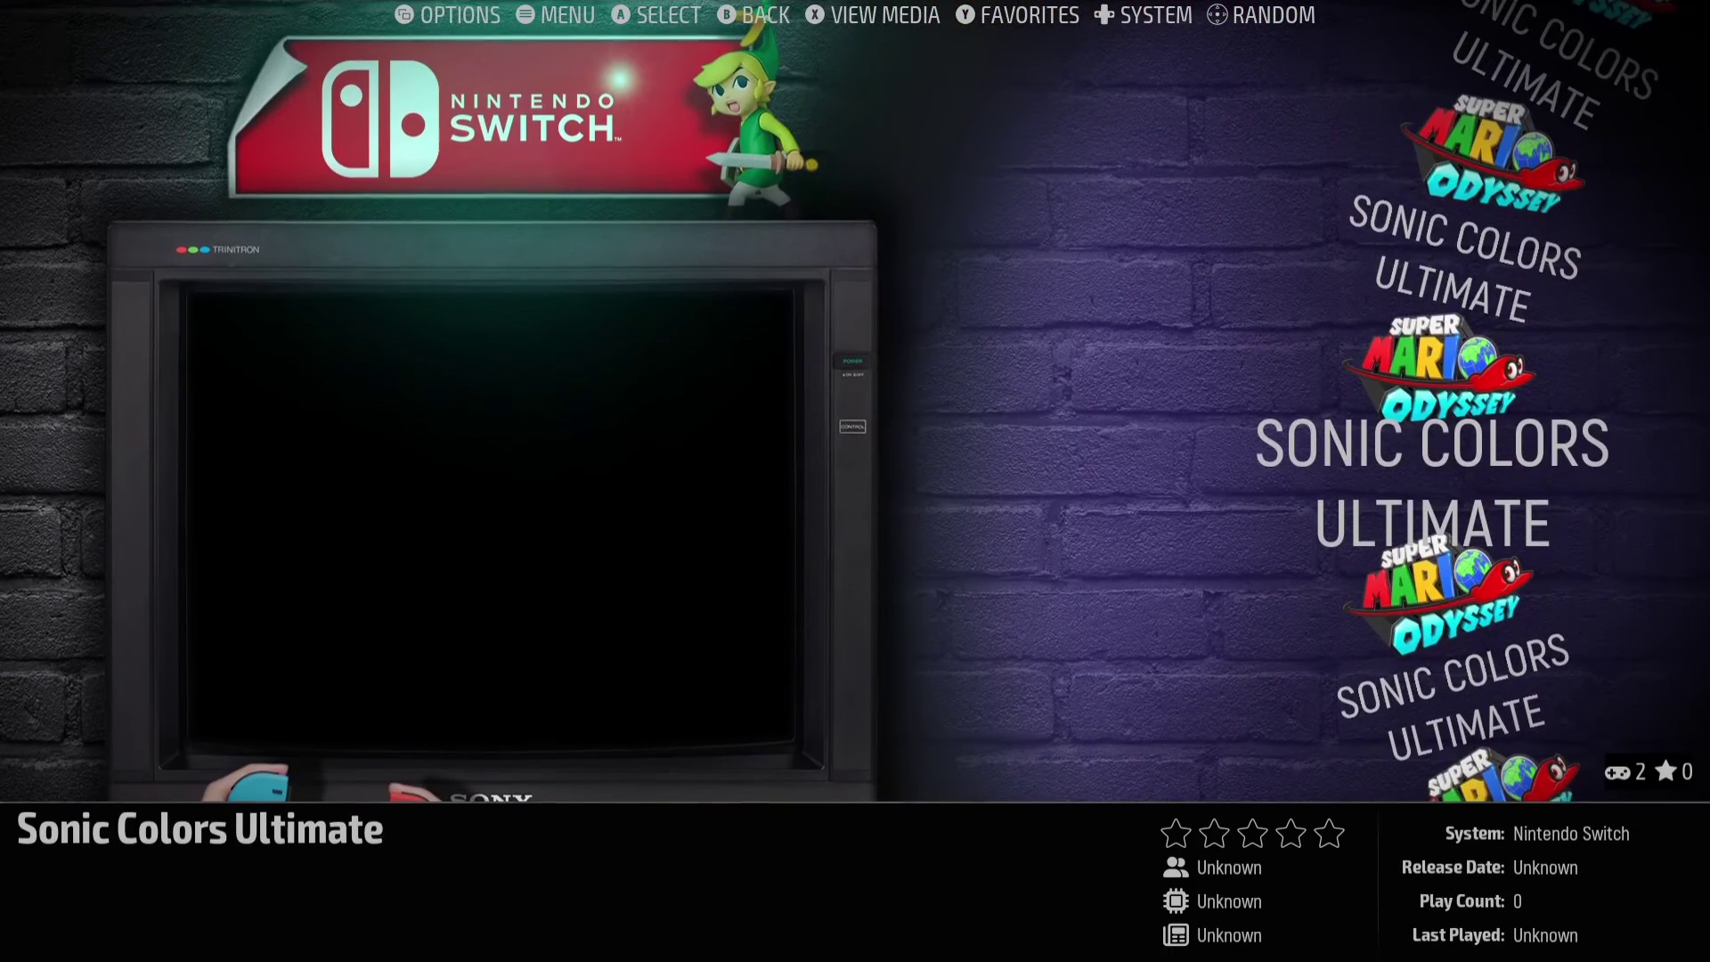
In ES-DE, open the scraper from the Switch game list and select Nintendo Switch as the system to scrape.
key(Down)
key(Up)
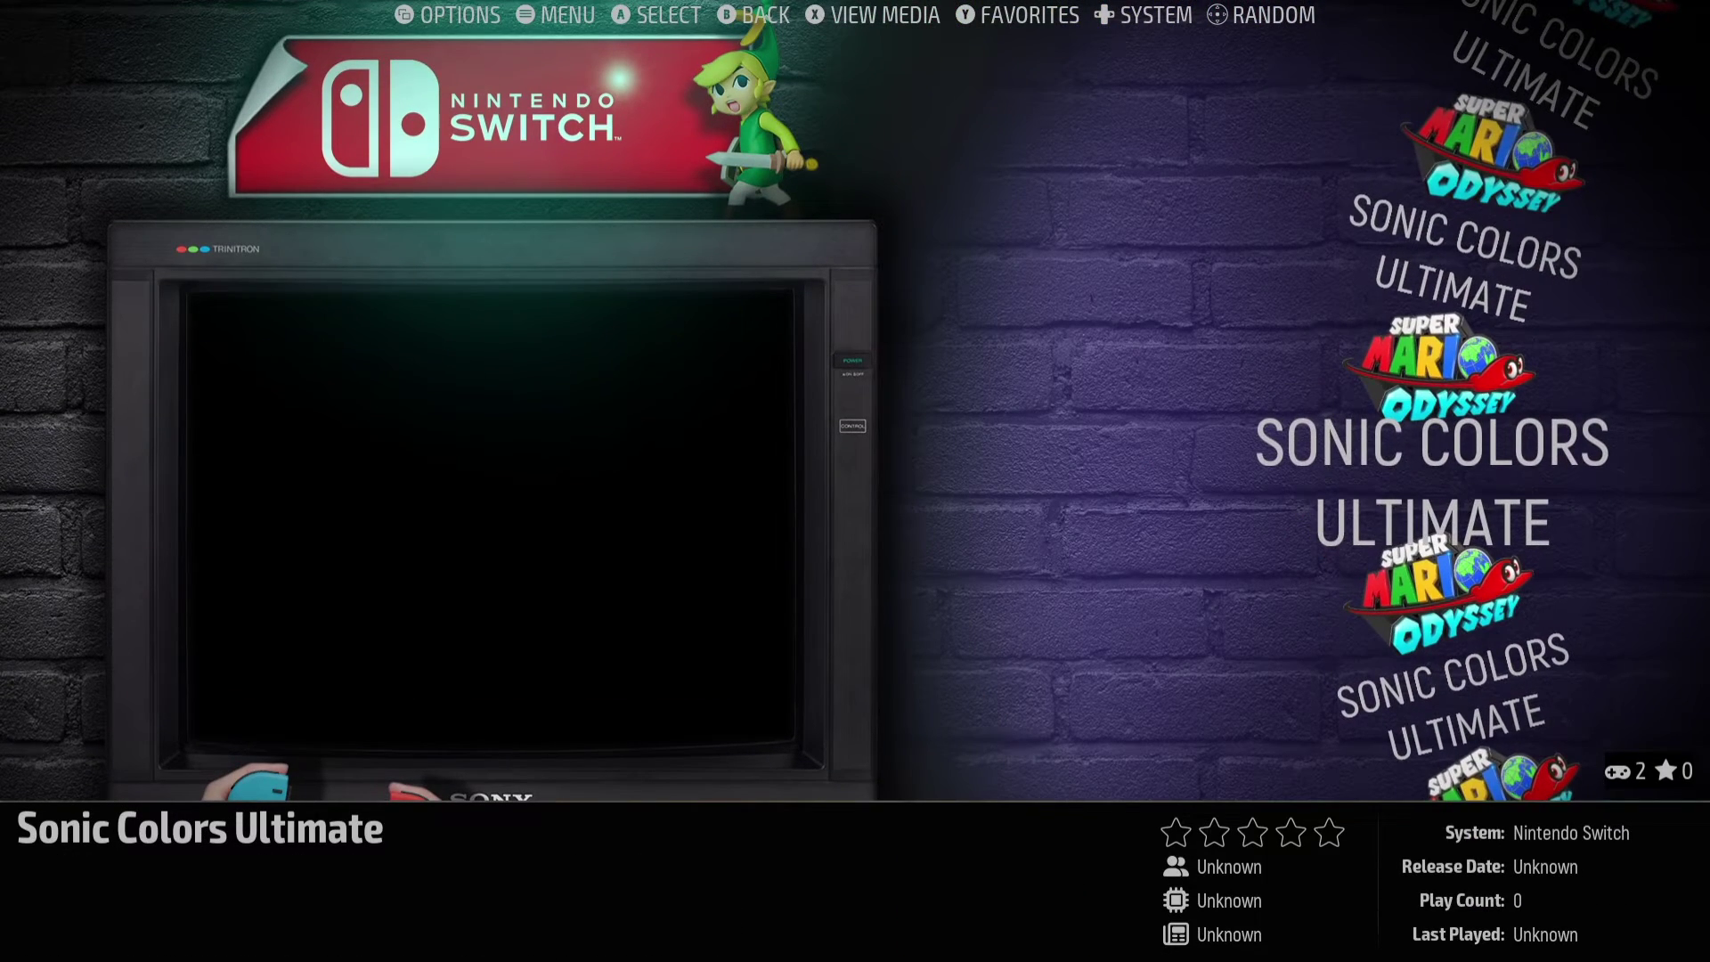
key(Escape)
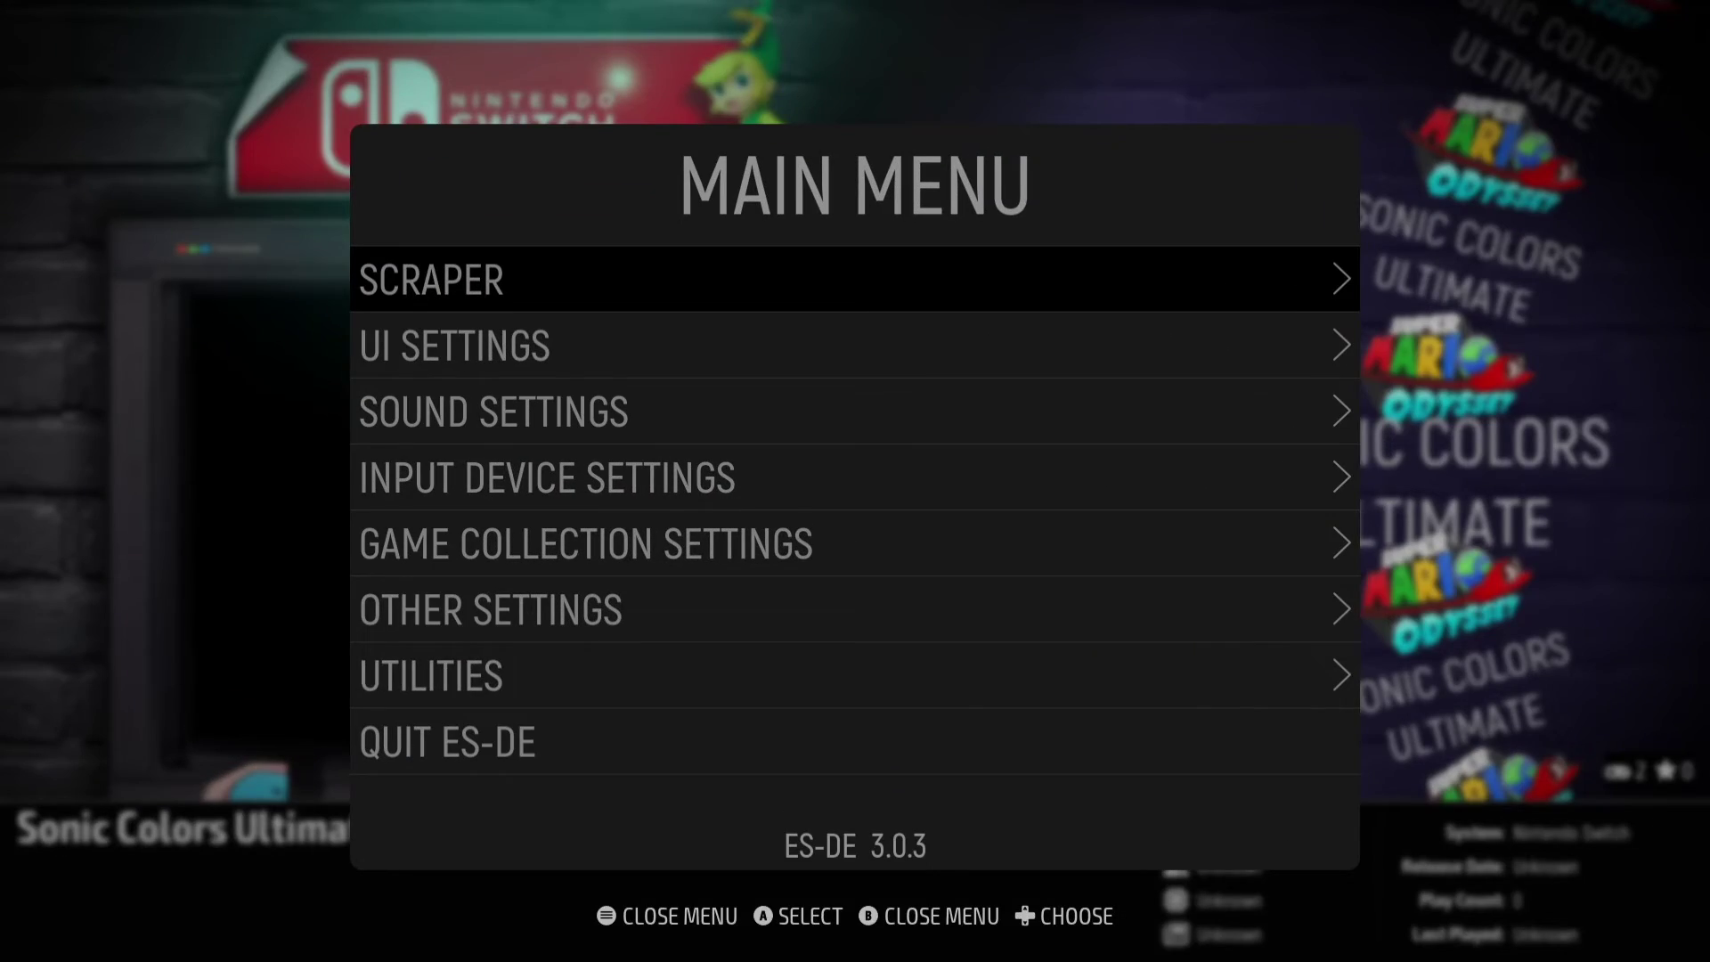
key(Down)
key(Up)
key(Return)
key(Down)
key(Down)
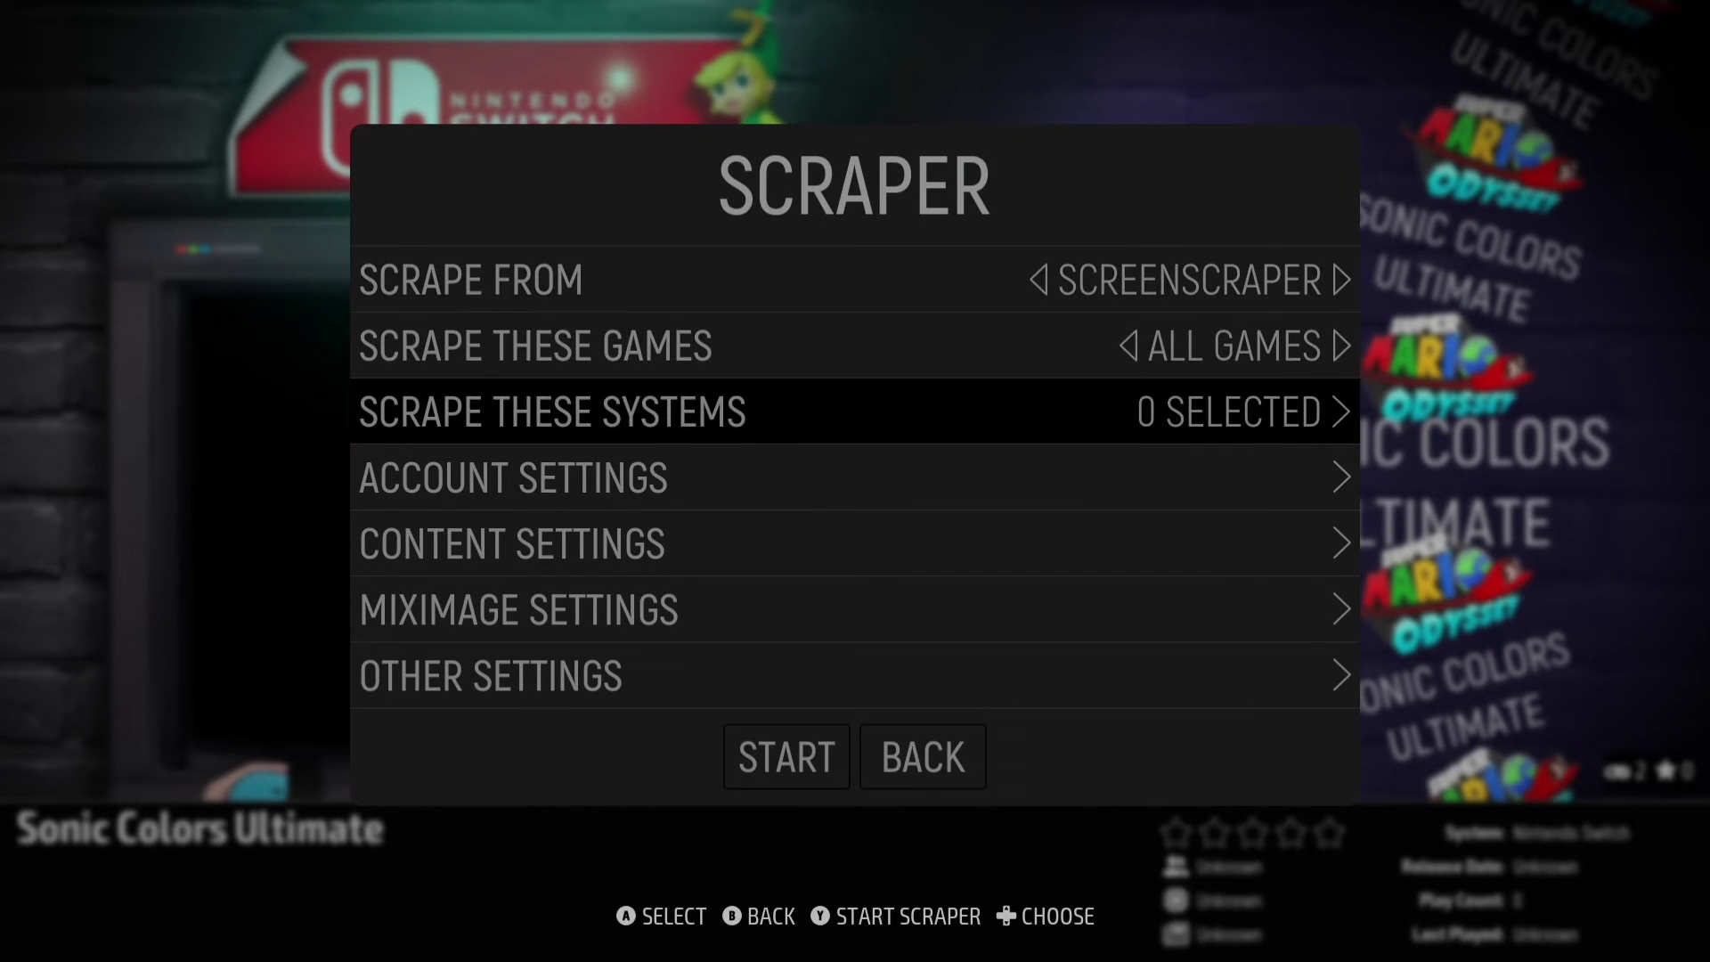
key(Return)
key(Down)
key(Return)
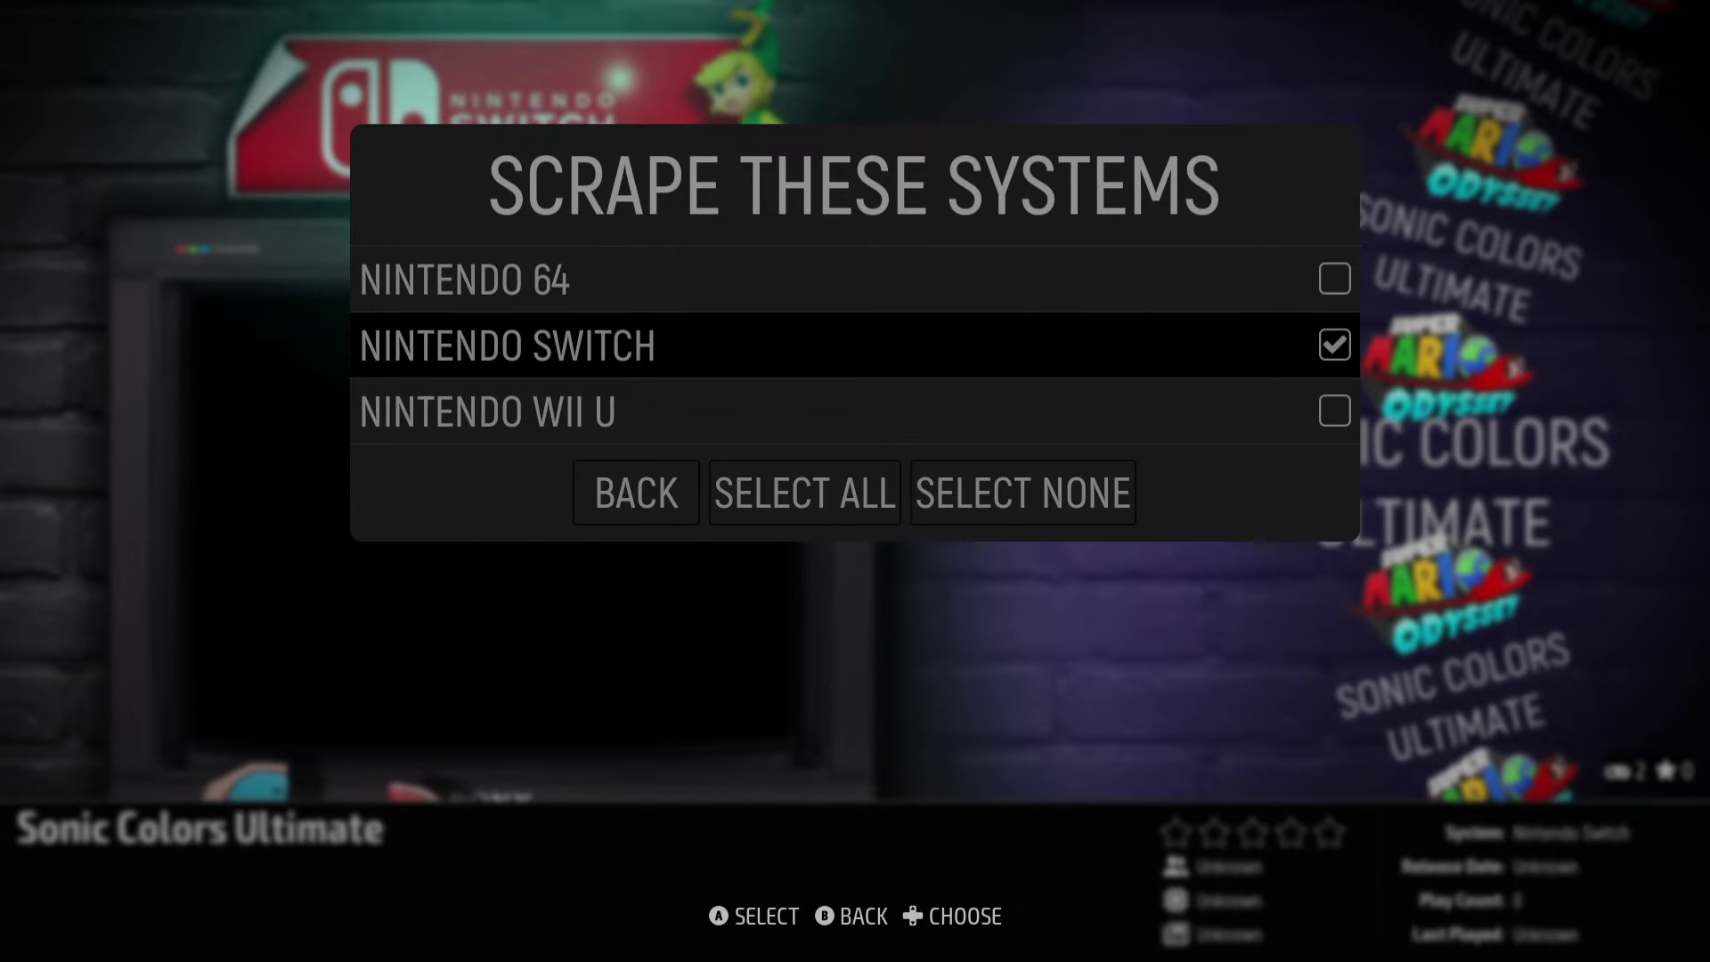
key(Down)
key(Down)
key(Return)
Start scraping all Nintendo Switch games, dismiss the summary and go back to the game list.
key(Down)
key(Down)
key(Down)
key(Down)
key(Down)
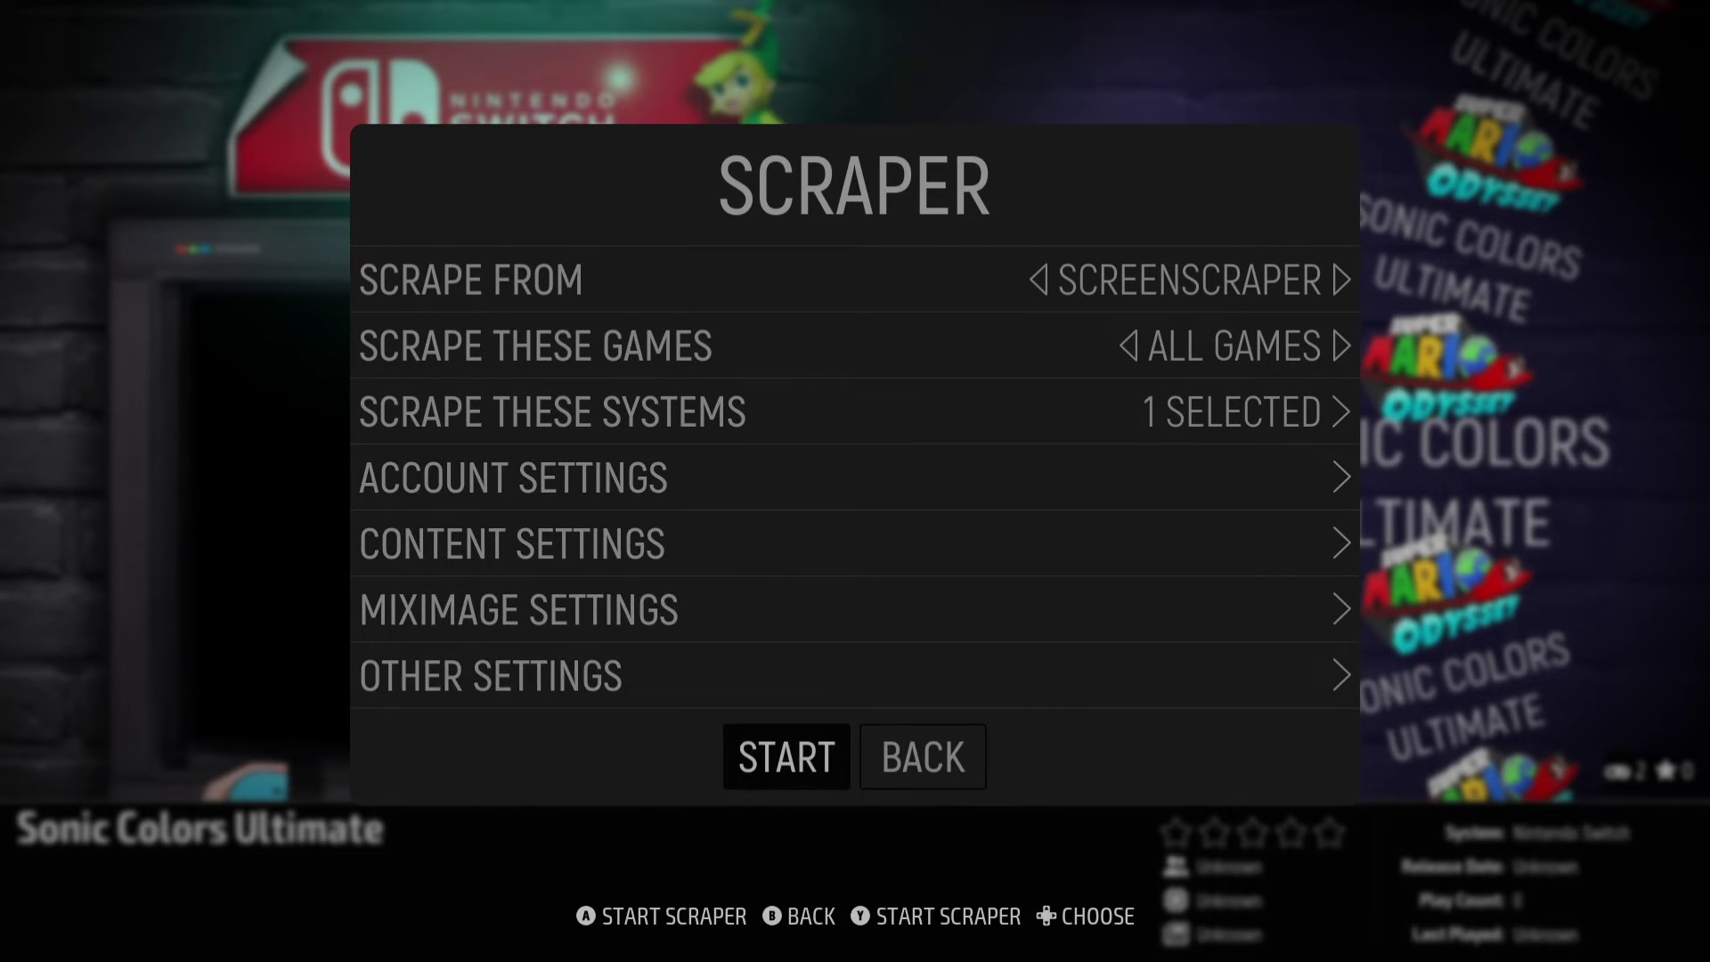
key(Return)
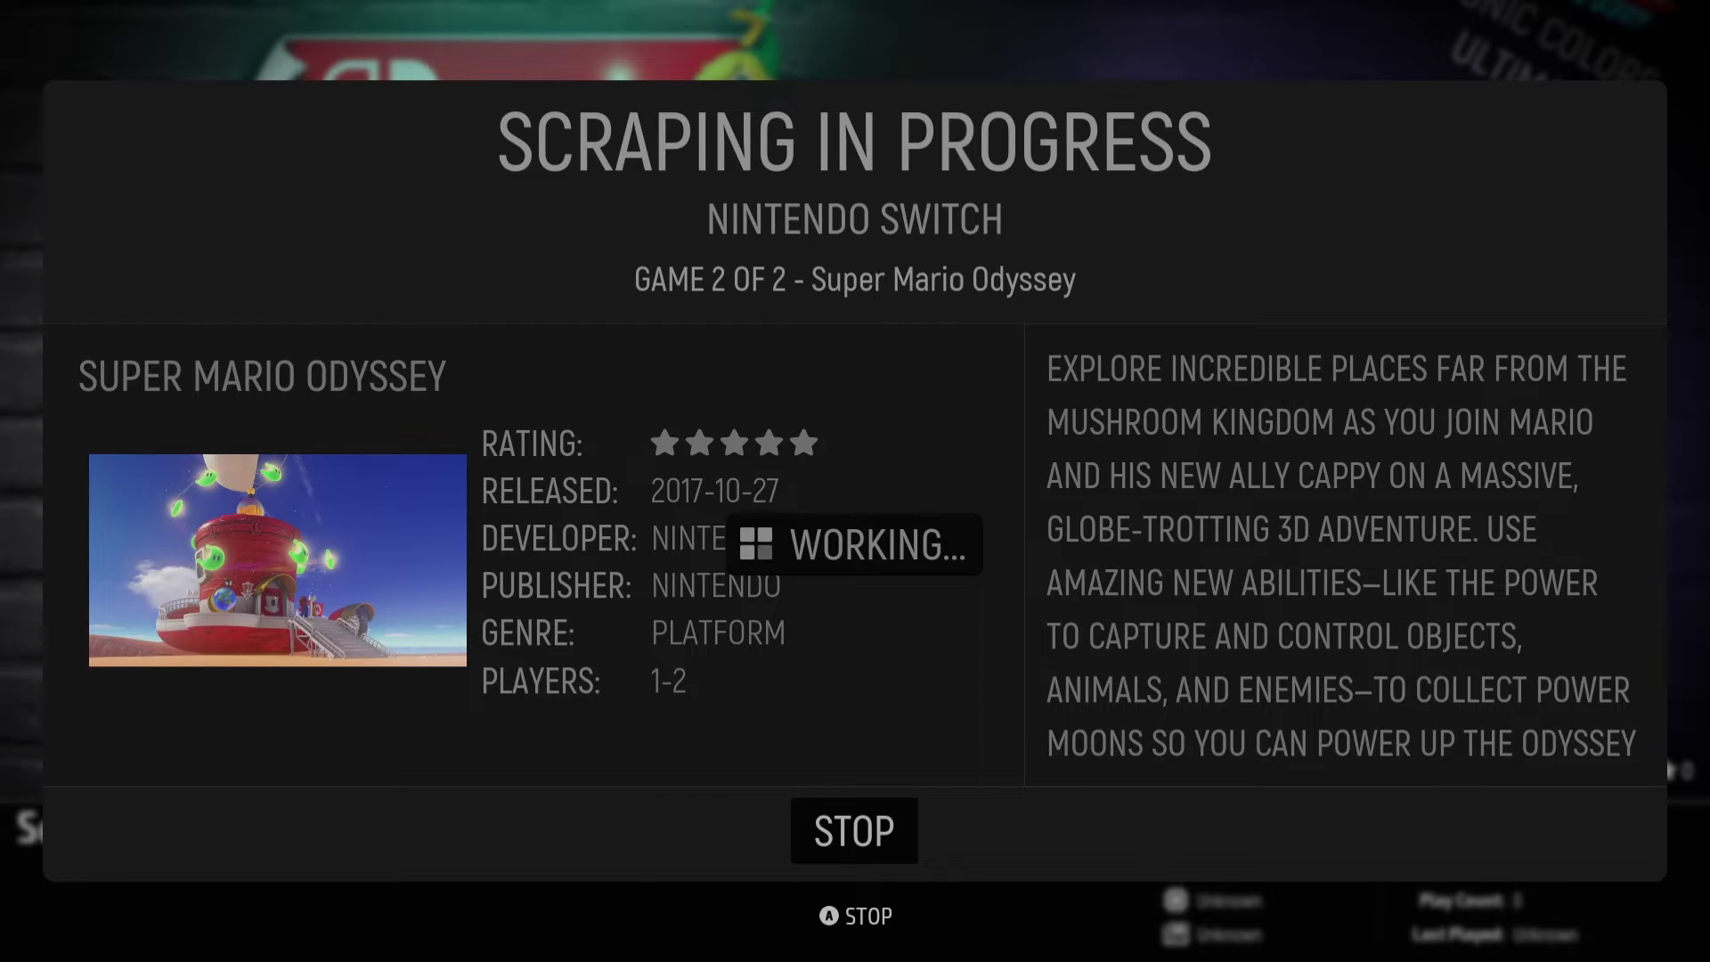
key(Return)
key(BackSpace)
In the alternative emulators settings, choose Ryujinx (Standalone) for the switch system and close the settings.
key(F1)
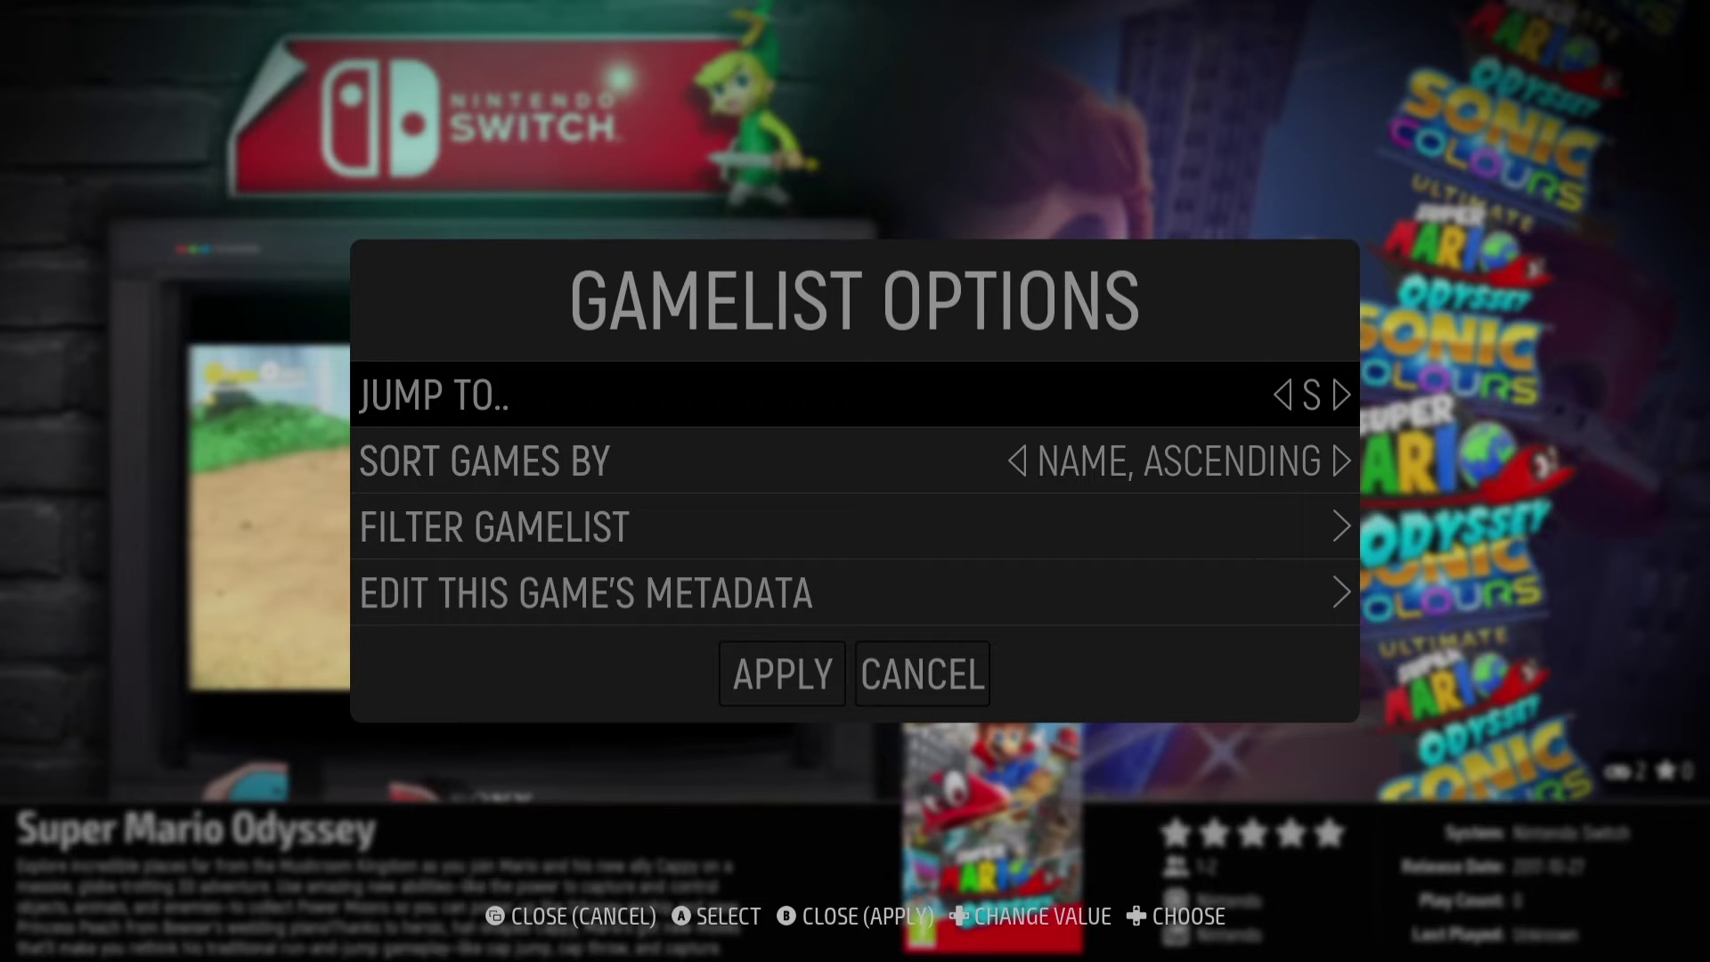
key(BackSpace)
key(Escape)
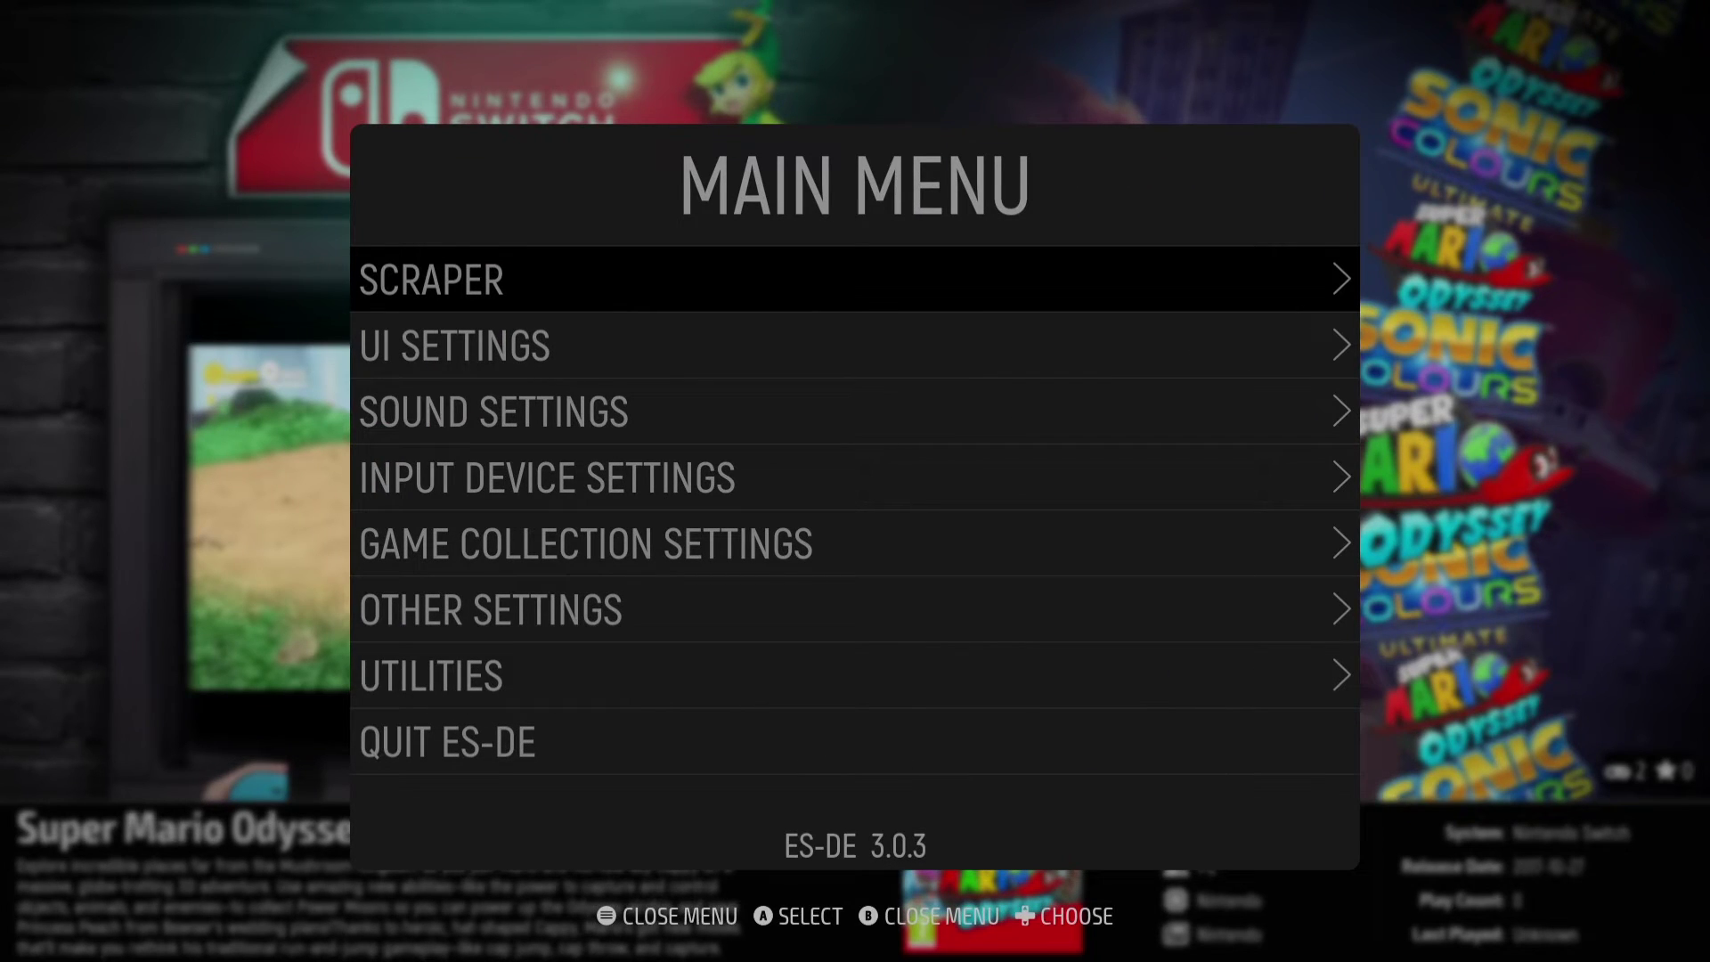
key(Down)
key(Down)
key(Down)
key(Down)
key(Down)
key(Return)
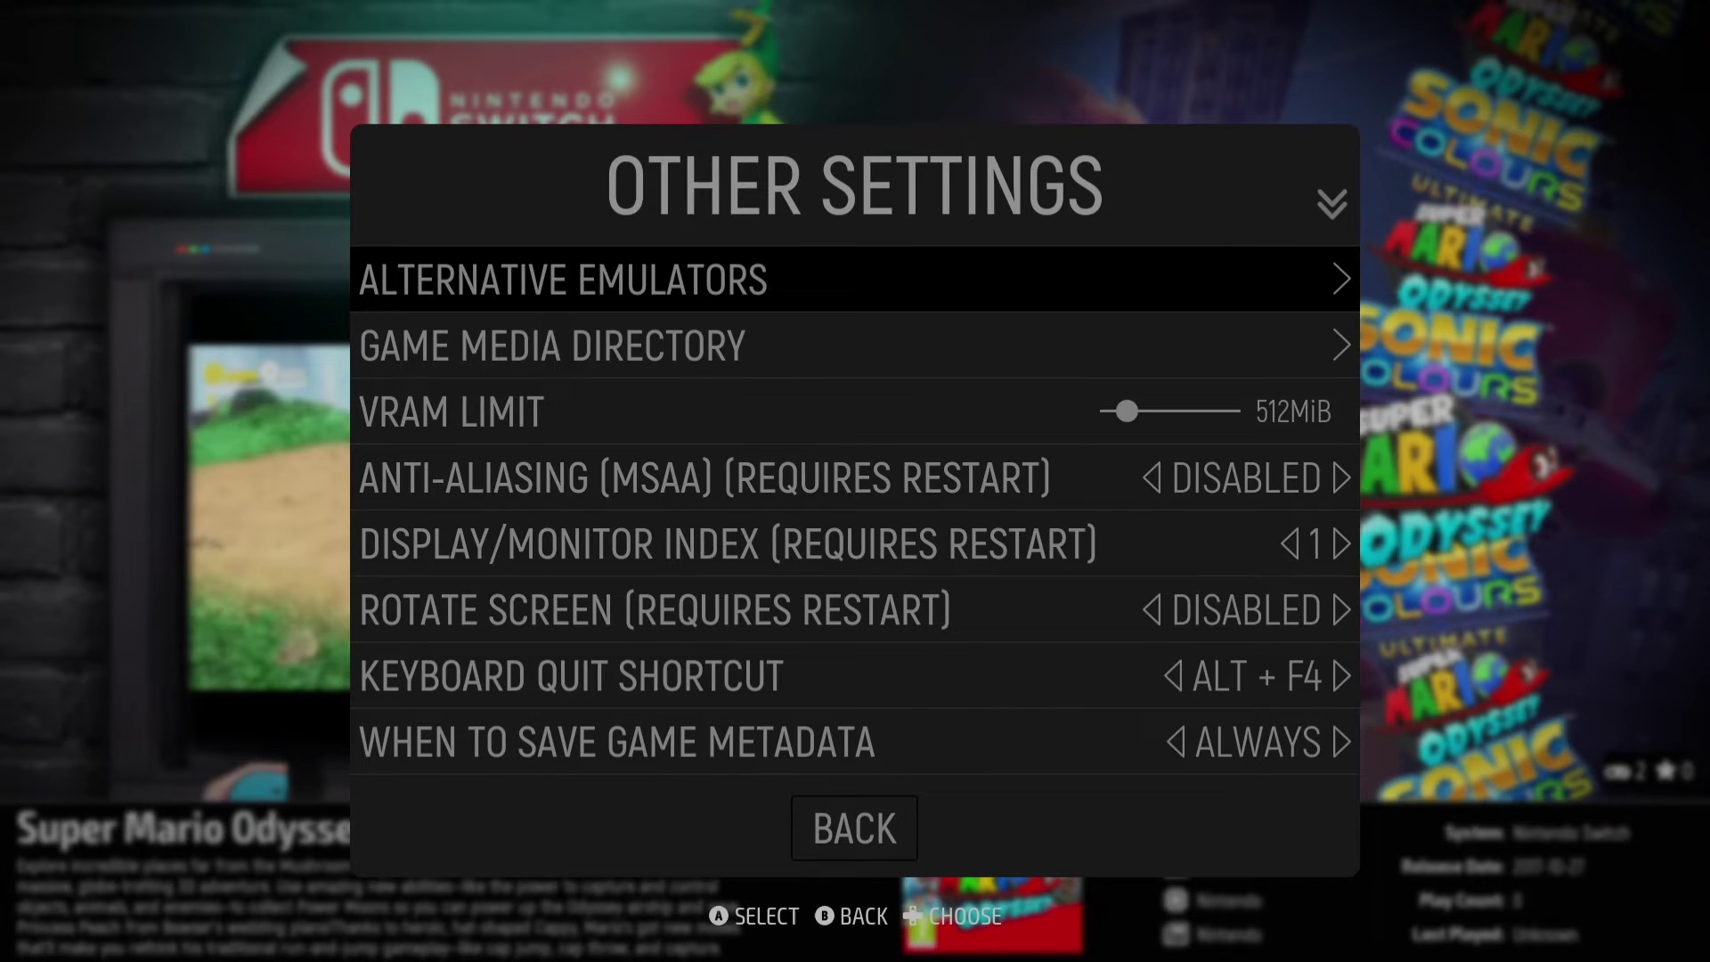
key(Return)
key(Down)
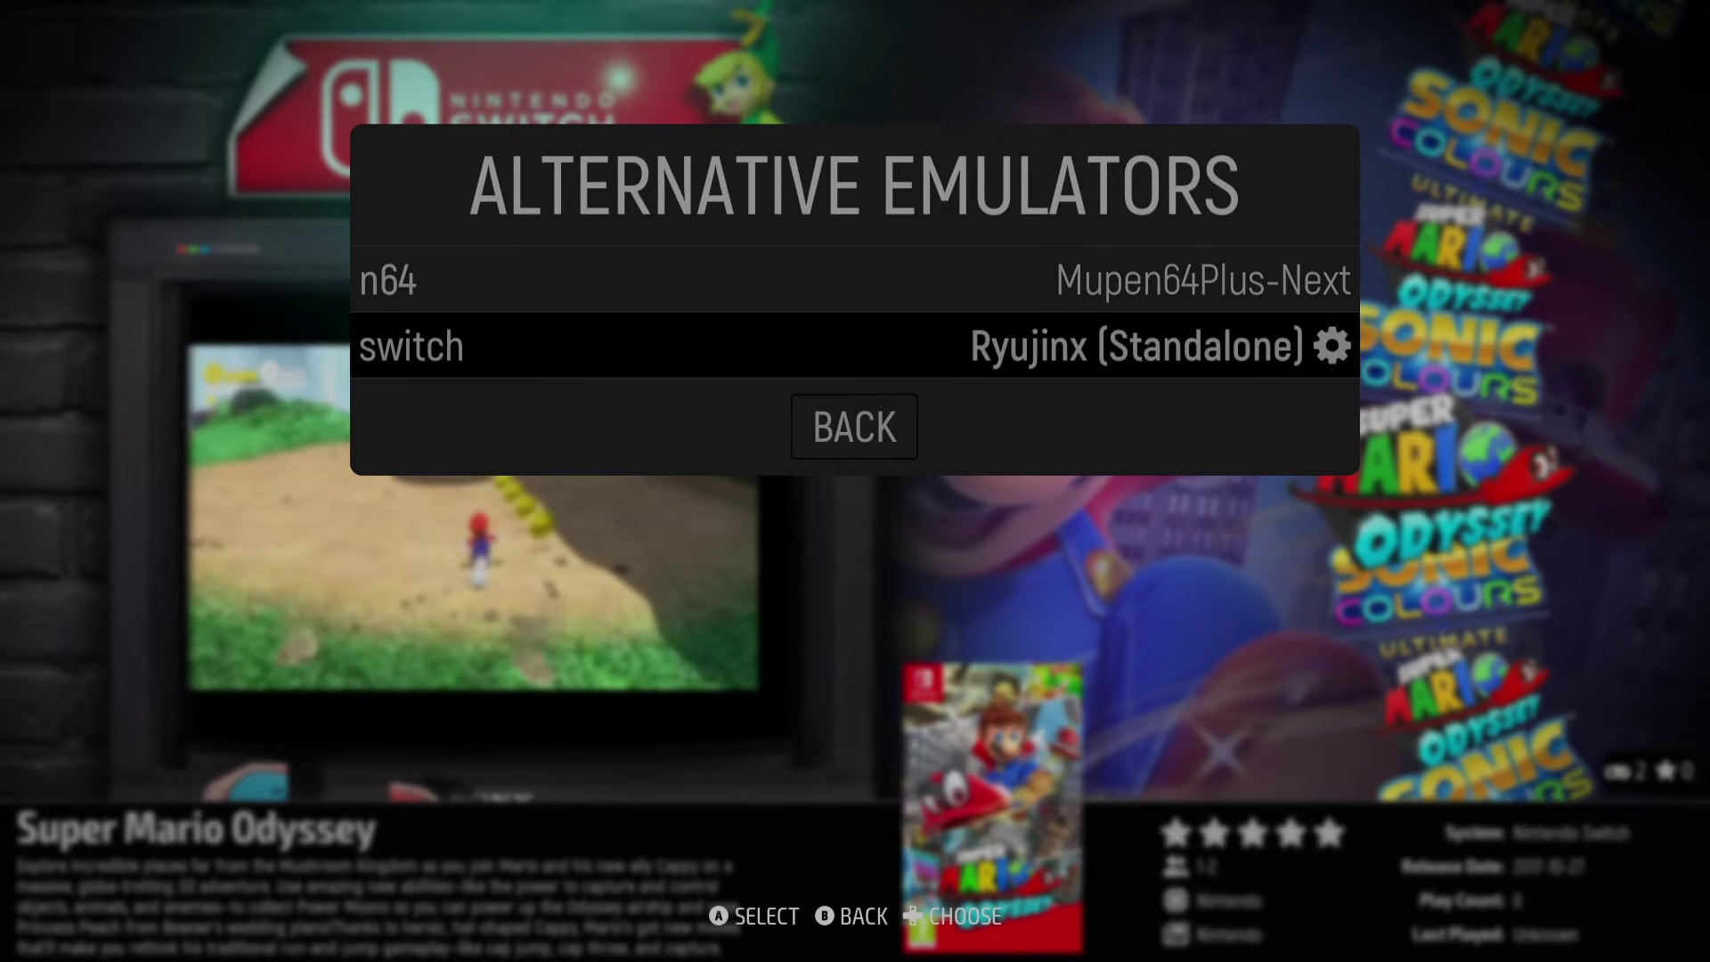
key(Return)
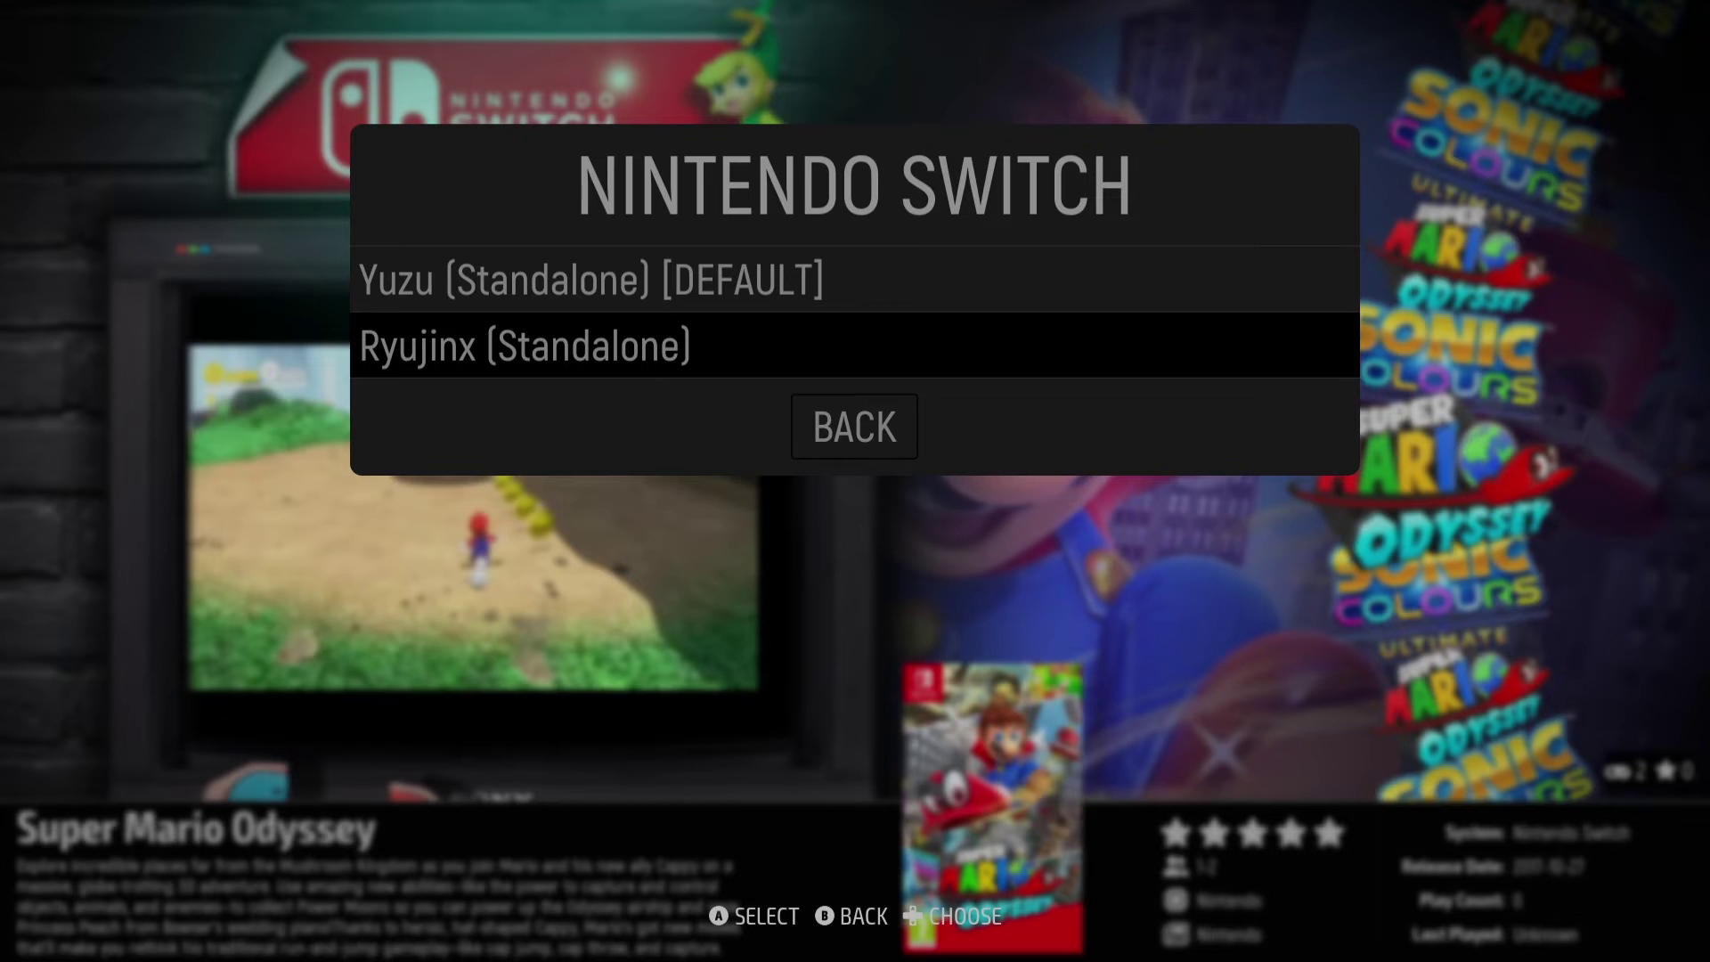
key(Up)
key(Down)
key(Return)
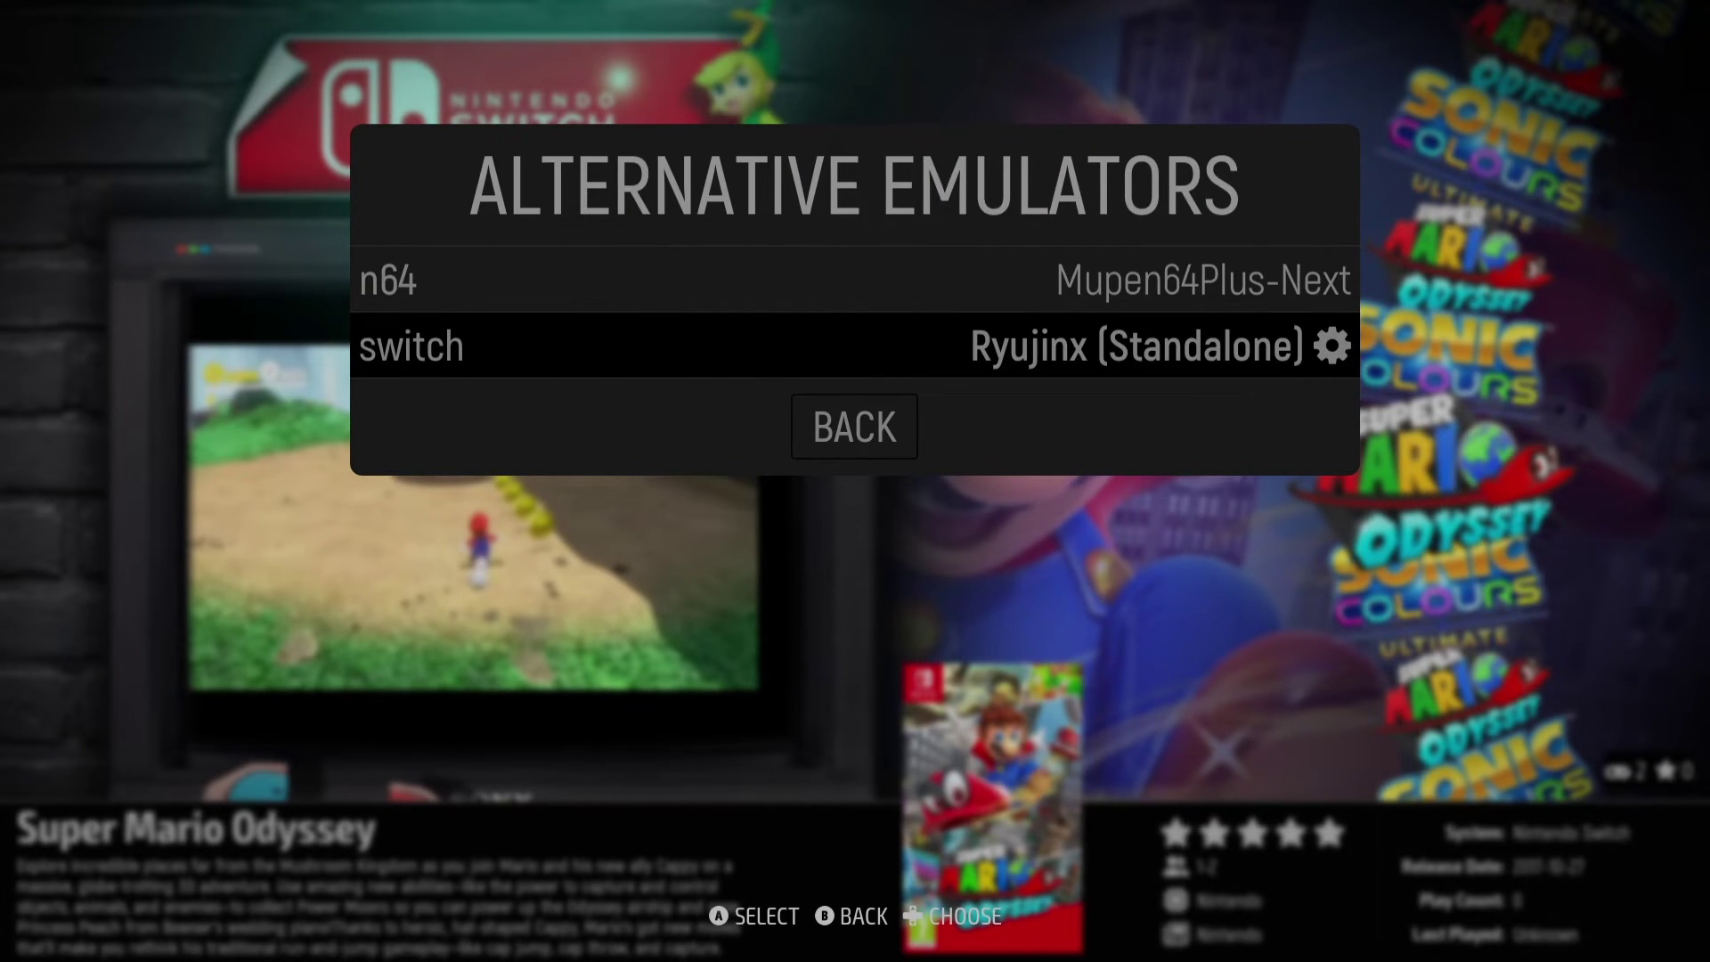
key(BackSpace)
key(Escape)
Launch Super Mario Odyssey from the Switch game list and take the Ryujinx window out of fullscreen.
key(Up)
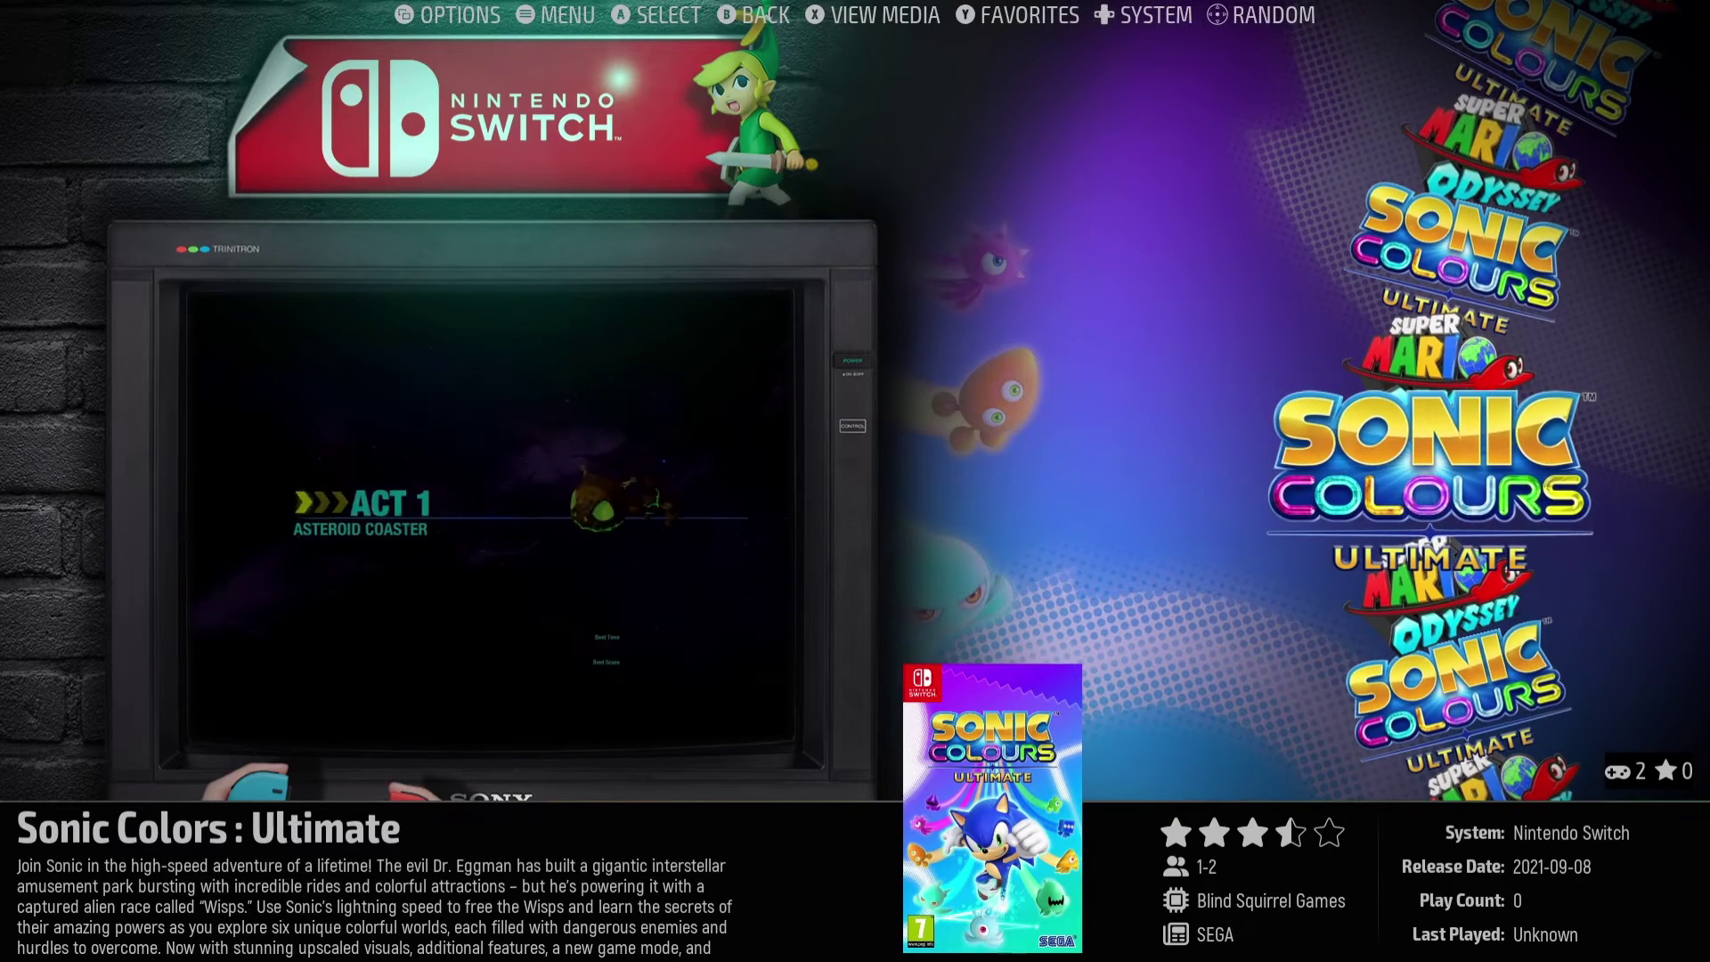
key(Down)
key(Return)
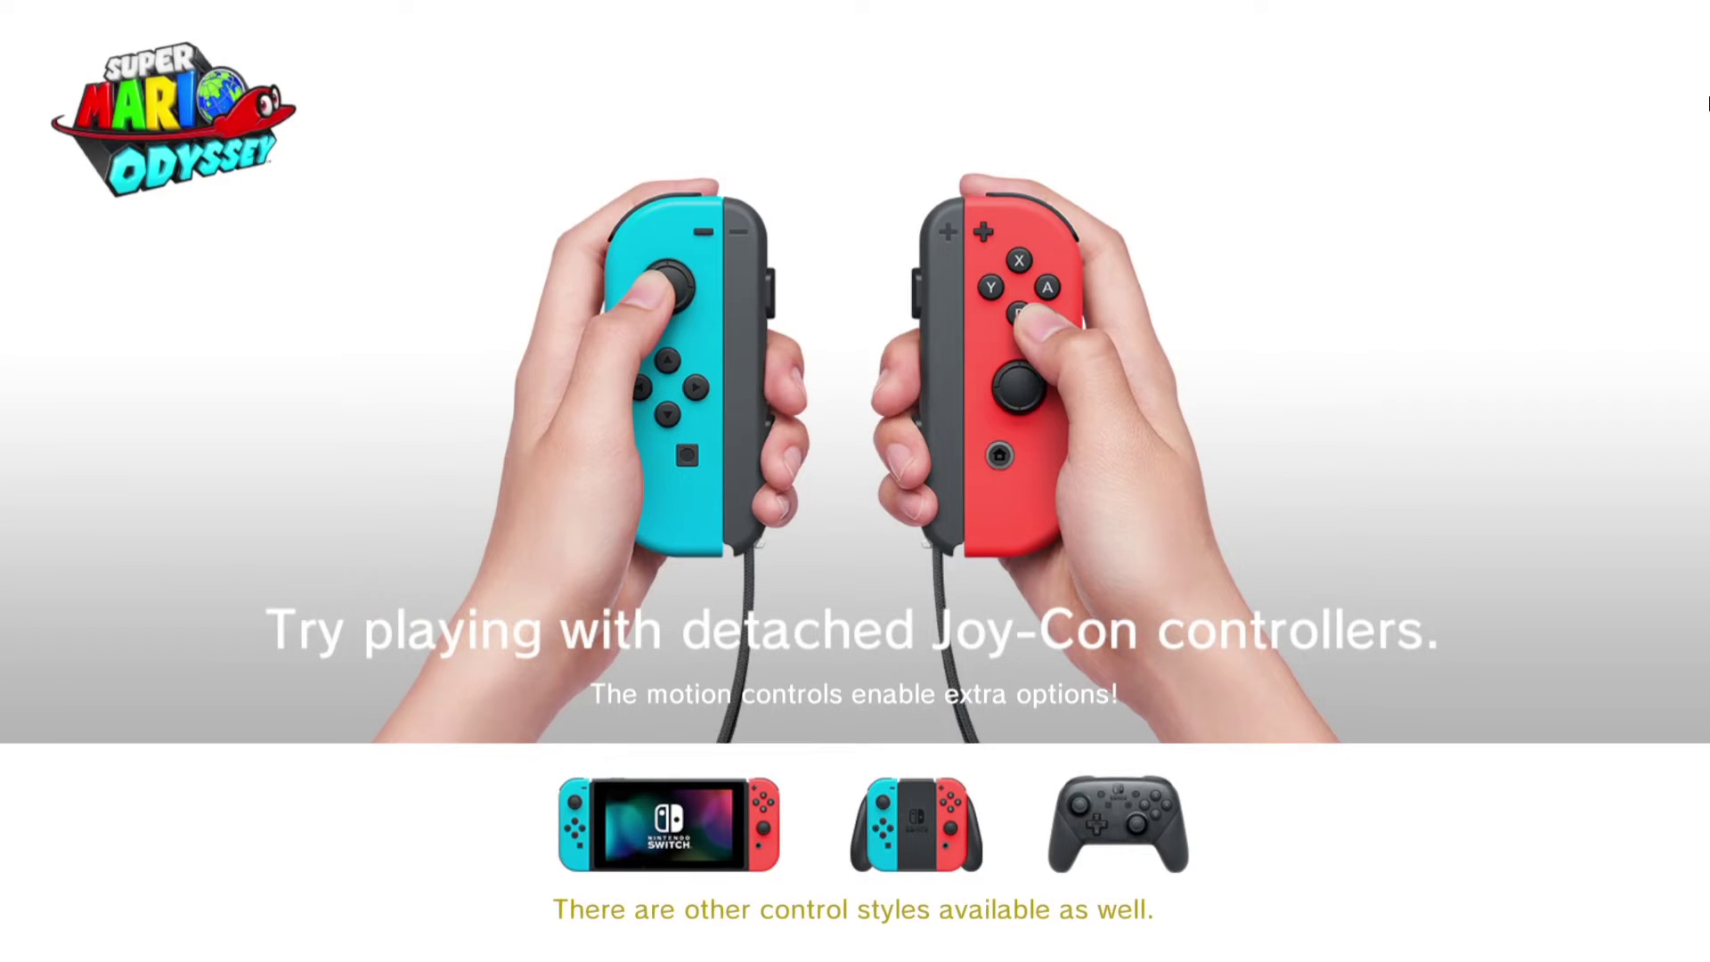
key(F11)
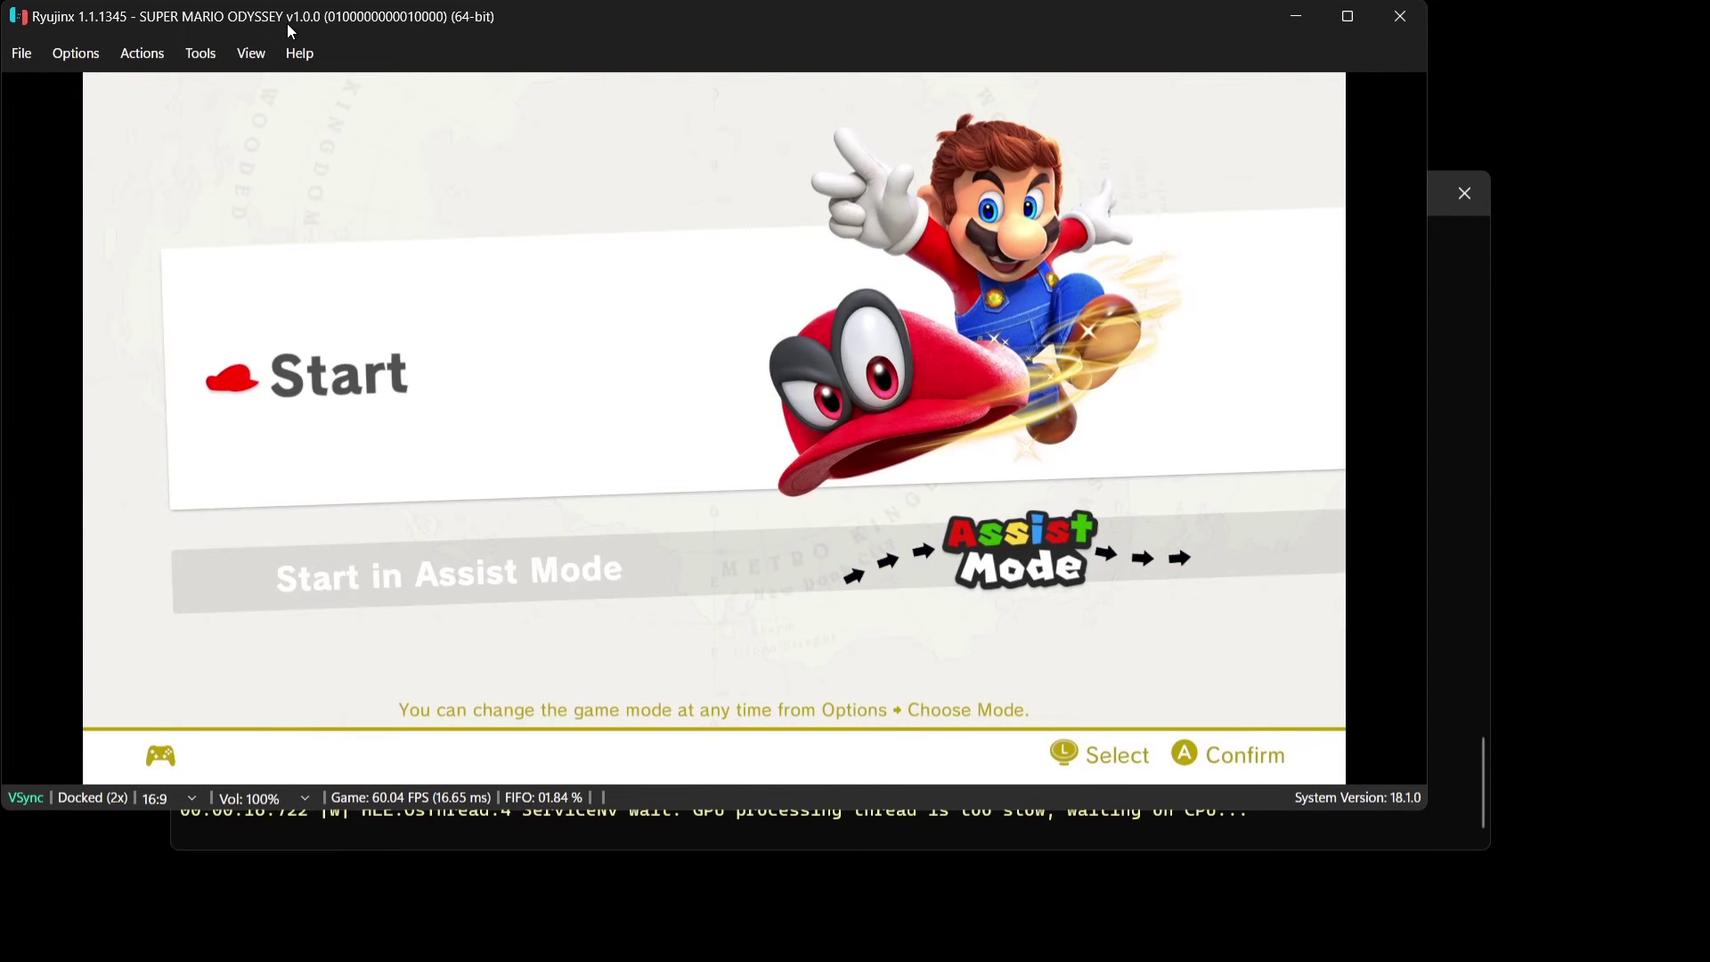
key(Down)
key(Up)
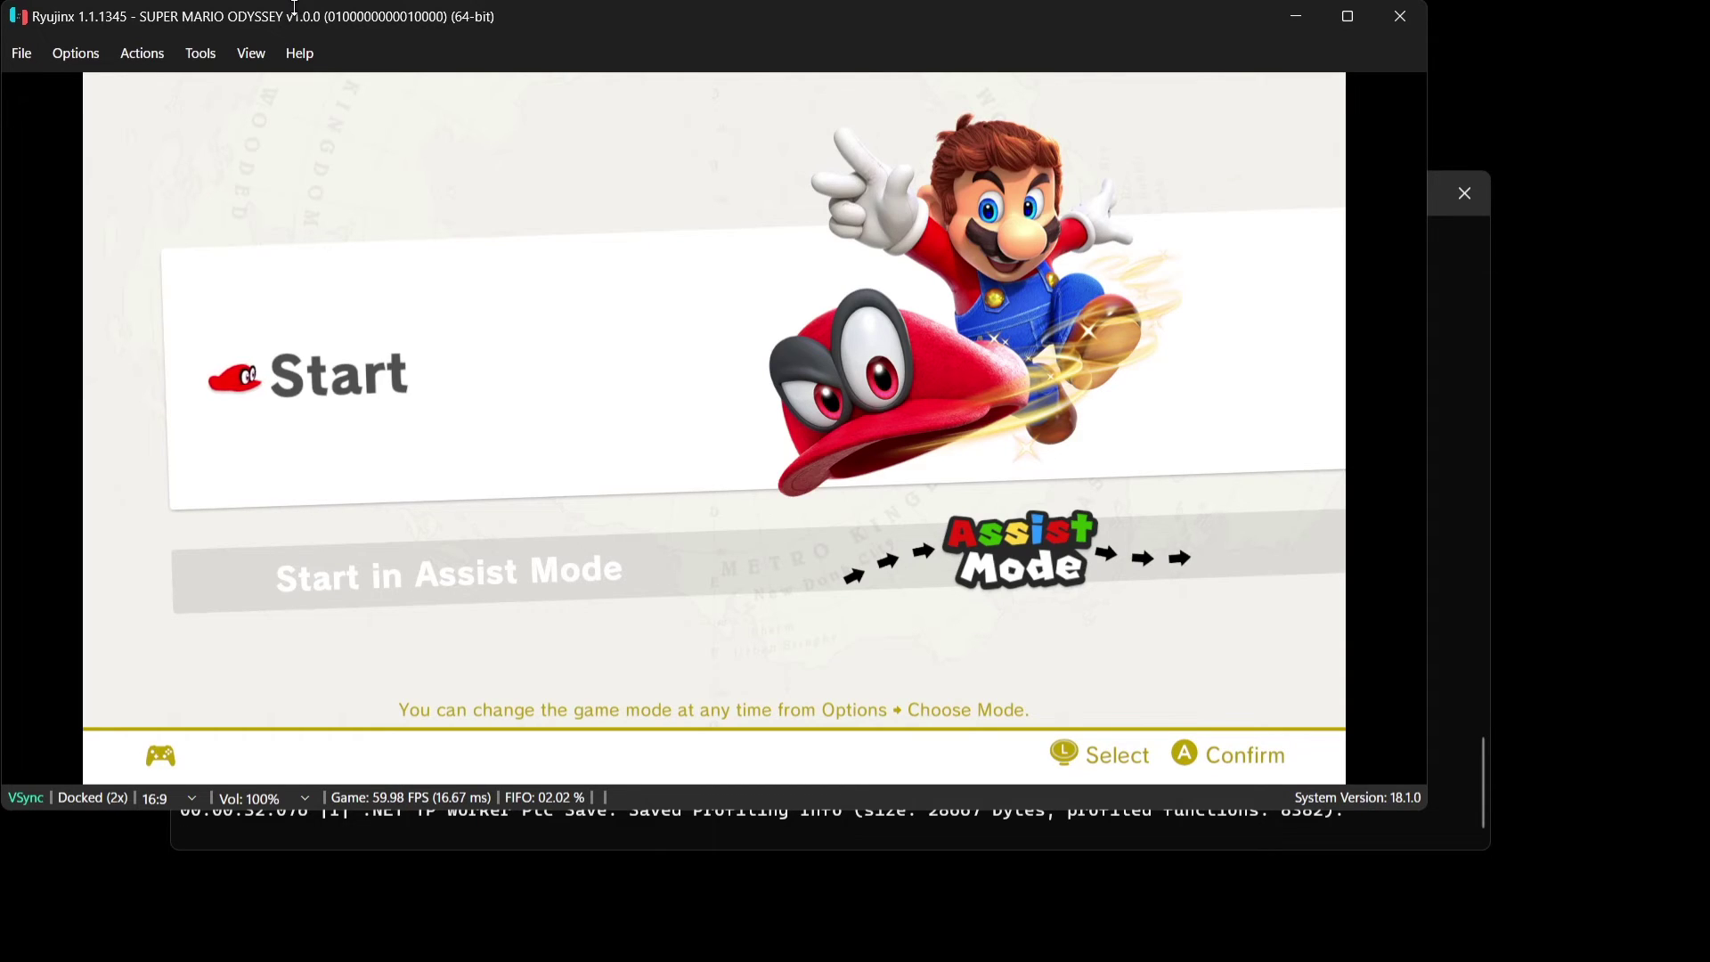
In Ryujinx's input settings, choose Pro Controller as Player 1's controller type, confirm, and return the game to fullscreen.
click(91, 57)
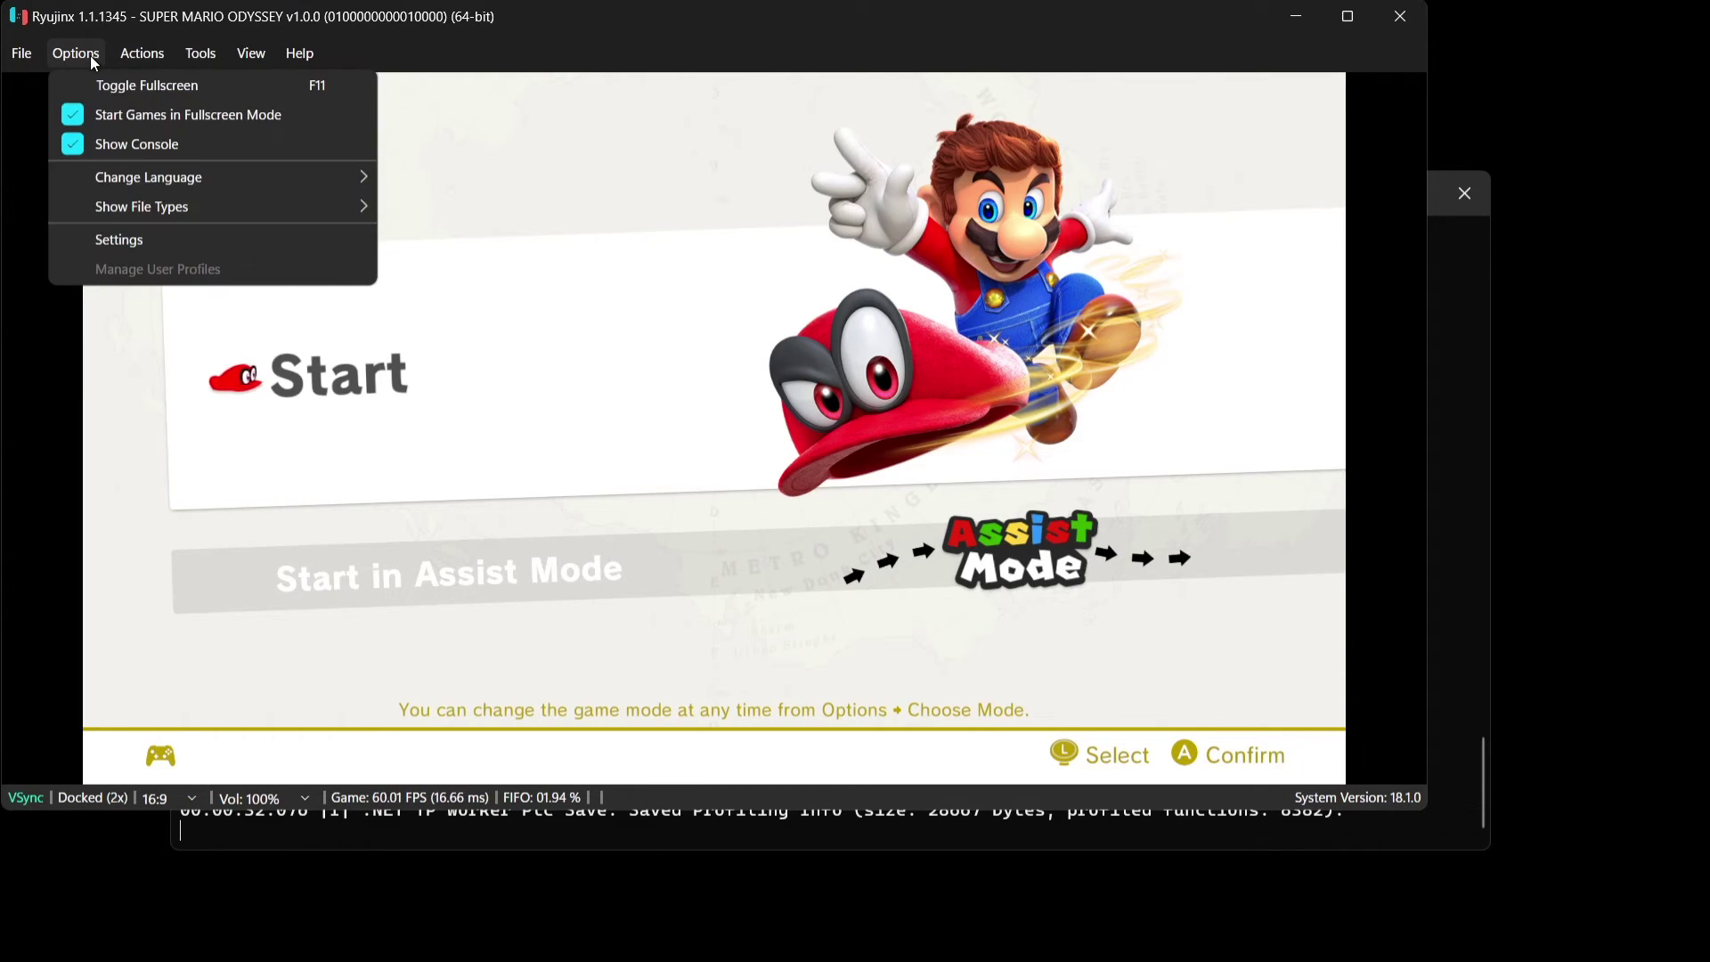
click(116, 239)
click(183, 116)
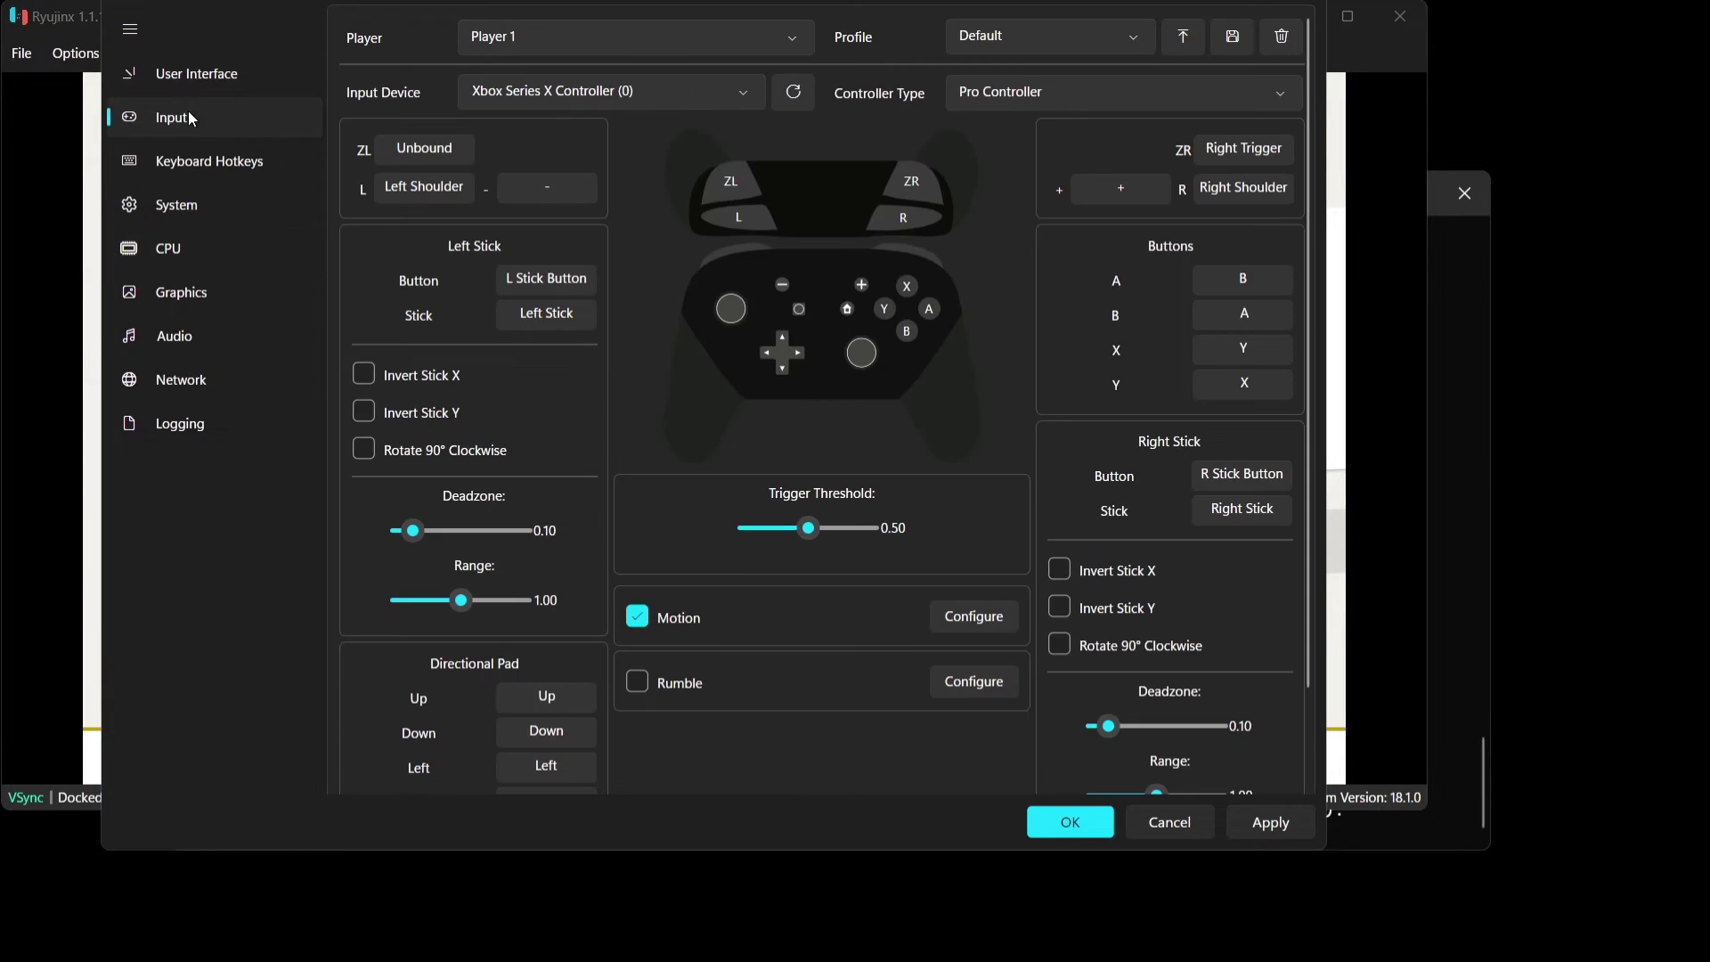
click(1134, 82)
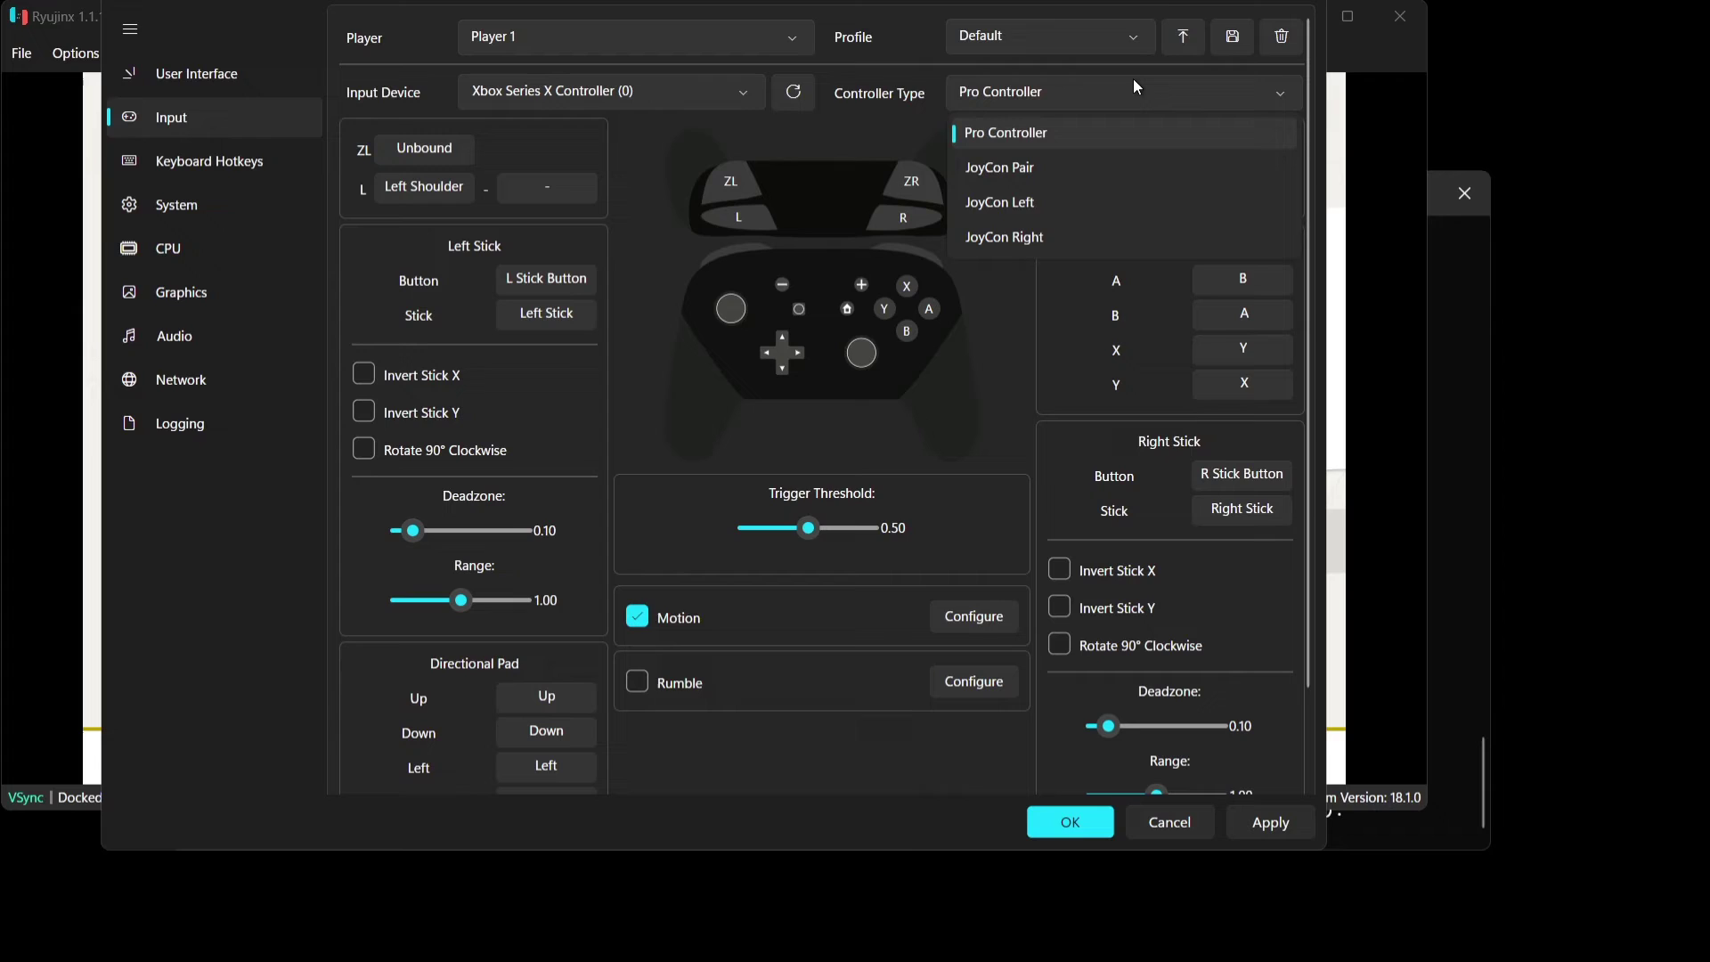
click(1075, 133)
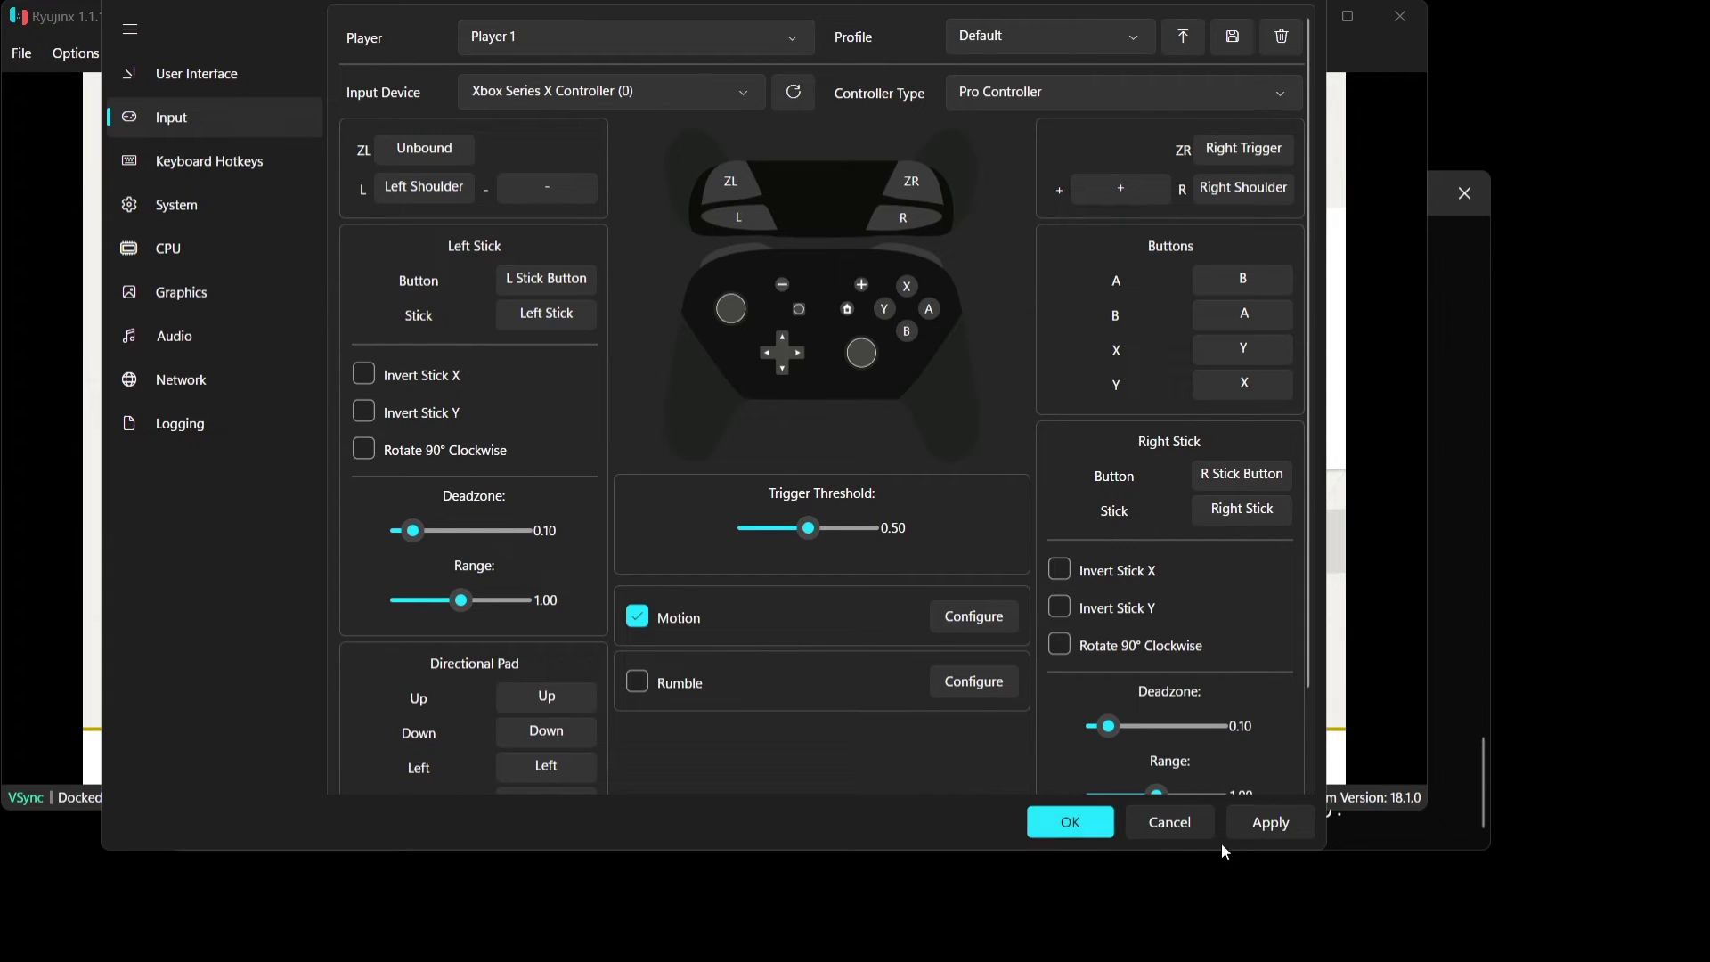
click(1078, 820)
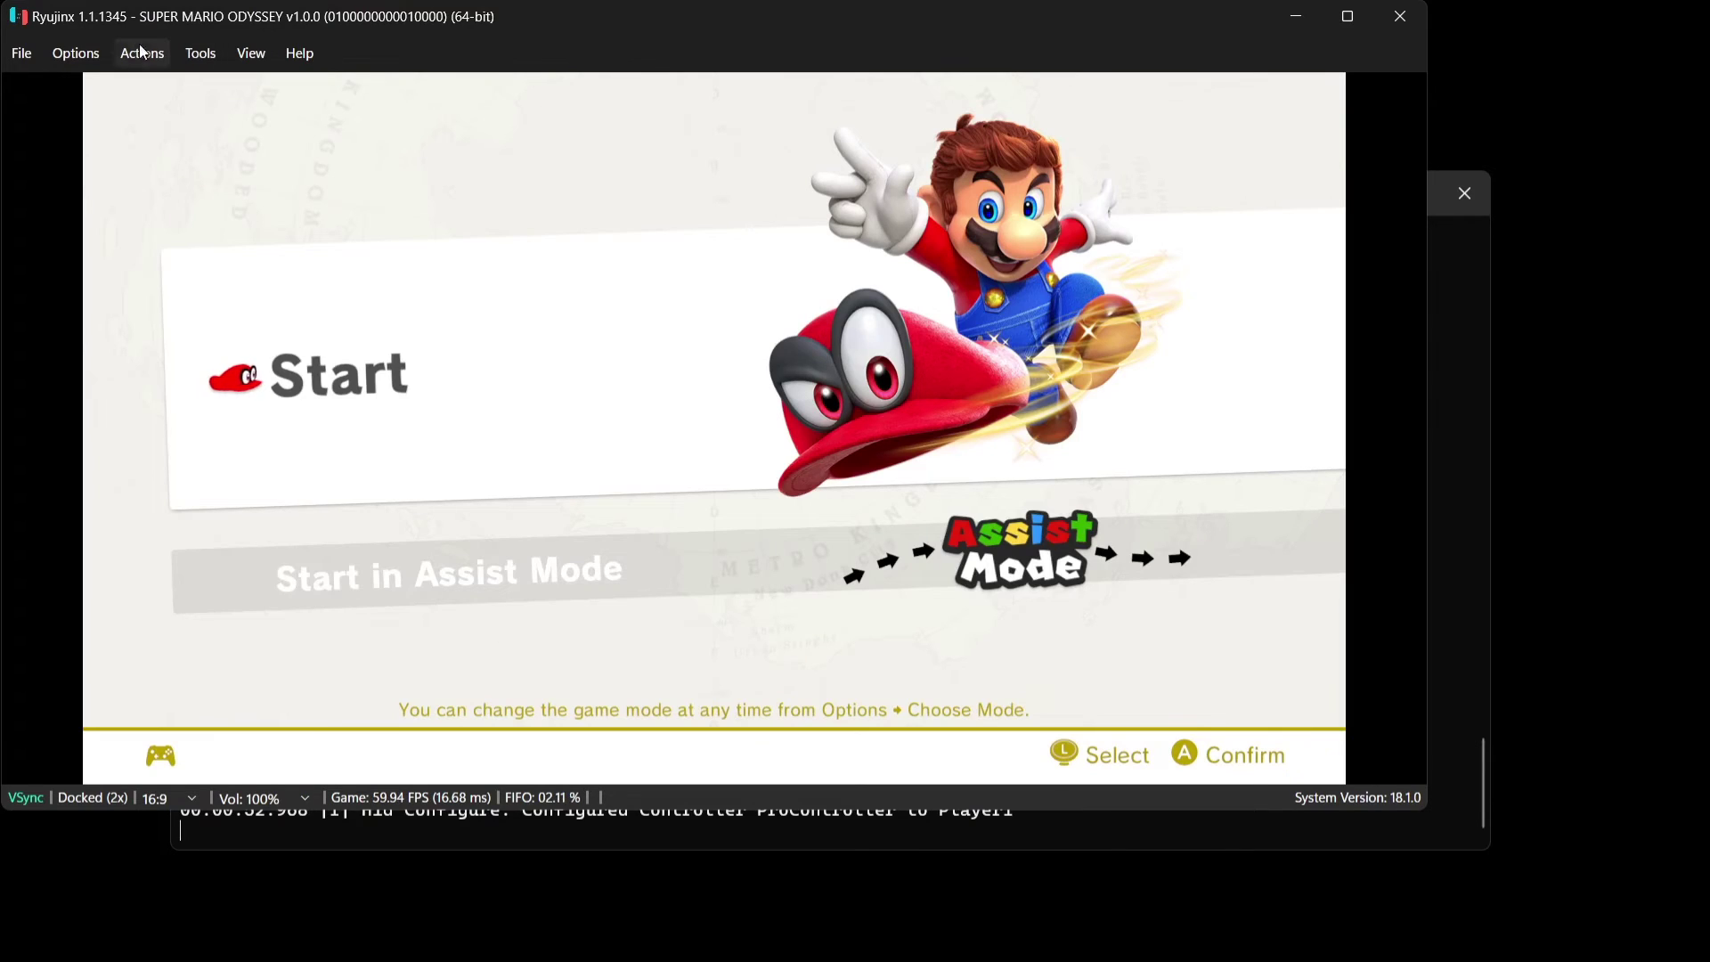
click(73, 54)
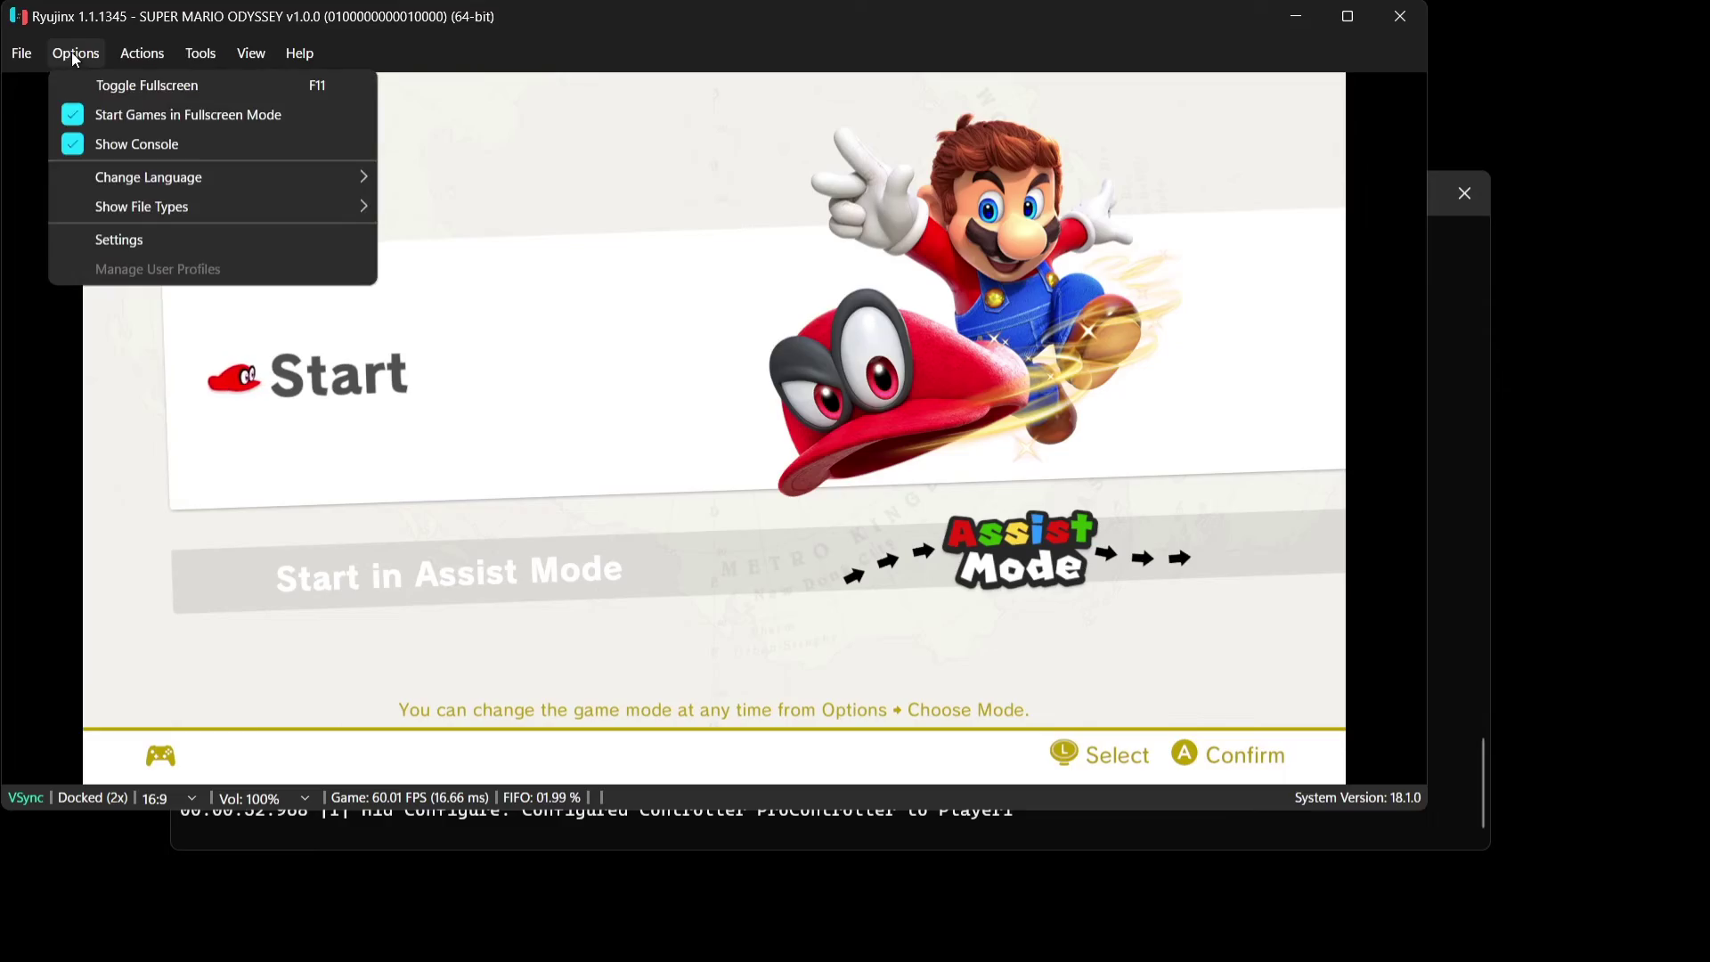
click(98, 82)
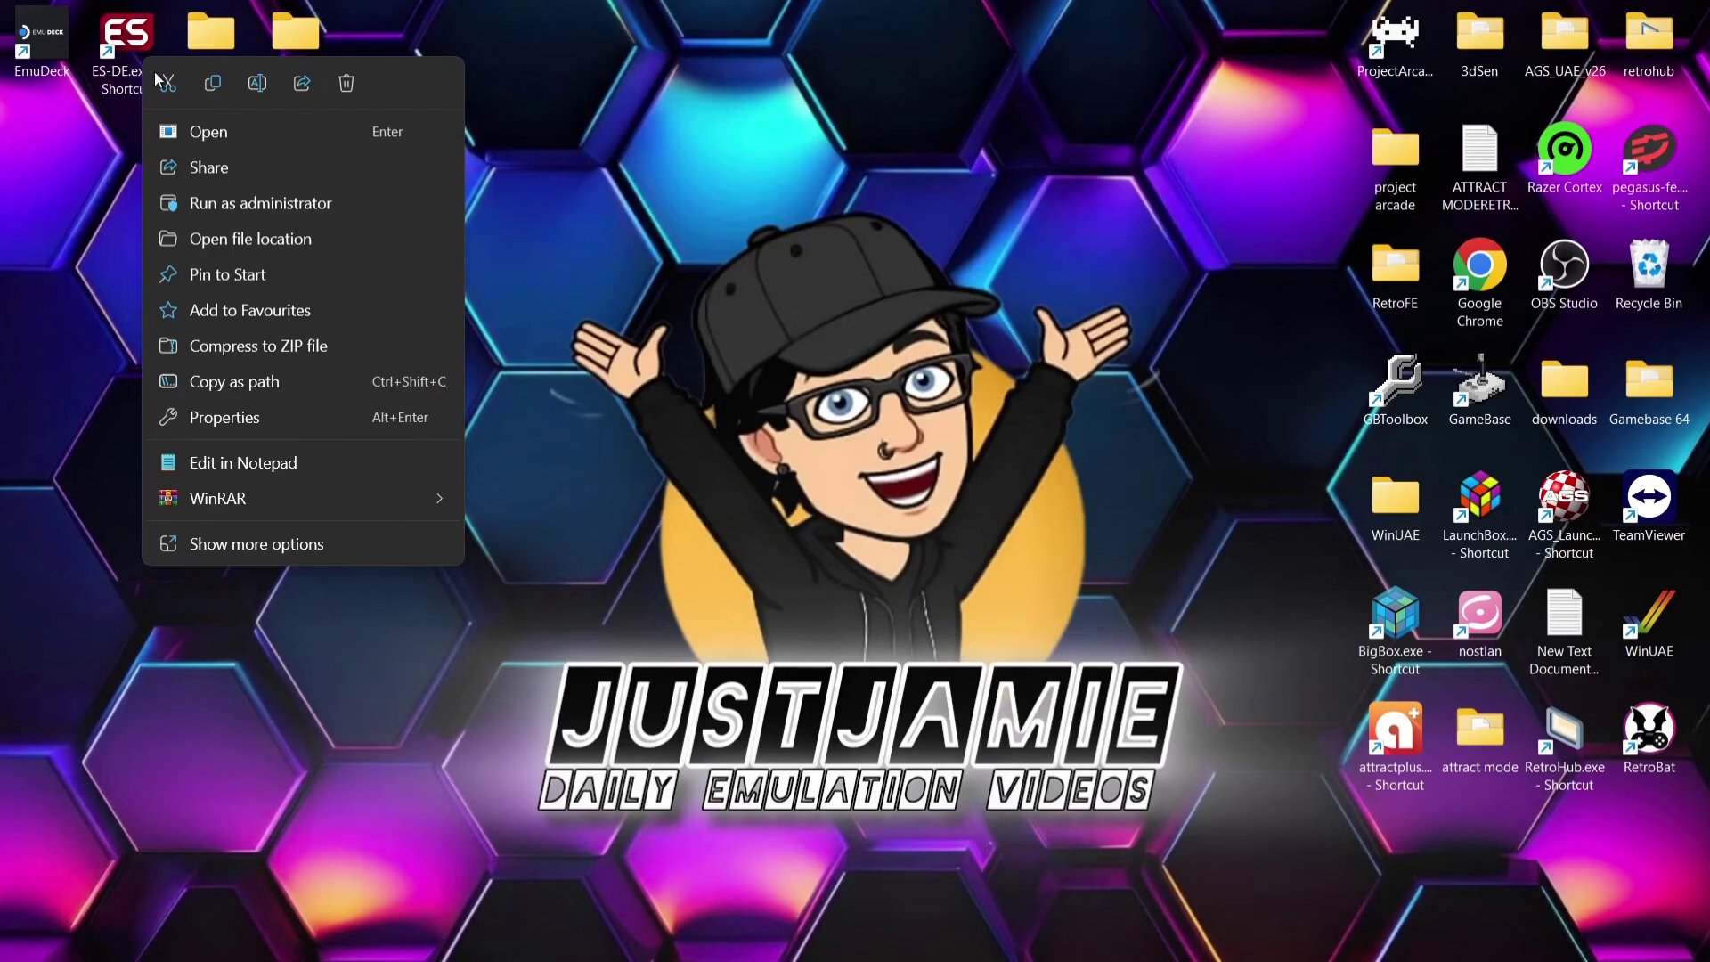
Open the ES-DE shortcut's file location, go to Emulators\Ryujinx and run Ryujinx.exe.
click(206, 234)
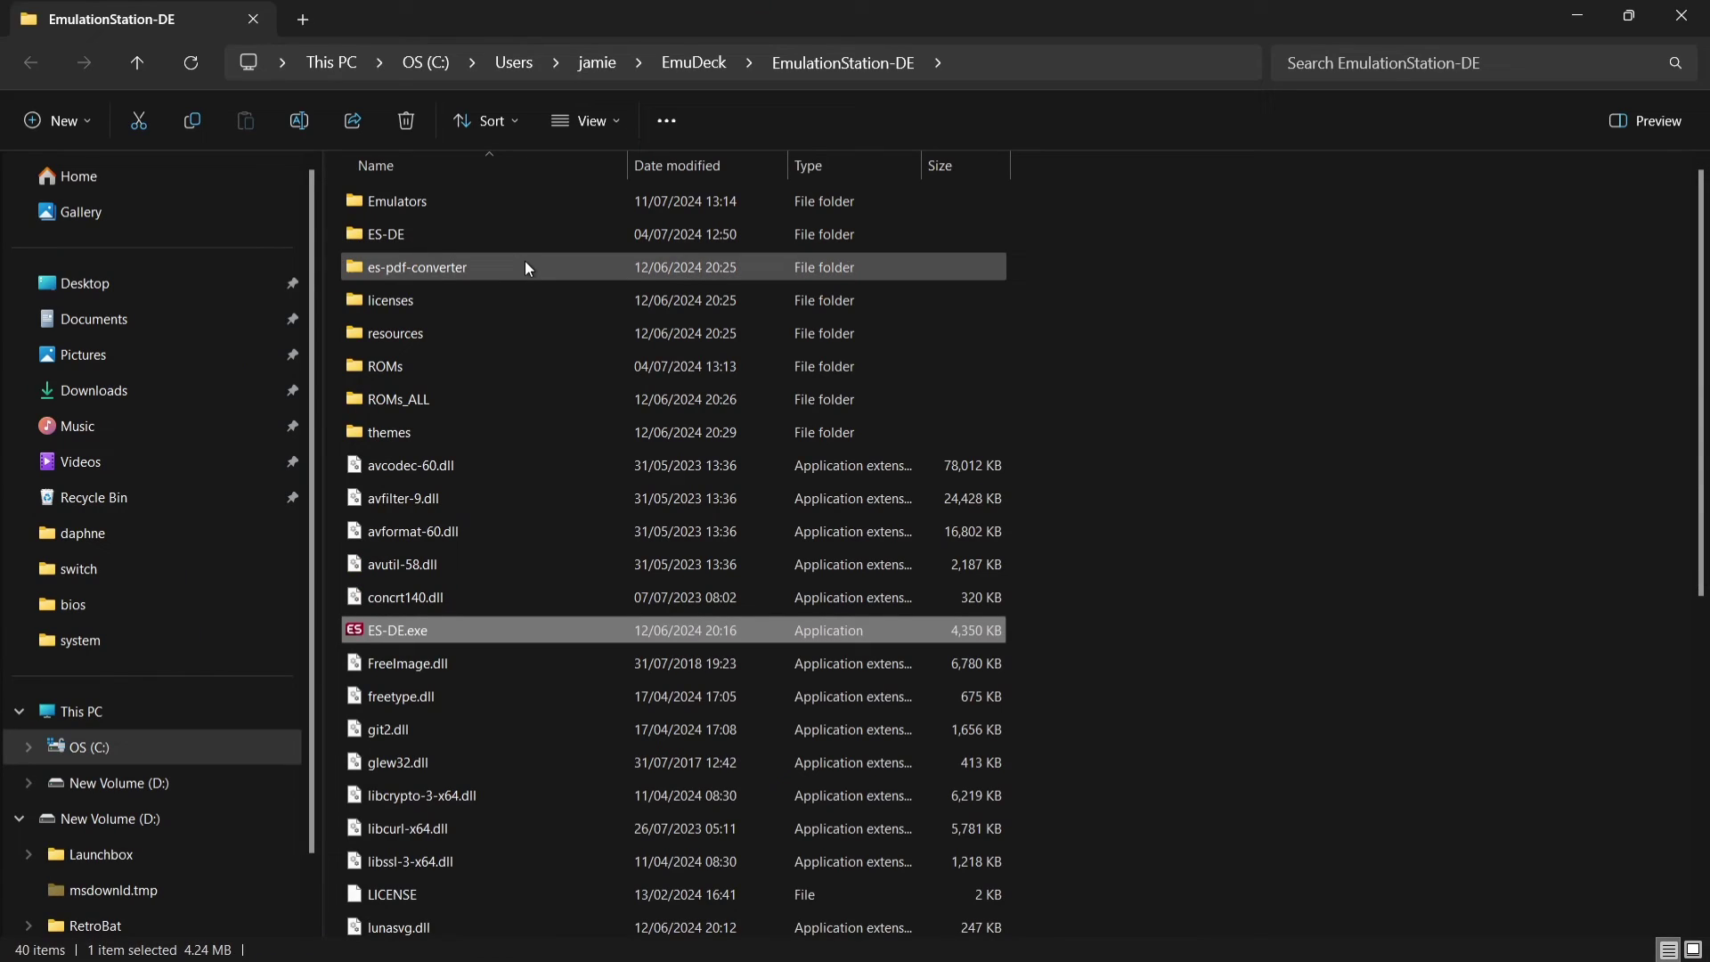
double_click(515, 201)
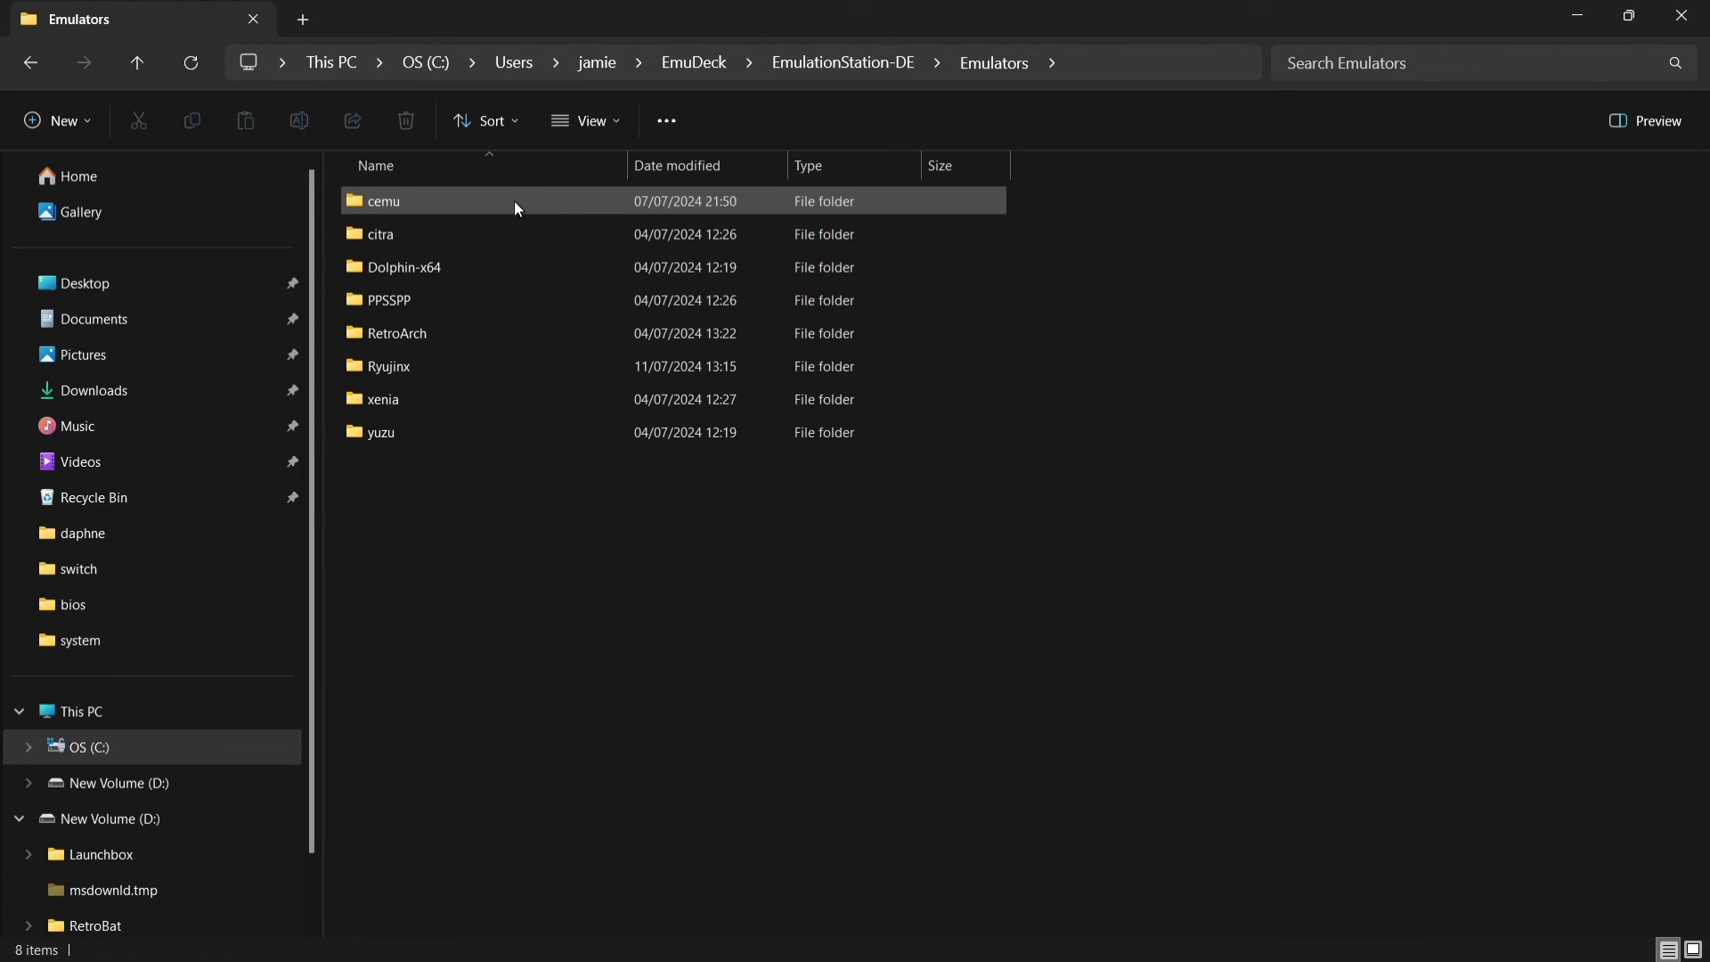
double_click(429, 378)
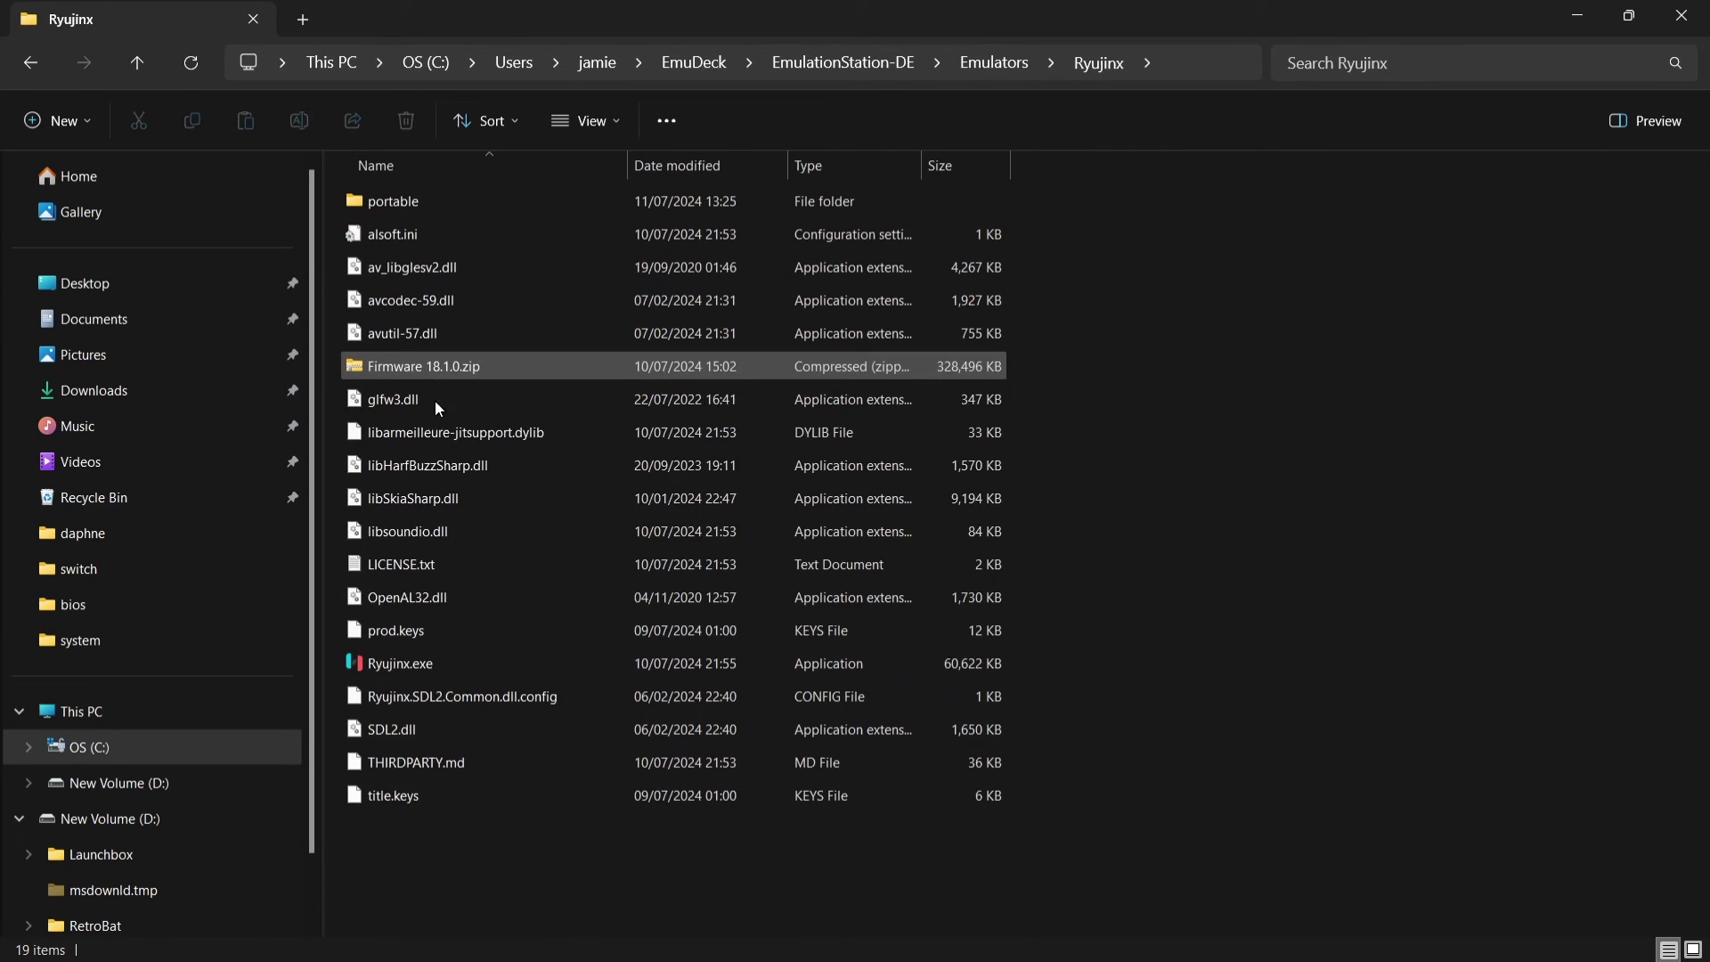
click(445, 668)
double_click(447, 670)
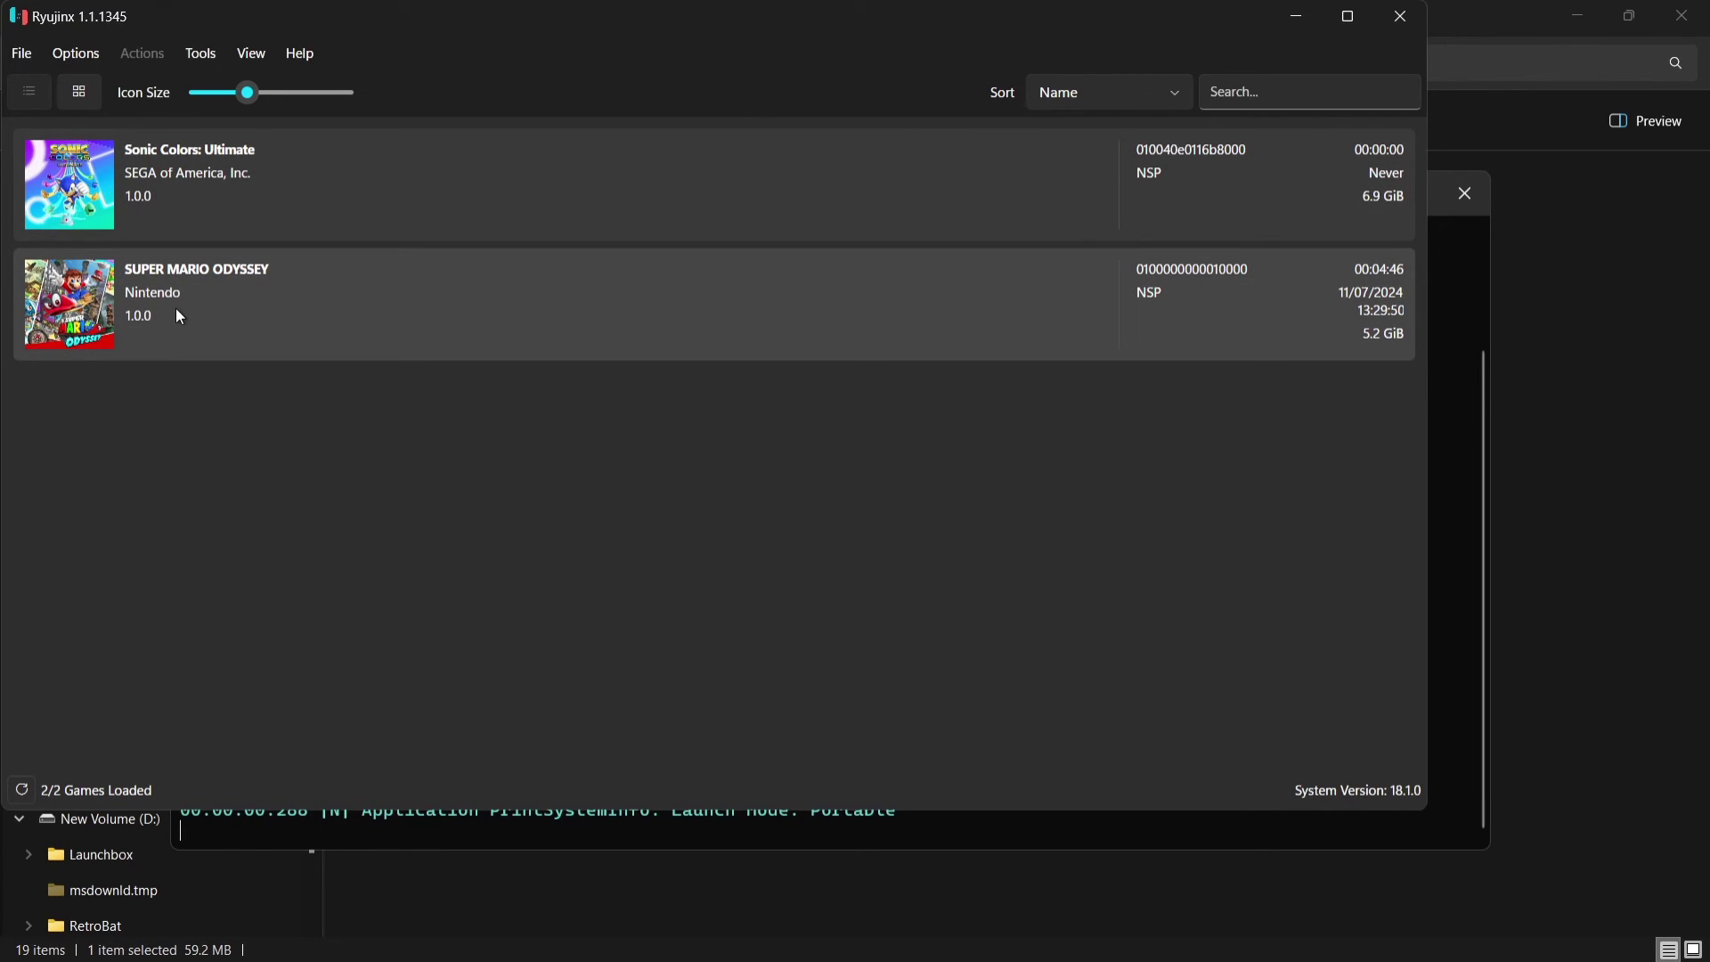
Open the DLC manager for Super Mario Odyssey, bring up the file picker for adding DLC and close the picker.
right_click(176, 309)
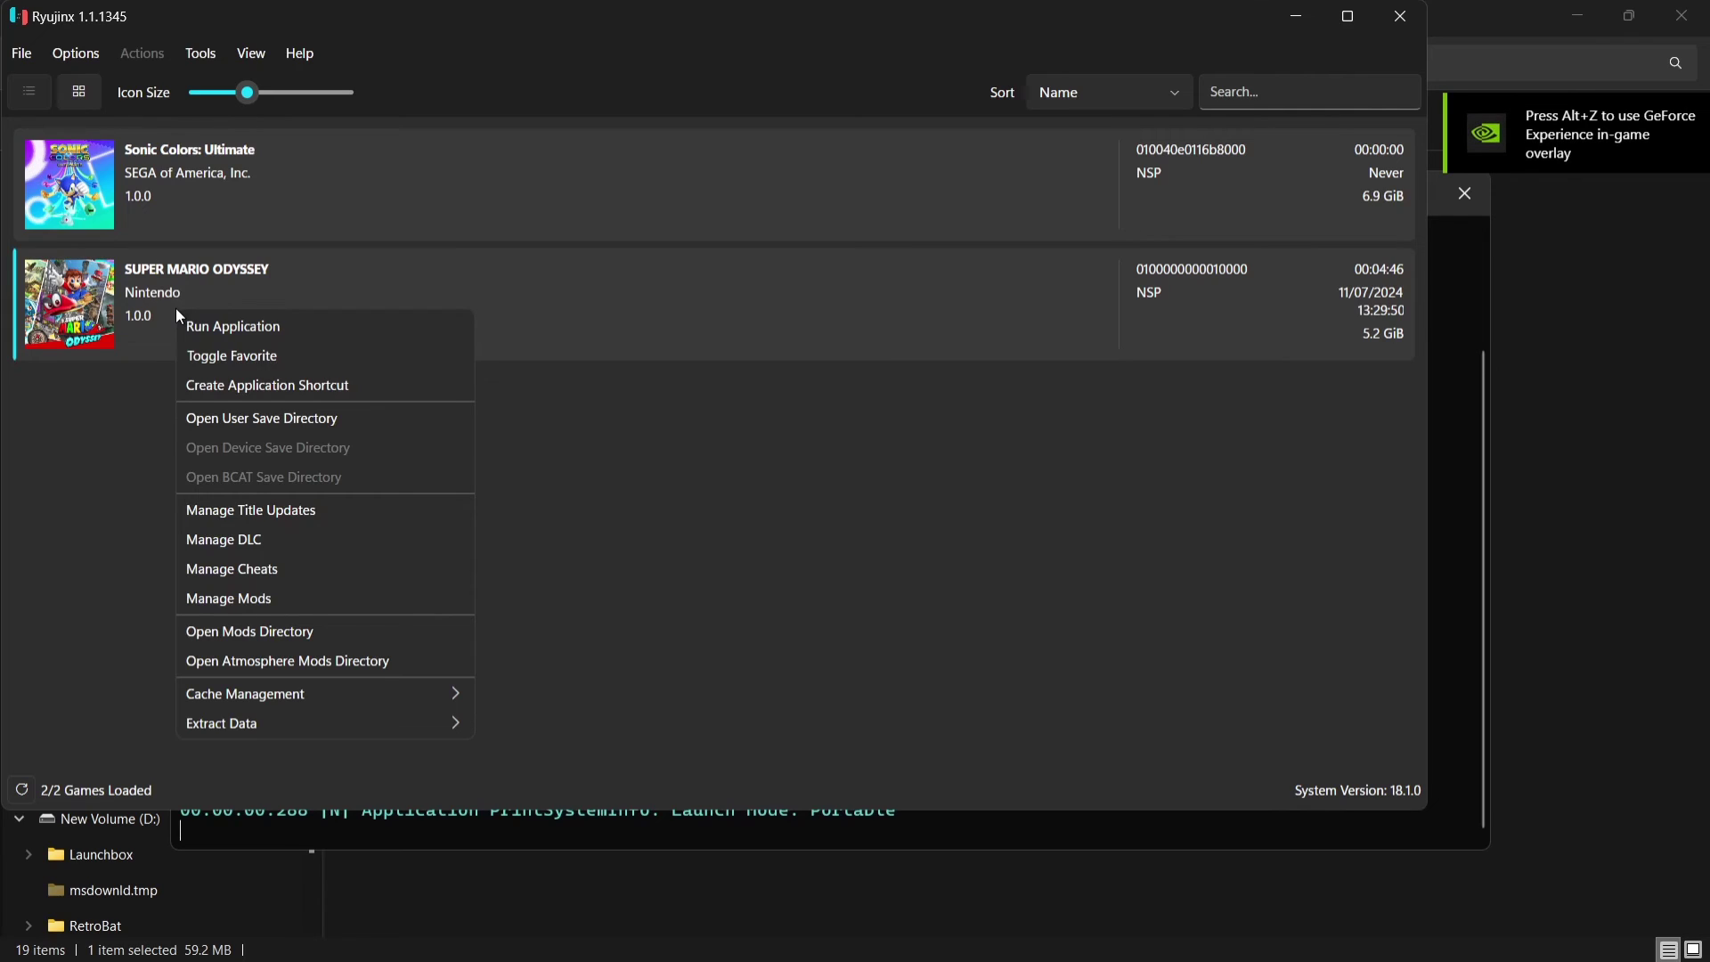
click(286, 539)
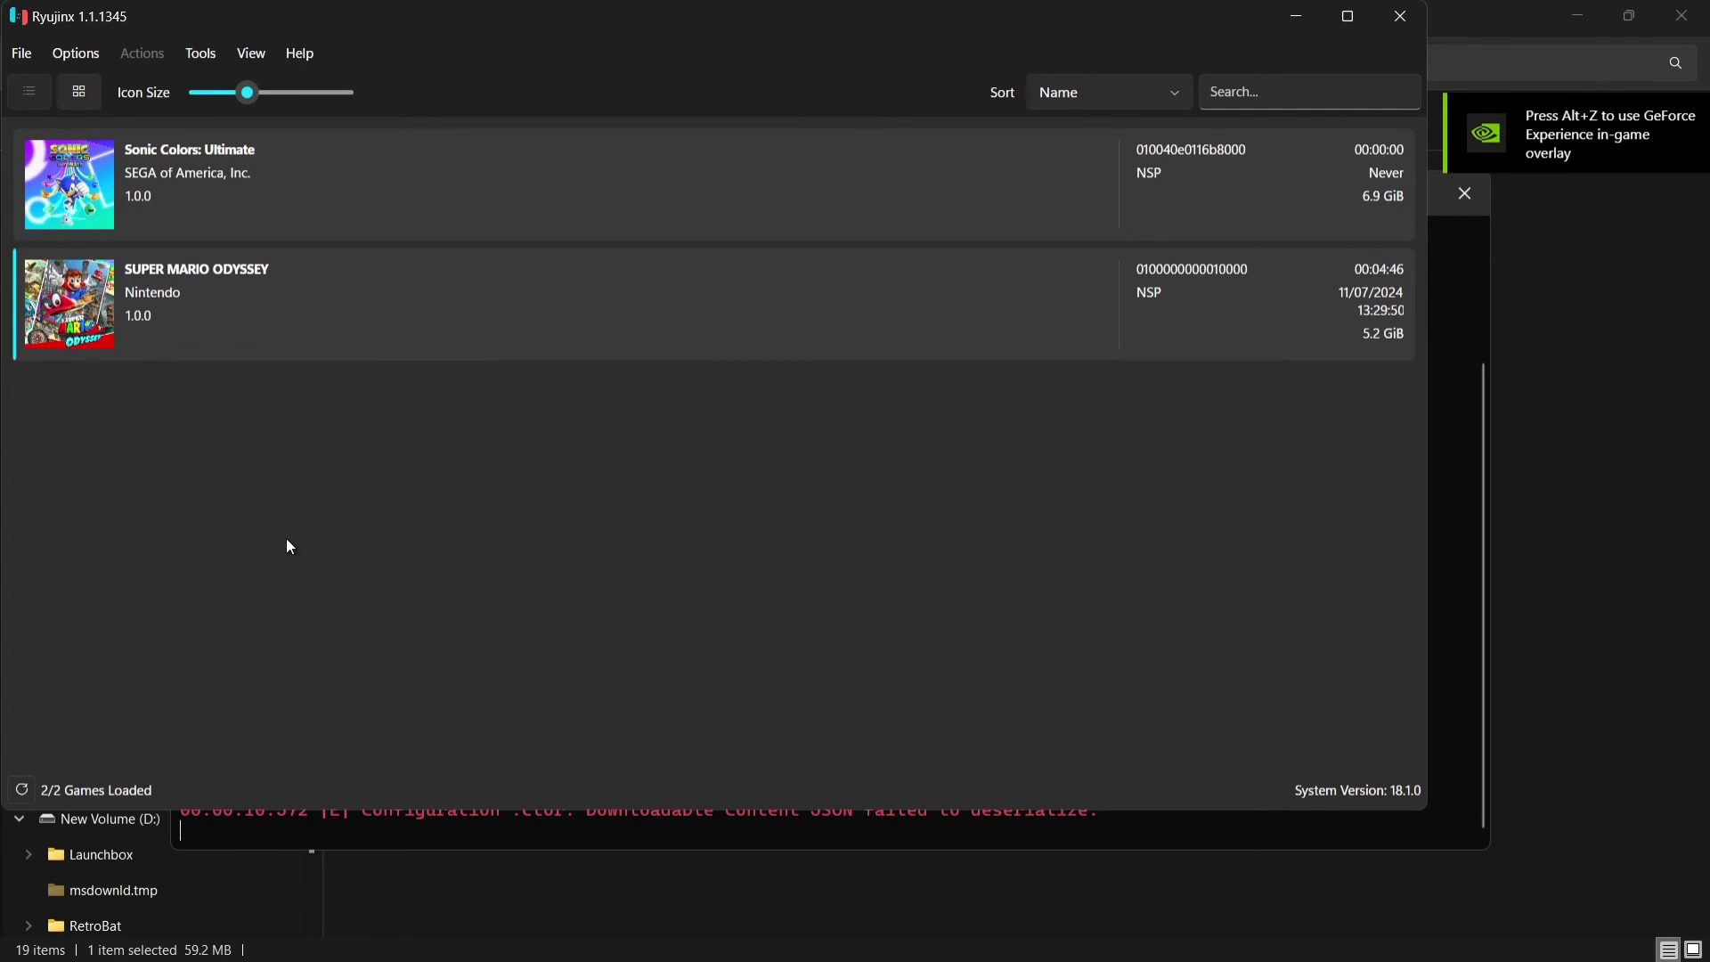
click(488, 619)
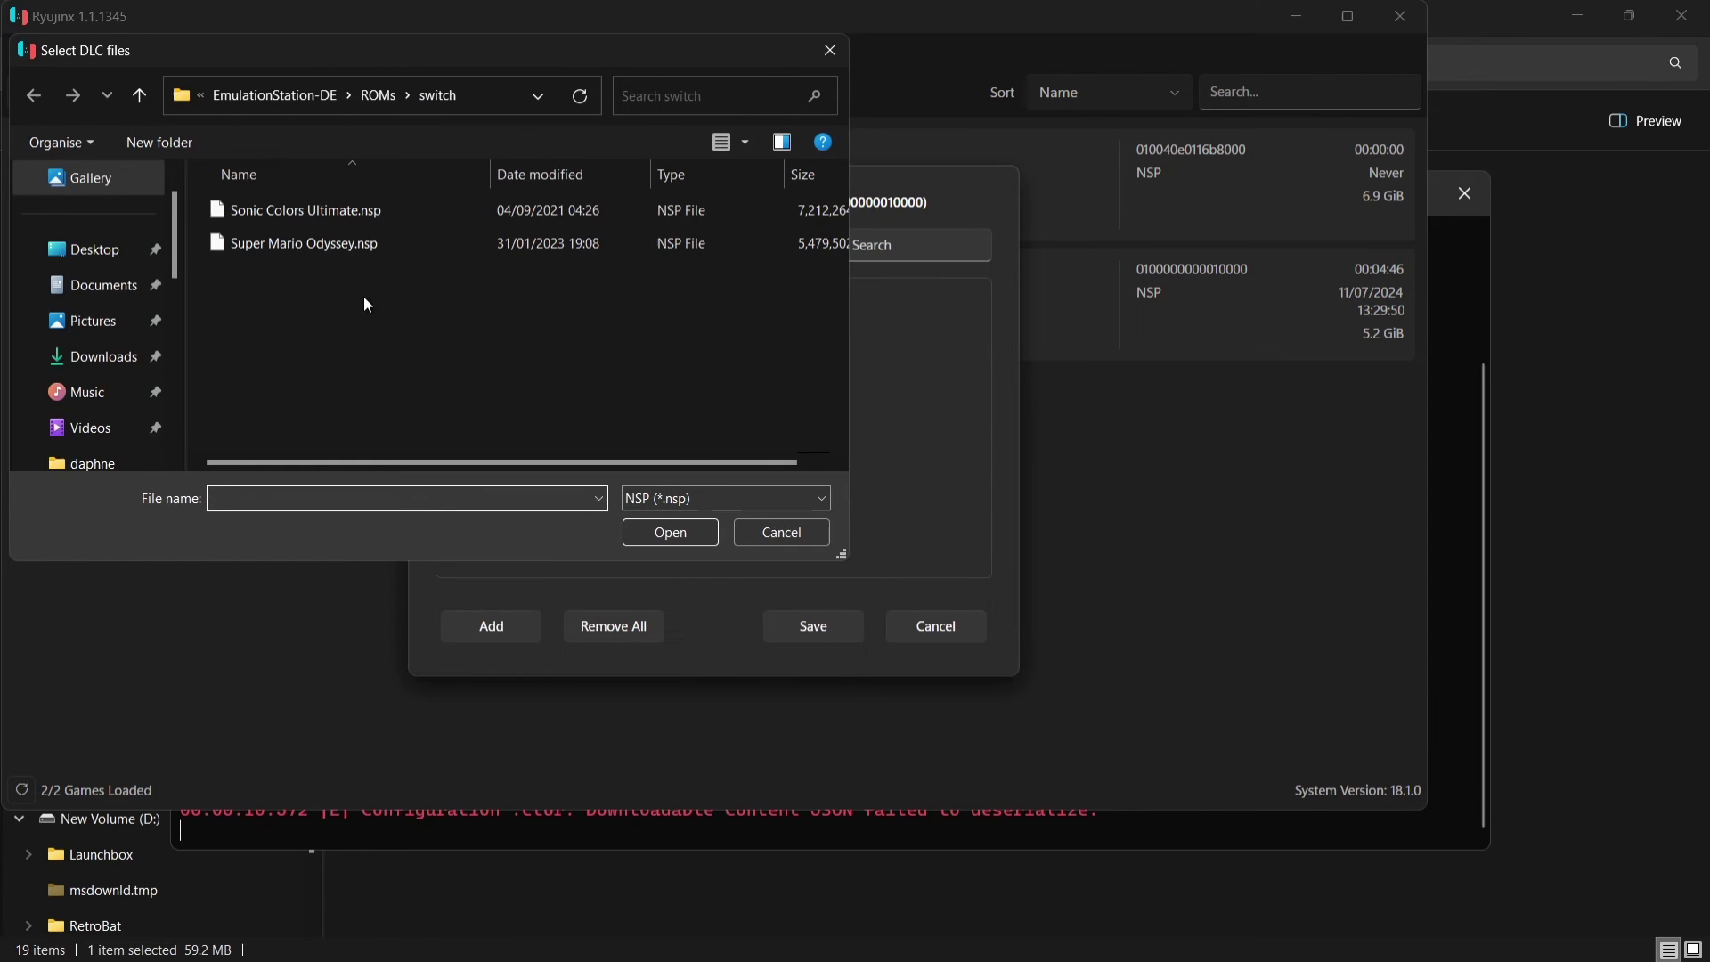
click(824, 53)
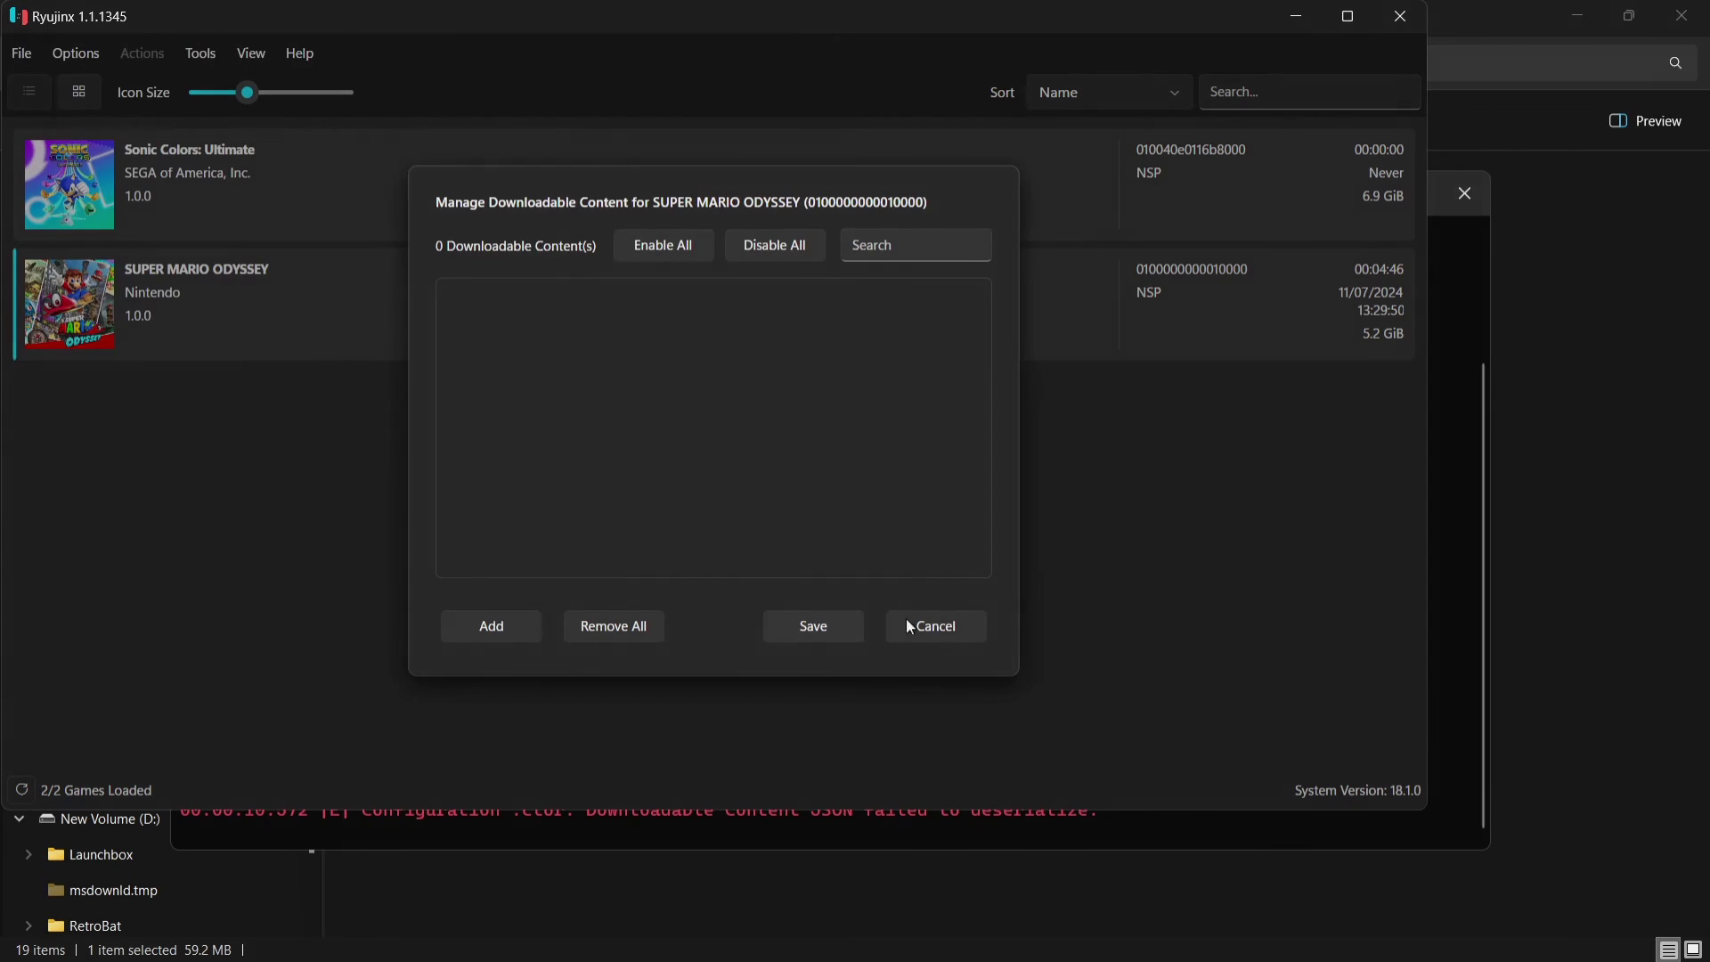